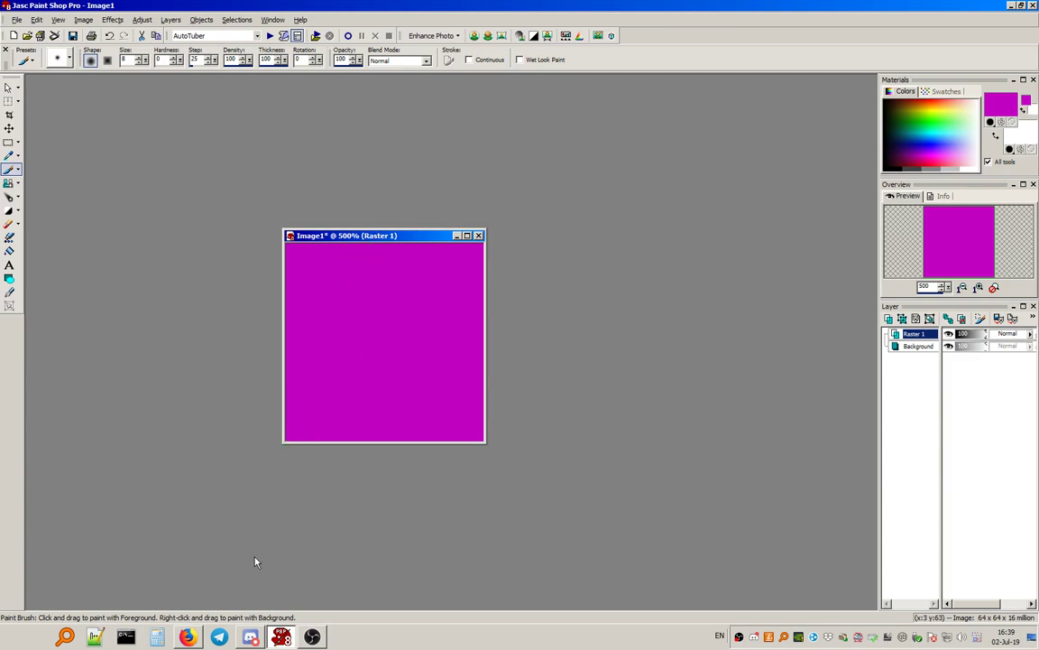
Switch to Firefox and compare the reference tree photos, closing the unrelated meme image.
click(189, 637)
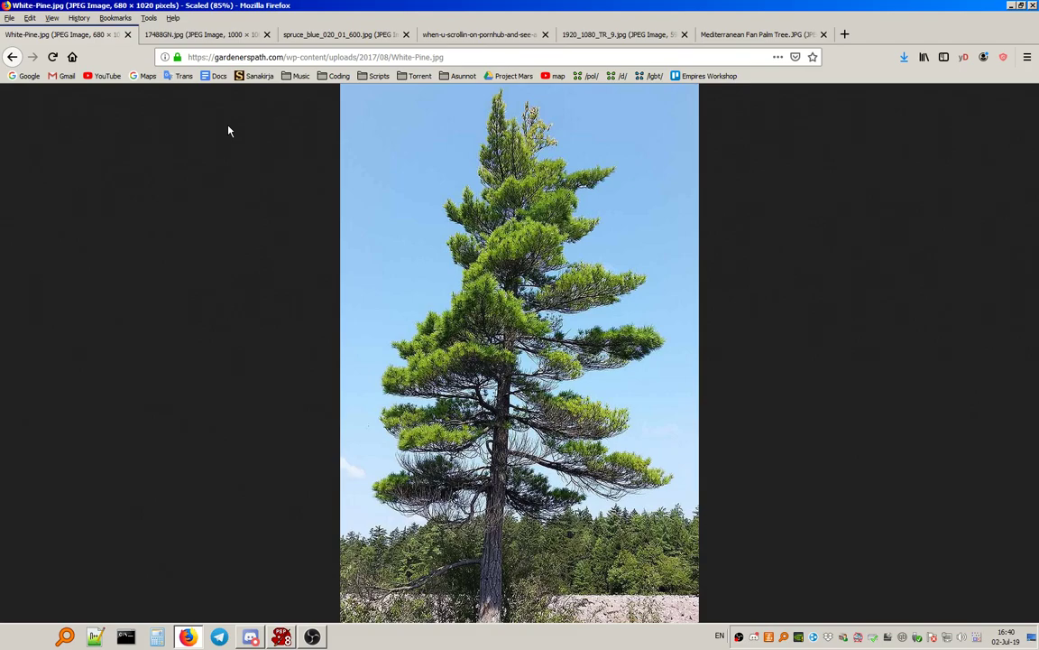
click(165, 36)
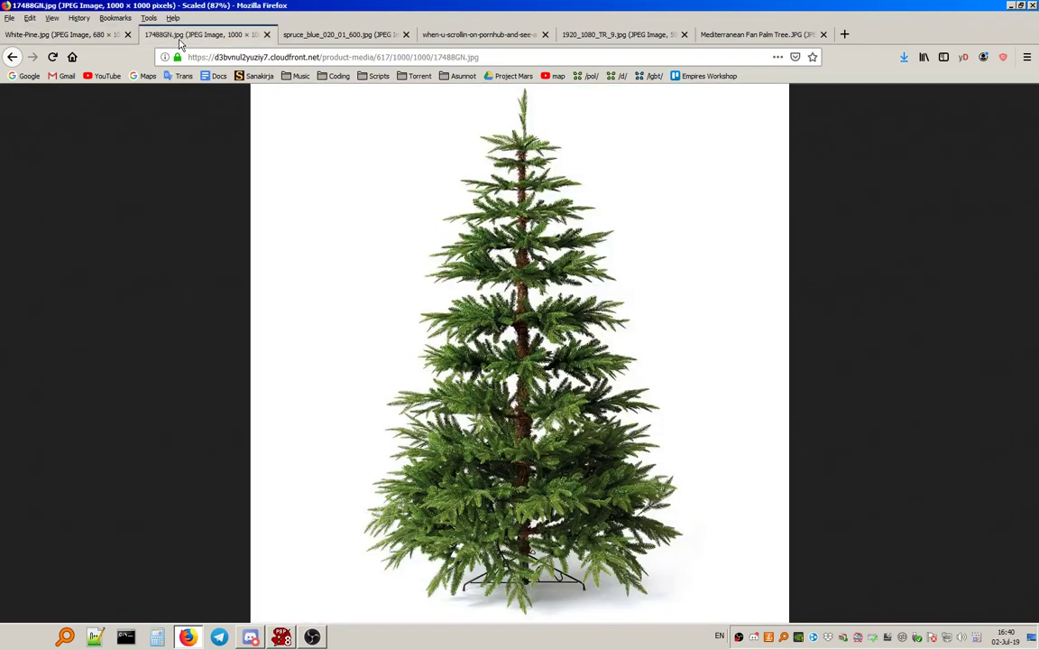
click(283, 35)
click(442, 32)
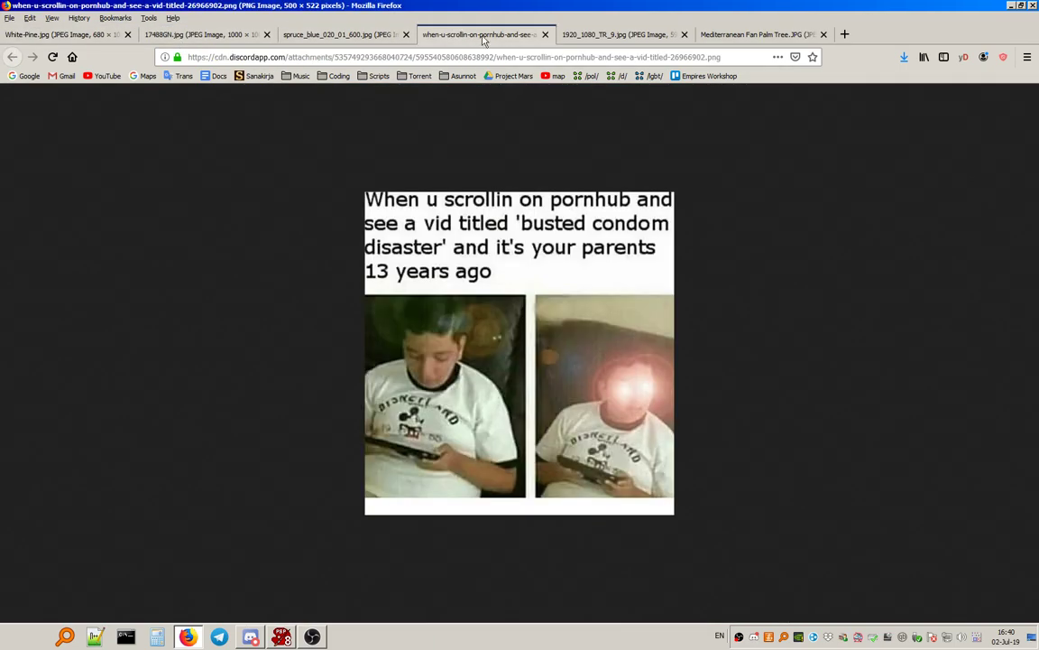
middle_click(488, 36)
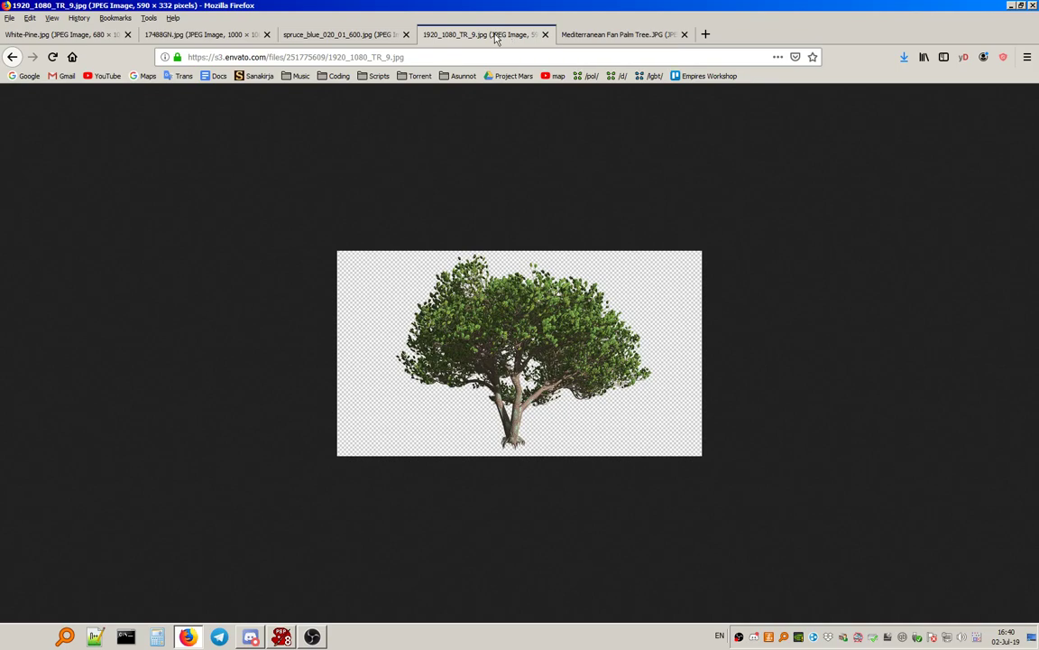
click(592, 35)
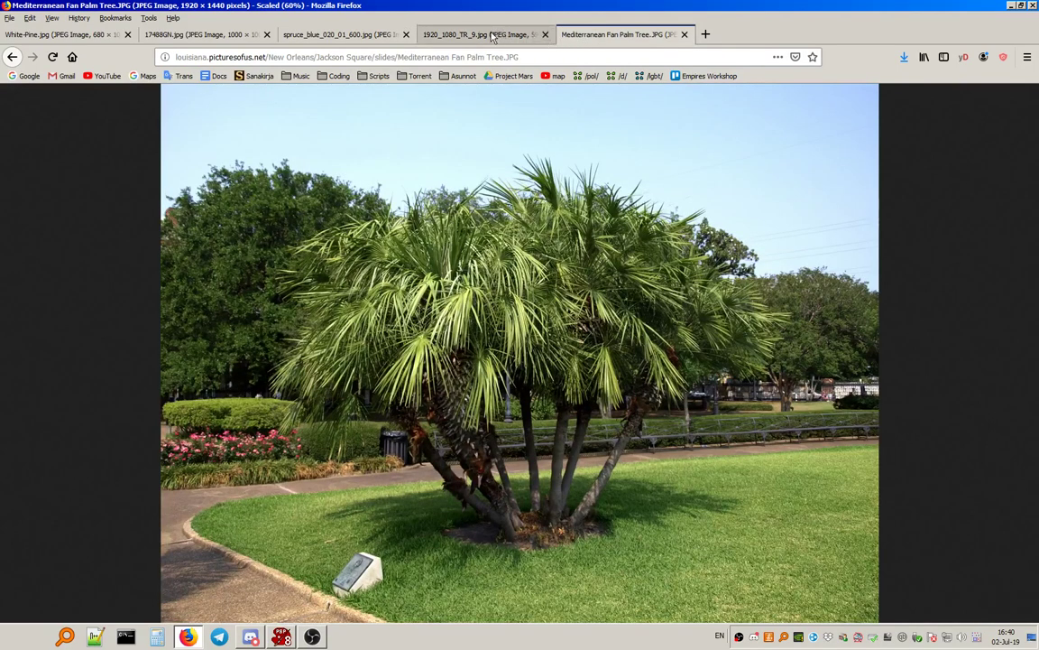
click(445, 34)
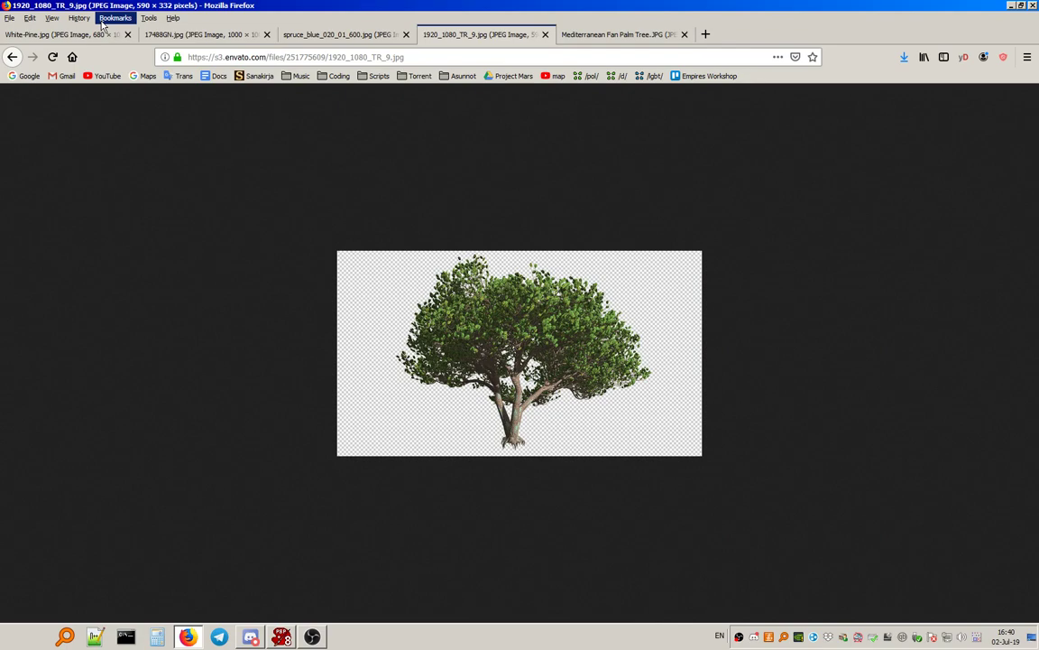
click(72, 36)
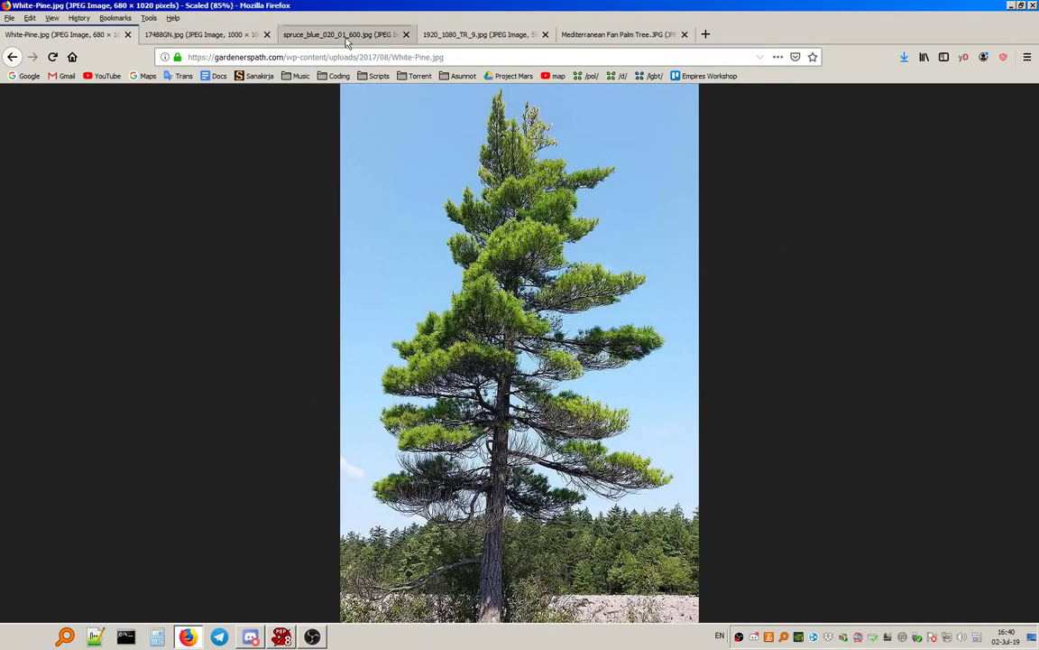
click(451, 41)
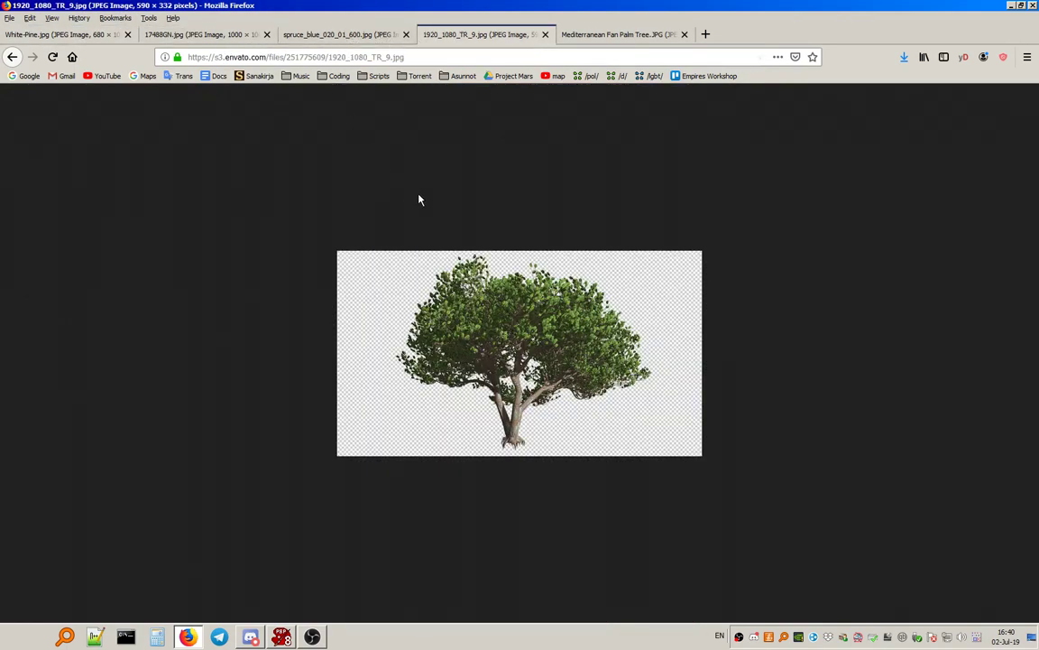
click(357, 38)
click(480, 37)
Copy the broad leafy tree picture (1920_1080_TR_9.jpg) and paste it into Paint Shop Pro as a new image.
right_click(541, 343)
click(559, 348)
click(282, 637)
key(ctrl+v)
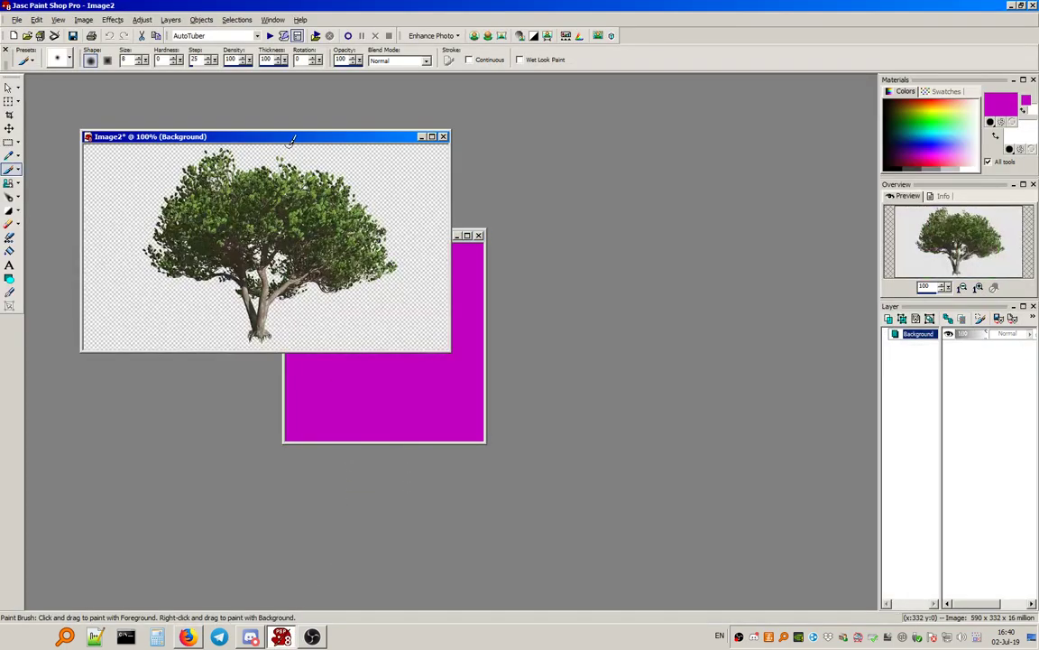
Arrange the reference tree image beside the magenta canvas, with the canvas enlarged to 1000%.
drag(283, 139, 709, 114)
drag(394, 235, 186, 163)
scroll(195, 190, up, 2)
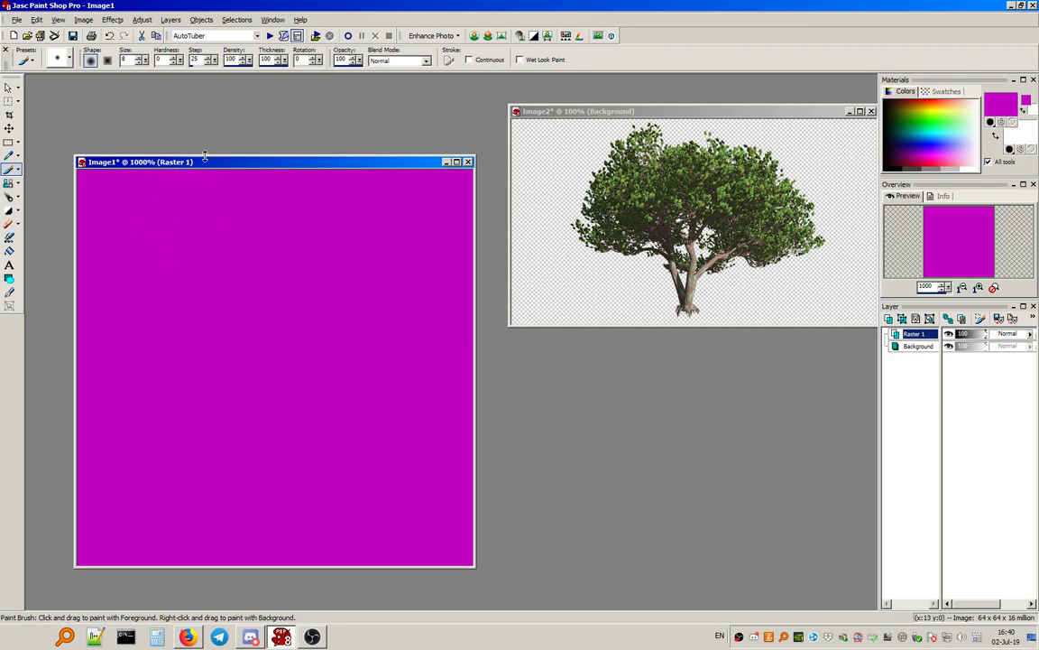
drag(204, 157, 232, 108)
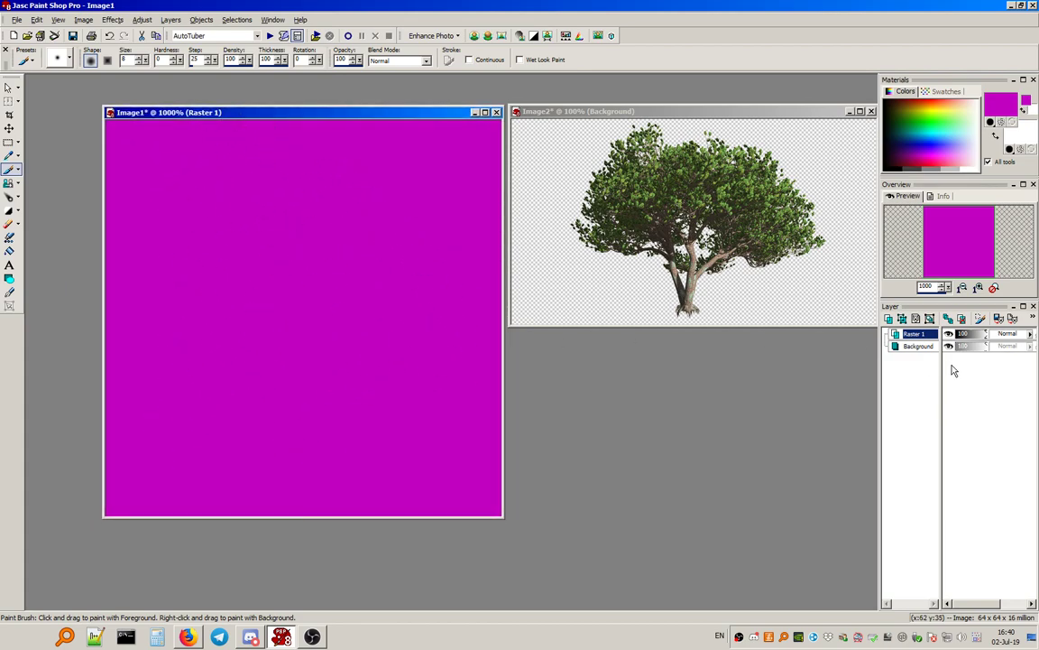
Set the foreground colour to dark brown #53442F.
mouse_move(921, 339)
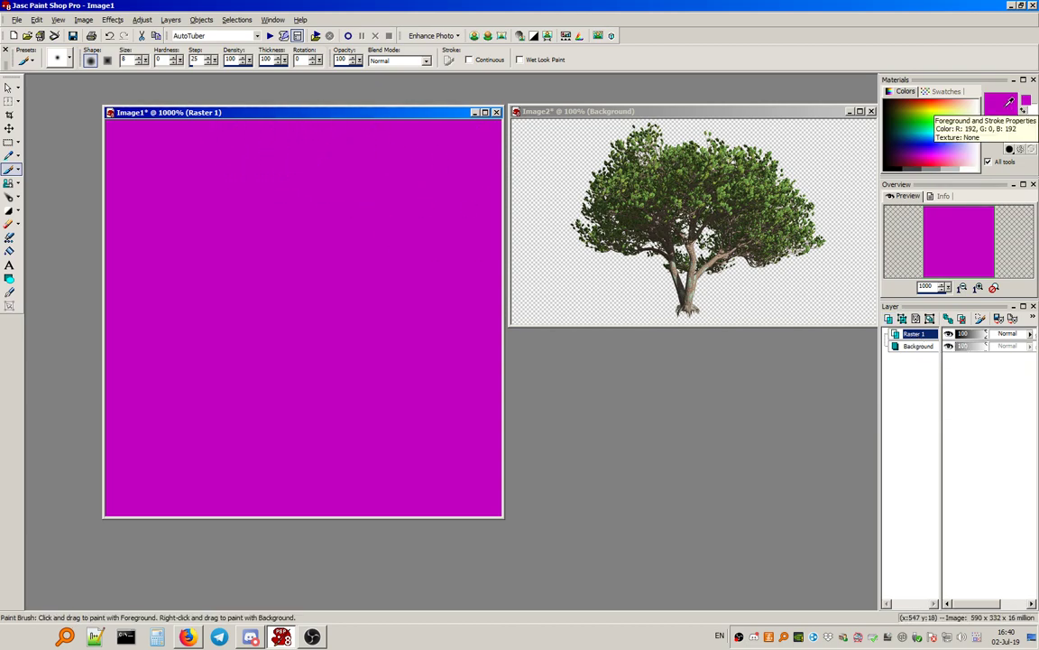
click(1008, 104)
drag(463, 203, 451, 213)
mouse_move(500, 245)
mouse_down()
mouse_move(464, 213)
mouse_move(471, 234)
mouse_up()
click(451, 212)
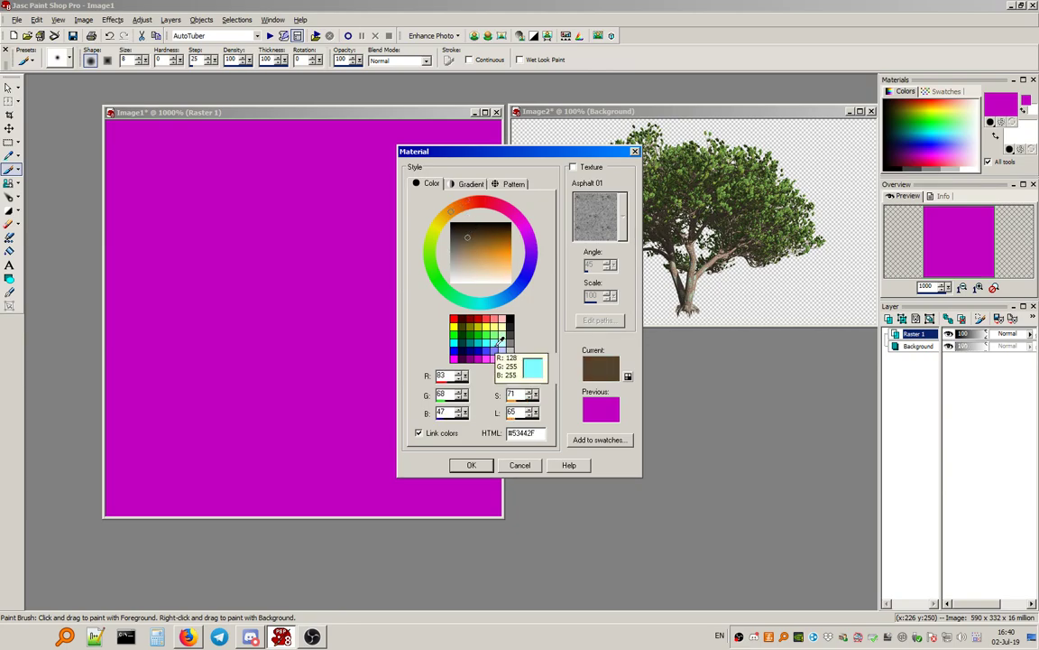
click(468, 467)
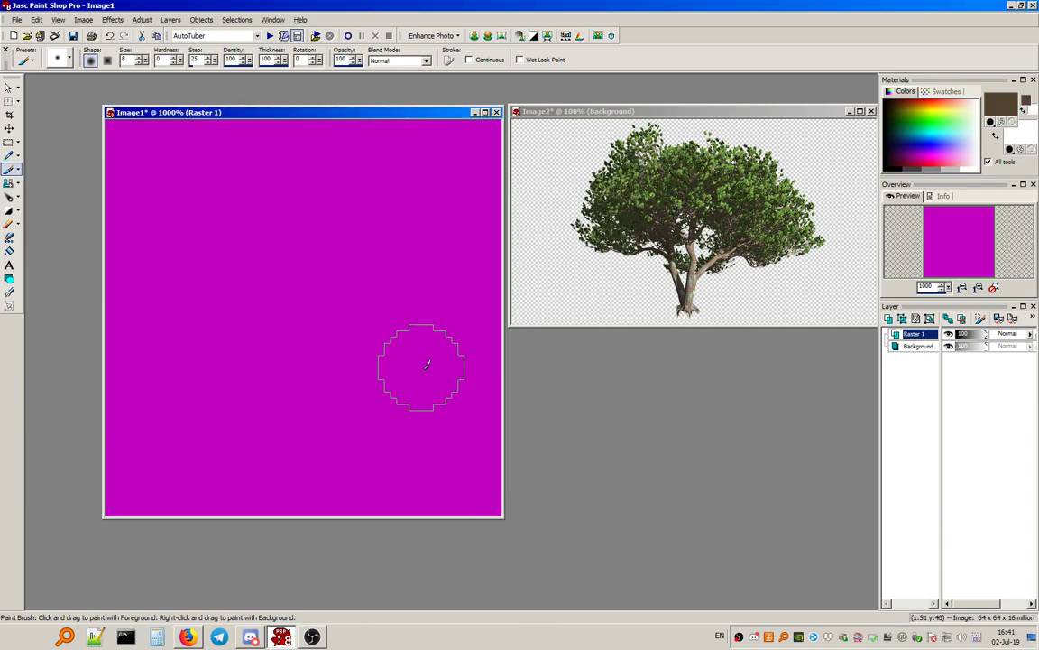
Paint the lower tree trunk on Raster 1 with a size 4 brush at hardness 100.
drag(131, 59, 96, 56)
text(4)
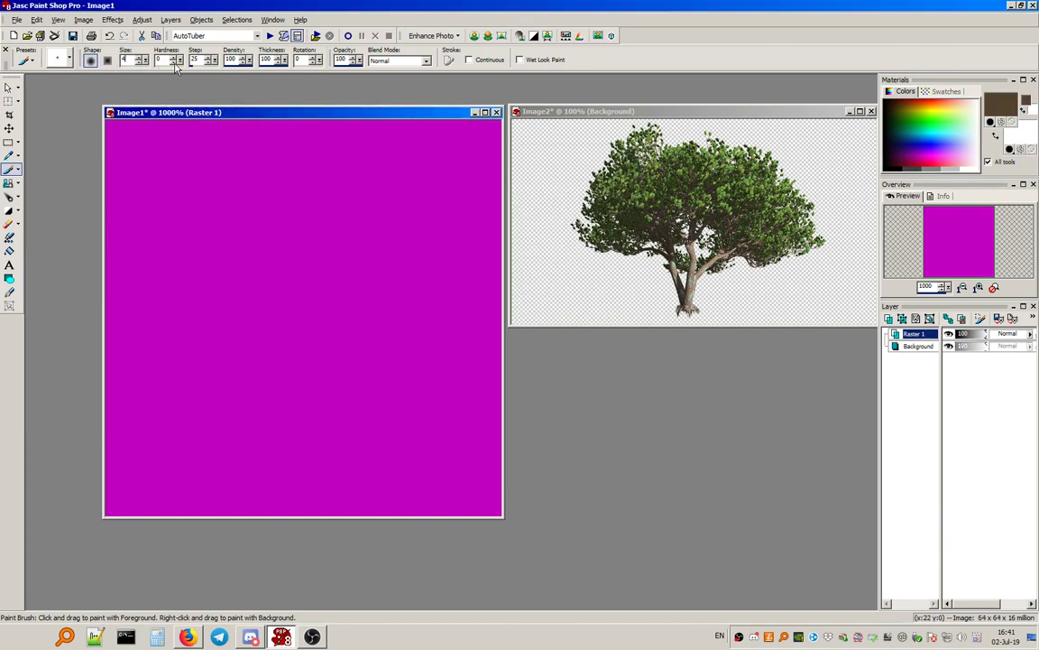
drag(164, 66, 252, 63)
drag(256, 112, 275, 120)
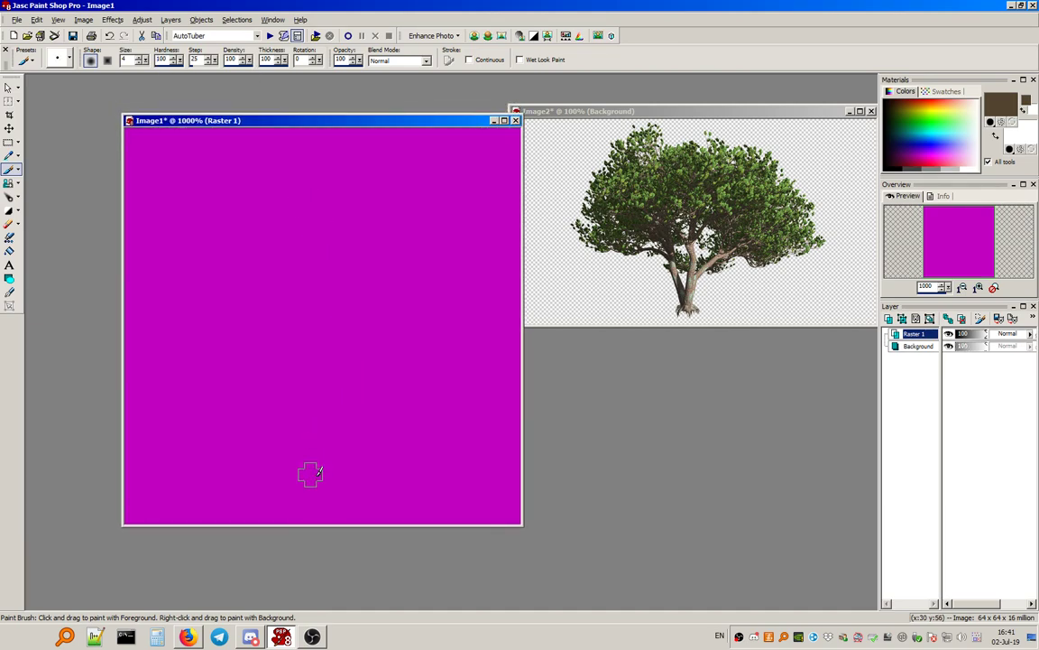
drag(306, 480, 310, 279)
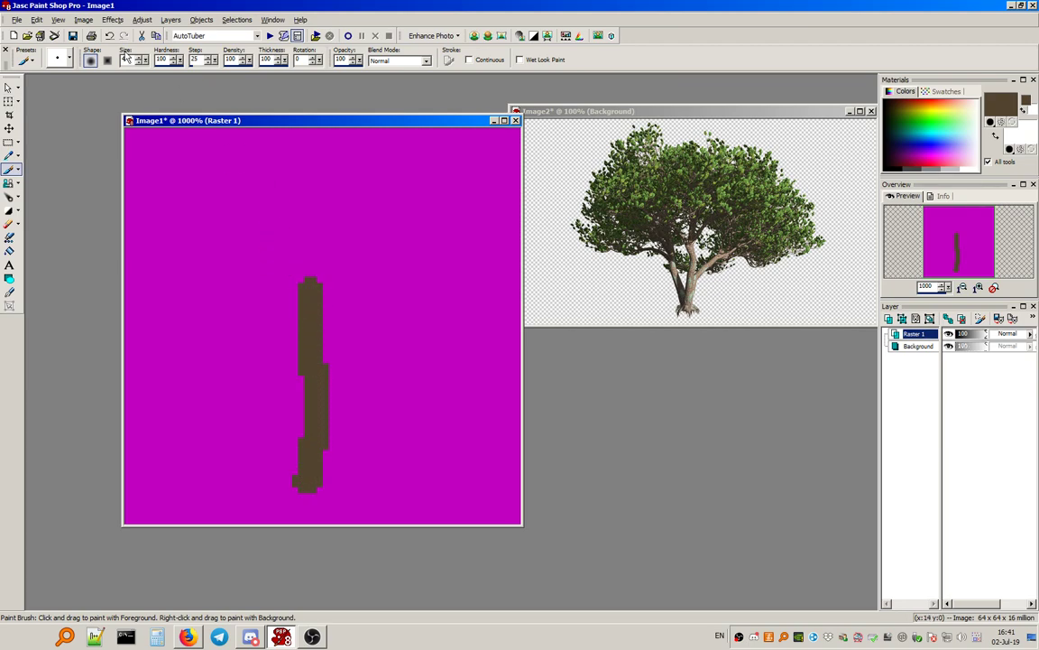
Extend the trunk upward to a tapering tip, using brush size 3 for the middle and size 2 for the top.
drag(133, 61, 114, 61)
text(3)
drag(313, 272, 313, 227)
drag(133, 60, 115, 60)
text(2)
drag(313, 228, 305, 171)
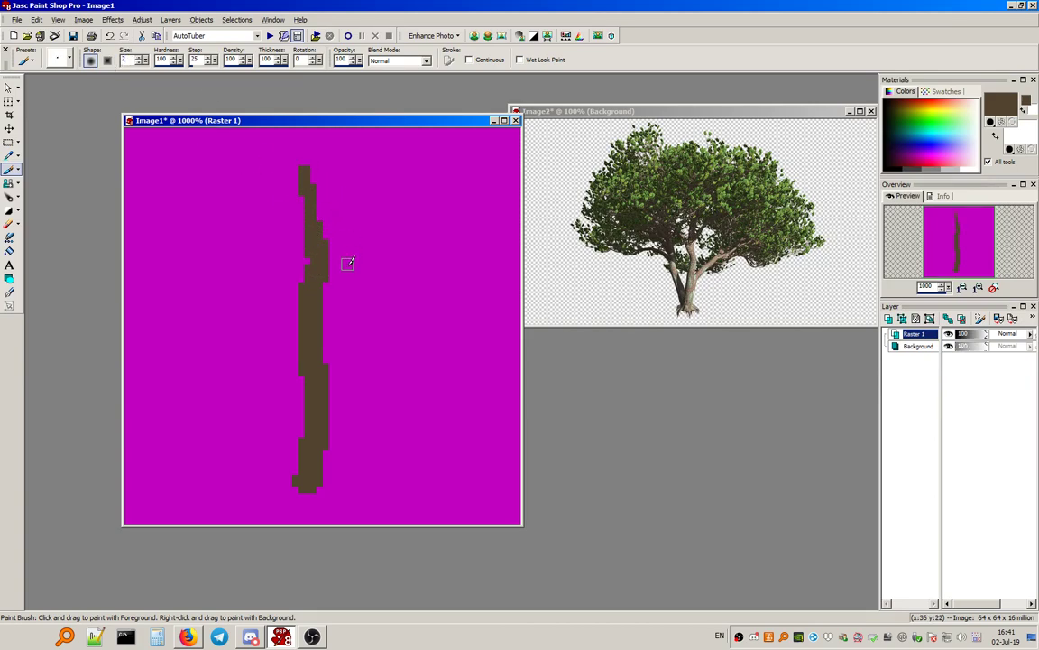
Paint the main branches on both sides of the trunk with the size 2 brush, forking some of them.
mouse_move(323, 316)
mouse_down()
mouse_move(404, 300)
mouse_move(451, 268)
mouse_up()
mouse_move(304, 350)
mouse_down()
mouse_move(271, 306)
mouse_move(195, 263)
mouse_up()
mouse_move(323, 417)
mouse_down()
mouse_move(385, 331)
mouse_move(396, 326)
mouse_move(378, 356)
mouse_move(438, 343)
mouse_up()
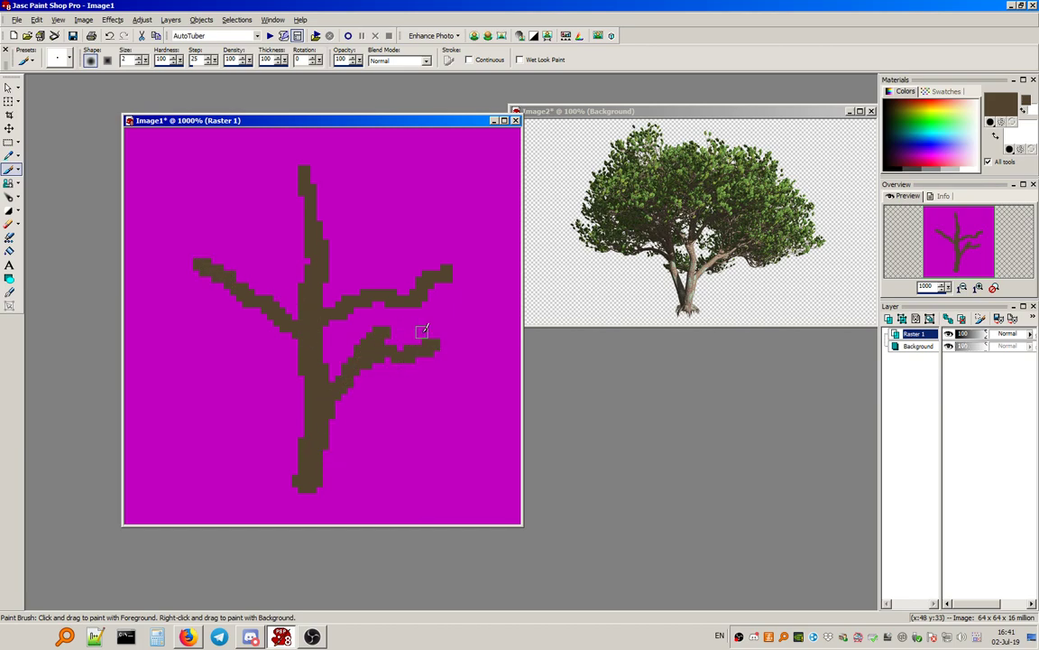
drag(225, 263, 201, 218)
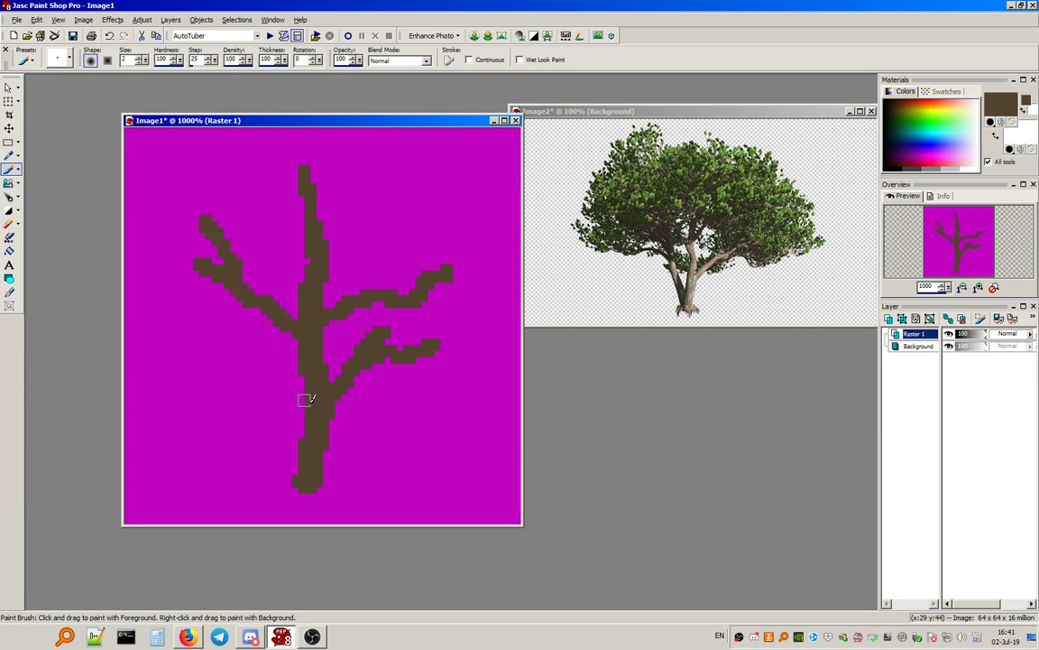
drag(318, 251, 388, 192)
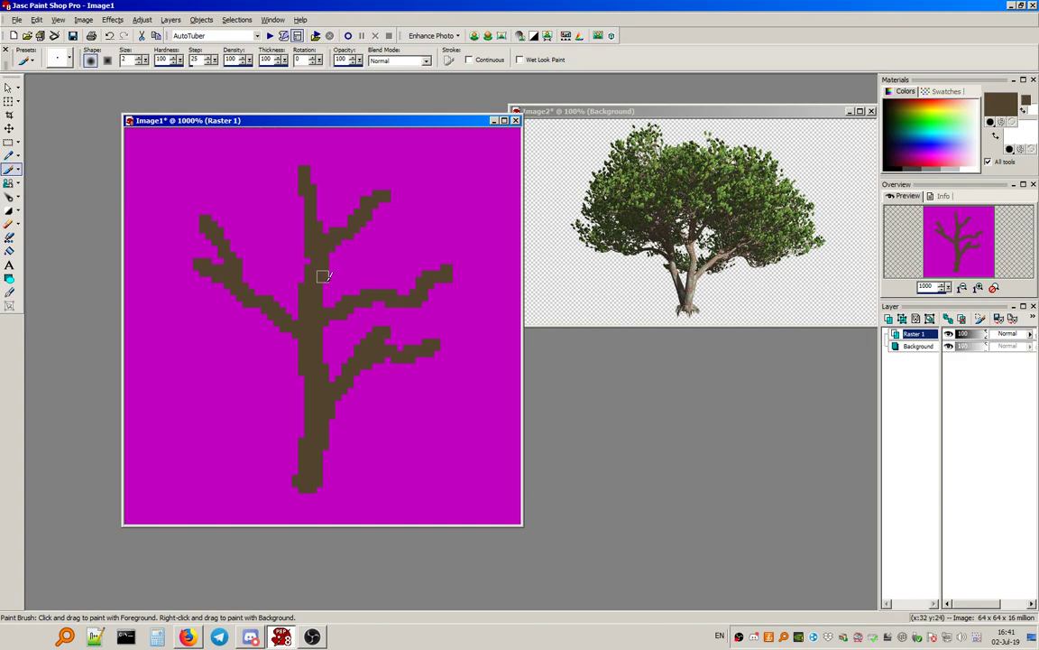
drag(299, 368, 225, 355)
Add thin twigs to the branch tips with a size 1 brush and flare the base of the trunk.
text(1)
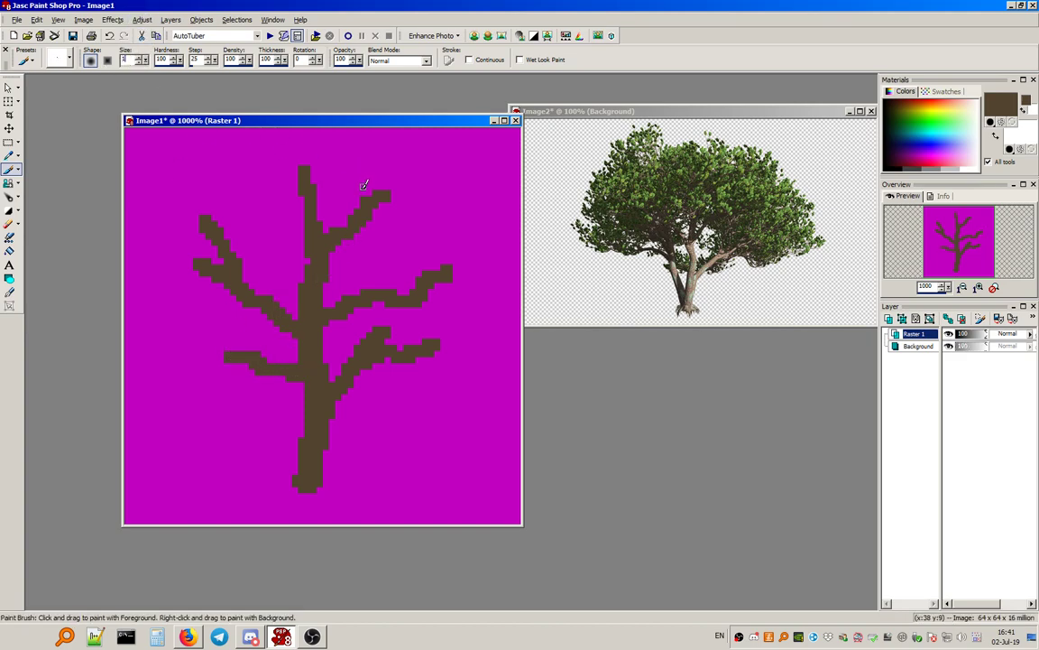
drag(301, 174, 290, 153)
drag(204, 222, 183, 192)
drag(188, 255, 168, 247)
drag(445, 269, 470, 253)
mouse_move(412, 302)
mouse_down()
mouse_move(462, 316)
mouse_move(474, 344)
mouse_up()
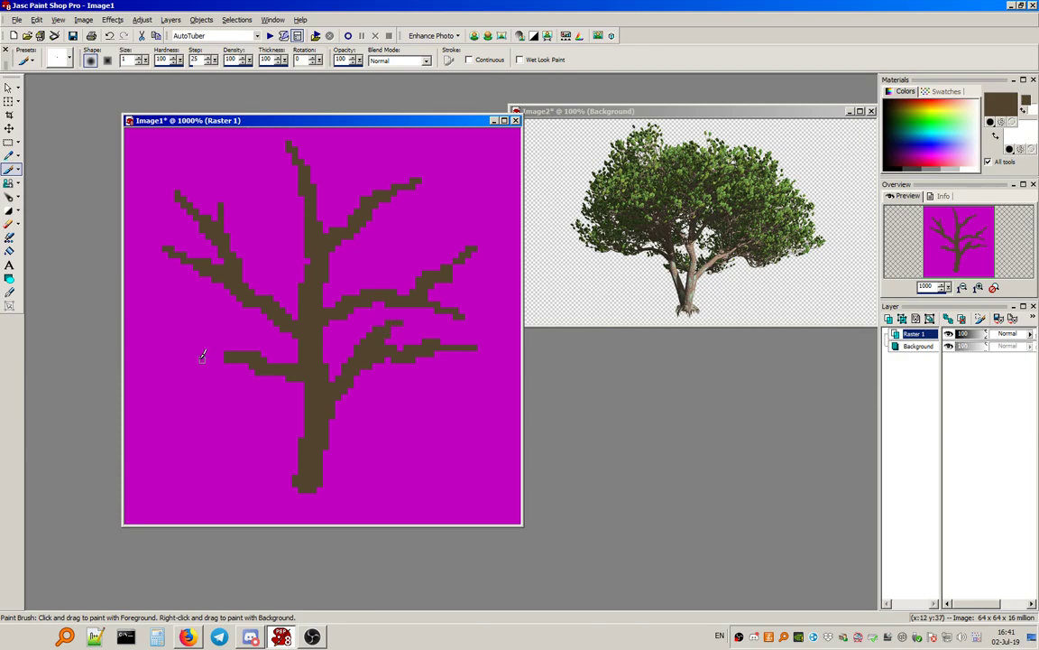
drag(232, 351, 191, 323)
drag(225, 361, 191, 373)
drag(326, 470, 314, 496)
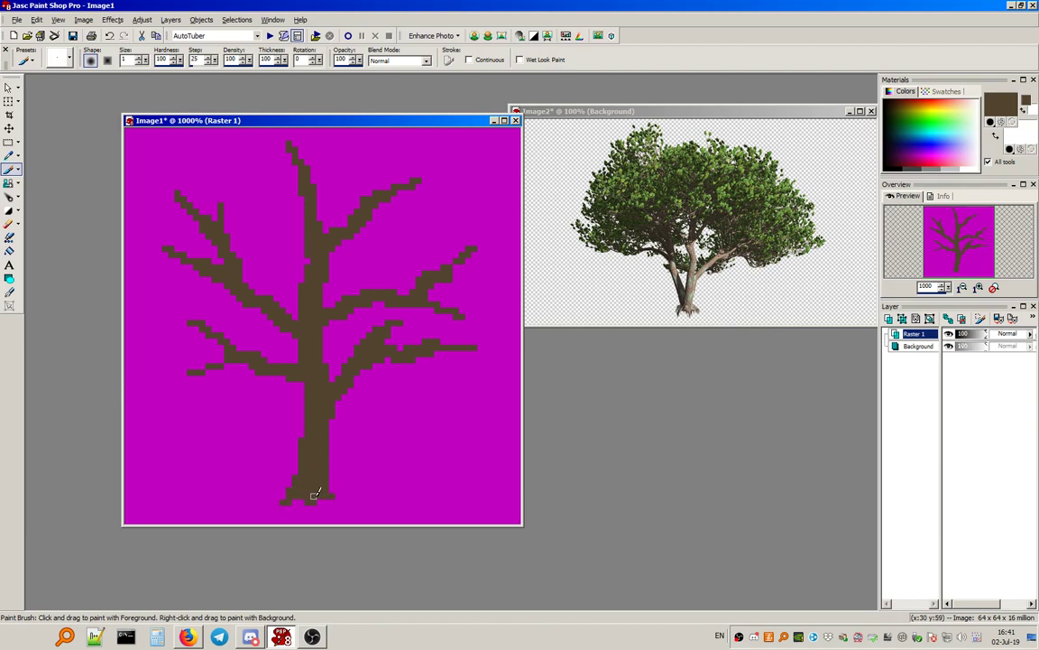
Select the whole tree and move it down so the trunk meets the canvas's lower edge, then deselect it.
click(8, 142)
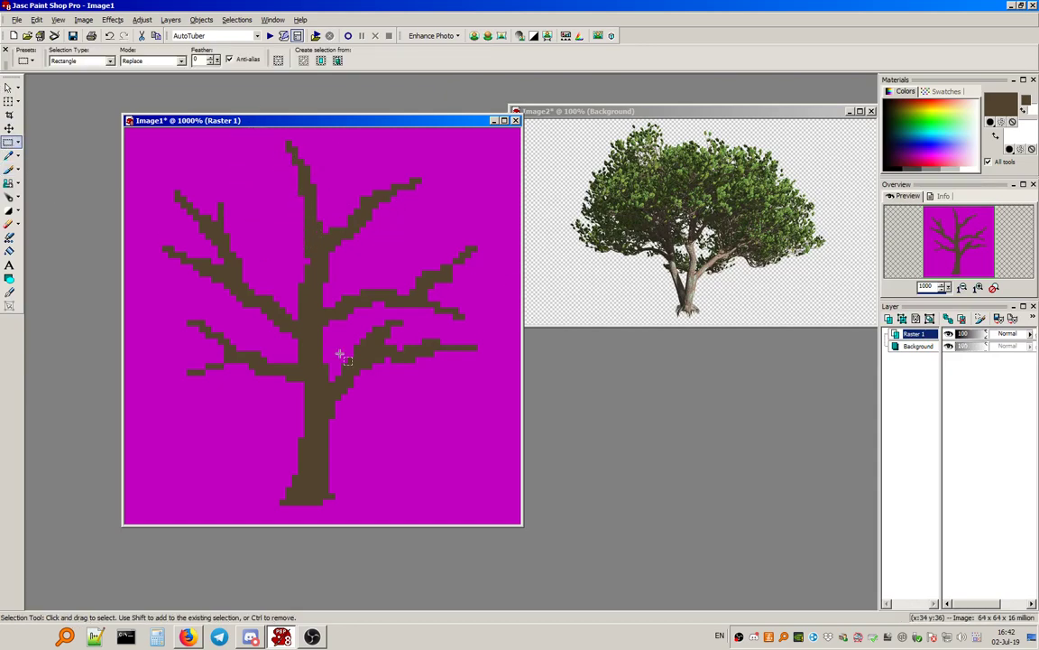
key(ctrl)
key(ctrl+a)
drag(321, 192, 320, 216)
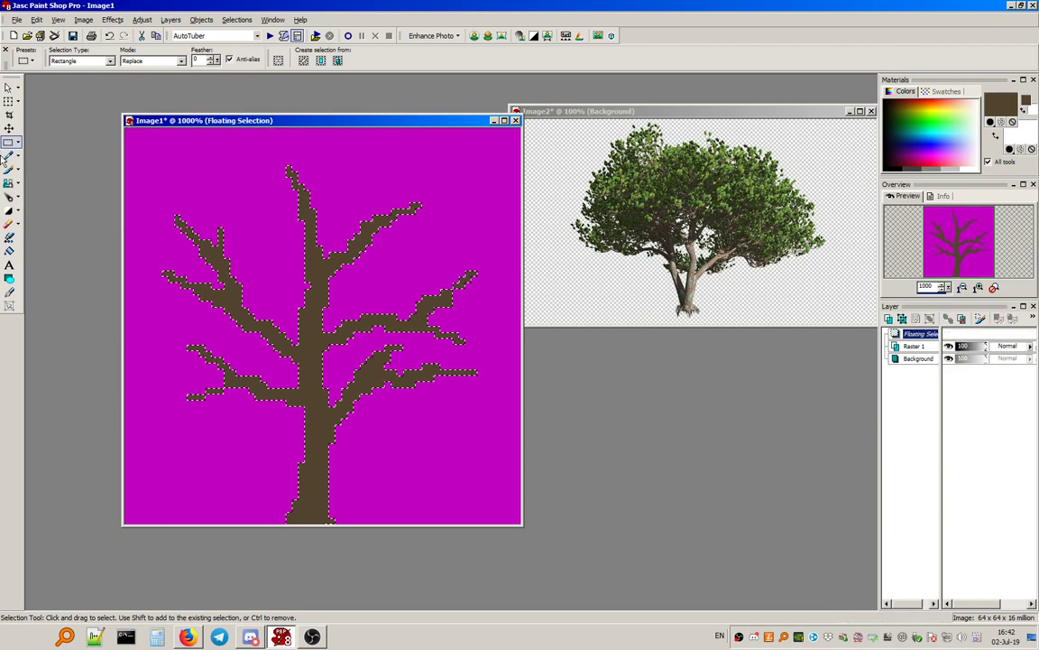
click(9, 170)
click(232, 20)
click(256, 47)
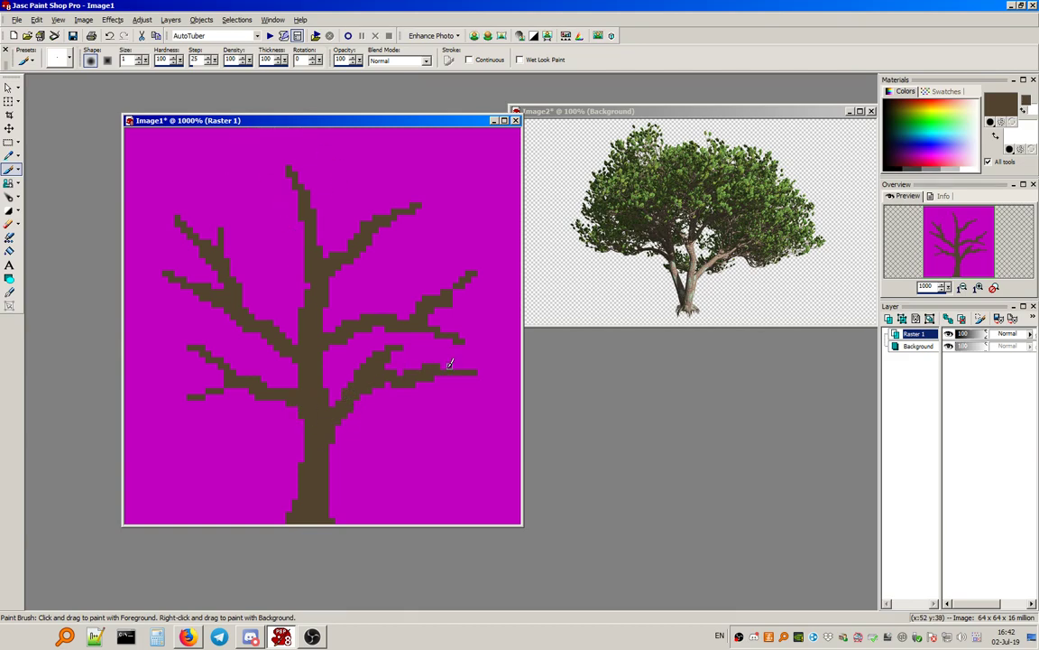
Paint extra size 1 twigs on the lower right branch, the upper right branch and the upper trunk.
drag(421, 384, 445, 403)
drag(370, 218, 379, 172)
mouse_move(302, 293)
mouse_down()
mouse_move(289, 260)
mouse_move(270, 247)
mouse_move(307, 285)
mouse_move(311, 271)
mouse_move(283, 259)
mouse_move(252, 261)
mouse_up()
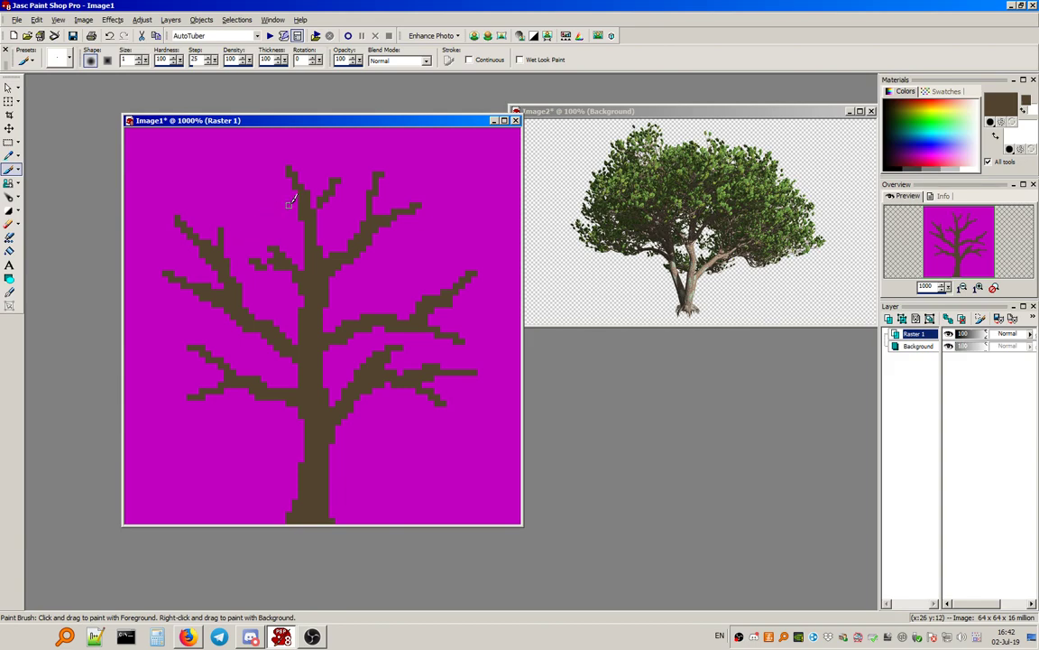
Trim excess pixels from the right-hand branches with a size 2 Eraser and touch up their outline.
click(9, 224)
text(2)
mouse_move(132, 60)
mouse_down()
mouse_move(113, 59)
mouse_move(419, 68)
mouse_up()
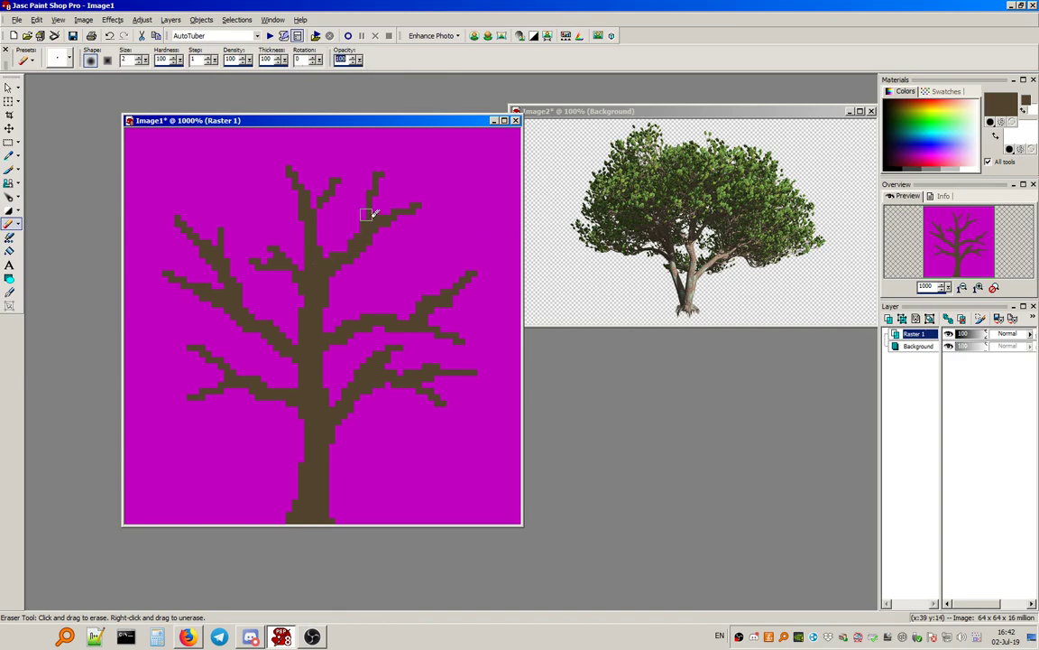
click(453, 307)
drag(440, 364, 420, 364)
key(b)
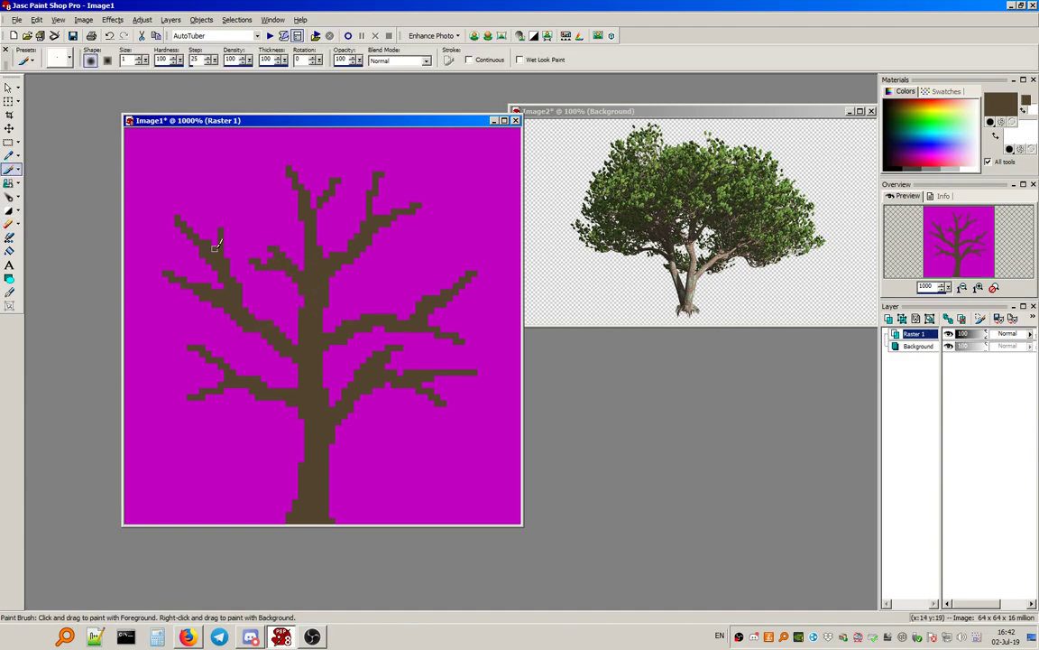
click(9, 224)
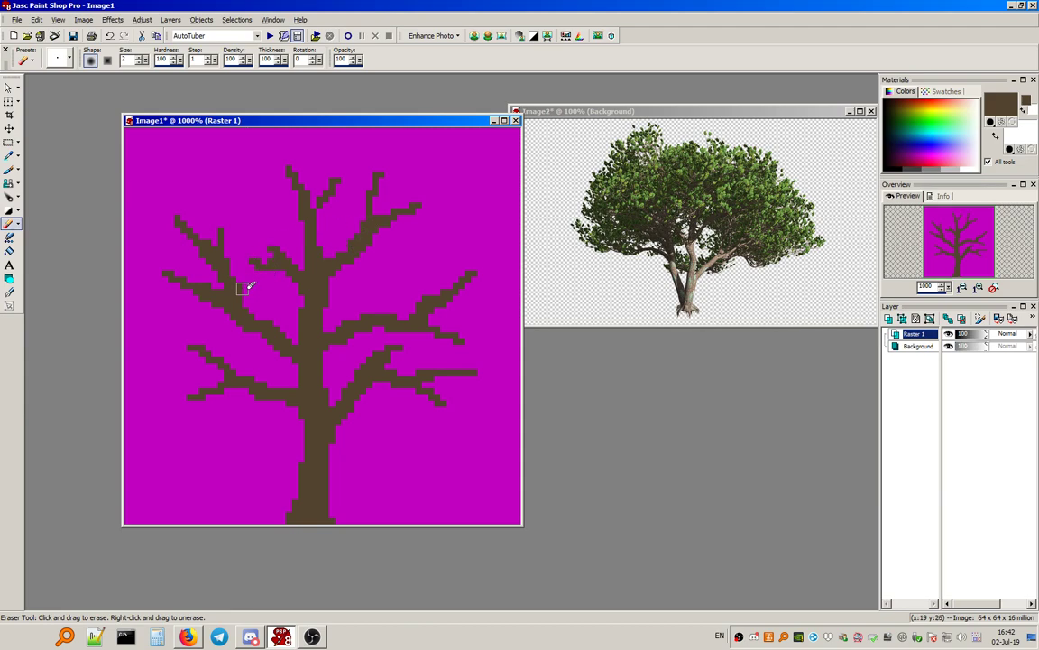
Select only the tree's outline on Raster 1 by floating a full selection, inverting it and inverting it back.
click(8, 170)
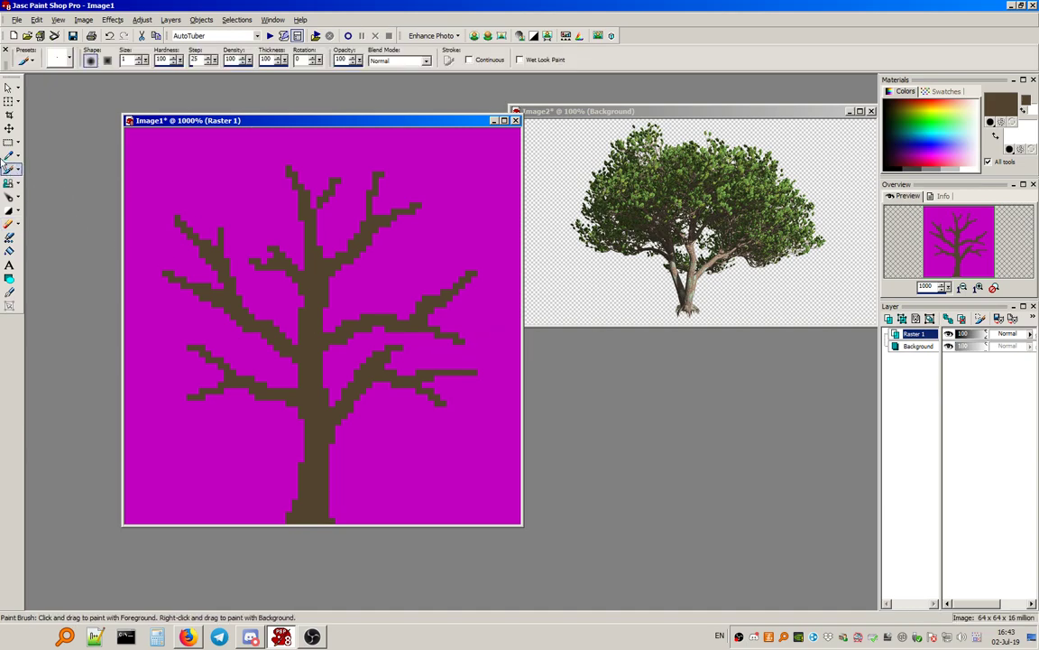
click(9, 146)
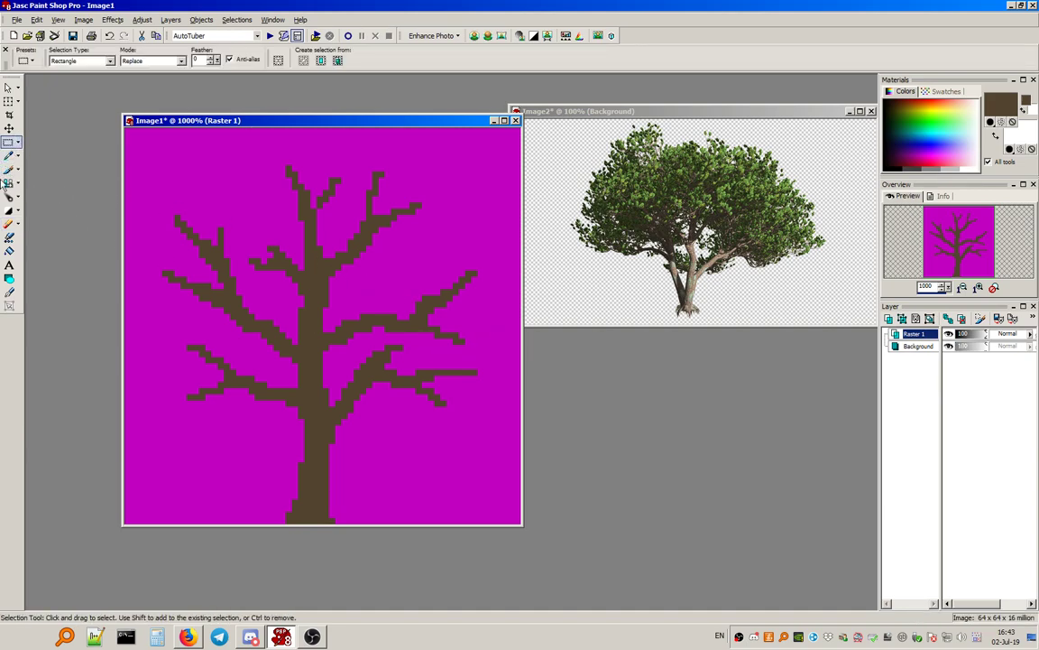
click(7, 170)
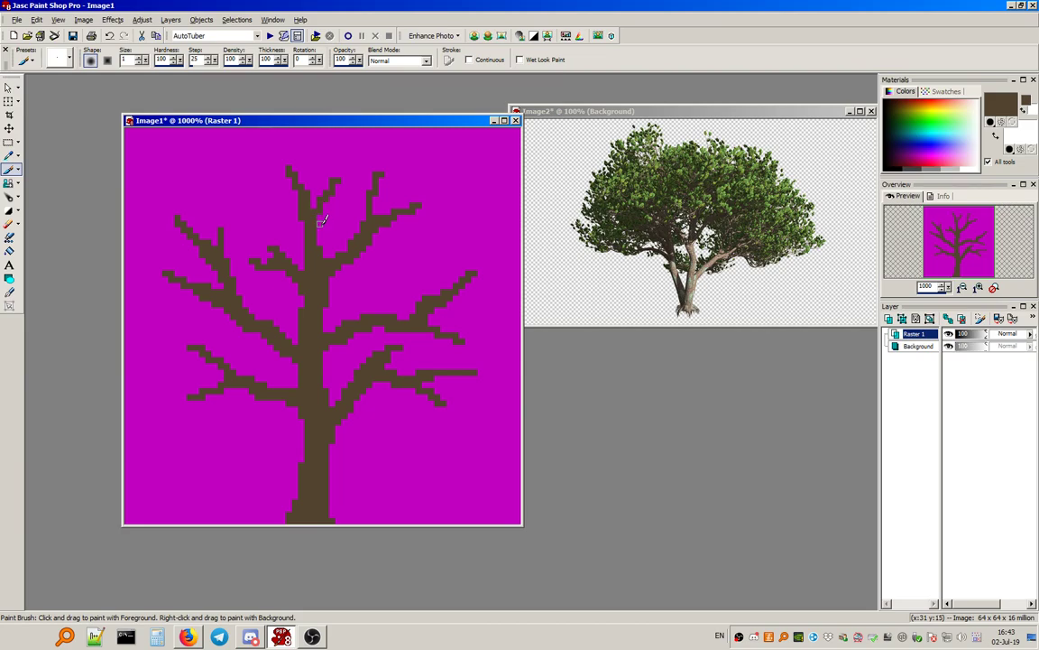
key(ctrl+a)
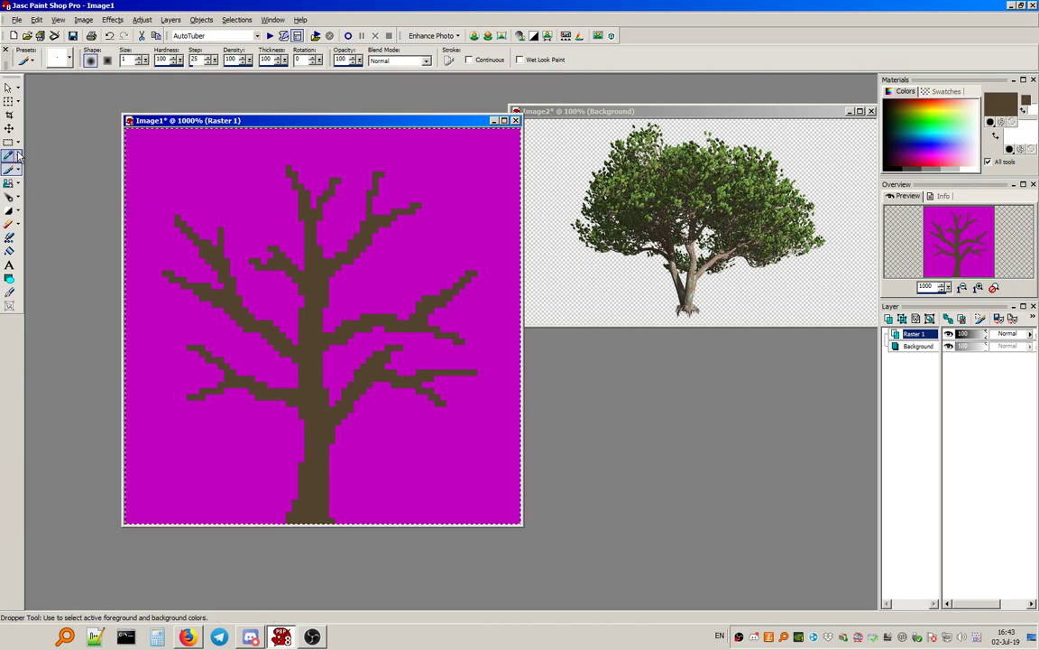
click(9, 143)
key(ctrl+f)
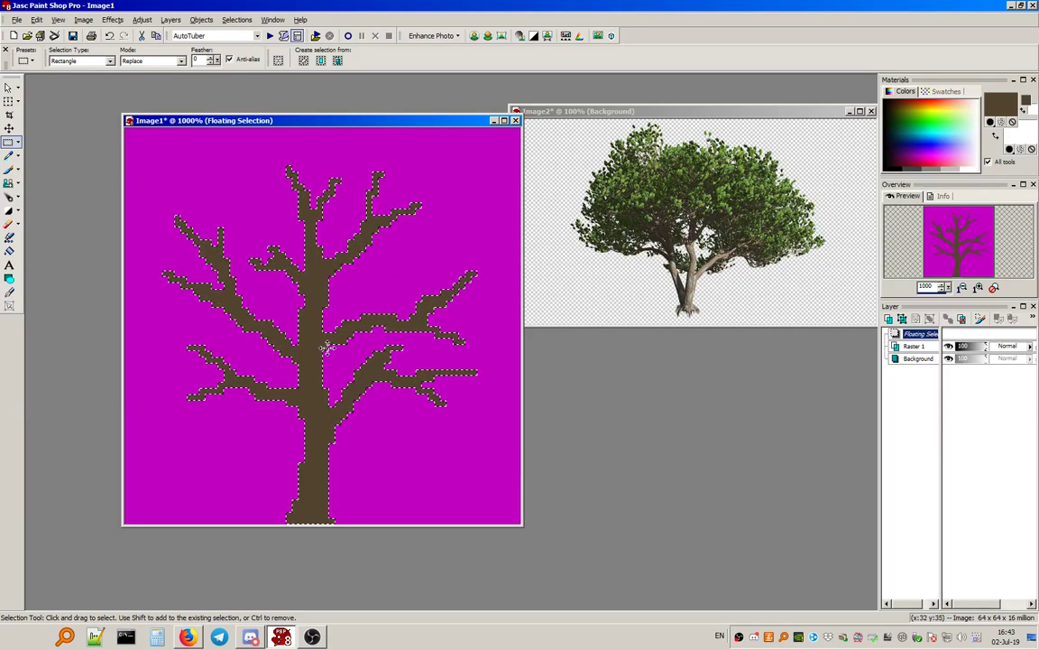
click(237, 20)
click(265, 95)
click(240, 20)
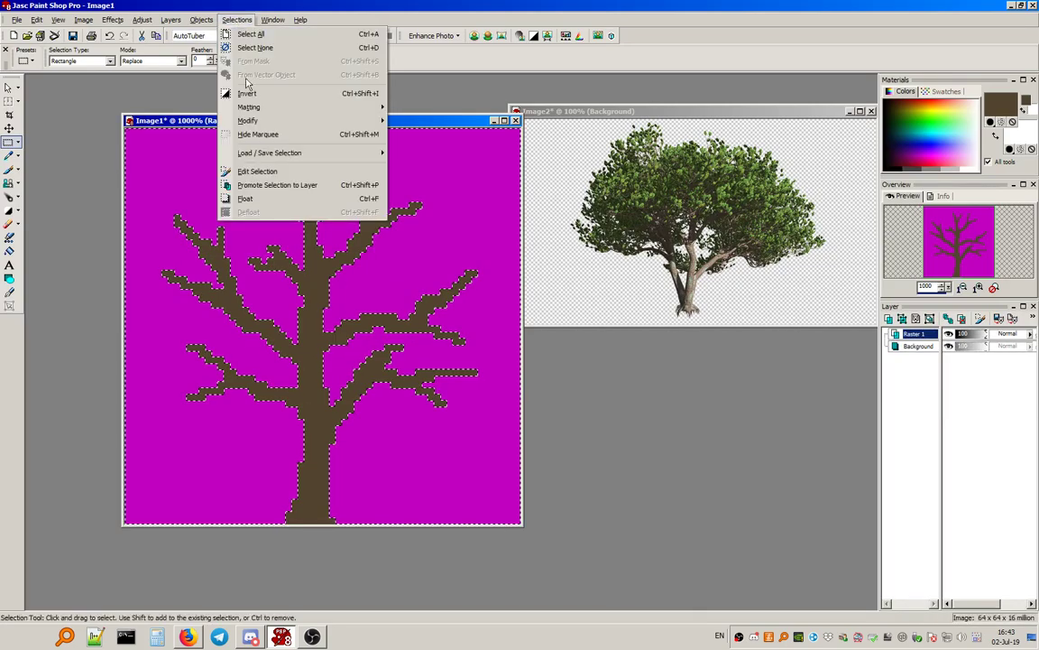
click(247, 93)
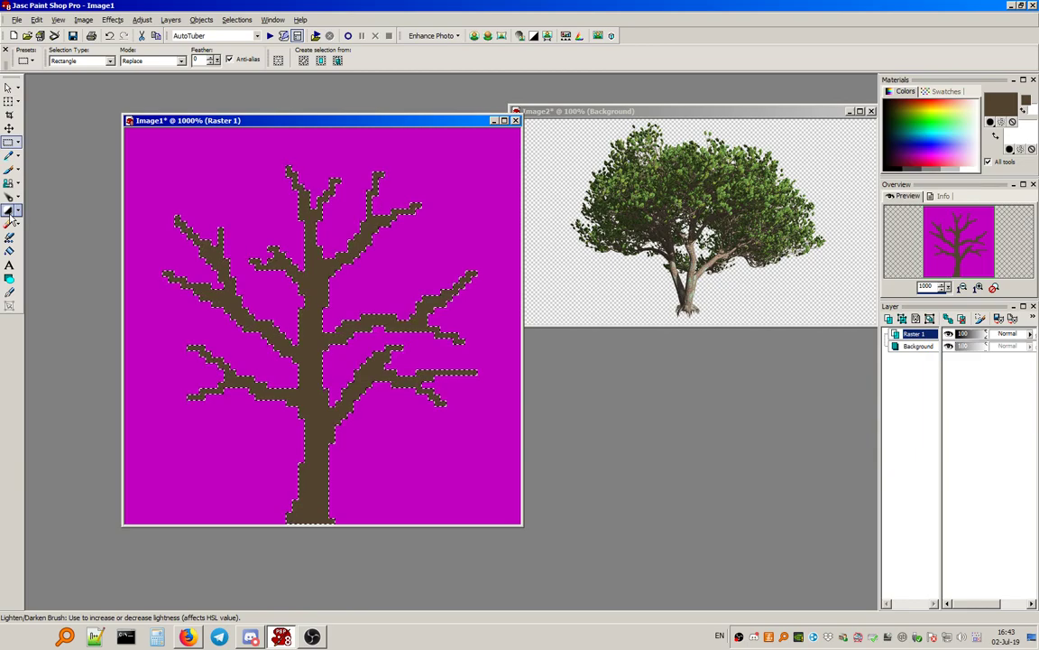
Lighten the middle of the trunk along its length with the Lighten/Darken Brush at size 4 and opacity 28.
click(10, 214)
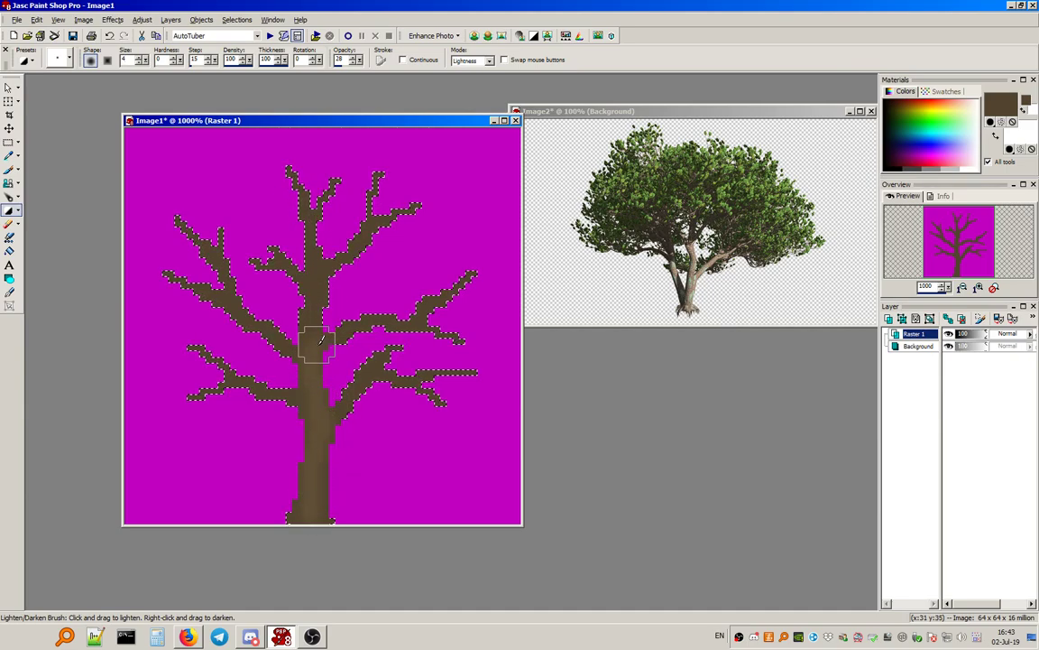
drag(327, 287, 340, 449)
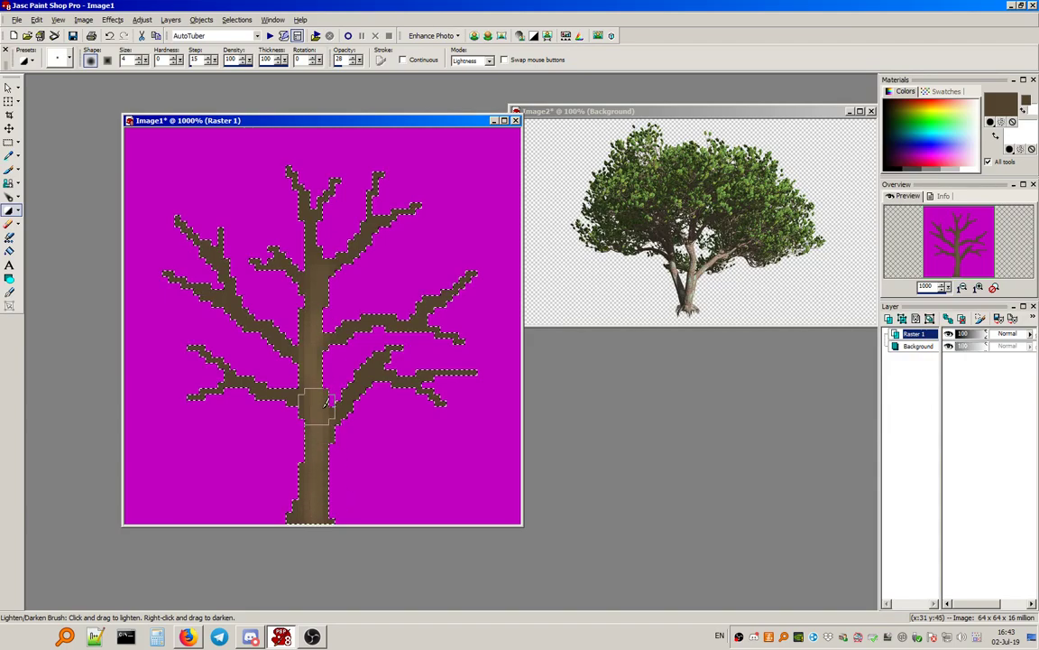
drag(324, 497, 325, 470)
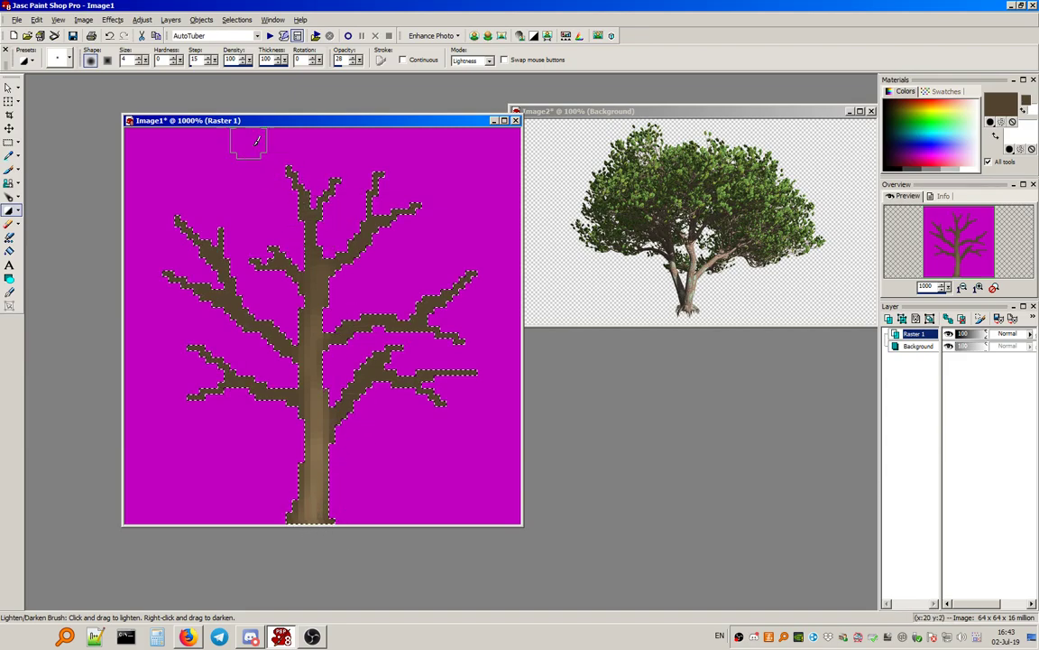
drag(312, 277, 314, 271)
Lighten the upper trunk and the branches softly with the Lighten/Darken Brush at size 2.
drag(137, 59, 117, 56)
text(2)
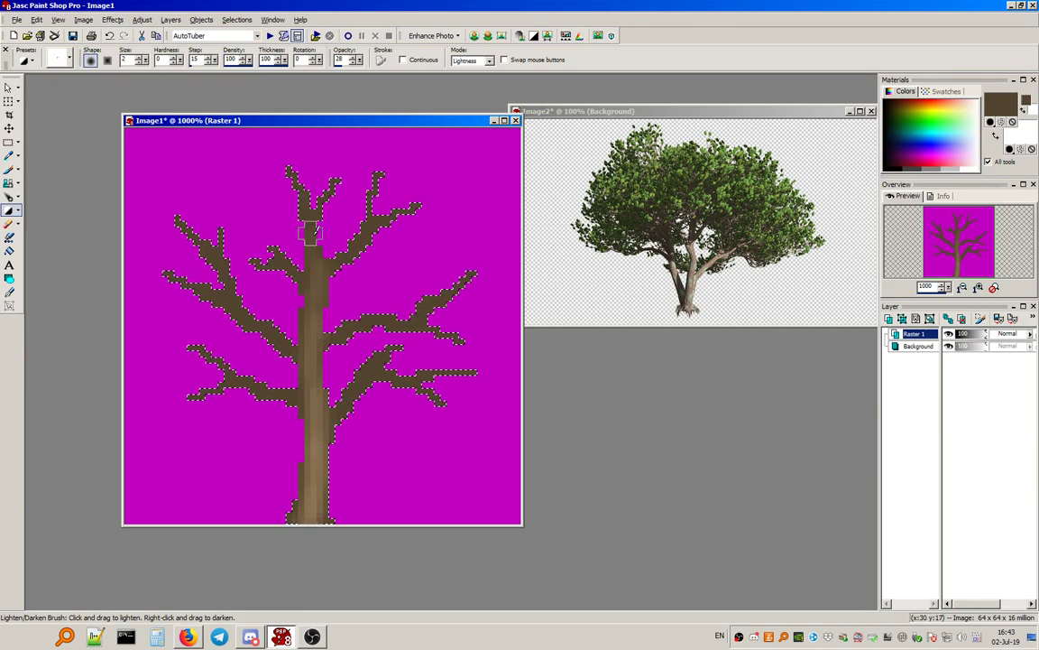
drag(298, 196, 299, 193)
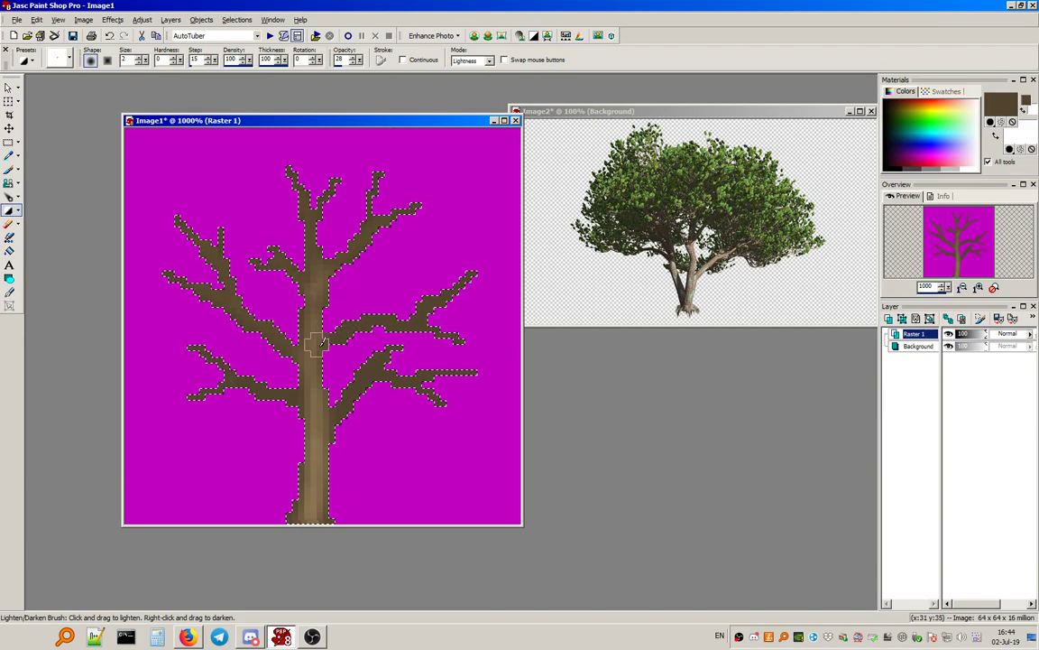
drag(440, 295, 466, 277)
mouse_move(330, 421)
mouse_down()
mouse_move(376, 363)
mouse_move(417, 375)
mouse_up()
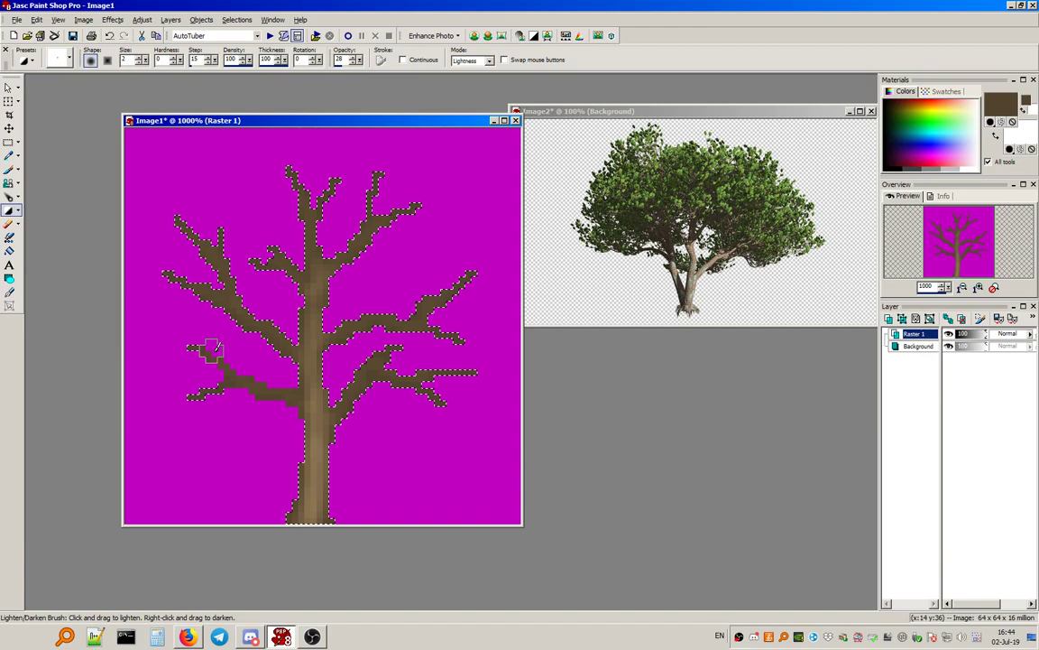
Set the Lighten/Darken Brush opacity to 50 and lighten the trunk, the top twigs and the upper right branch at size 2.
drag(347, 60, 314, 65)
text(50)
drag(129, 61, 114, 63)
text(3)
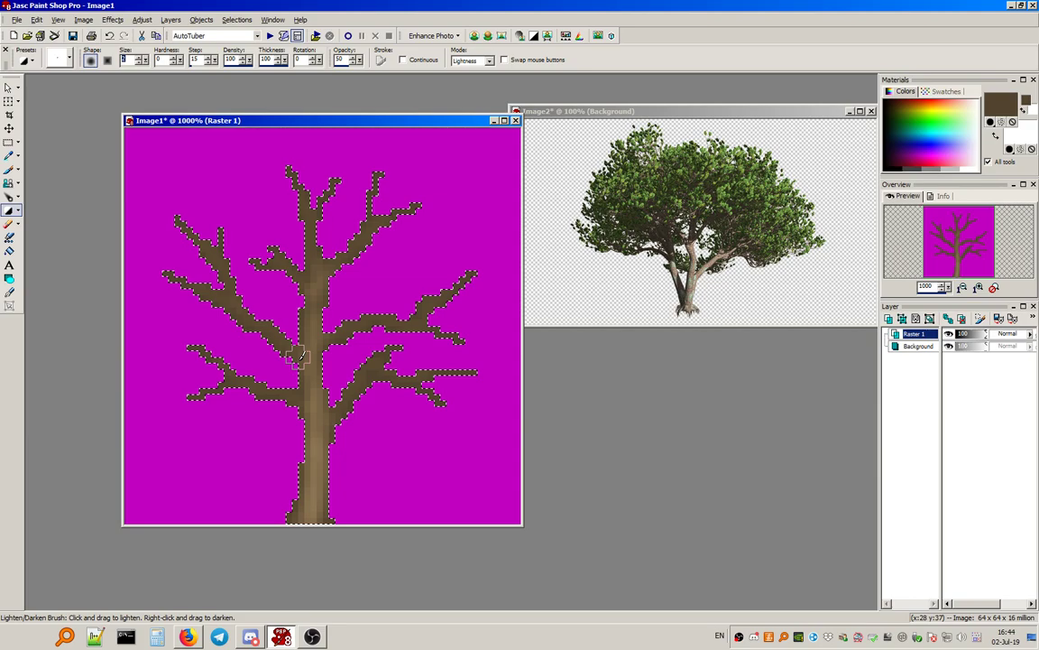
click(503, 120)
scroll(728, 195, up, 2)
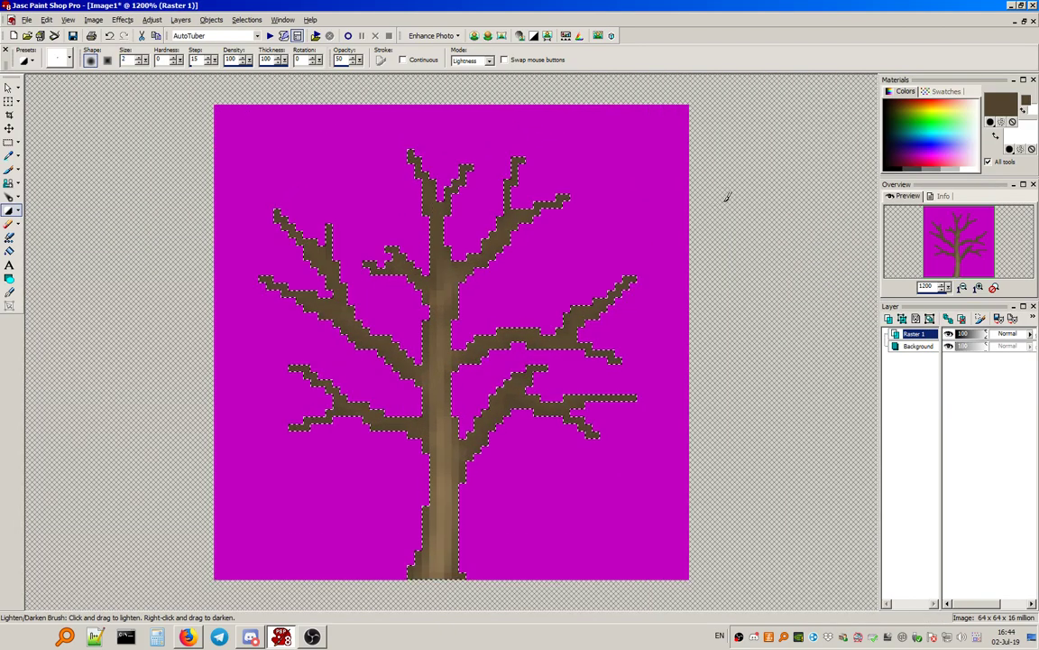
scroll(566, 409, down, 1)
scroll(517, 462, up, 1)
mouse_move(429, 586)
mouse_down()
mouse_move(437, 173)
mouse_move(413, 98)
mouse_up()
drag(433, 168, 464, 108)
mouse_move(444, 221)
mouse_down()
mouse_move(512, 144)
mouse_move(526, 105)
mouse_up()
drag(479, 215, 541, 147)
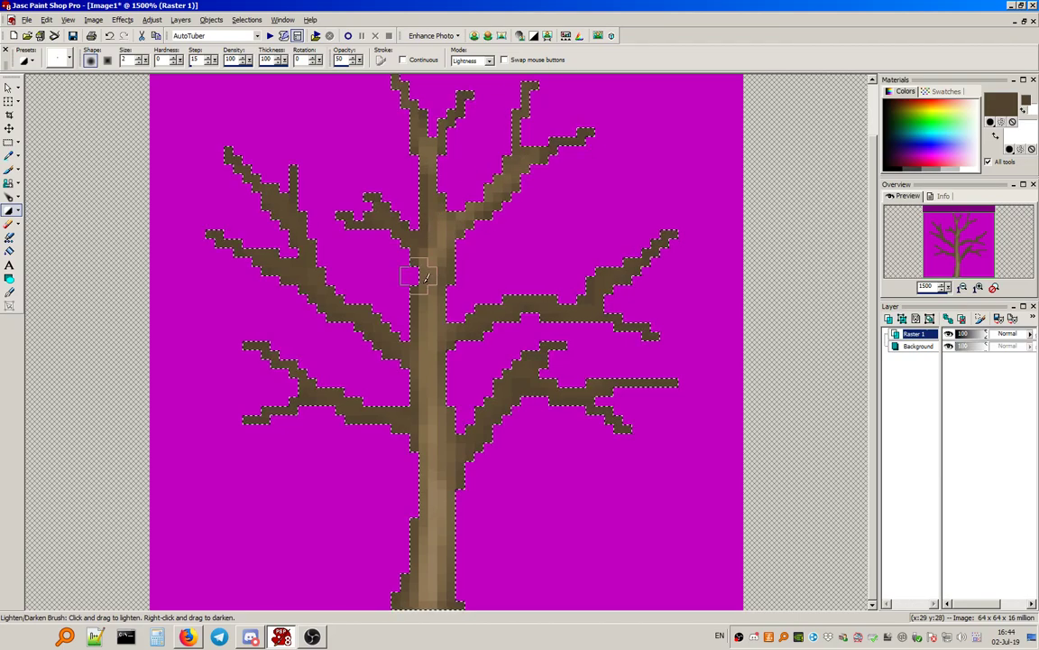
Lighten the centres of the remaining left and right side branches and the short upper left twig with the size 2 brush.
drag(302, 232, 262, 187)
drag(305, 271, 242, 244)
mouse_move(451, 336)
mouse_down()
mouse_move(512, 304)
mouse_move(573, 310)
mouse_move(603, 301)
mouse_move(629, 271)
mouse_move(655, 259)
mouse_up()
drag(617, 317, 588, 316)
mouse_move(626, 425)
mouse_down()
mouse_move(557, 387)
mouse_move(502, 387)
mouse_move(462, 453)
mouse_up()
drag(505, 380, 550, 347)
mouse_move(614, 379)
mouse_down()
mouse_move(645, 376)
mouse_move(534, 374)
mouse_up()
mouse_move(418, 416)
mouse_down()
mouse_move(333, 389)
mouse_move(304, 361)
mouse_move(314, 381)
mouse_move(252, 429)
mouse_up()
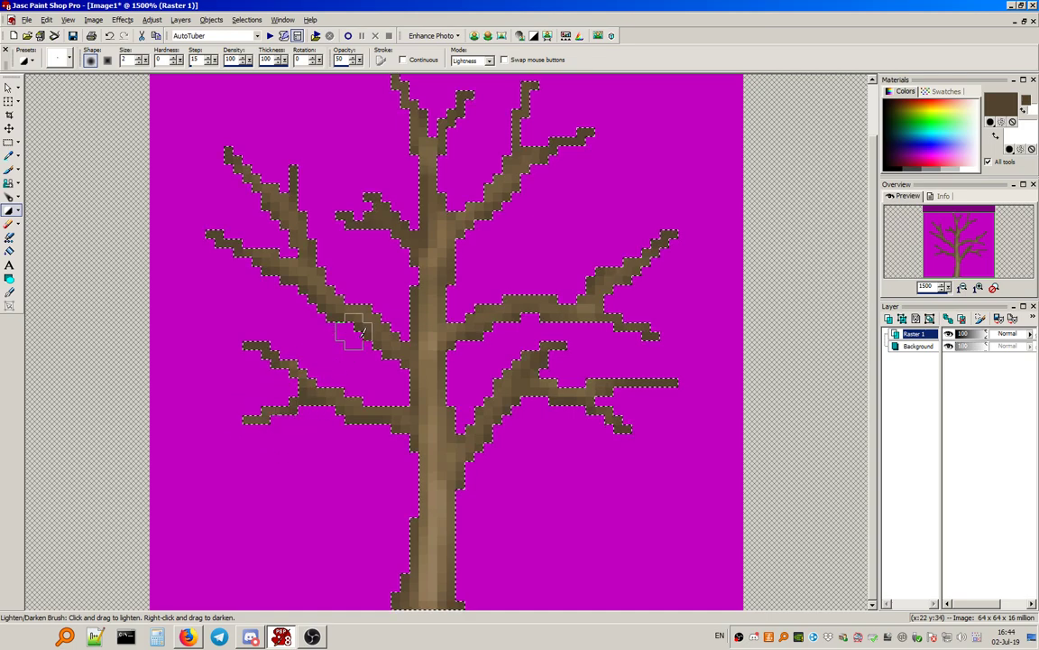
mouse_move(403, 219)
mouse_down()
mouse_move(372, 201)
mouse_move(339, 214)
mouse_up()
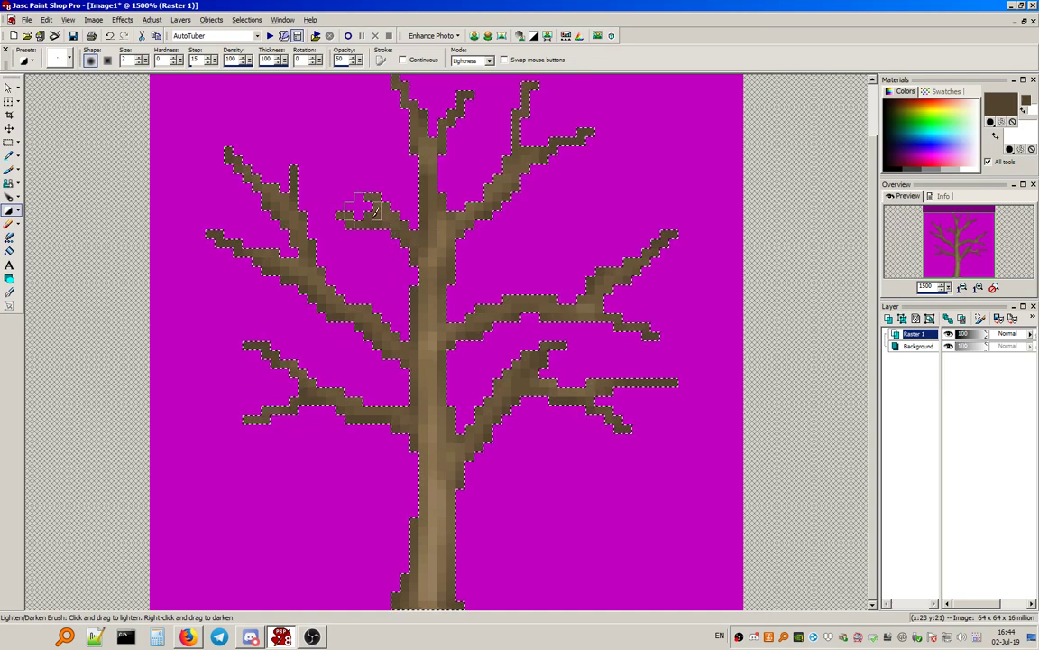
Add size 1 highlights along the upper left branches, the short upper left twig and the top of the trunk.
drag(131, 61, 108, 61)
text(1)
mouse_move(404, 352)
mouse_down()
mouse_move(316, 287)
mouse_move(280, 226)
mouse_move(294, 214)
mouse_move(238, 164)
mouse_up()
drag(296, 256, 214, 234)
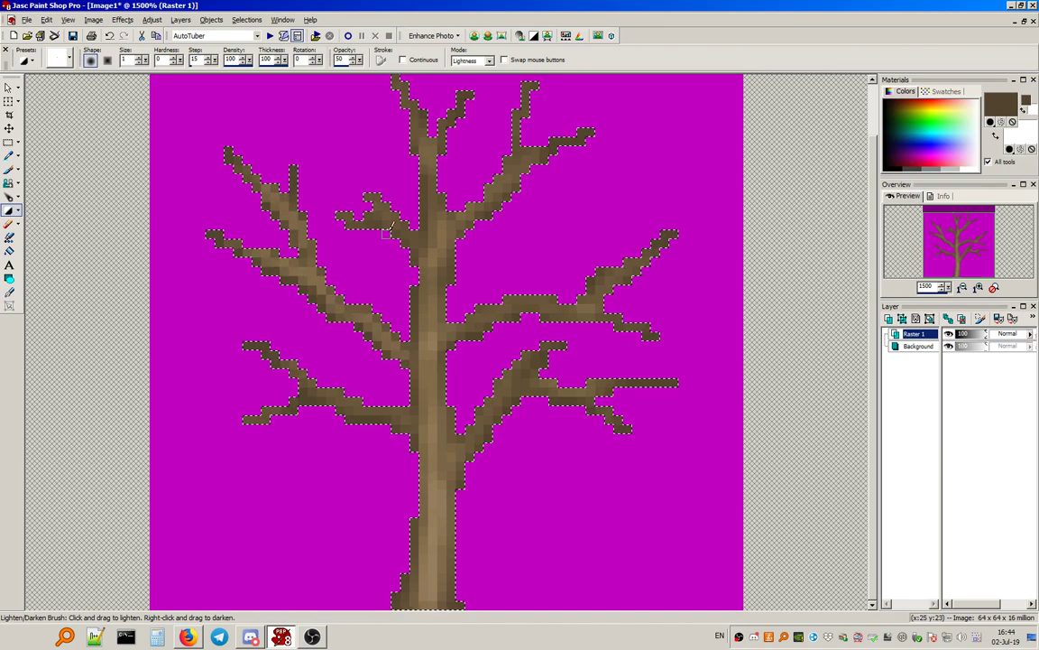
drag(354, 193, 386, 231)
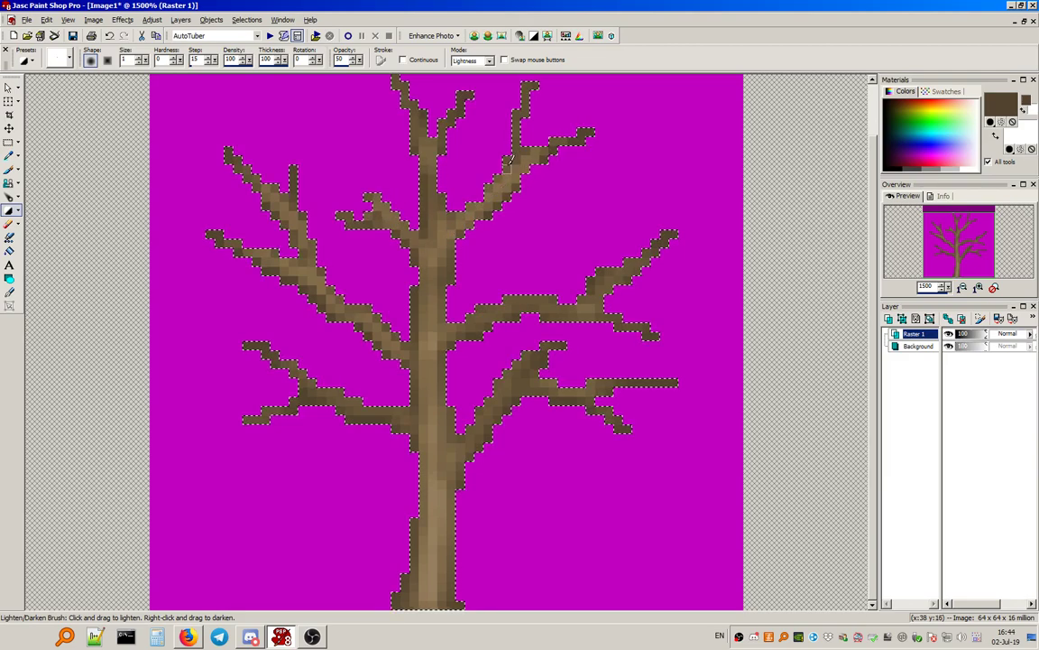
mouse_move(432, 180)
mouse_down()
mouse_move(410, 91)
mouse_move(416, 110)
mouse_up()
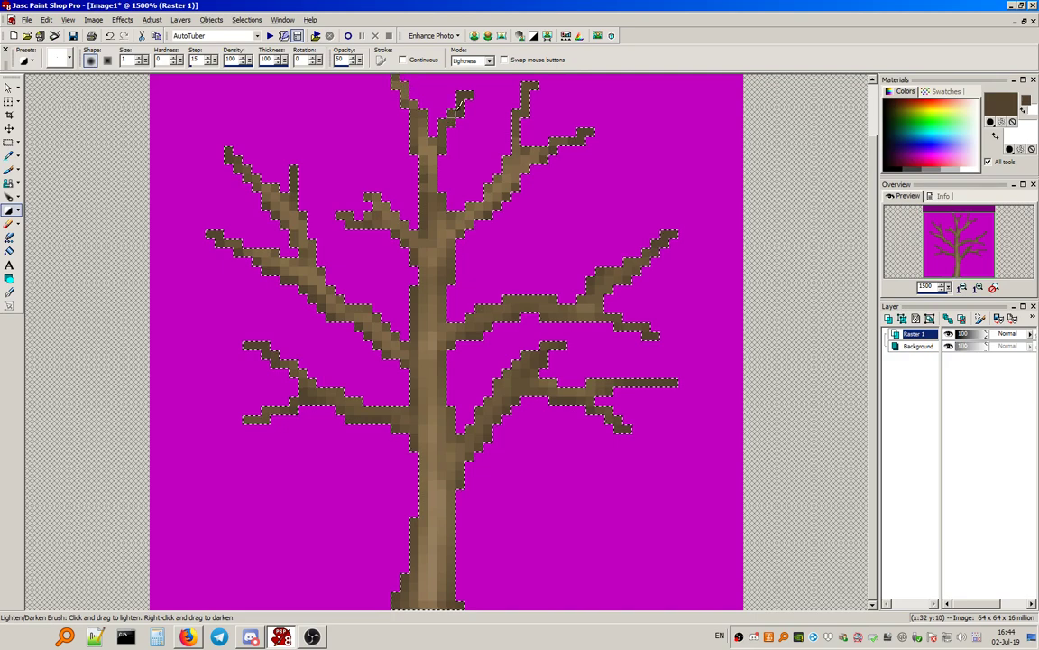
drag(437, 147, 459, 106)
Add size 1 highlights along the two lower right-hand branches, their trunk junction and the lowest left branch.
mouse_move(451, 465)
mouse_down()
mouse_move(602, 398)
mouse_move(543, 379)
mouse_move(590, 391)
mouse_up()
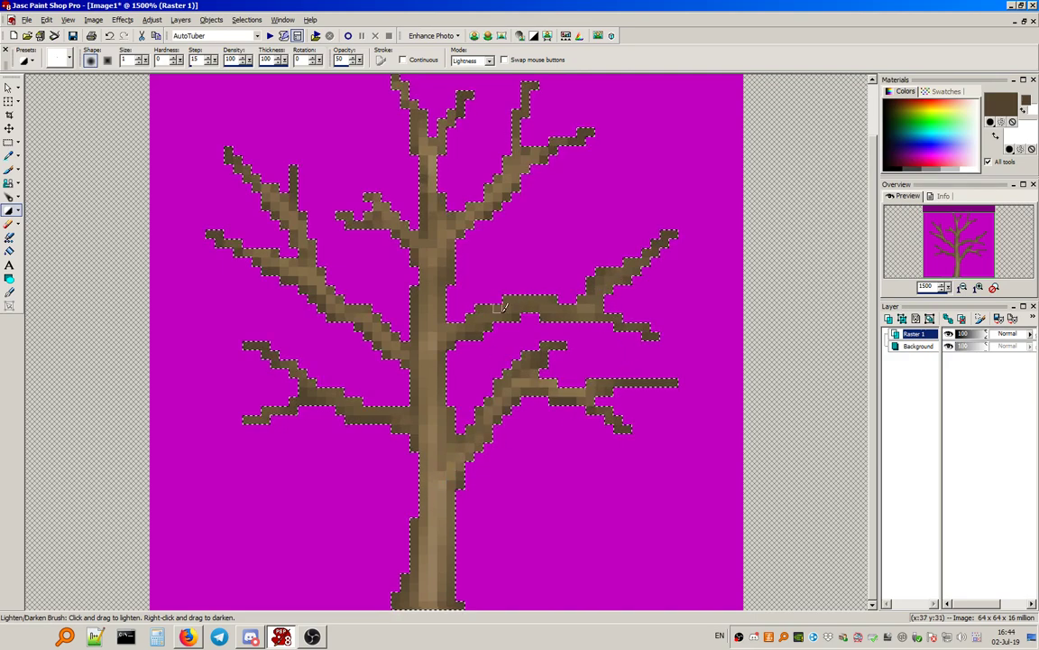
mouse_move(447, 345)
mouse_down()
mouse_move(496, 309)
mouse_move(545, 299)
mouse_move(585, 306)
mouse_move(646, 250)
mouse_move(615, 315)
mouse_move(535, 308)
mouse_up()
drag(443, 344, 430, 349)
drag(414, 420, 381, 414)
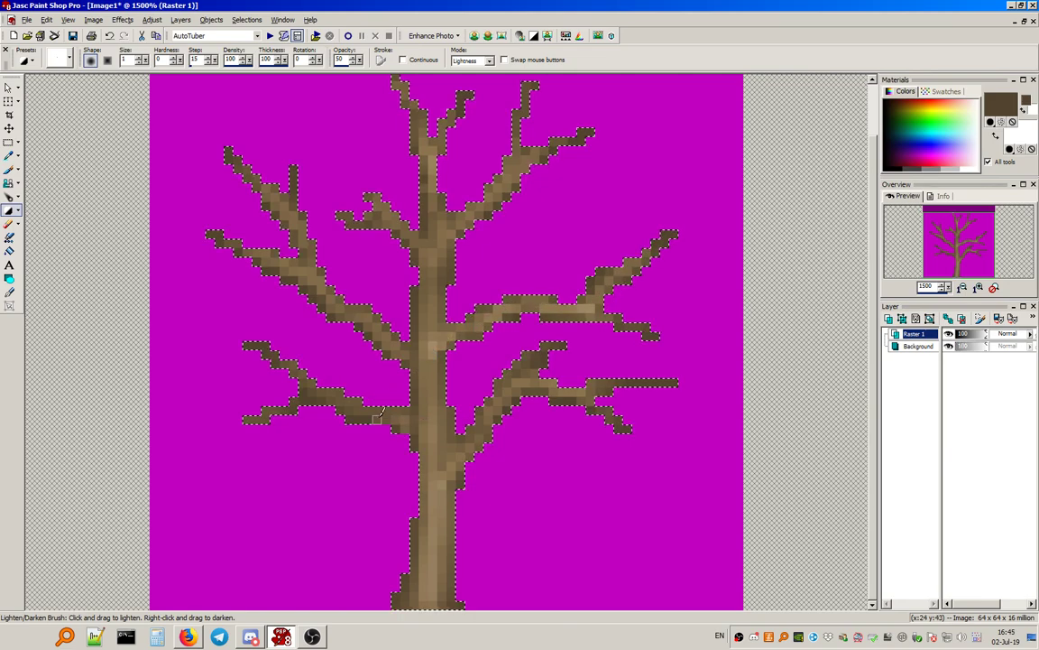
mouse_move(303, 383)
mouse_down()
mouse_move(349, 411)
mouse_move(319, 392)
mouse_move(282, 410)
mouse_move(211, 419)
mouse_move(303, 400)
mouse_up()
Paint fine size 1 light and dark bark streaks along the trunk with the Lighten/Darken Brush.
scroll(361, 400, down, 2)
scroll(442, 423, up, 2)
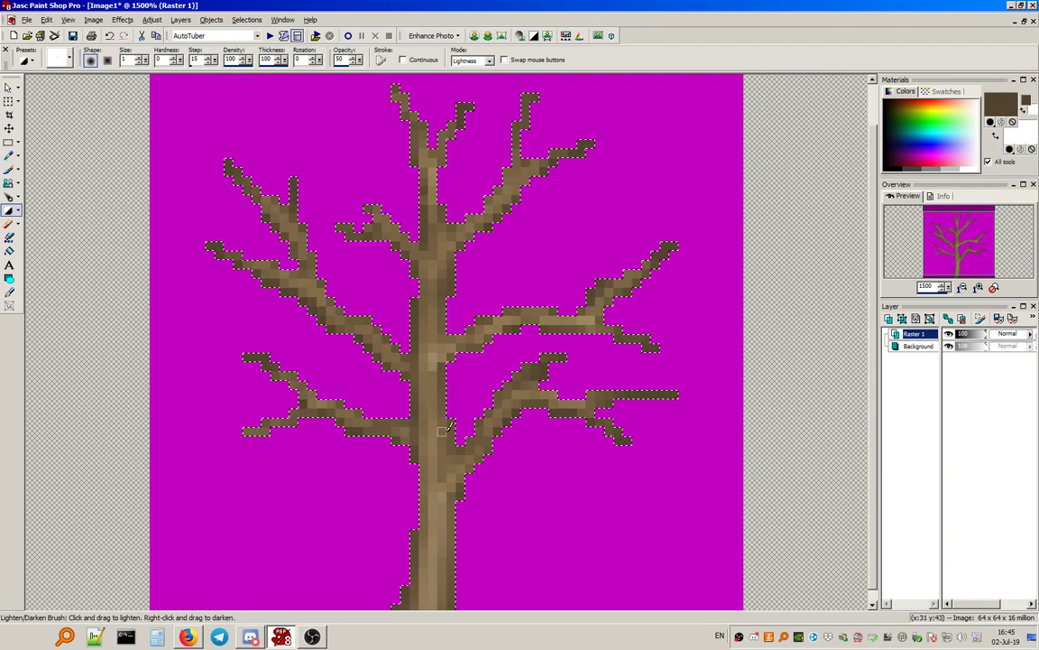
scroll(449, 425, down, 1)
drag(448, 266, 437, 313)
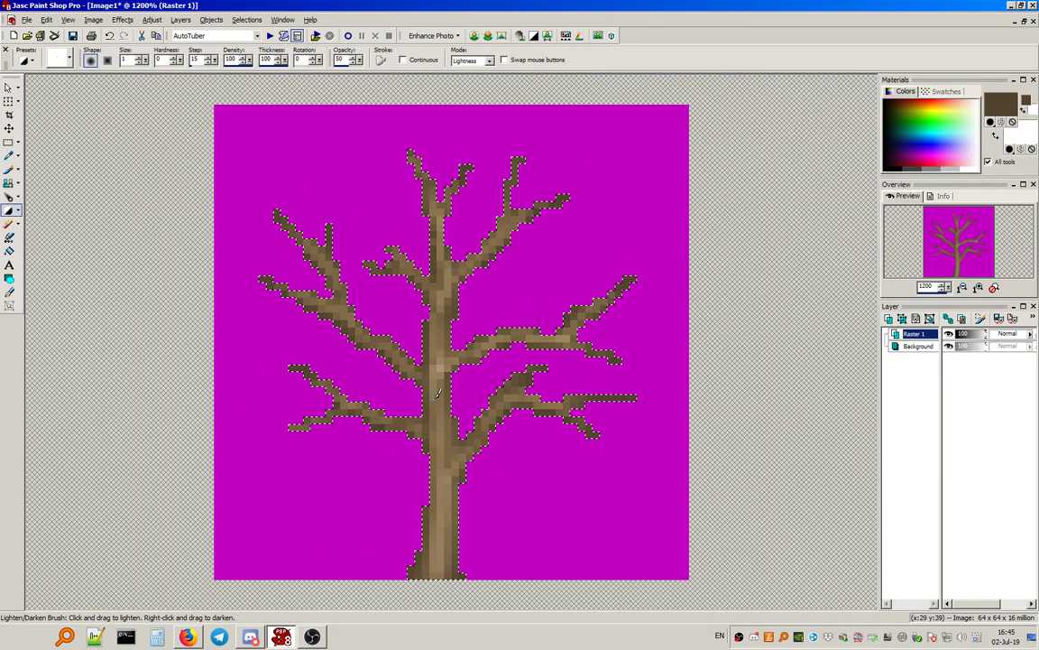
drag(441, 540, 440, 550)
drag(440, 368, 442, 359)
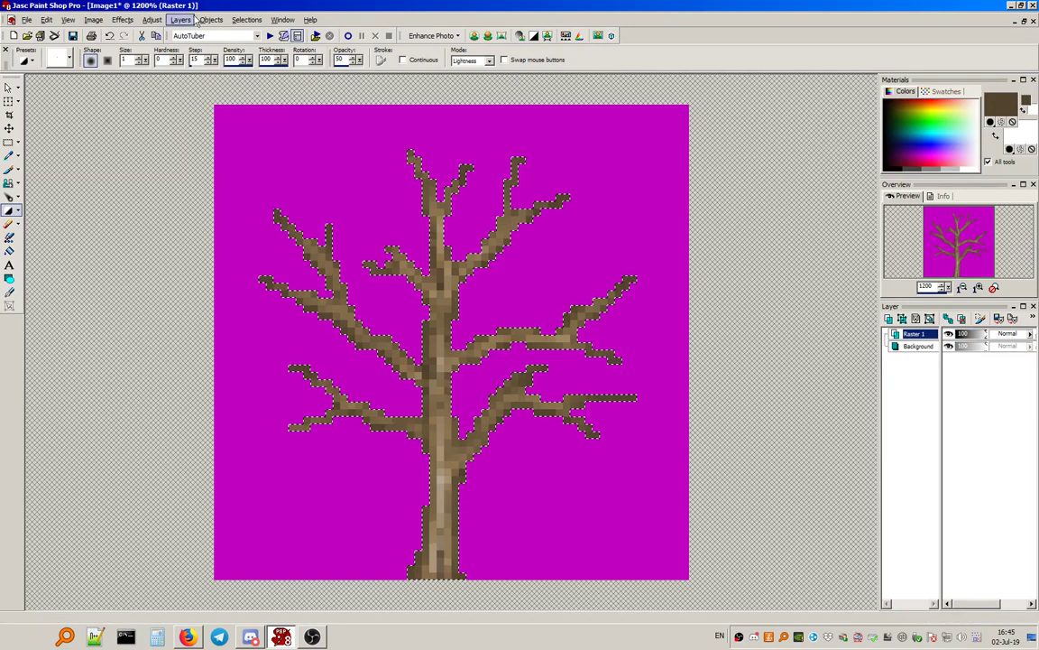
Darken the trunk's edges and the undersides of the right-hand branches with the Lighten/Darken Brush at size 4.
double_click(125, 60)
text(4)
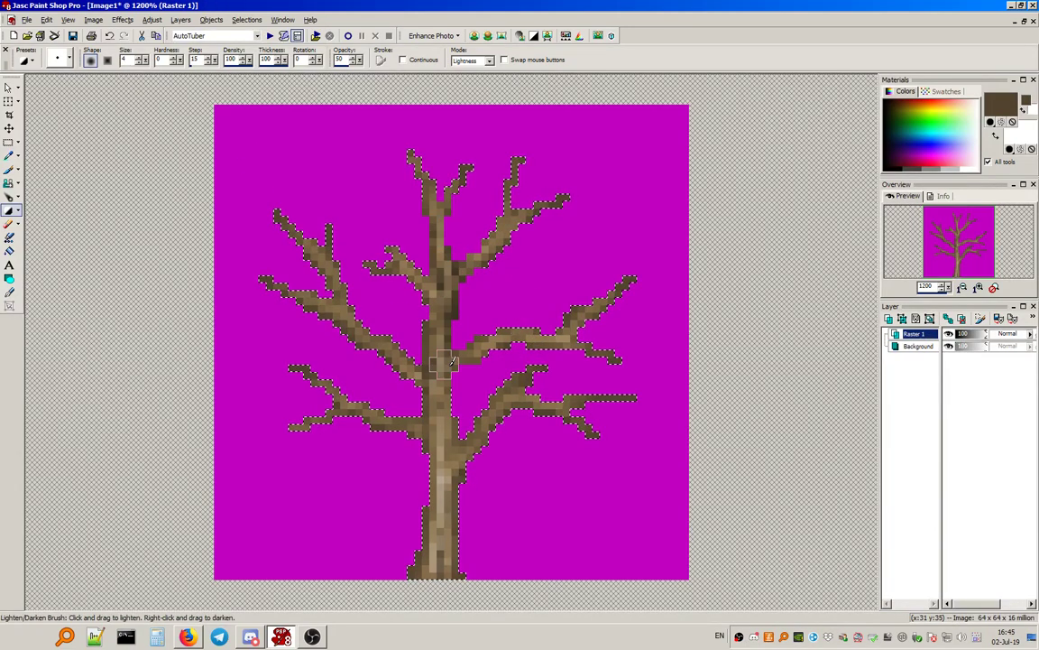
mouse_move(462, 476)
mouse_down()
mouse_move(467, 566)
mouse_move(404, 572)
mouse_move(414, 572)
mouse_move(412, 542)
mouse_move(433, 493)
mouse_up()
drag(422, 343, 423, 329)
drag(420, 207, 420, 196)
drag(638, 294, 618, 306)
mouse_move(612, 370)
mouse_down()
mouse_move(529, 343)
mouse_move(459, 373)
mouse_up()
mouse_move(595, 450)
mouse_down()
mouse_move(563, 425)
mouse_move(515, 419)
mouse_up()
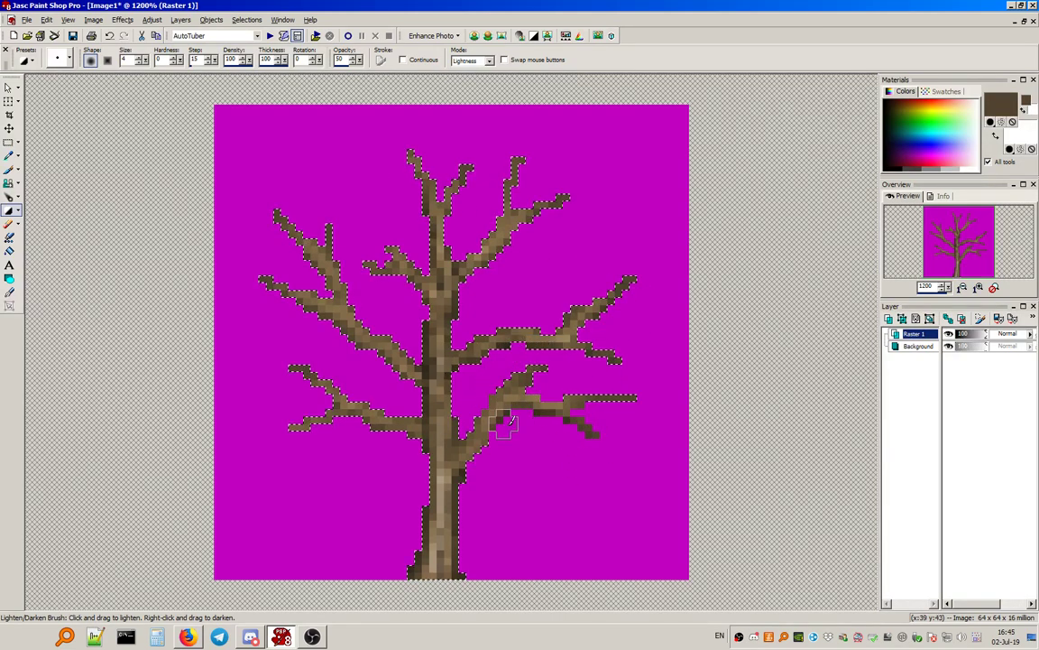
Darken the undersides of the left-hand branches and the lower right branch's junction with the trunk using the size 4 brush.
mouse_move(474, 454)
mouse_down()
mouse_move(503, 439)
mouse_move(384, 468)
mouse_move(413, 453)
mouse_move(370, 423)
mouse_move(296, 438)
mouse_up()
drag(302, 377, 340, 365)
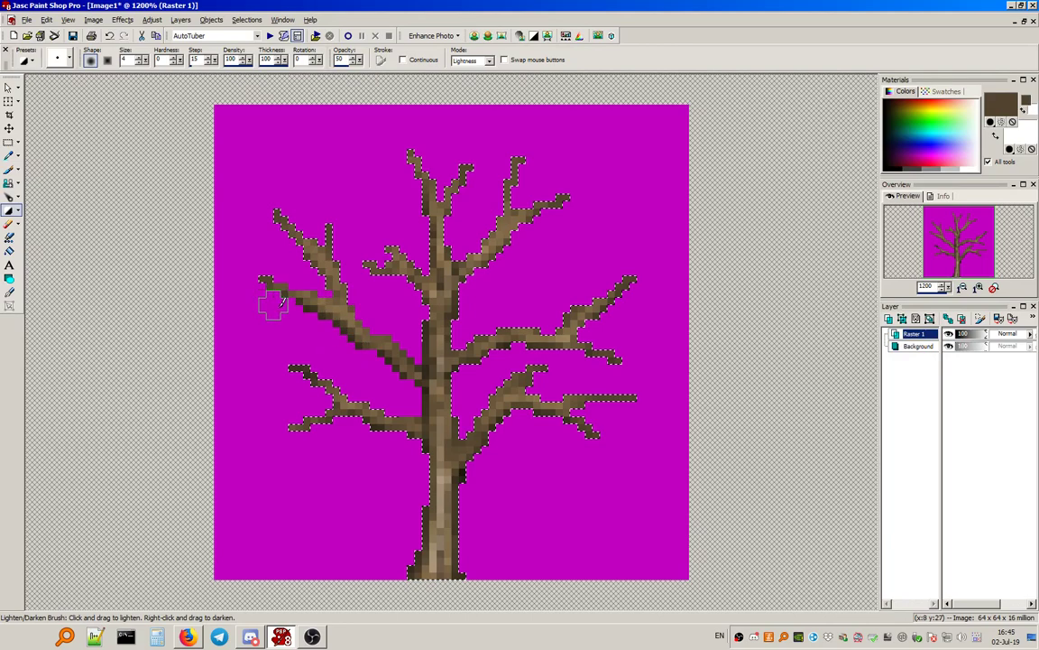
drag(328, 268, 330, 286)
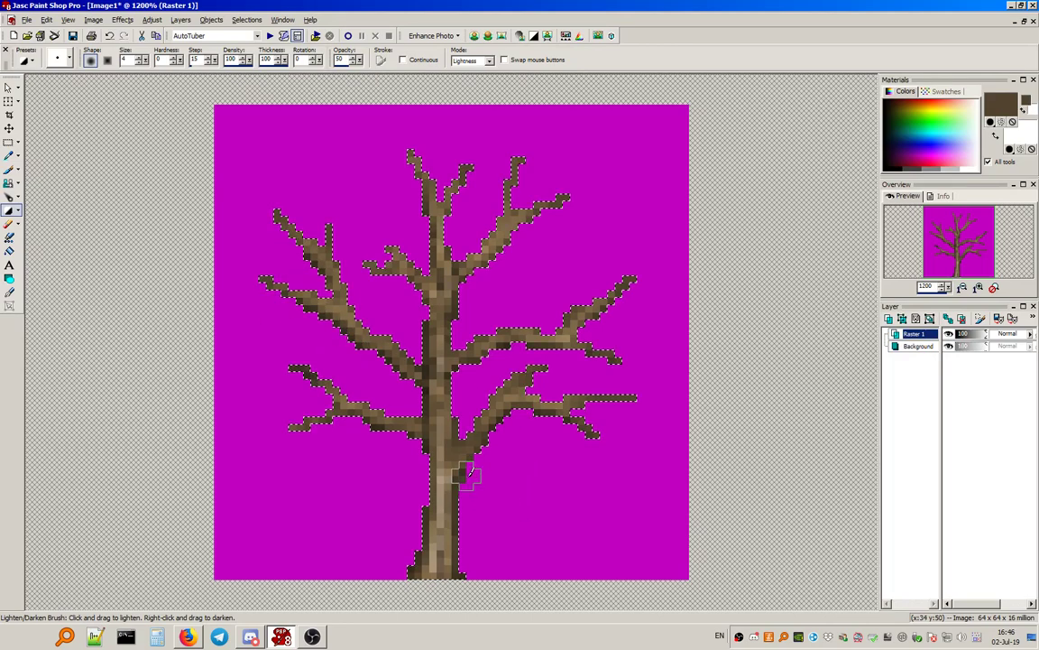
drag(479, 478, 474, 455)
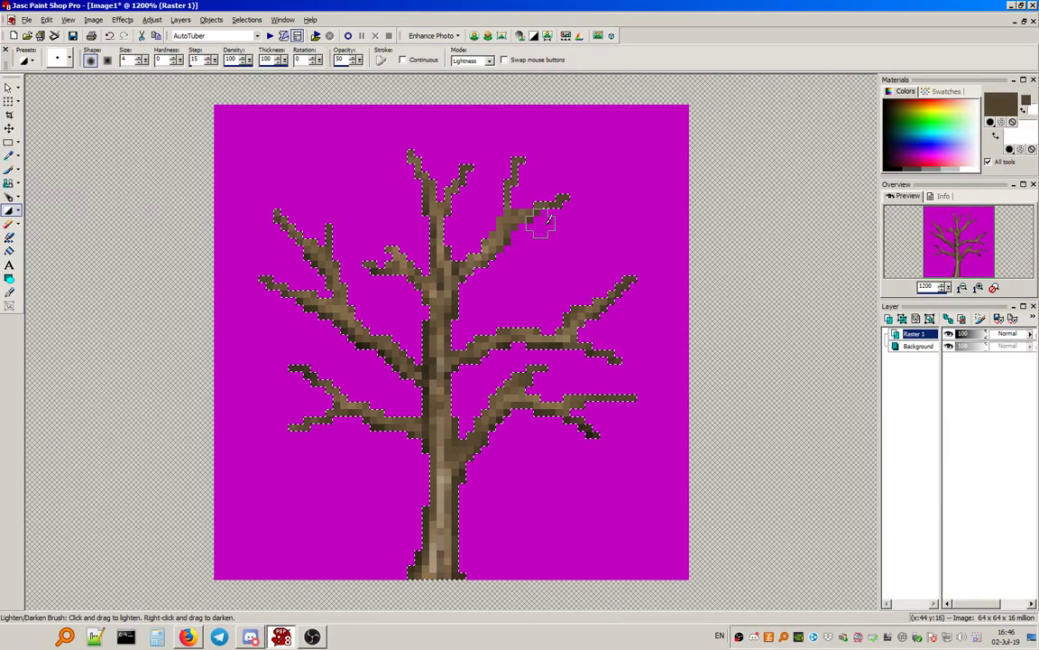
Raise the saturation of the selected tree to 19 with Hue/Saturation/Lightness, starting from the Default preset.
click(9, 142)
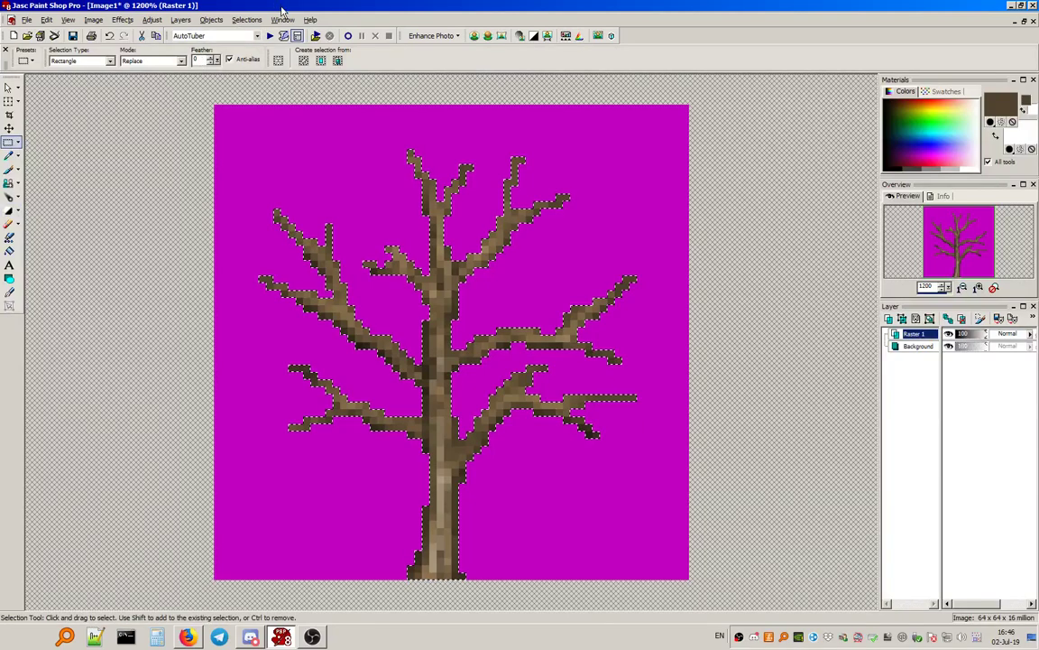
click(152, 19)
mouse_move(190, 61)
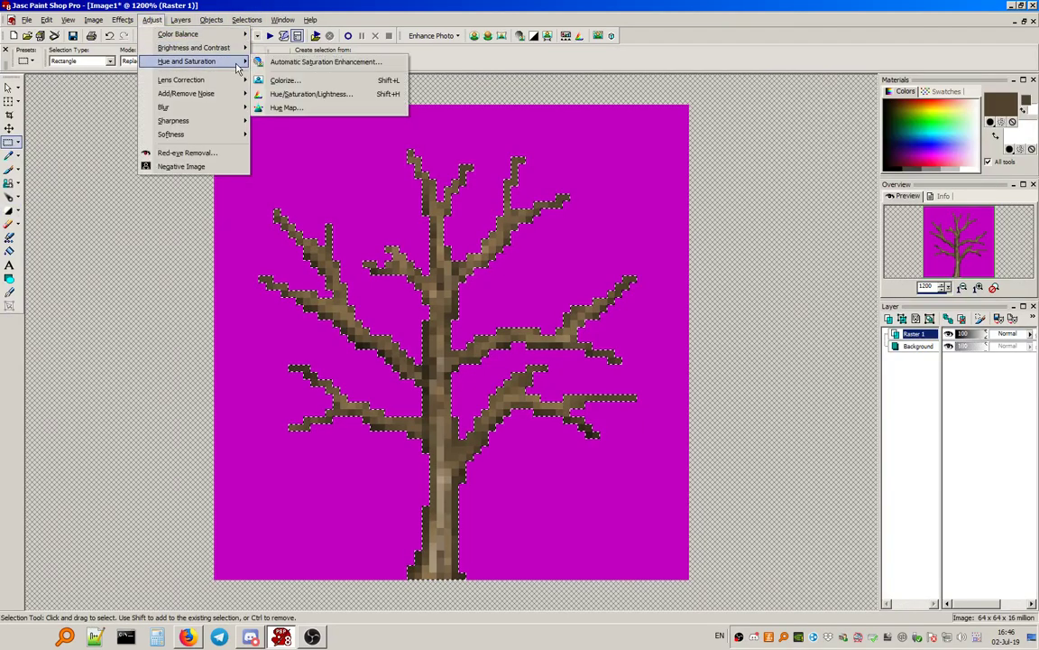
click(329, 95)
click(671, 218)
click(671, 226)
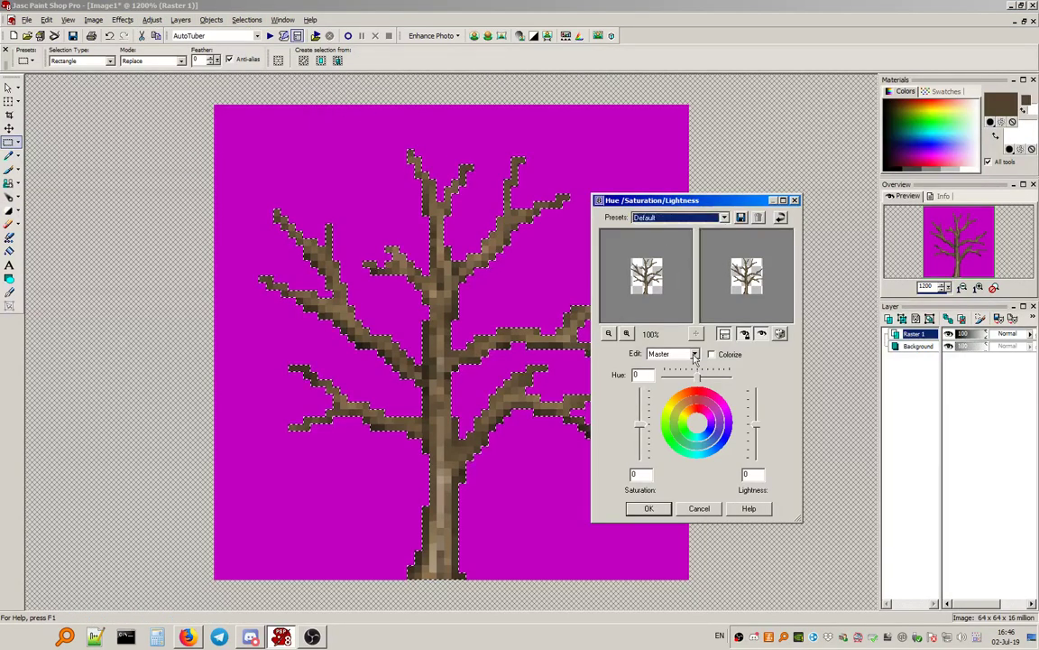
drag(642, 425, 642, 420)
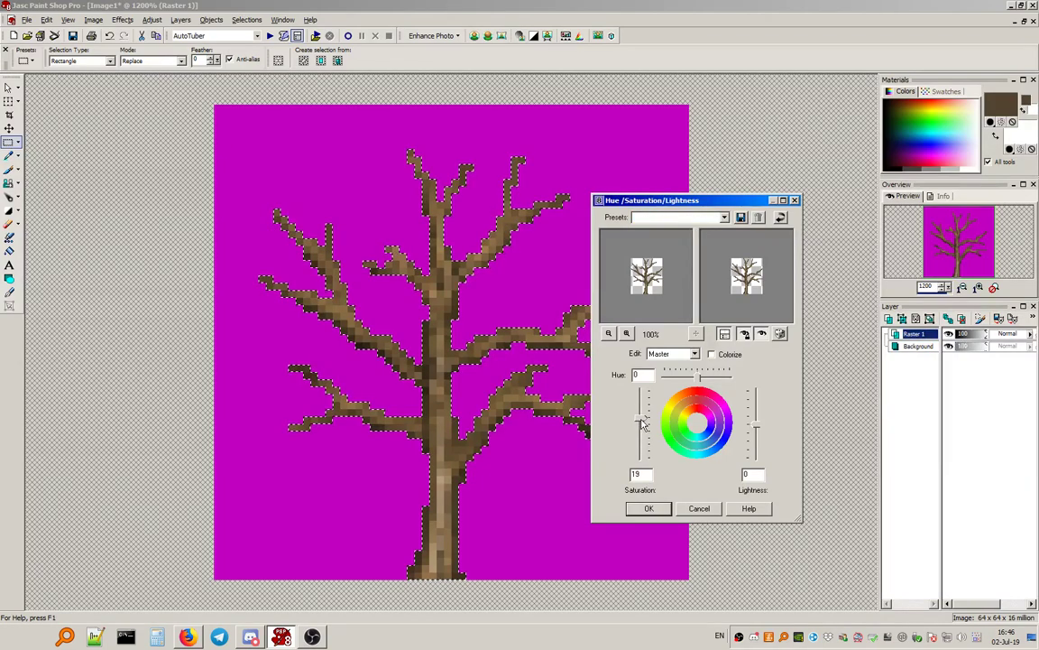
click(639, 510)
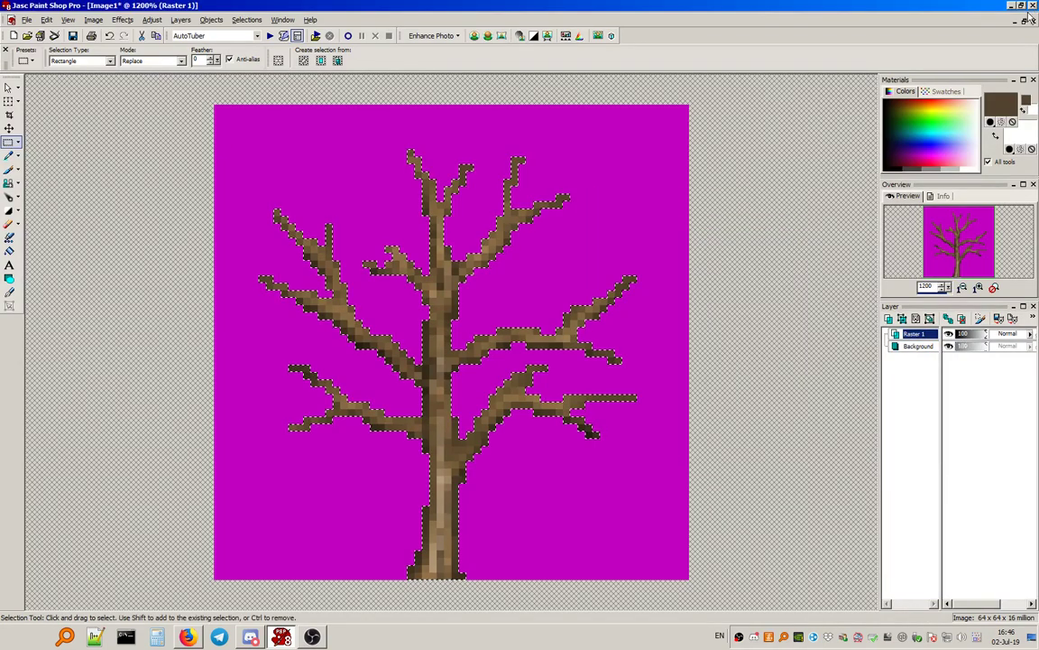
Place the sprite and the reference tree photo in separate windows side by side, with the photo enlarged to 200%.
click(1023, 19)
drag(678, 106, 679, 171)
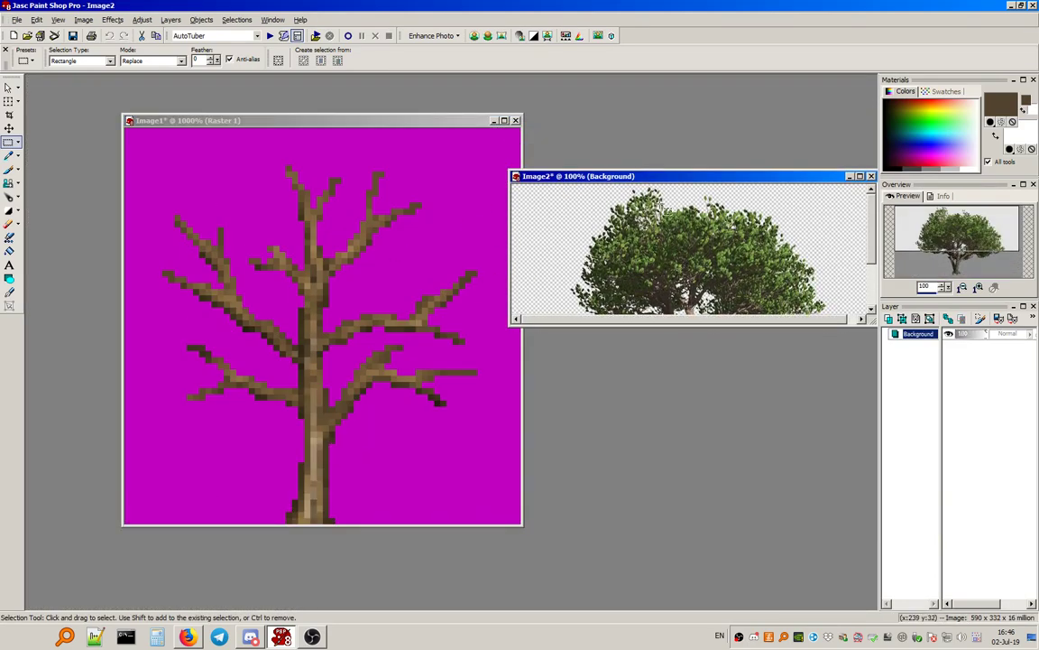
scroll(663, 204, up, 1)
drag(509, 175, 800, 93)
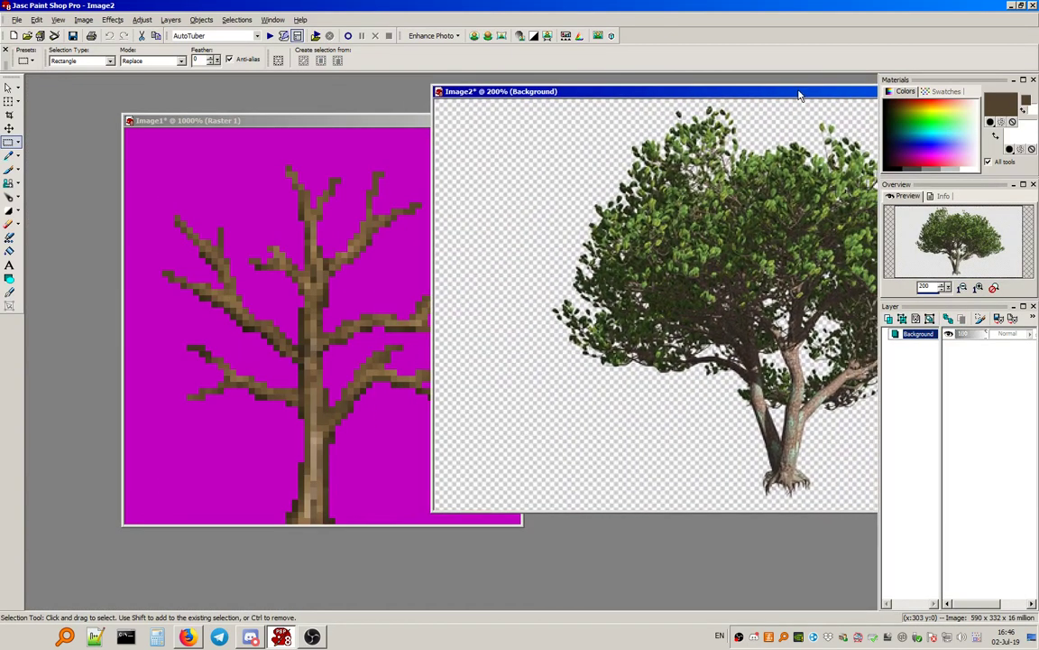
drag(292, 129, 220, 102)
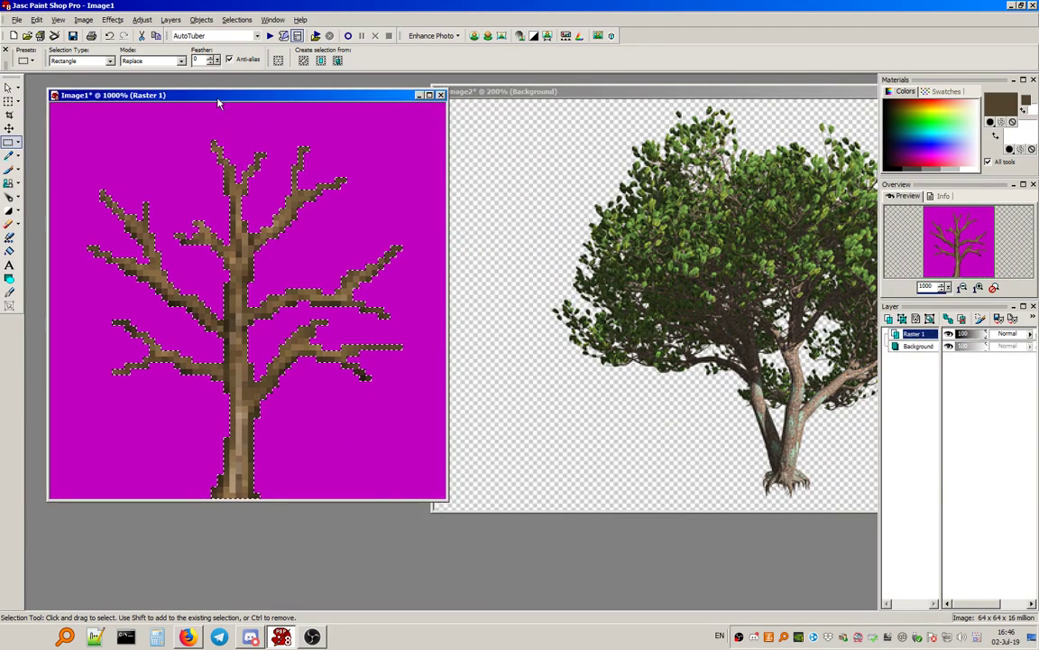
Increase the selected tree's red channel by 5% with the Red/Green/Blue adjustment, keeping green and blue at 0.
click(141, 18)
mouse_move(167, 36)
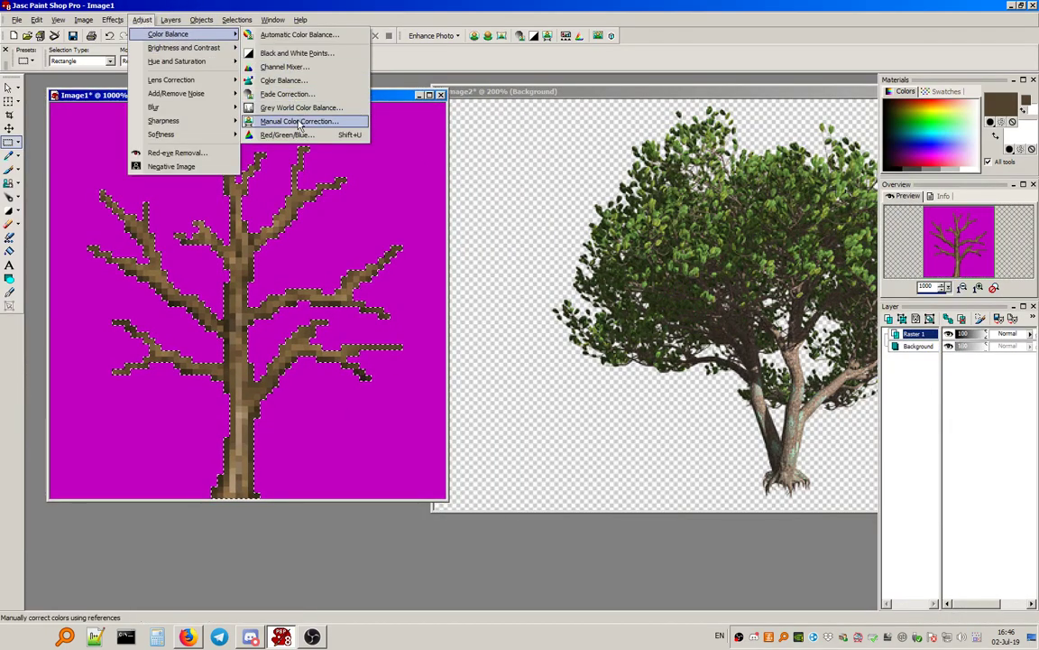
click(297, 133)
click(498, 97)
click(478, 115)
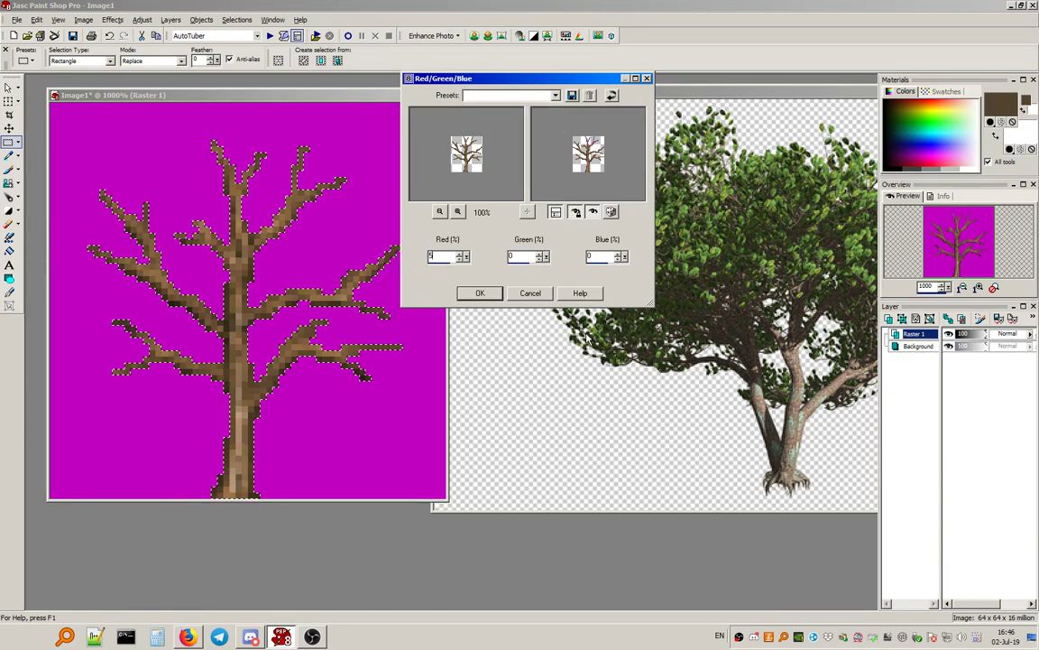
click(475, 294)
click(142, 19)
mouse_move(180, 60)
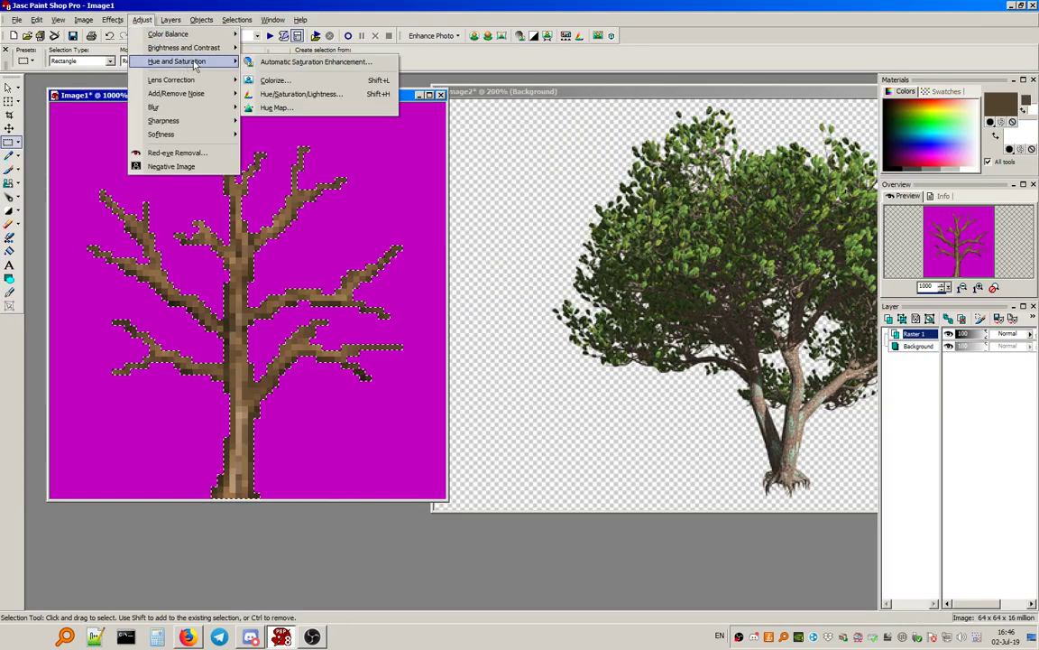
click(273, 80)
text(11)
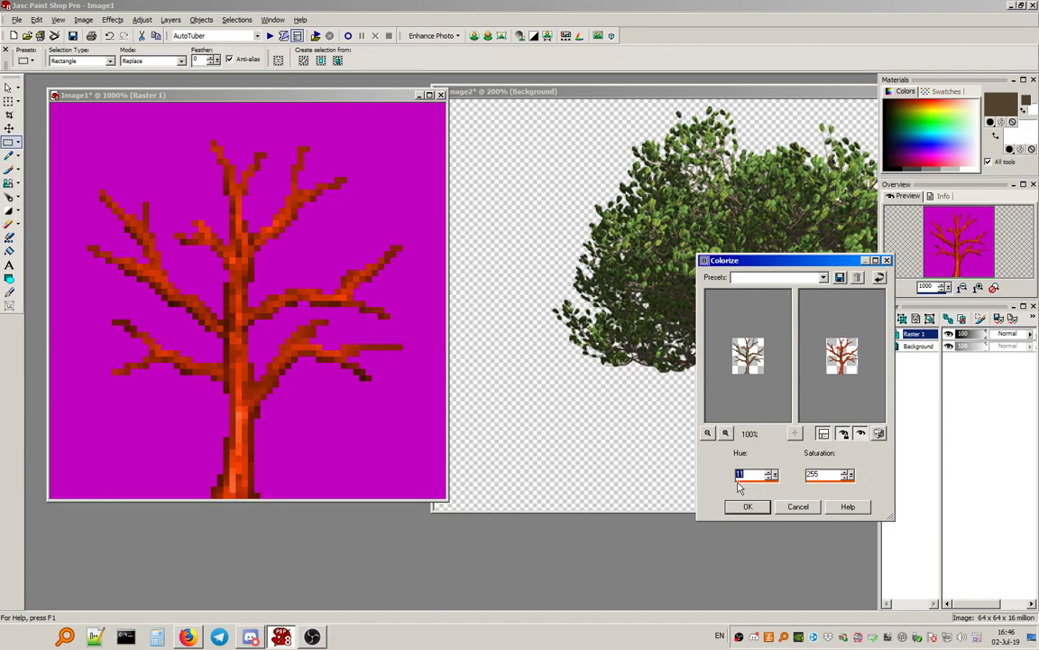
click(798, 507)
Shift the selected tree's hue to -16 and its saturation to 17 with Hue/Saturation/Lightness.
click(142, 19)
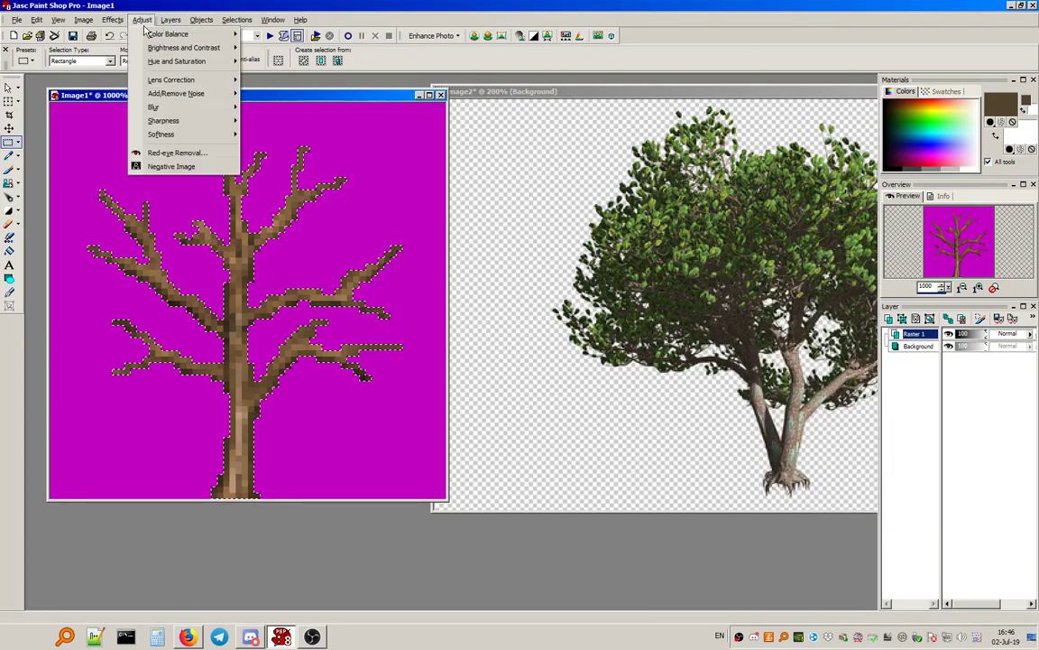
mouse_move(196, 64)
click(314, 93)
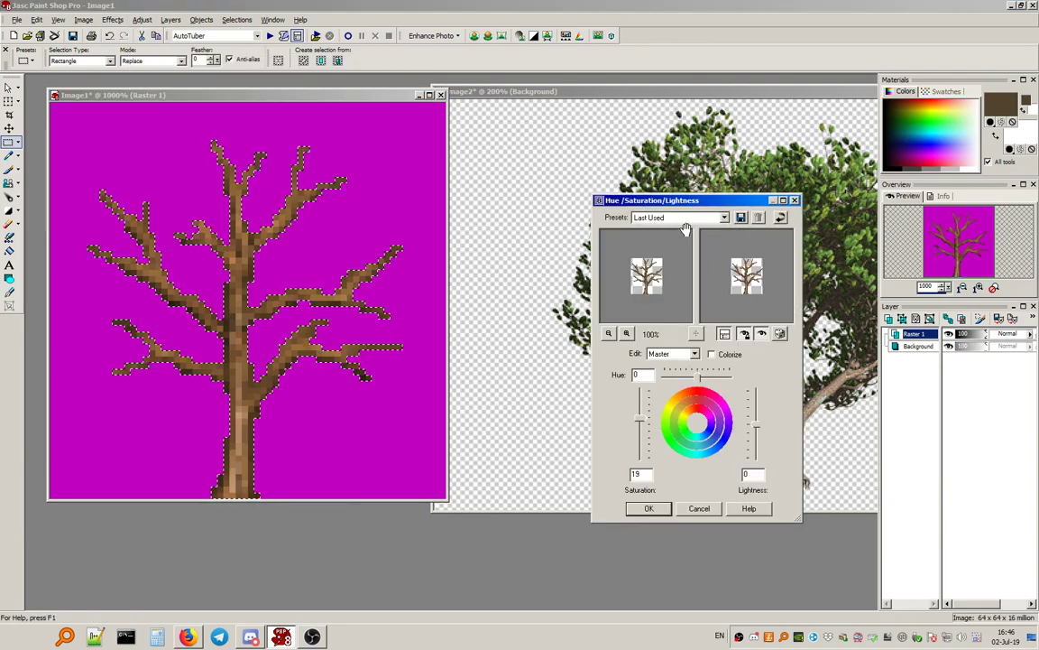
click(686, 219)
click(677, 241)
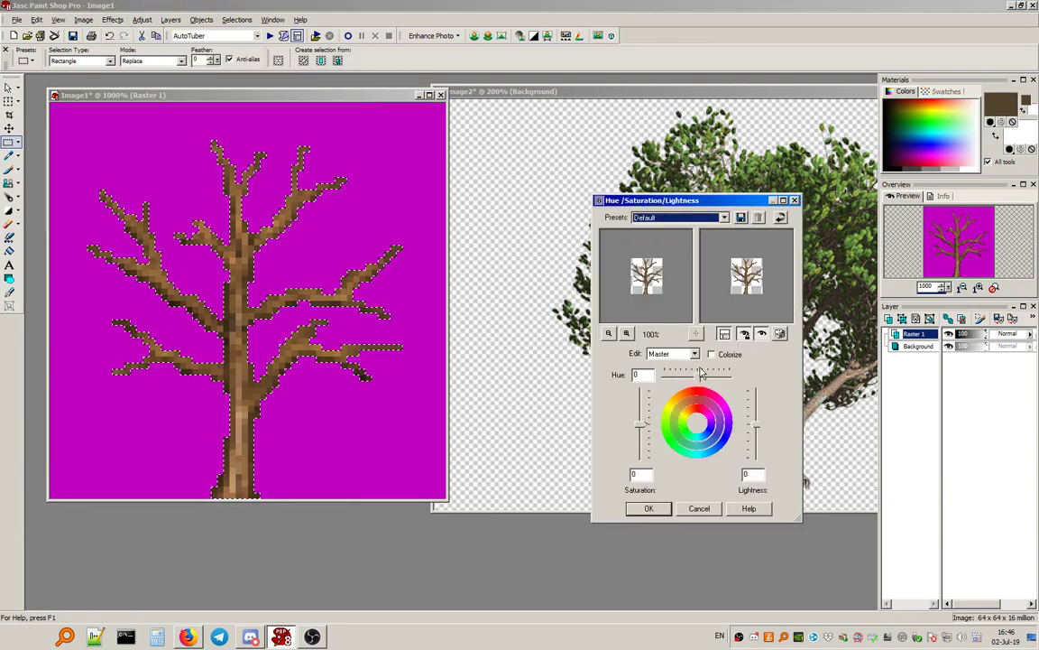
drag(696, 378, 693, 379)
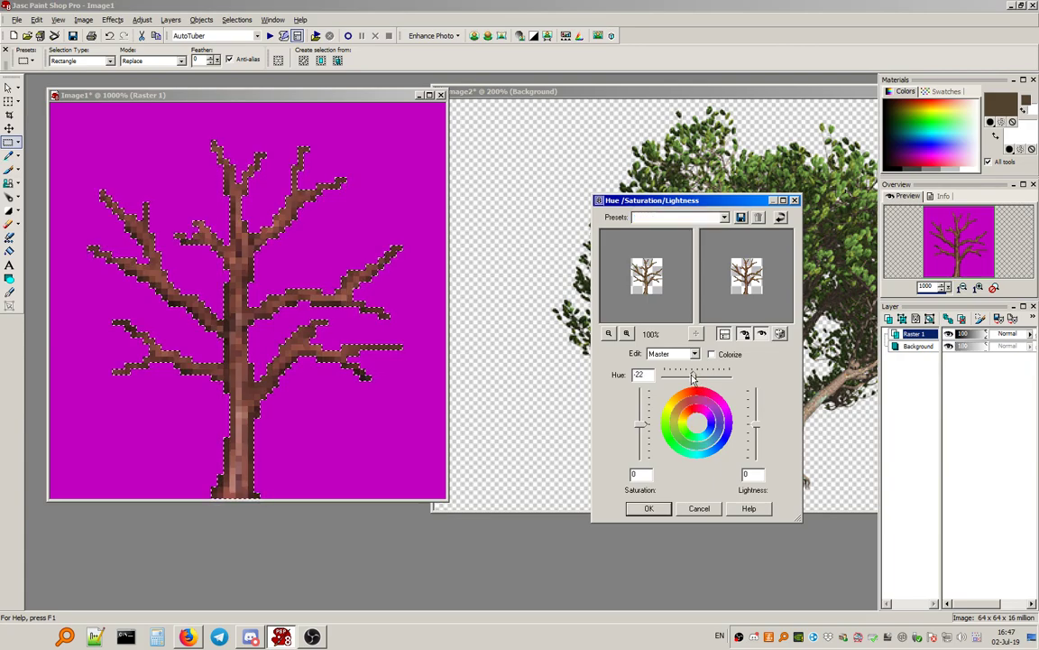
drag(692, 379, 695, 379)
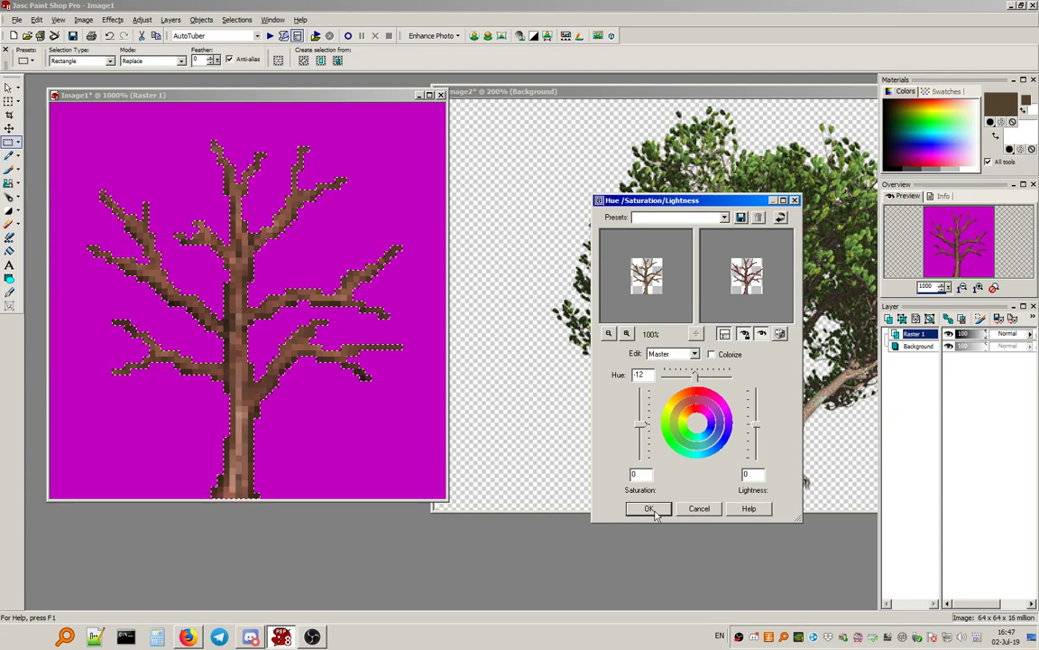
drag(648, 376, 644, 420)
text(6)
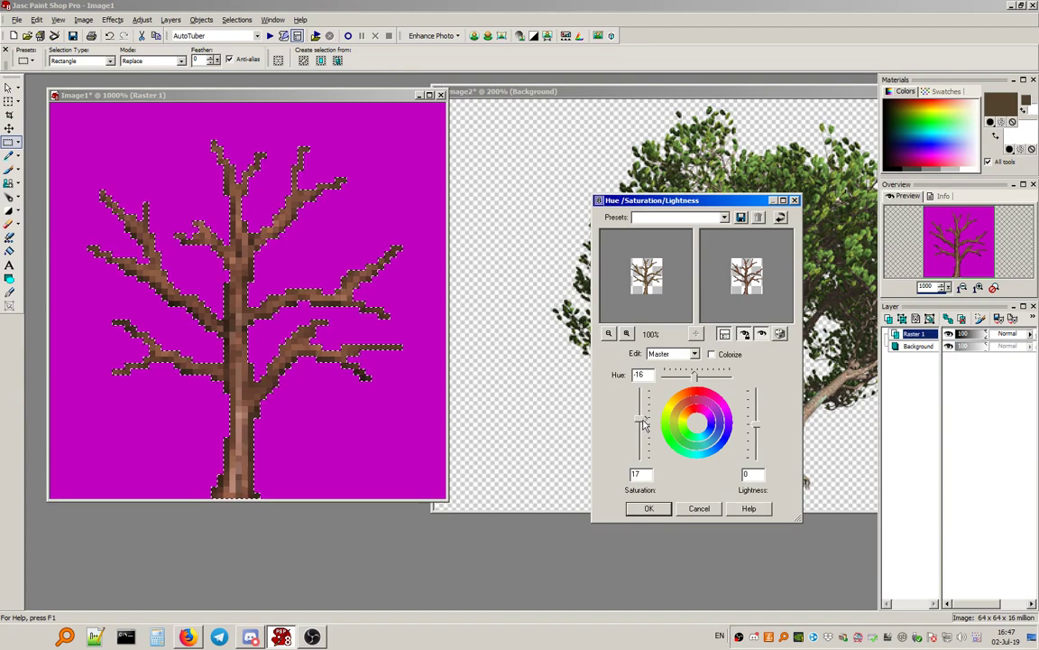
click(651, 508)
Clear the selection around the tree and reposition the sprite's window beside the reference photo.
click(236, 18)
click(253, 45)
scroll(258, 220, down, 4)
scroll(249, 224, up, 4)
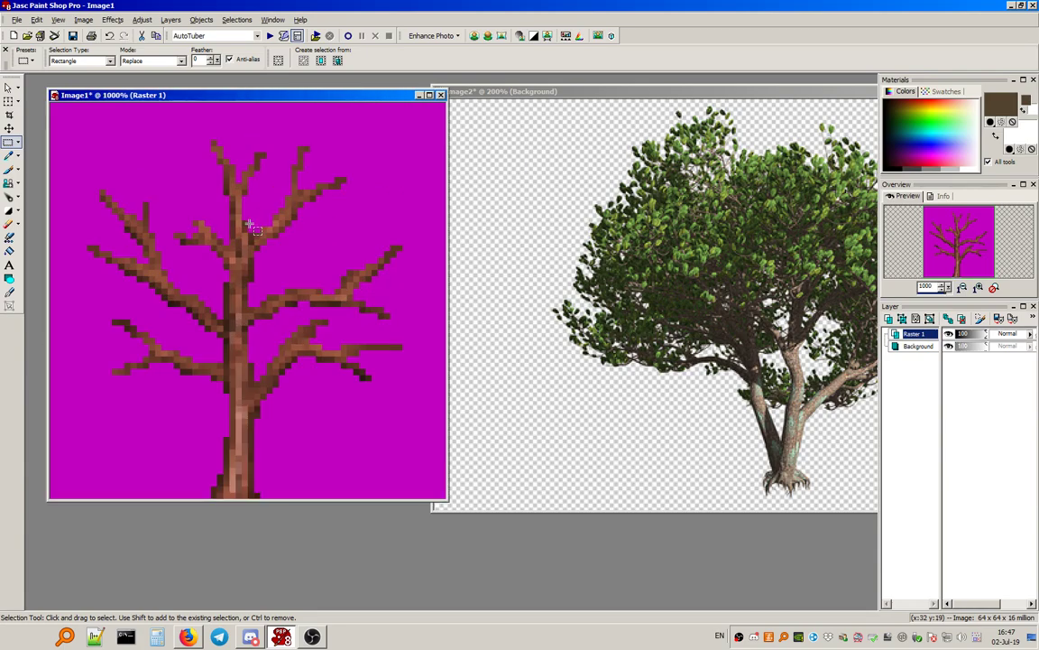
drag(268, 97, 302, 165)
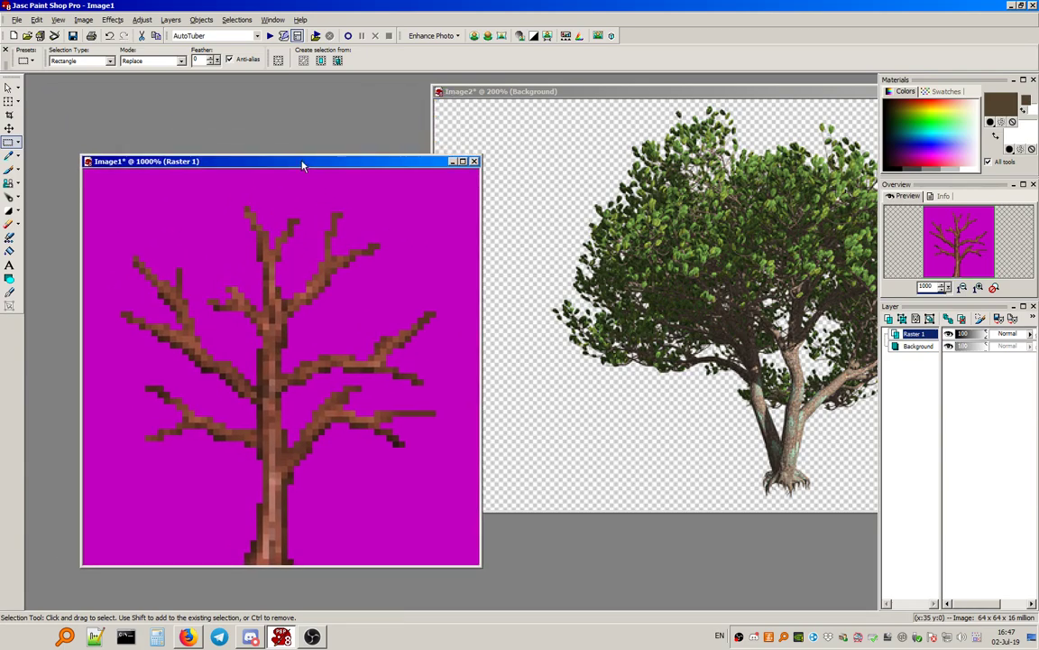
Add two new raster layers, Raster 2 and Raster 3, with the default settings.
click(170, 19)
click(191, 34)
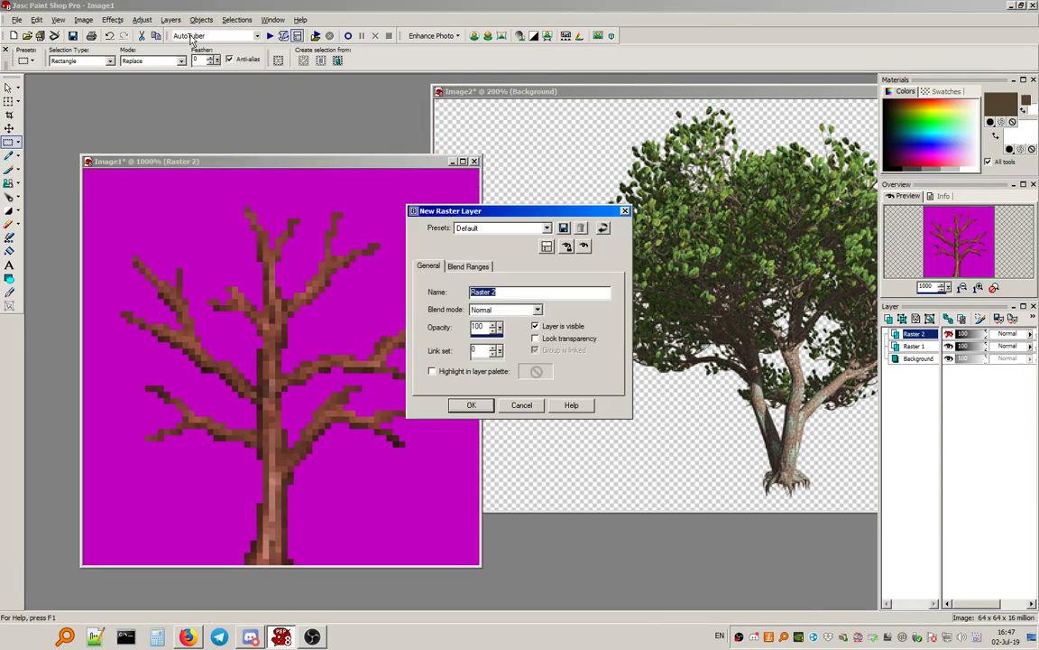
click(425, 366)
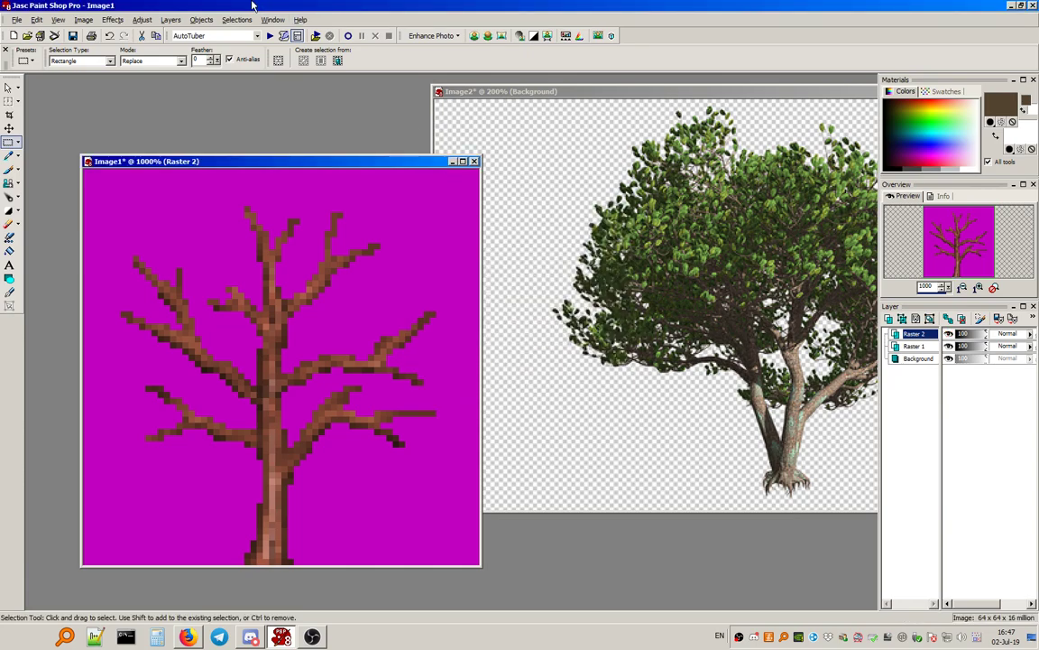
click(171, 19)
click(191, 35)
click(487, 403)
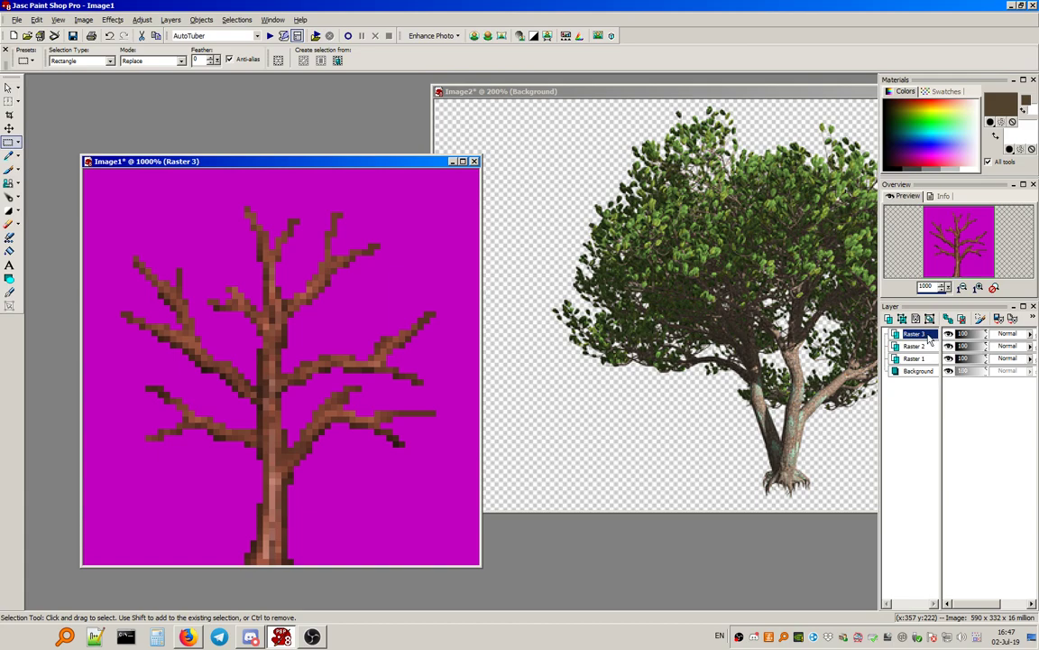
Move the Raster 3 layer directly below Raster 1 and make it the active layer.
drag(929, 337, 922, 360)
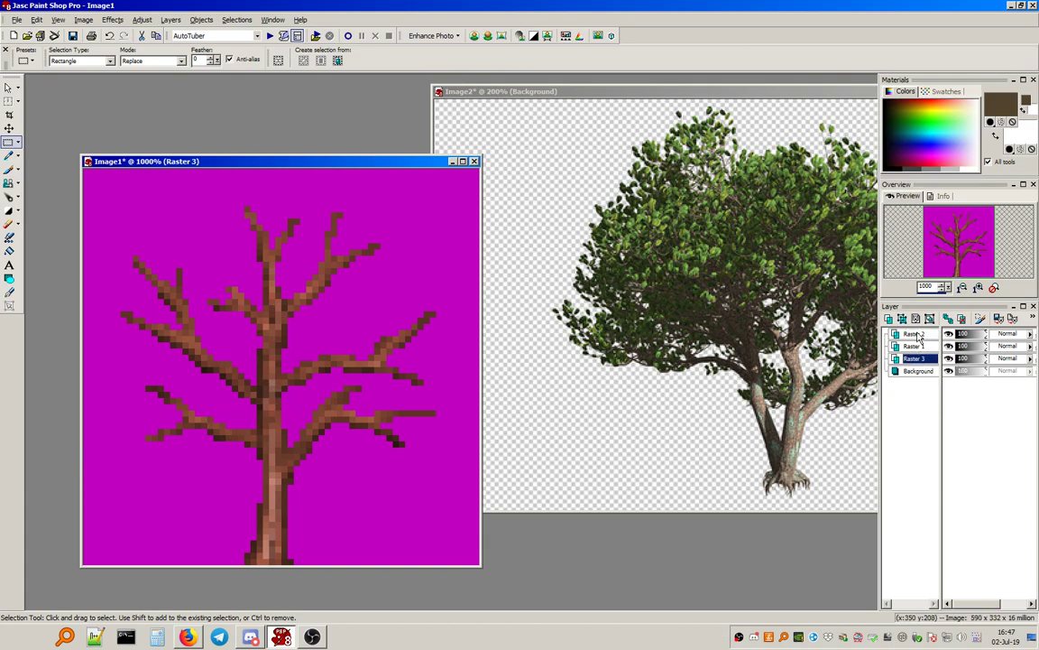
mouse_move(919, 336)
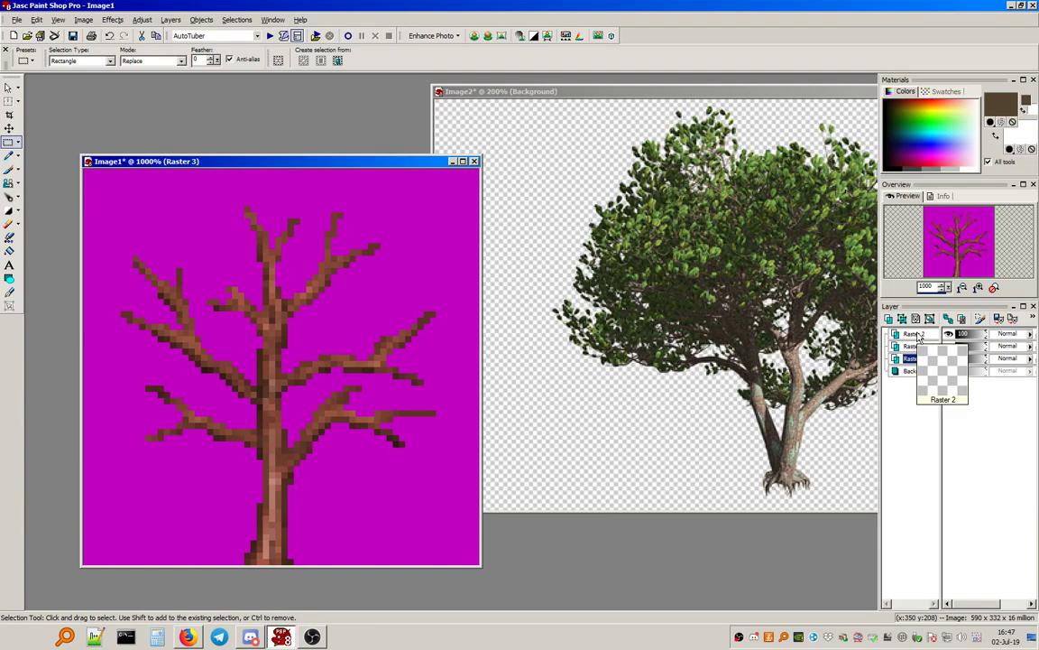
click(918, 336)
click(913, 360)
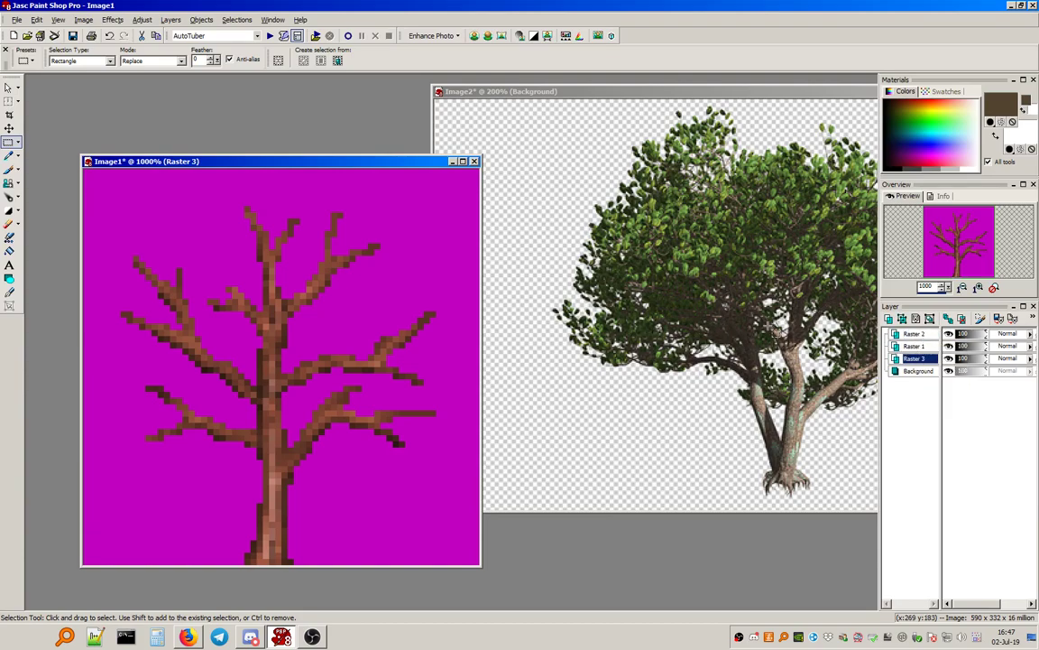
Sample a dark green from the reference photo's foliage and set the Paint Brush to size 2.
click(8, 170)
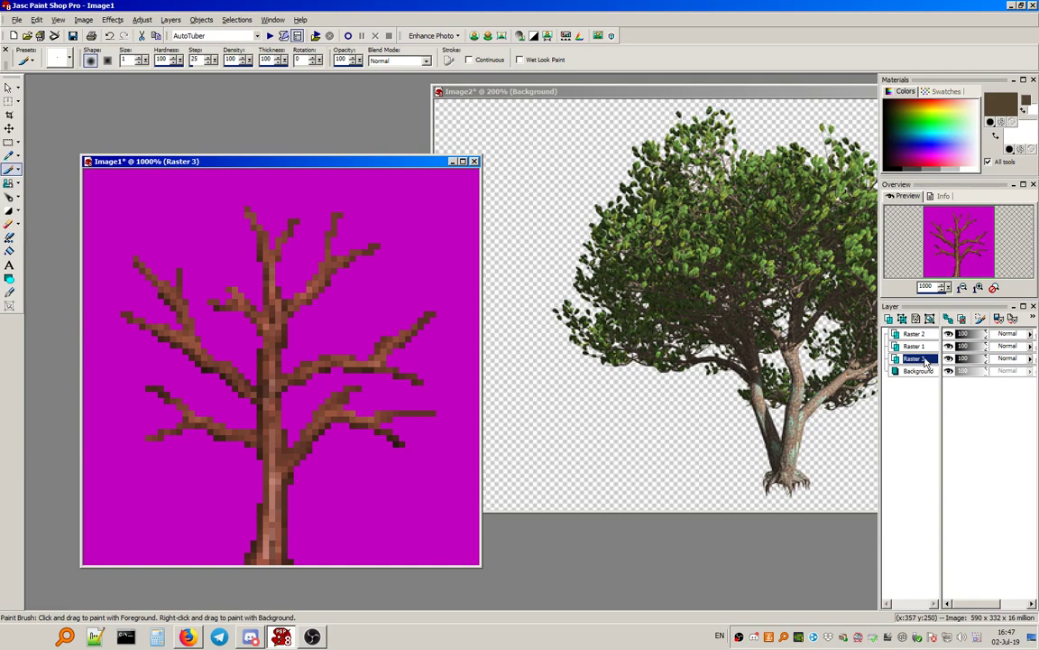
mouse_move(924, 361)
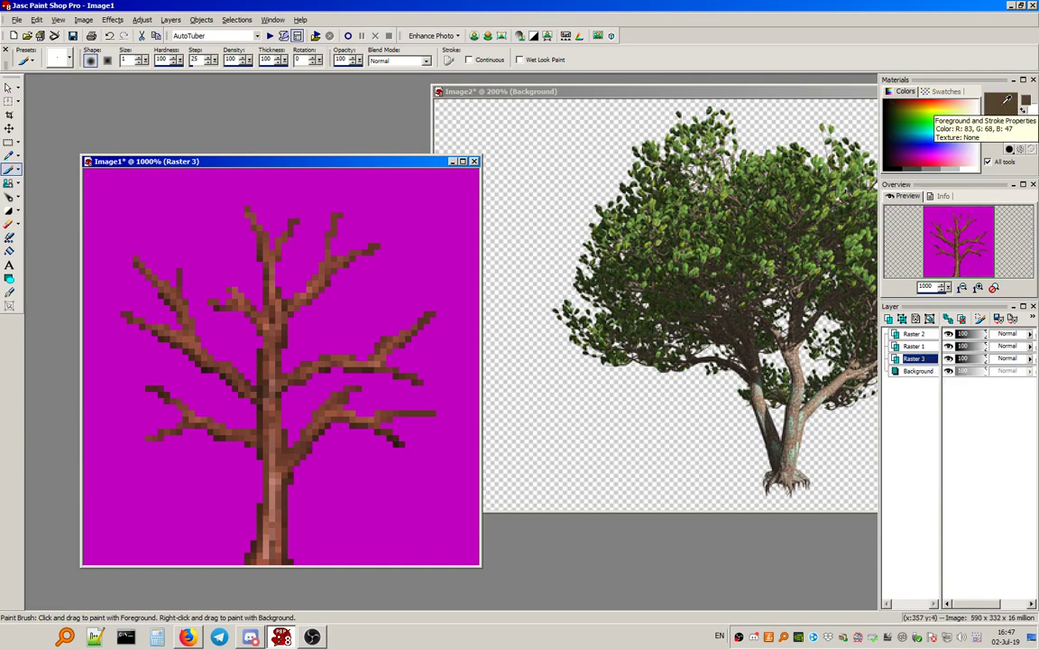
click(9, 155)
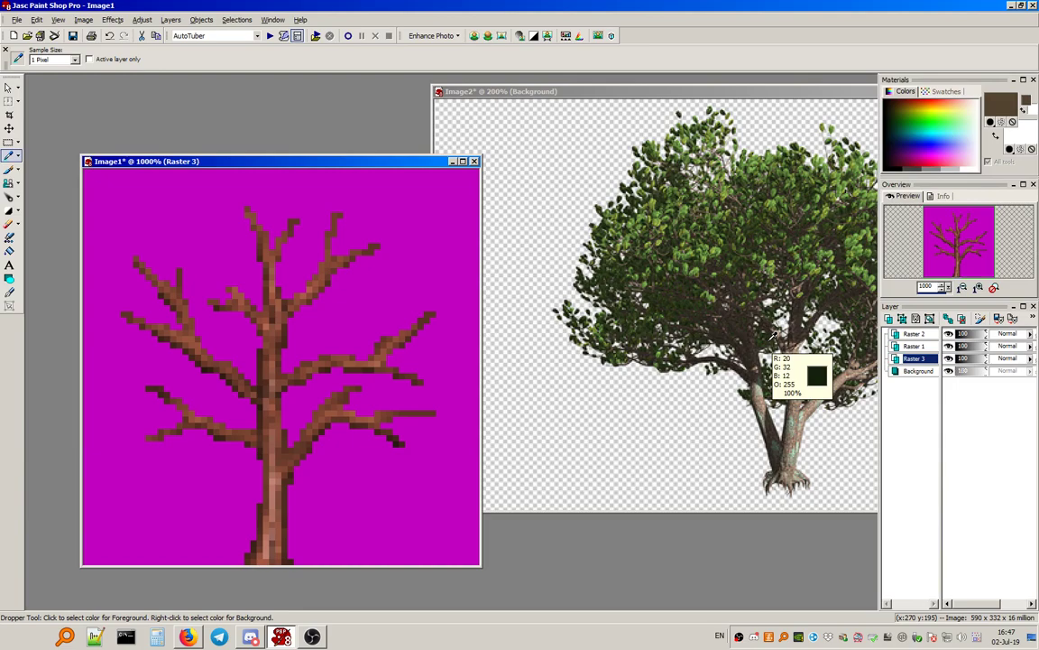
click(848, 401)
click(243, 162)
text(b)
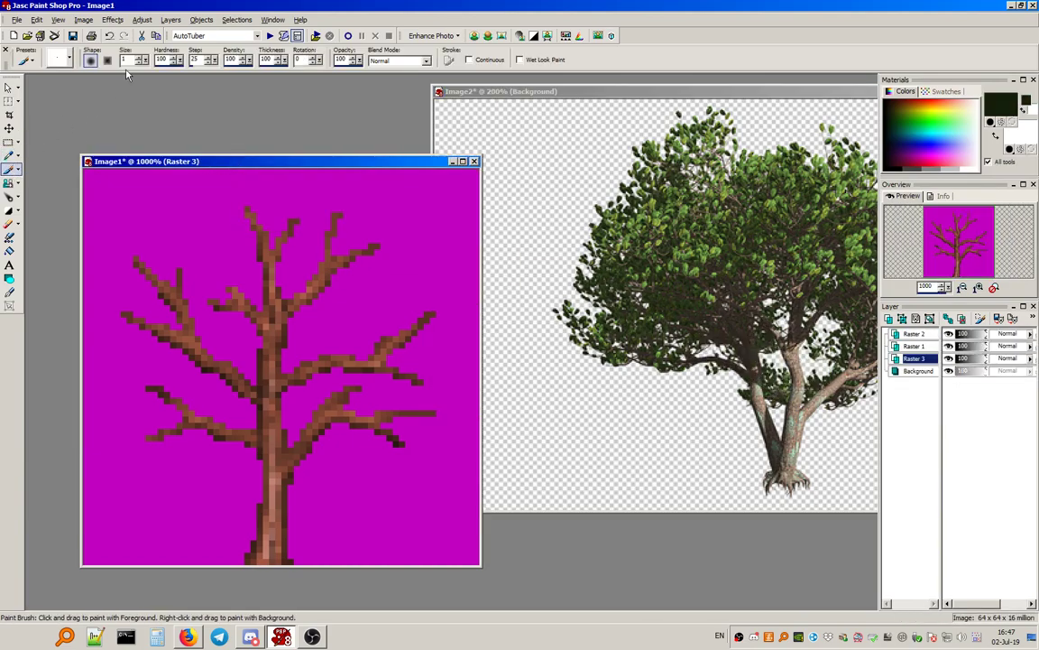
text(2)
Paint dark green size 2 leaf clumps around the upper and middle right-hand branches.
mouse_move(354, 267)
mouse_down()
mouse_move(372, 261)
mouse_move(379, 233)
mouse_up()
click(355, 235)
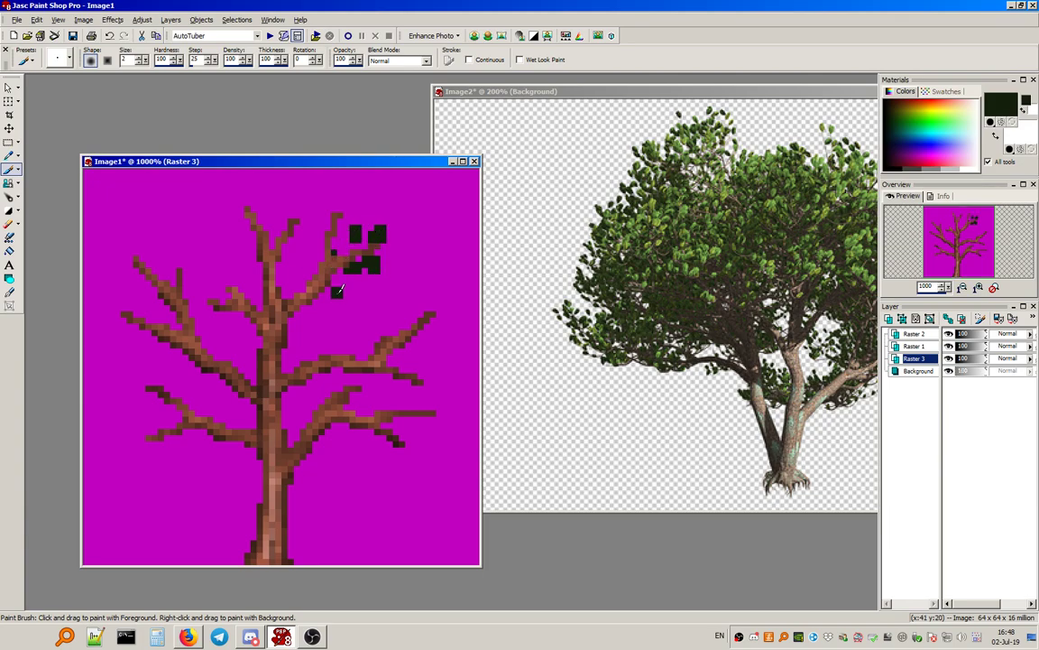
click(418, 308)
mouse_move(430, 312)
mouse_down()
mouse_move(412, 346)
mouse_move(393, 325)
mouse_move(399, 353)
mouse_move(387, 371)
mouse_move(412, 390)
mouse_up()
click(415, 351)
mouse_move(418, 375)
mouse_down()
mouse_move(436, 373)
mouse_move(429, 384)
mouse_move(363, 380)
mouse_up()
click(349, 349)
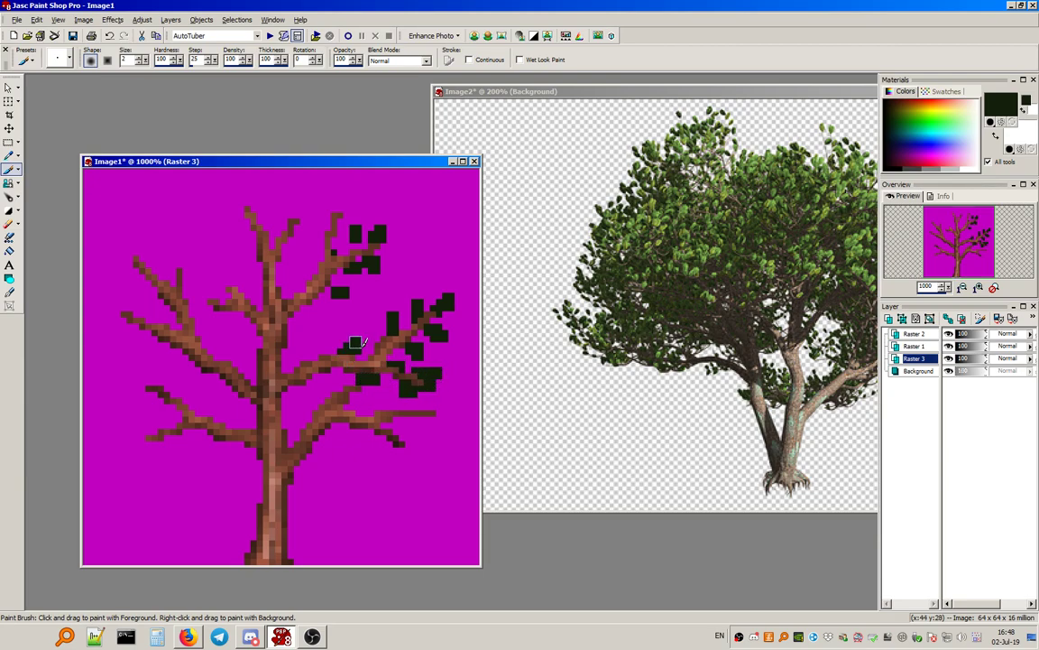
Add dark green leaf clumps around the lower right branch, above the middle right branch and beneath the upper right one.
drag(363, 435, 399, 459)
mouse_move(412, 447)
mouse_down()
mouse_move(423, 416)
mouse_move(386, 398)
mouse_up()
click(322, 349)
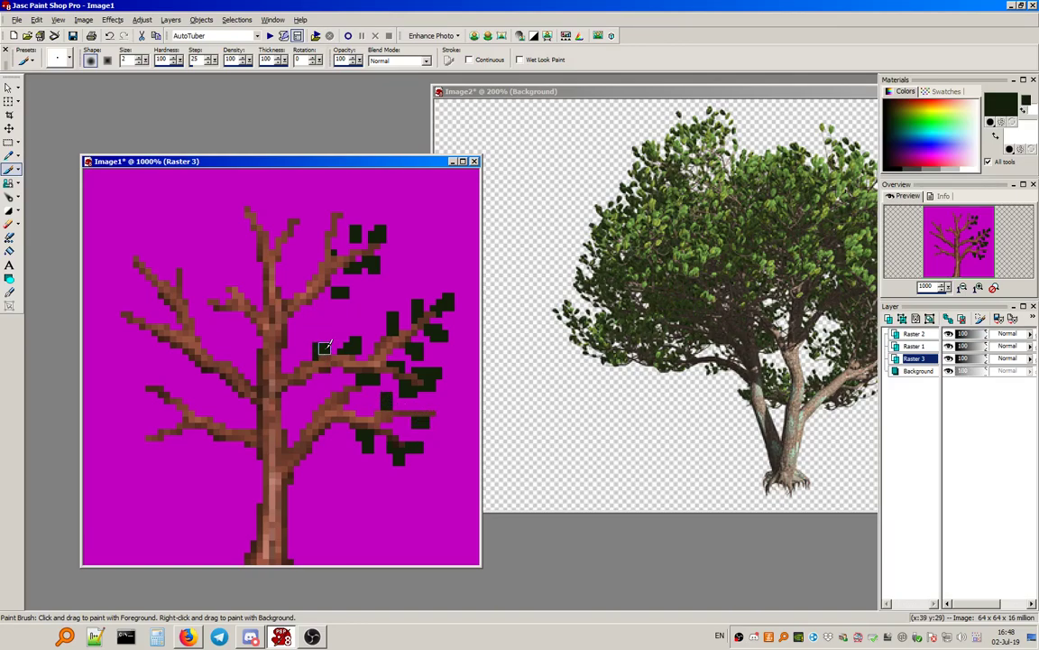
click(313, 305)
Paint dark green leaf clumps around the twigs at the treetop and the short upper left twig beside the trunk.
mouse_move(319, 243)
mouse_down()
mouse_move(325, 231)
mouse_move(275, 235)
mouse_up()
mouse_move(294, 241)
mouse_down()
mouse_move(288, 255)
mouse_move(244, 249)
mouse_move(239, 224)
mouse_up()
drag(245, 206, 251, 200)
click(269, 207)
click(232, 288)
click(222, 300)
click(256, 298)
drag(244, 323, 227, 330)
Paint dark green leaf clumps around the upper left branch and its forked tip.
mouse_move(182, 288)
mouse_down()
mouse_move(164, 268)
mouse_move(127, 298)
mouse_move(127, 279)
mouse_up()
click(145, 262)
drag(189, 305, 201, 295)
mouse_move(145, 256)
mouse_down()
mouse_move(145, 244)
mouse_move(120, 244)
mouse_up()
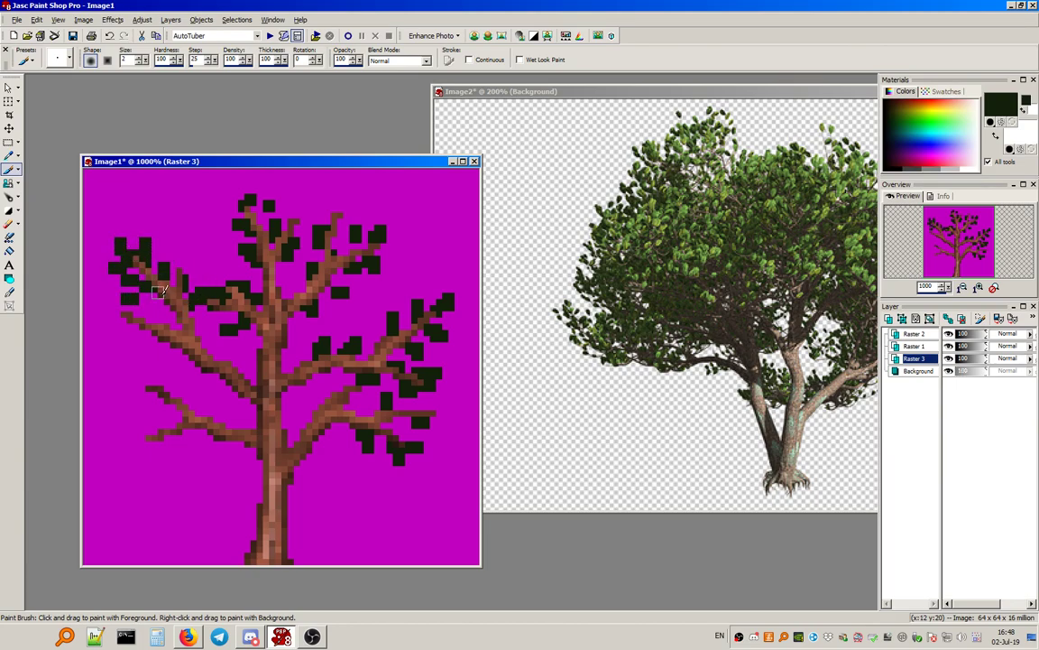
click(170, 317)
drag(197, 281, 189, 250)
Paint dark green leaf clumps along both sides of the middle left branch, from its tip to the trunk.
drag(139, 311, 133, 306)
click(121, 318)
mouse_move(140, 354)
mouse_down()
mouse_move(208, 344)
mouse_move(251, 361)
mouse_move(208, 371)
mouse_move(200, 323)
mouse_up()
click(172, 347)
drag(198, 364, 186, 362)
click(183, 379)
click(244, 408)
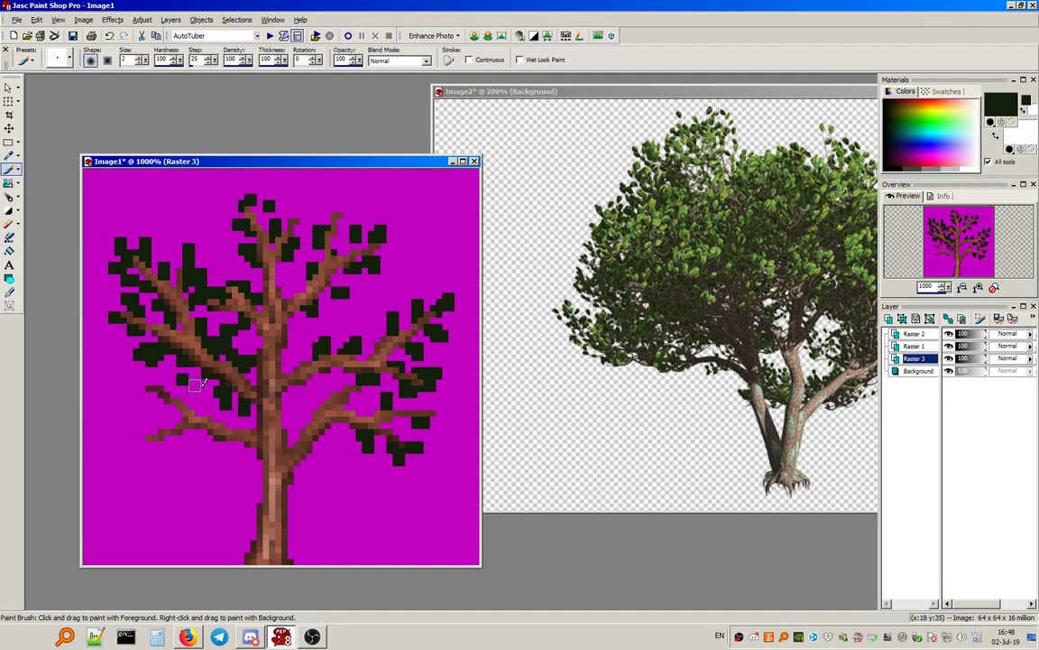
Paint dark green leaf clumps around the forked tip and along the upper side of the lower left branch.
click(162, 385)
drag(139, 379, 132, 391)
click(156, 403)
click(164, 412)
click(189, 415)
click(213, 414)
click(256, 429)
click(232, 452)
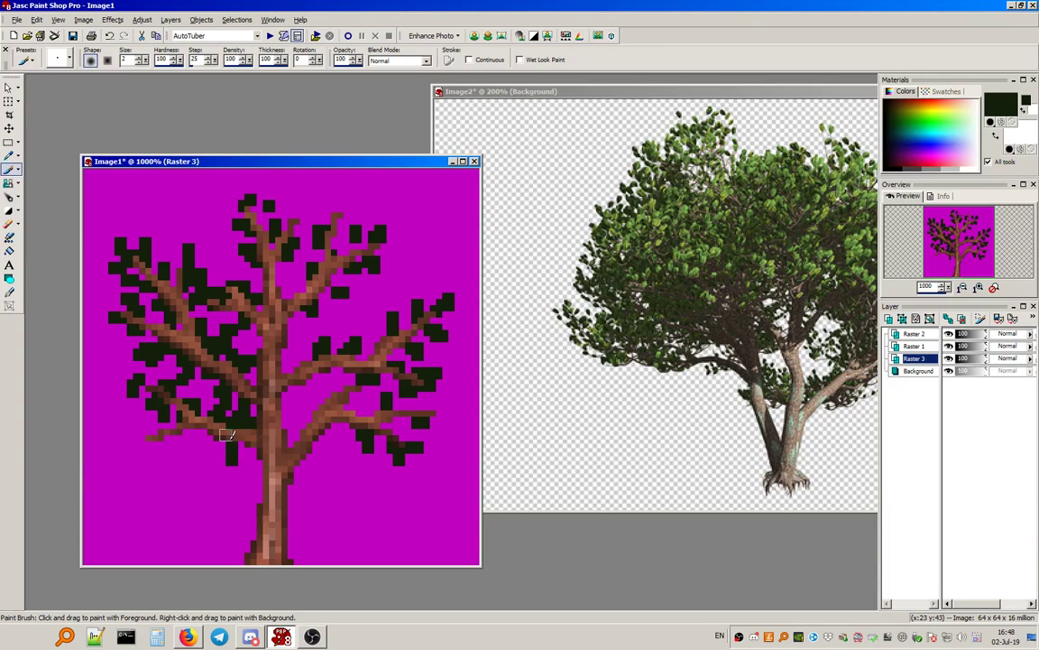
Paint a row of dark green leaf clumps beneath the lower left branch, from near the trunk to its tip.
click(213, 441)
click(195, 437)
click(178, 440)
click(158, 445)
drag(145, 440, 135, 438)
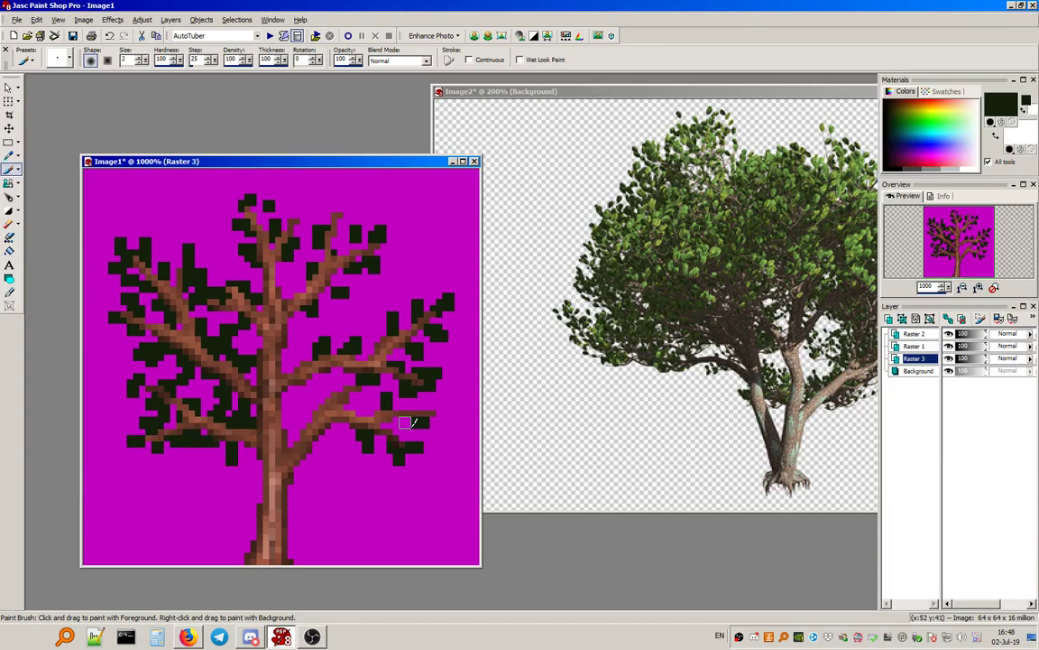
Fill the gaps between the right-hand branches beside the trunk with dark green leaf clumps.
click(312, 445)
mouse_move(324, 439)
mouse_down()
mouse_move(336, 427)
mouse_move(294, 410)
mouse_up()
click(316, 402)
click(331, 392)
mouse_move(308, 354)
mouse_down()
mouse_move(324, 323)
mouse_move(294, 335)
mouse_move(306, 317)
mouse_move(331, 311)
mouse_move(353, 328)
mouse_move(318, 329)
mouse_move(290, 350)
mouse_up()
click(330, 340)
mouse_move(341, 323)
mouse_down()
mouse_move(341, 308)
mouse_move(362, 323)
mouse_up()
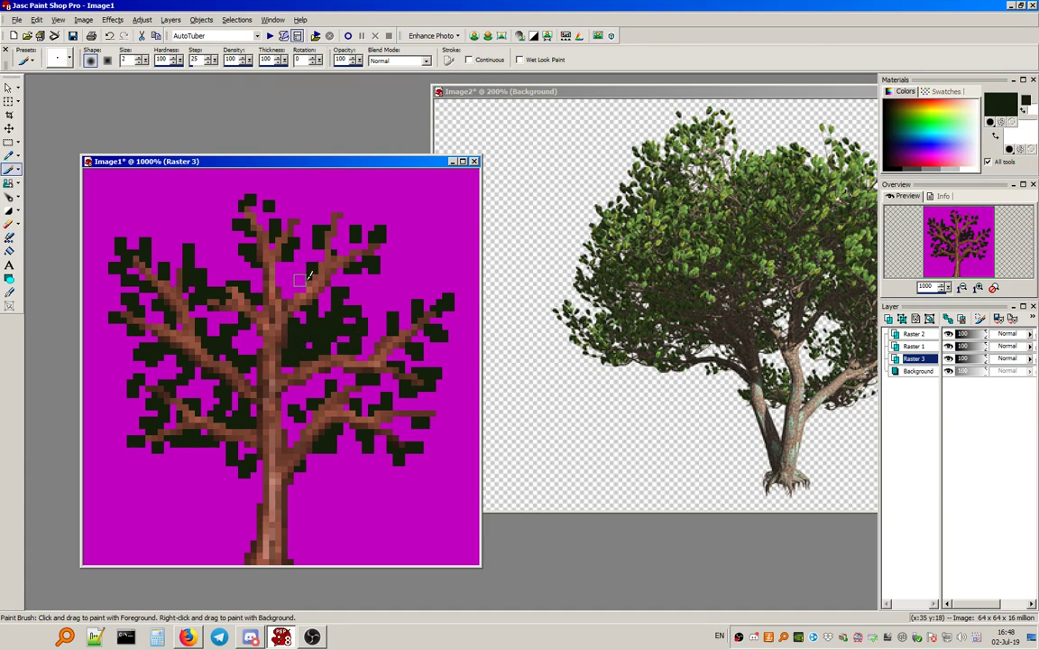
Add dark green leaf clumps on both sides of the upper trunk and in the remaining gaps near the inner branches.
mouse_move(204, 274)
mouse_down()
mouse_move(245, 267)
mouse_move(226, 254)
mouse_up()
click(214, 243)
click(360, 283)
drag(307, 258, 310, 240)
click(330, 385)
click(312, 392)
click(243, 330)
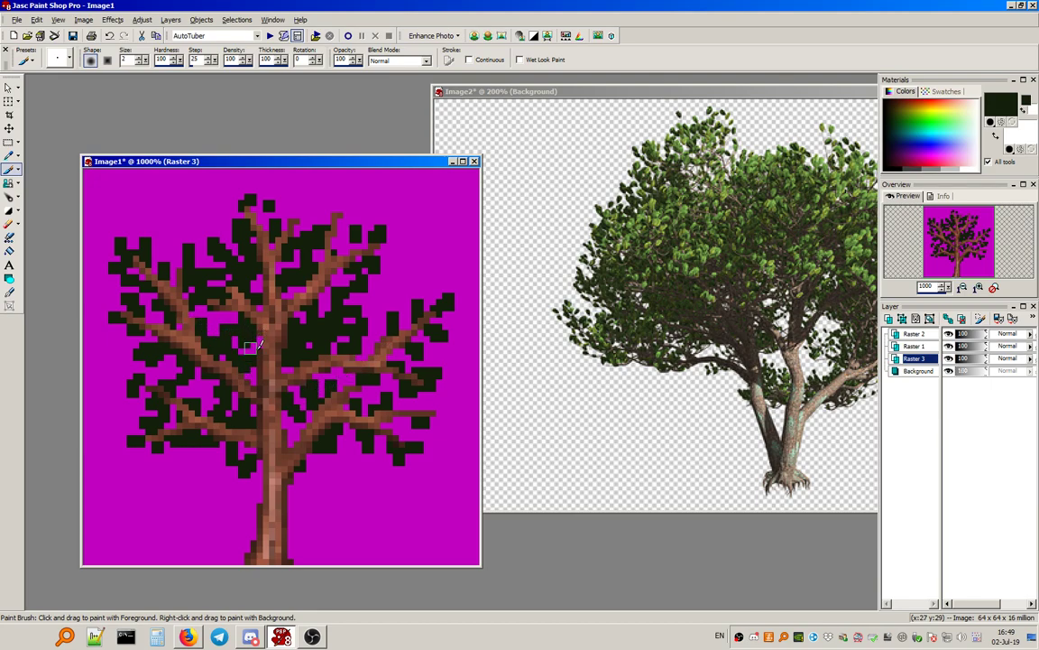
click(220, 324)
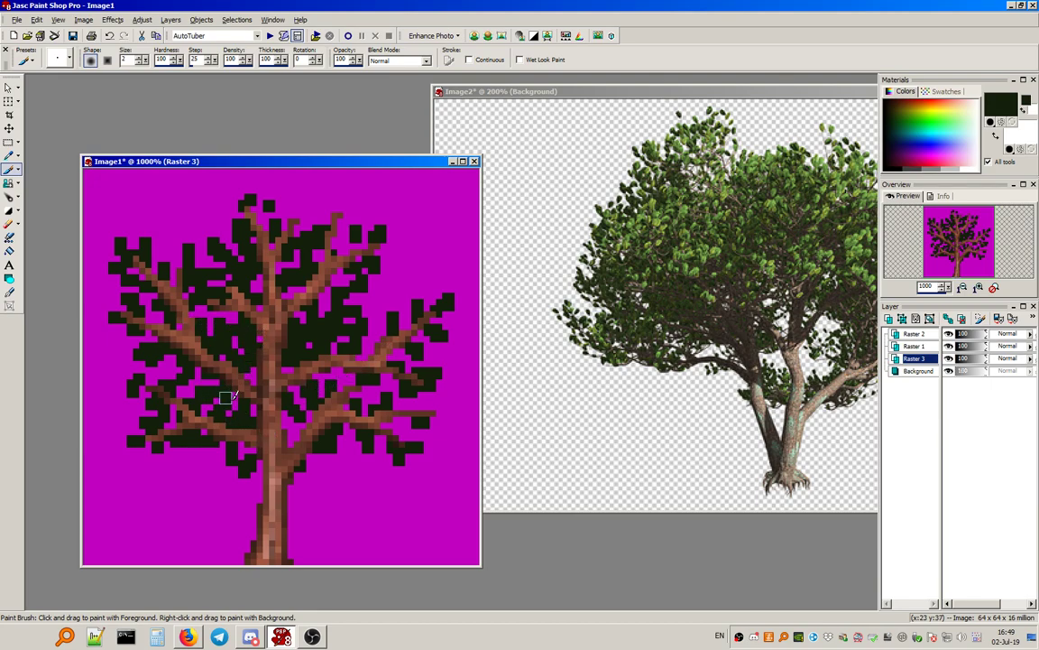
Add dark green leaf clumps below the upper right branch's tip and around the treetop above the trunk.
click(386, 298)
click(382, 278)
click(368, 287)
click(397, 262)
click(226, 212)
click(219, 200)
click(263, 194)
click(257, 181)
click(275, 206)
click(287, 200)
Extend the crown's upper right outline with dark green leaf clumps, from the treetop to beyond the upper right branch.
click(308, 219)
click(312, 207)
click(332, 207)
click(338, 206)
click(361, 203)
click(337, 194)
click(362, 225)
click(376, 225)
click(392, 239)
click(411, 255)
Add dark green leaf clumps near the upper left branch, between the two upper right branches and at the treetop.
click(164, 261)
click(164, 249)
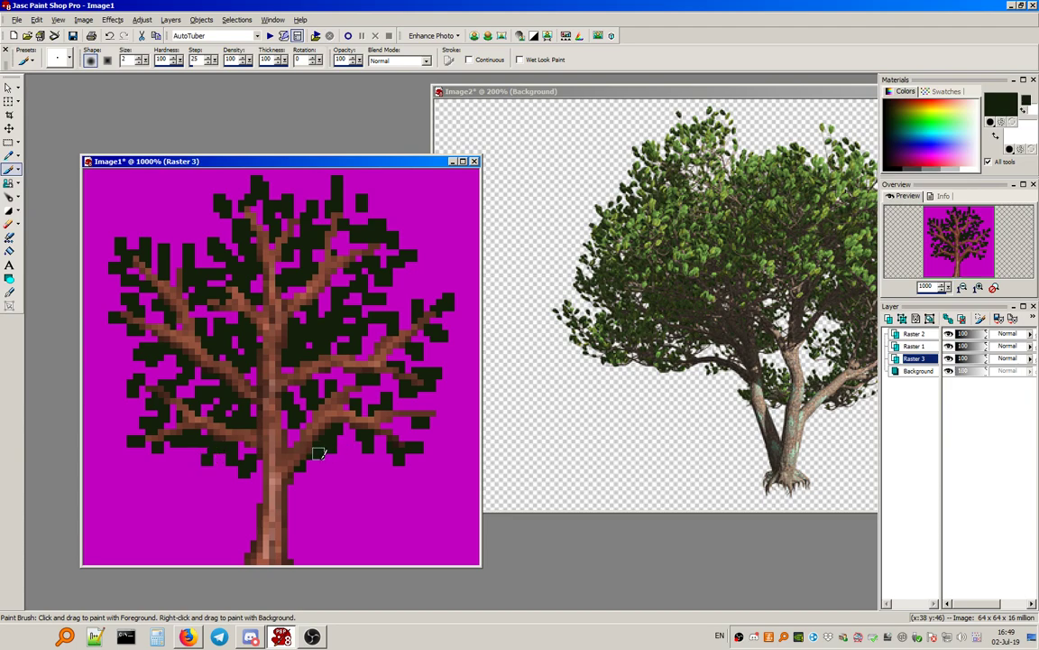
click(356, 291)
click(364, 266)
click(403, 295)
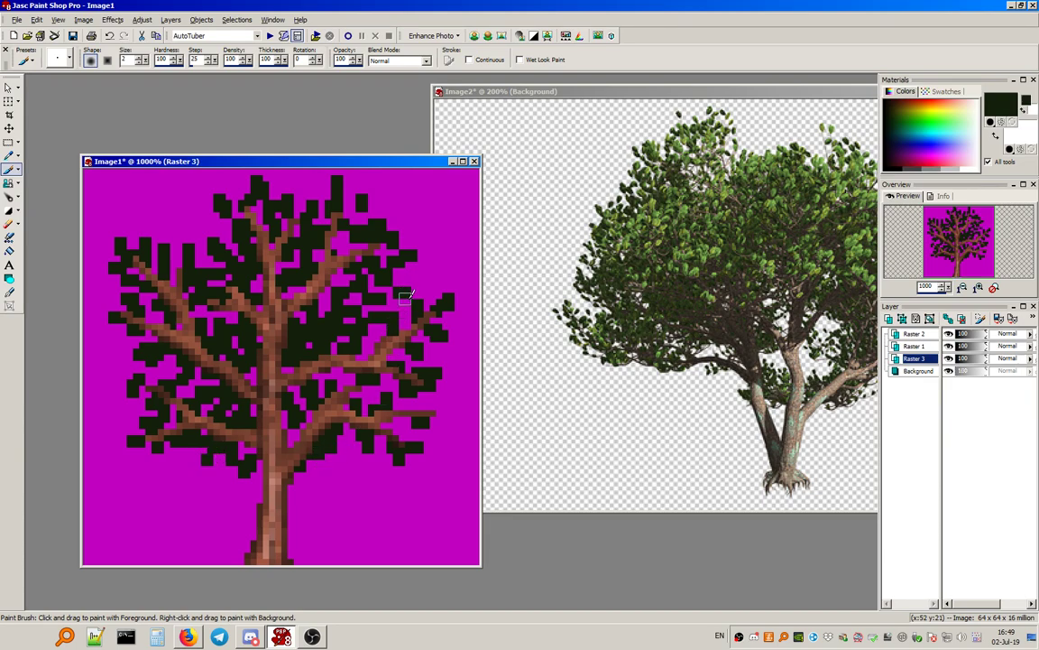
click(238, 206)
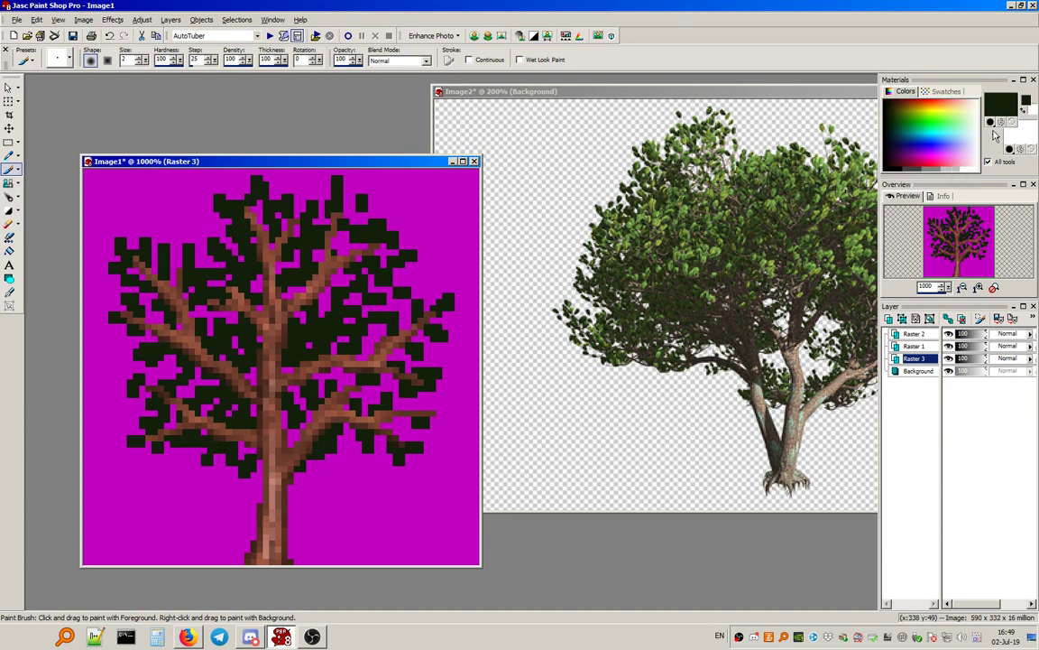
Choose a slightly lighter dark green and dab it over the foliage around the upper right branch.
click(1001, 104)
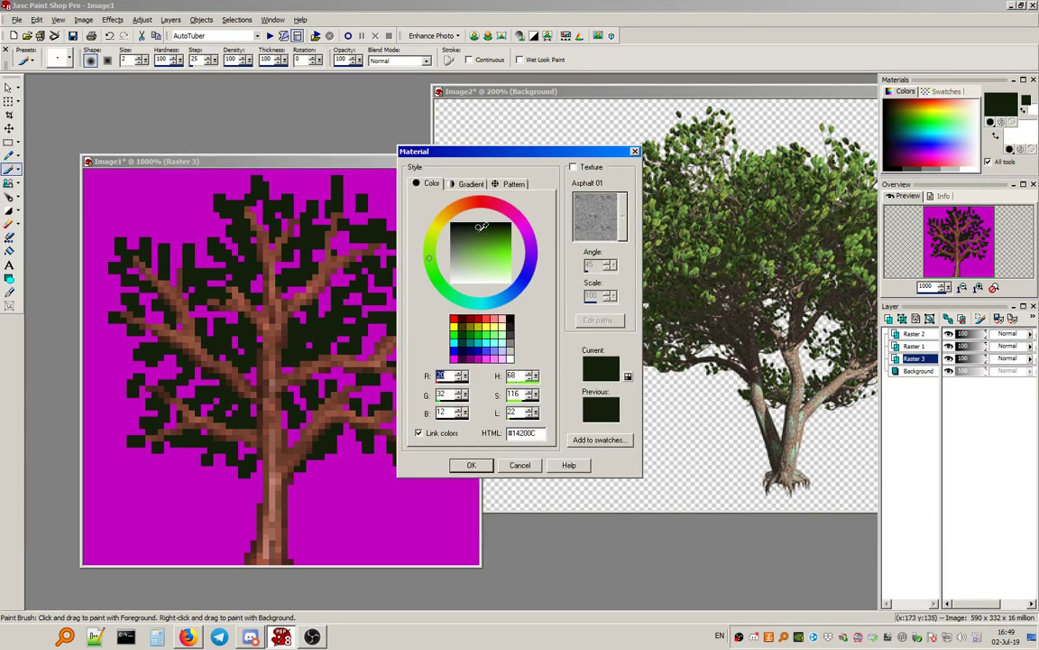
click(482, 227)
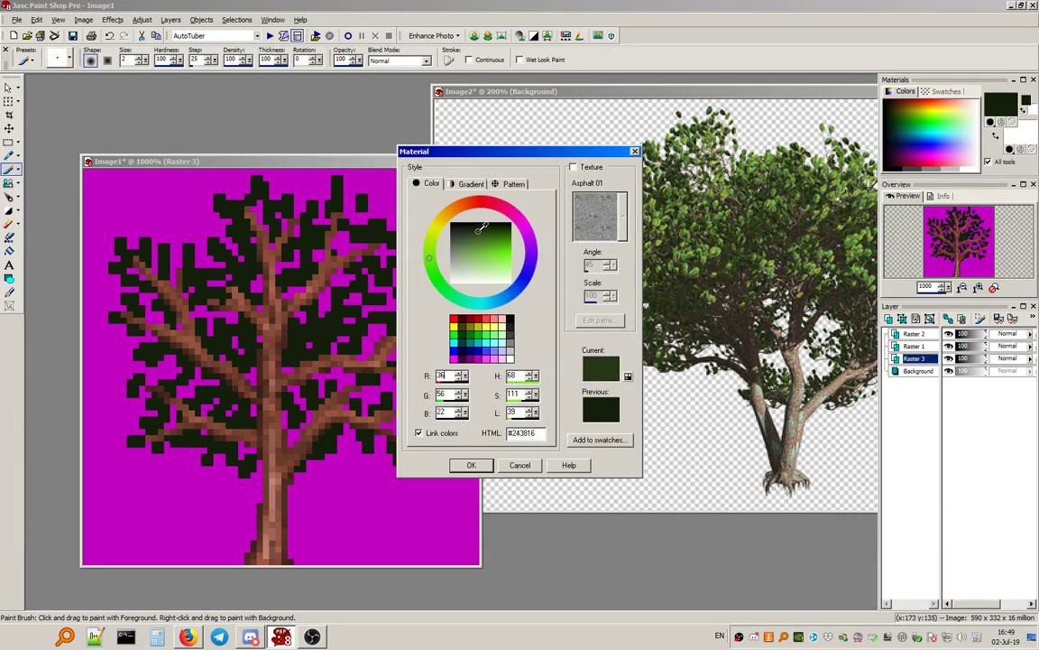
click(479, 234)
click(471, 465)
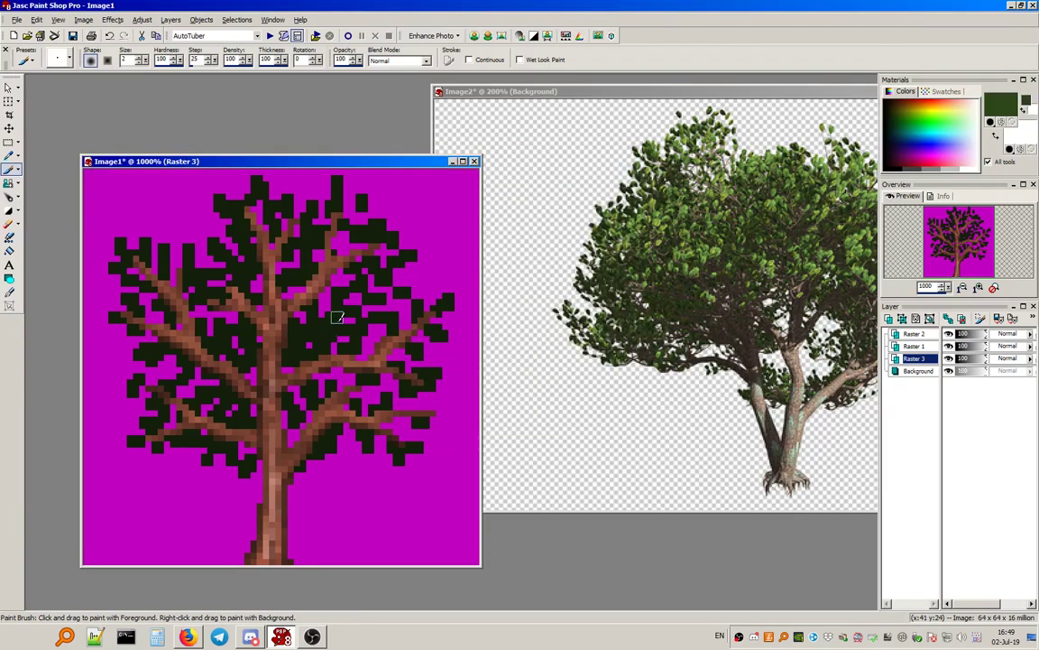
click(349, 286)
click(300, 260)
drag(319, 231, 319, 219)
click(325, 200)
click(342, 224)
click(353, 237)
drag(368, 279, 380, 280)
Dab the medium-dark green over the foliage around the middle right branch, from its tip back toward the trunk.
click(356, 342)
click(386, 327)
click(405, 308)
drag(411, 342, 422, 342)
click(394, 378)
click(349, 379)
click(316, 351)
click(294, 342)
Dab the medium-dark green over the foliage left of the trunk and around the upper left branch.
click(232, 341)
click(219, 326)
drag(201, 292, 195, 280)
drag(183, 274, 183, 262)
click(146, 255)
drag(134, 286, 139, 286)
drag(145, 307, 134, 308)
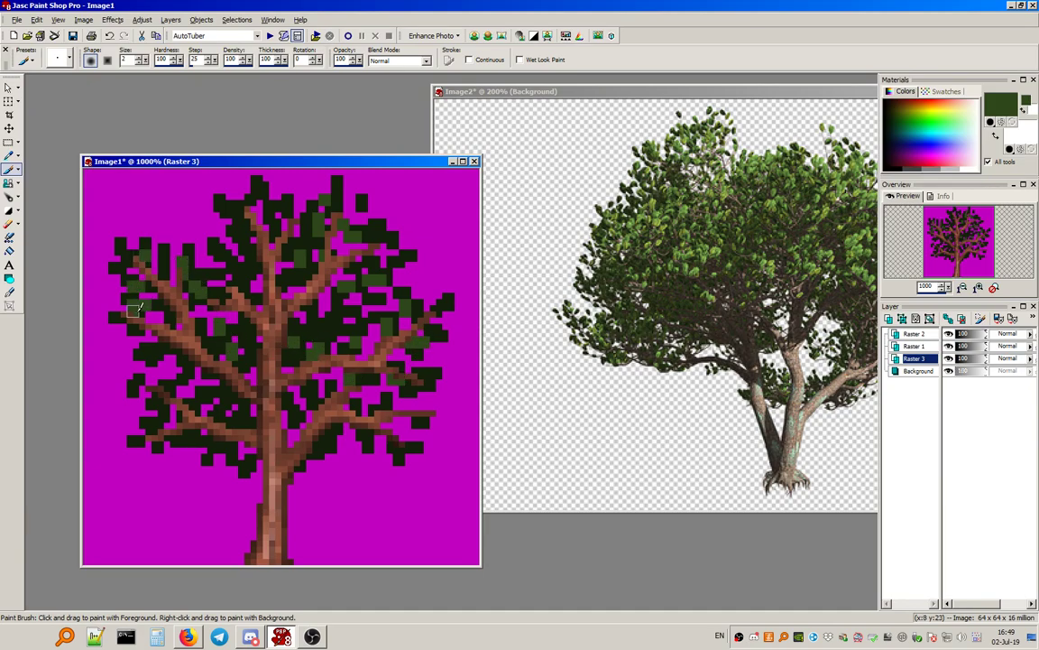
Dab the medium-dark green over the foliage around the lower left branch and beneath the middle left one.
click(183, 379)
click(220, 394)
click(238, 408)
click(195, 435)
click(136, 429)
click(152, 397)
click(170, 379)
click(220, 404)
click(238, 422)
Dab the medium-dark green over the foliage above and below the lower right branch.
click(288, 392)
click(300, 416)
click(349, 380)
click(368, 434)
click(337, 447)
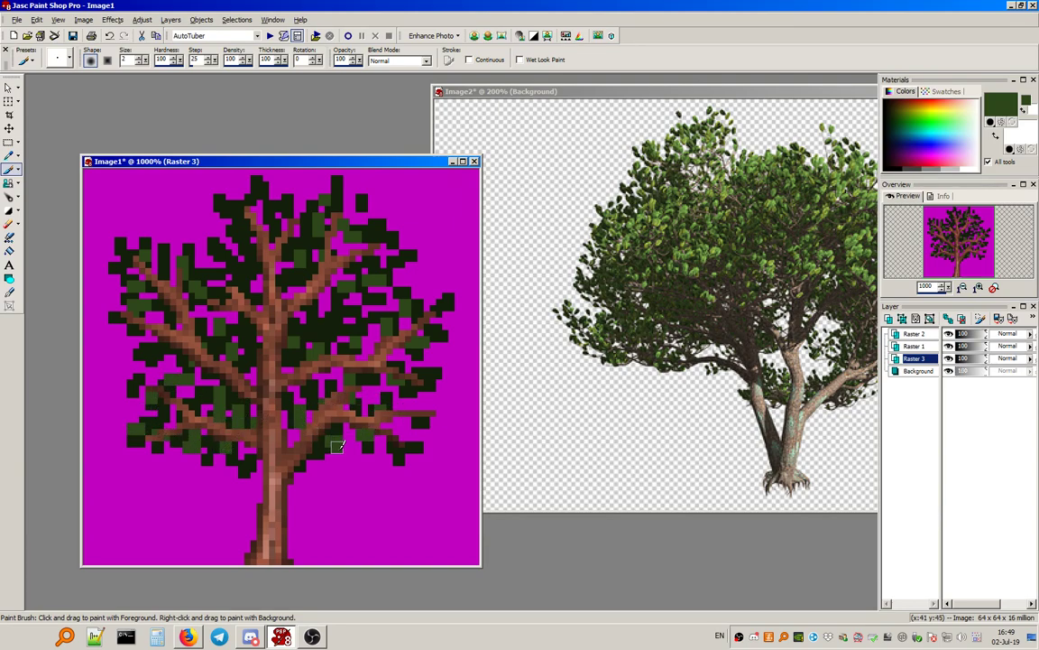
click(388, 432)
click(397, 404)
click(377, 398)
Dab the medium-dark green beneath the upper right branch and over the foliage around the treetop.
click(309, 312)
click(324, 296)
click(330, 278)
drag(250, 258, 221, 218)
click(261, 213)
click(285, 224)
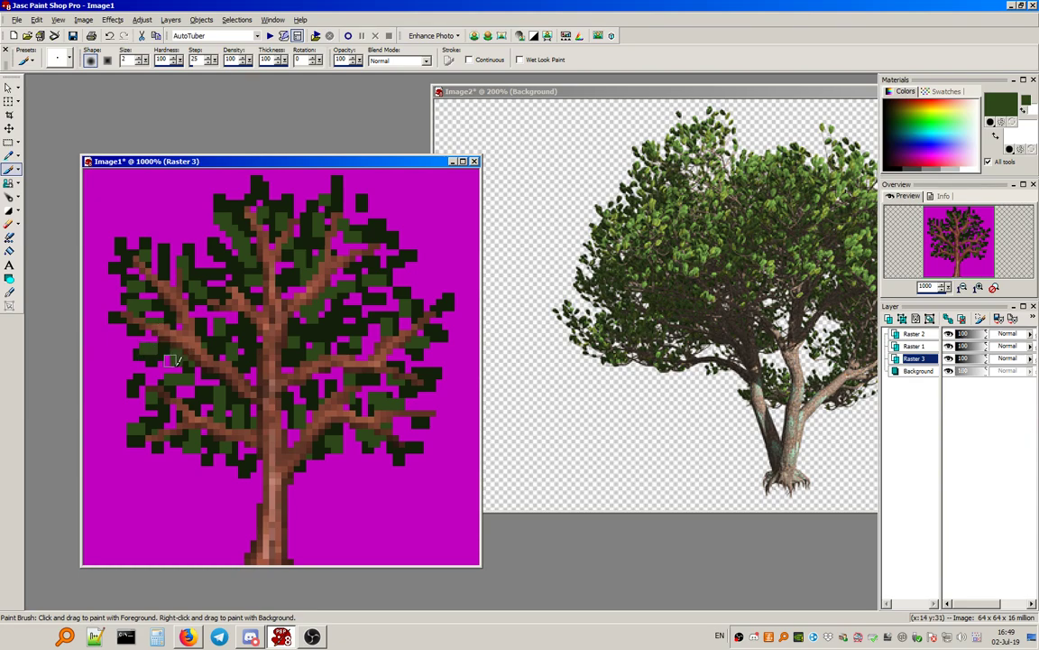
click(289, 279)
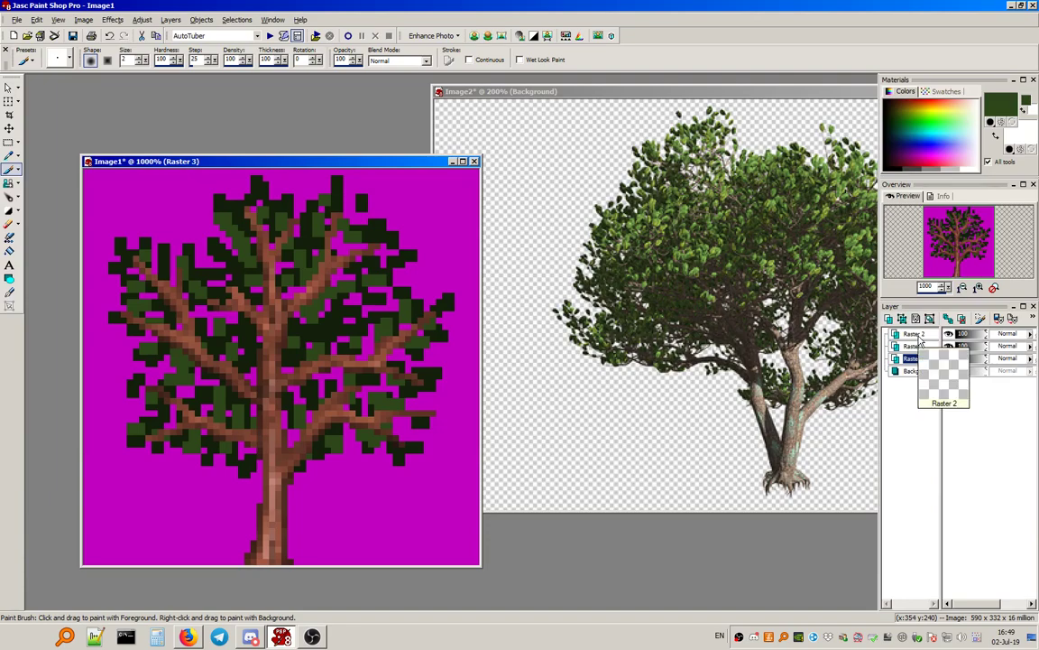
On the Raster 2 layer, paint leaf clumps around the upper right branch in a light green sampled from the tree photo.
click(918, 335)
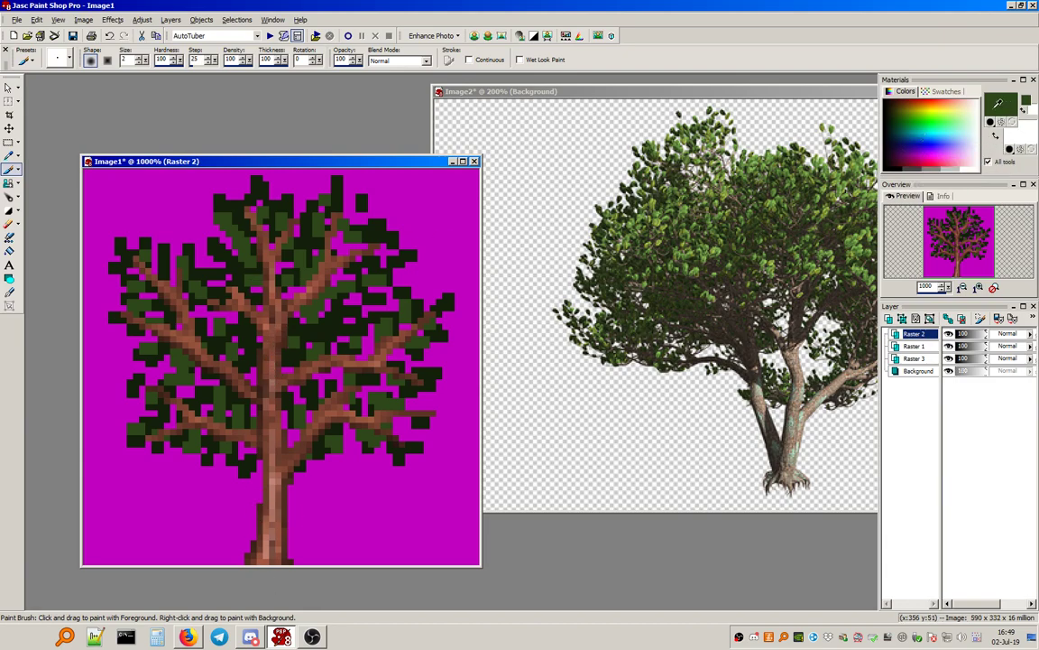
click(9, 156)
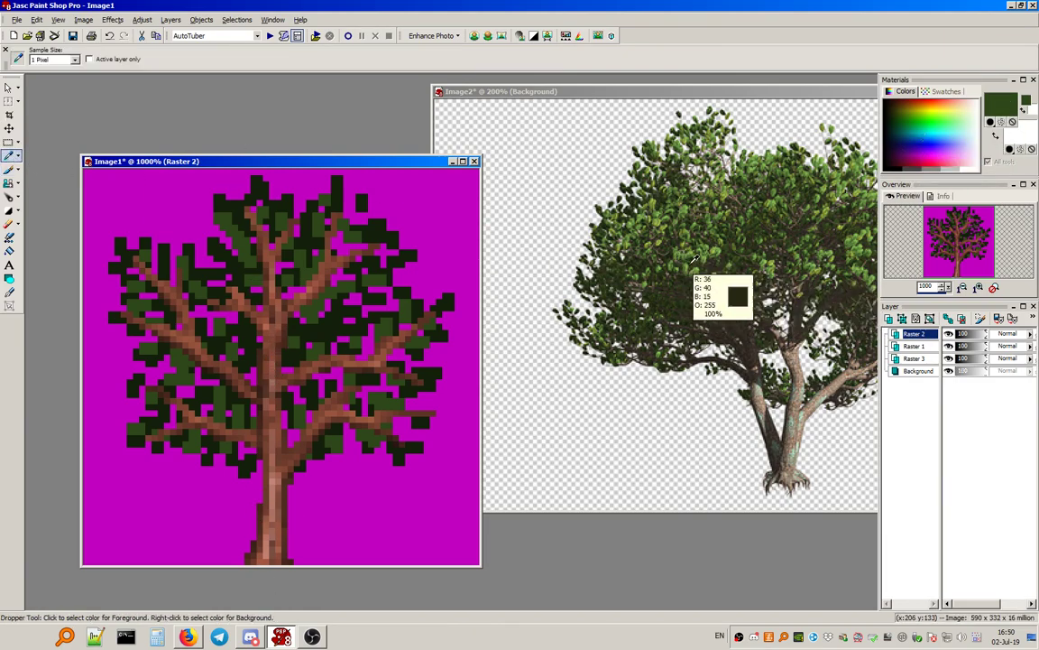
click(723, 248)
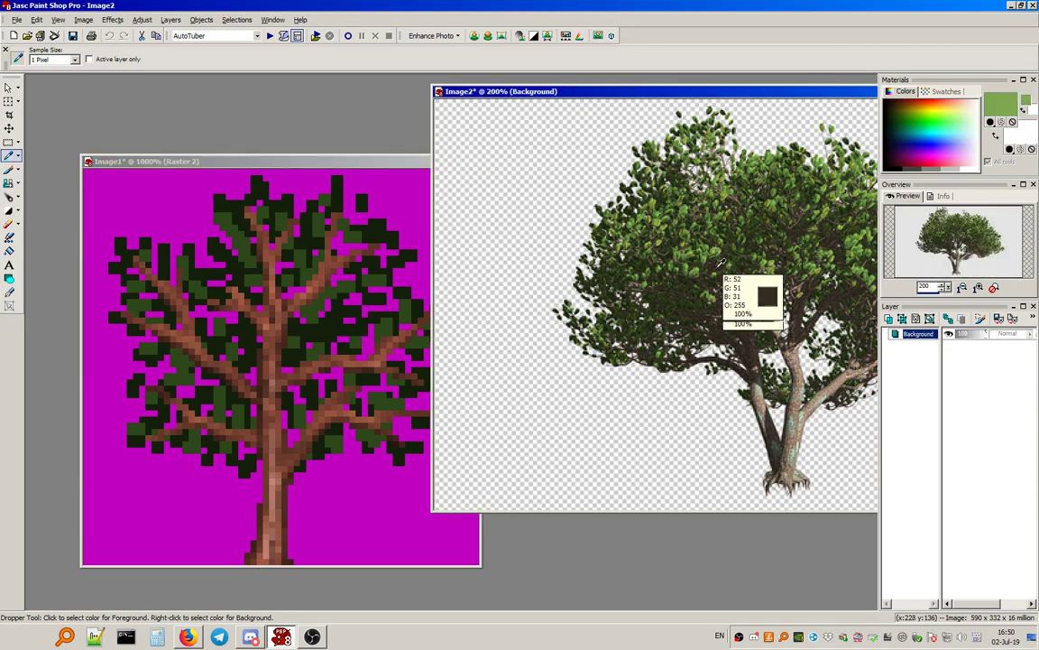
click(360, 167)
key(b)
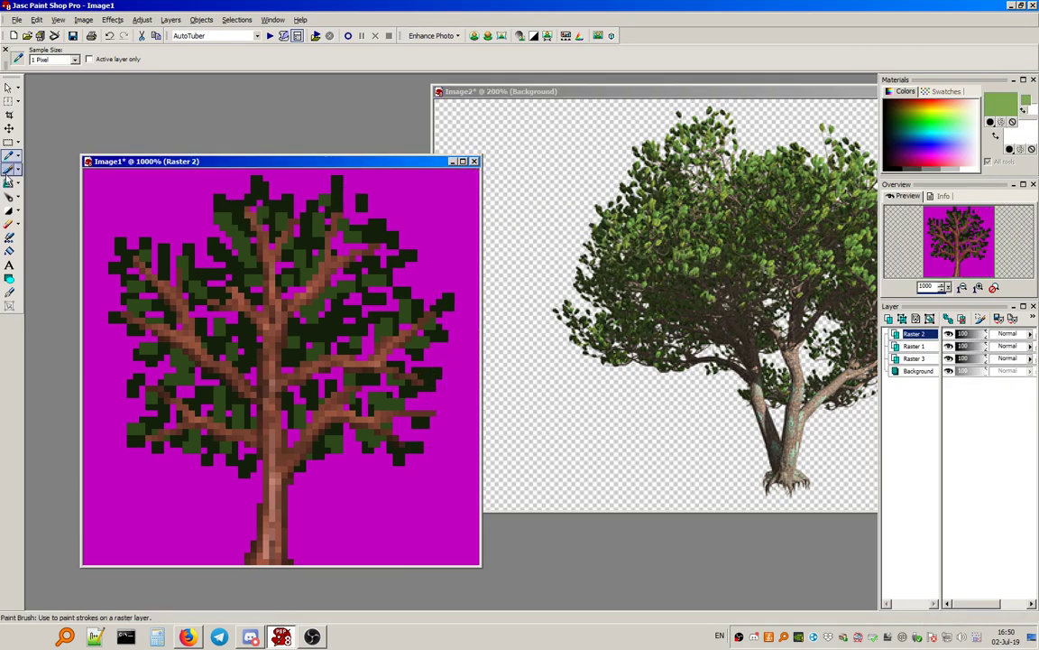
mouse_move(334, 252)
mouse_down()
mouse_move(340, 240)
mouse_move(372, 264)
mouse_up()
click(359, 246)
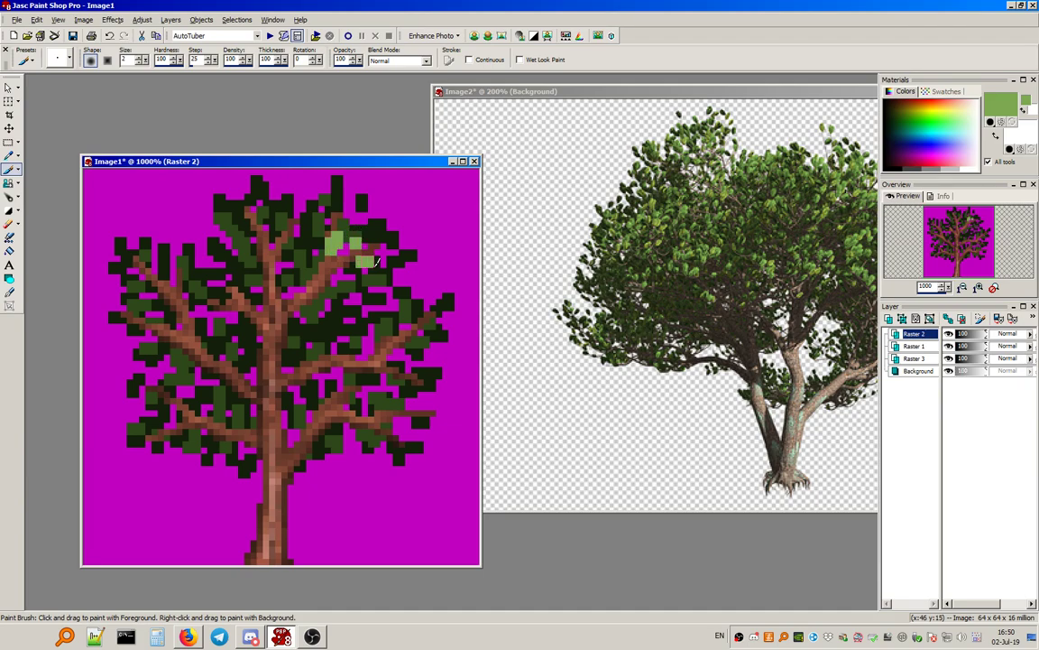
click(315, 295)
mouse_move(303, 276)
mouse_down()
mouse_move(318, 245)
mouse_move(336, 267)
mouse_move(368, 267)
mouse_move(382, 280)
mouse_move(393, 229)
mouse_up()
click(315, 251)
Paint light green leaf clumps over the treetop and on both sides of the upper trunk.
mouse_move(251, 206)
mouse_down()
mouse_move(239, 219)
mouse_move(267, 227)
mouse_move(288, 212)
mouse_up()
click(245, 242)
mouse_move(289, 243)
mouse_down()
mouse_move(295, 237)
mouse_move(281, 263)
mouse_up()
drag(264, 273, 260, 269)
click(252, 276)
Paint light green leaf clumps over the short upper left twig and along the upper left branch out to its tip.
mouse_move(253, 314)
mouse_down()
mouse_move(253, 304)
mouse_move(212, 312)
mouse_up()
click(223, 325)
drag(220, 296, 223, 281)
drag(254, 296, 255, 286)
click(272, 300)
mouse_move(189, 311)
mouse_down()
mouse_move(176, 280)
mouse_move(128, 274)
mouse_move(120, 293)
mouse_up()
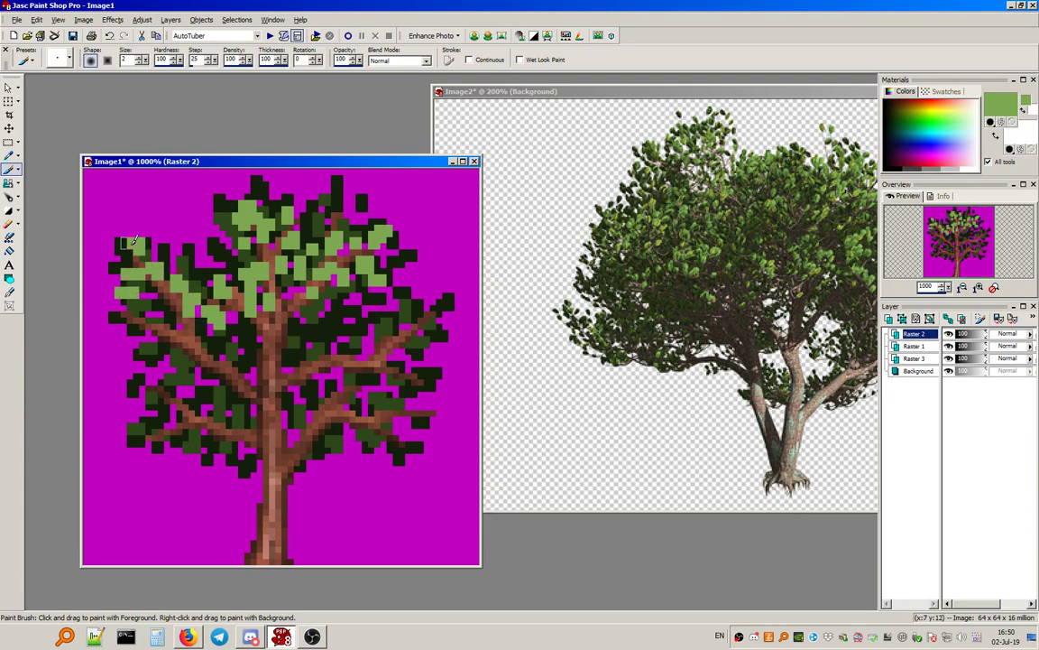
drag(182, 305, 171, 316)
mouse_move(183, 274)
mouse_down()
mouse_move(189, 262)
mouse_move(214, 261)
mouse_up()
Paint light green leaf clumps over the middle left and lower left branches.
mouse_move(214, 329)
mouse_down()
mouse_move(151, 355)
mouse_move(152, 366)
mouse_up()
mouse_move(198, 355)
mouse_down()
mouse_move(213, 383)
mouse_move(250, 360)
mouse_move(250, 378)
mouse_move(219, 403)
mouse_move(163, 415)
mouse_move(187, 405)
mouse_move(219, 425)
mouse_up()
drag(238, 416, 251, 411)
drag(189, 440, 200, 435)
drag(219, 437, 219, 446)
click(238, 440)
Paint light green leaf clumps over the lower right and middle right branches, out to their tips.
mouse_move(313, 429)
mouse_down()
mouse_move(307, 417)
mouse_move(325, 453)
mouse_move(343, 424)
mouse_move(368, 434)
mouse_up()
mouse_move(368, 403)
mouse_down()
mouse_move(374, 392)
mouse_move(405, 435)
mouse_up()
drag(418, 418, 436, 424)
mouse_move(331, 379)
mouse_down()
mouse_move(294, 373)
mouse_move(302, 351)
mouse_move(355, 347)
mouse_up()
mouse_move(374, 378)
mouse_down()
mouse_move(408, 353)
mouse_move(381, 323)
mouse_move(408, 312)
mouse_up()
click(407, 318)
mouse_move(424, 316)
mouse_down()
mouse_move(426, 307)
mouse_move(432, 330)
mouse_up()
click(450, 313)
drag(386, 361, 388, 351)
Paint light green leaf clumps close to the trunk, between the middle right and lower right branches.
drag(295, 329, 288, 329)
click(276, 392)
click(320, 397)
mouse_move(289, 398)
mouse_down()
mouse_move(331, 389)
mouse_move(266, 415)
mouse_move(295, 424)
mouse_up()
click(276, 416)
drag(280, 335, 291, 336)
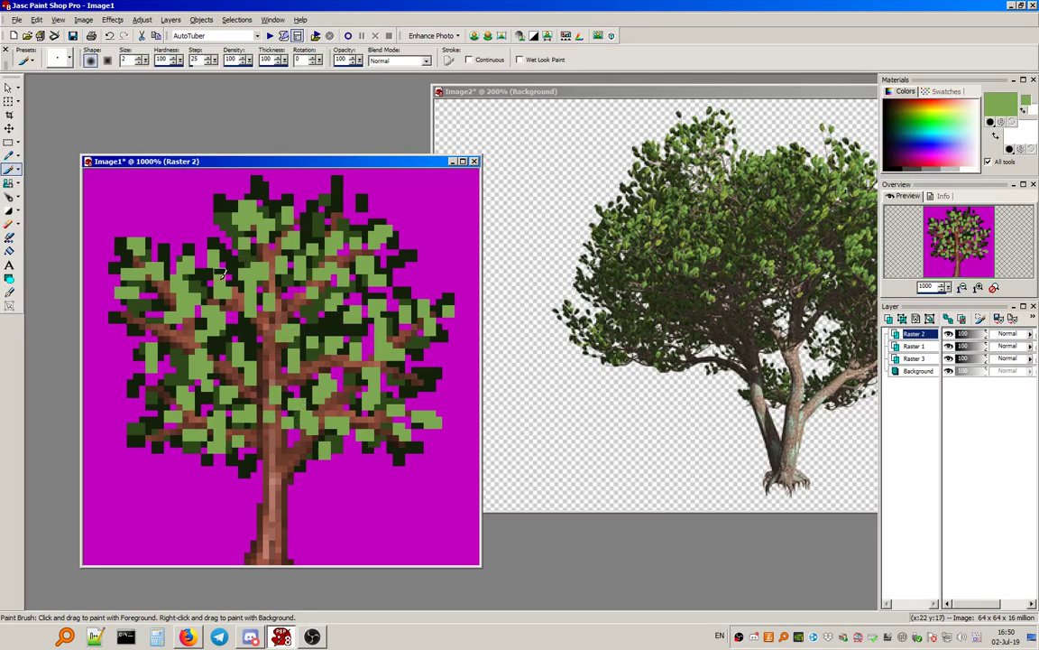
Add light green leaf clumps along the crown's left and right edges and in sparse spots near the treetop.
drag(165, 343, 152, 346)
drag(128, 342, 114, 349)
drag(176, 449, 170, 449)
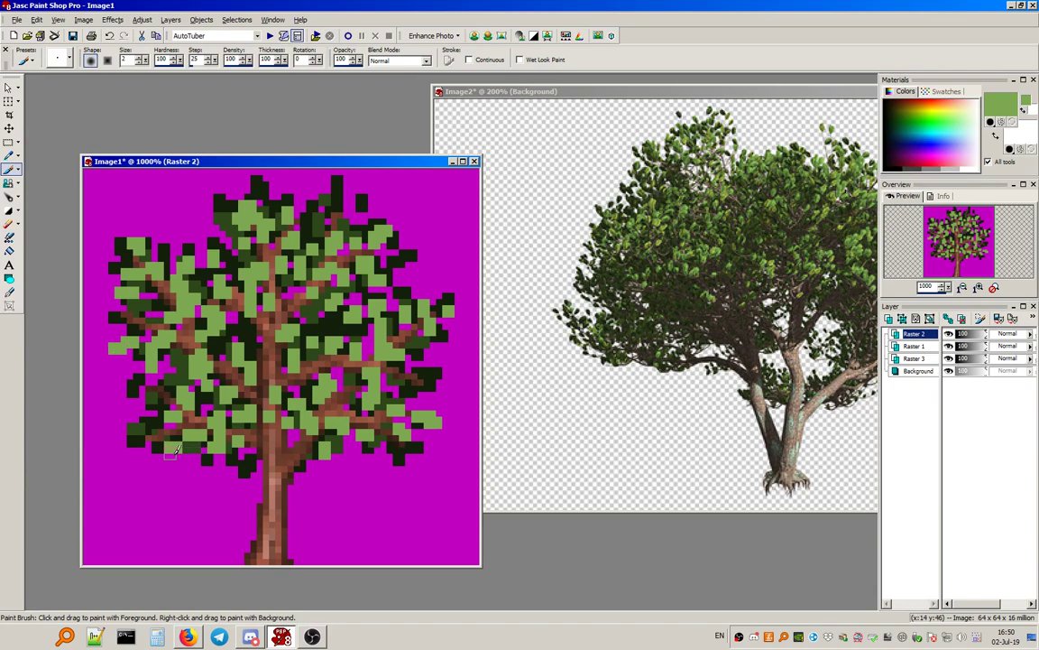
drag(436, 372, 432, 372)
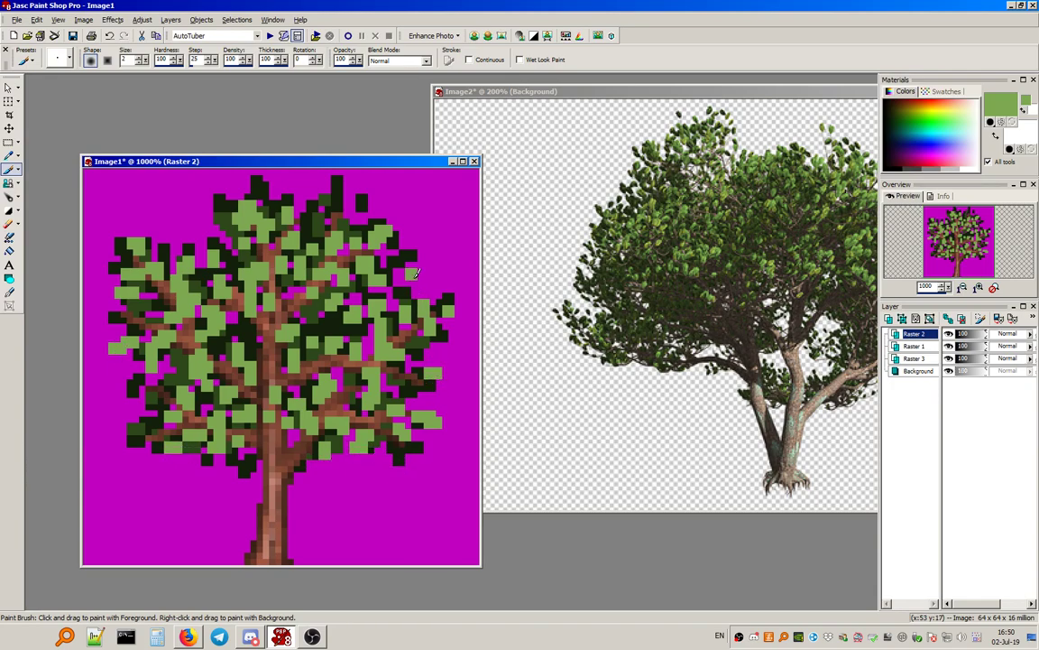
click(216, 235)
click(331, 214)
click(351, 244)
click(406, 288)
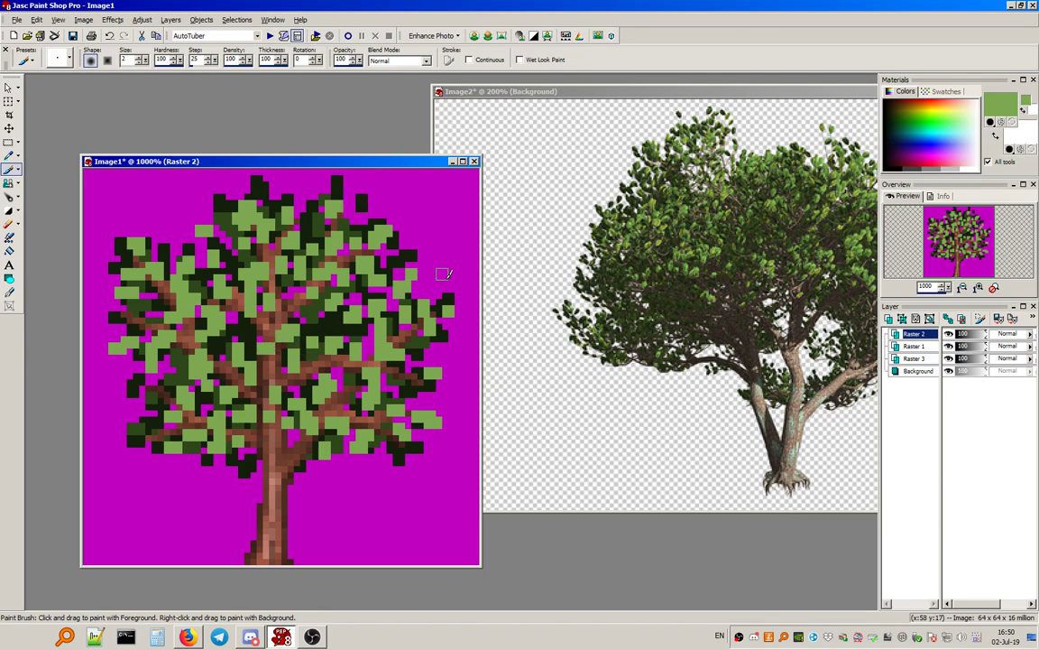
Set the foreground colour to a medium leaf green, RGB 88, 118, 58 (#58763A).
scroll(213, 302, down, 4)
scroll(211, 303, up, 4)
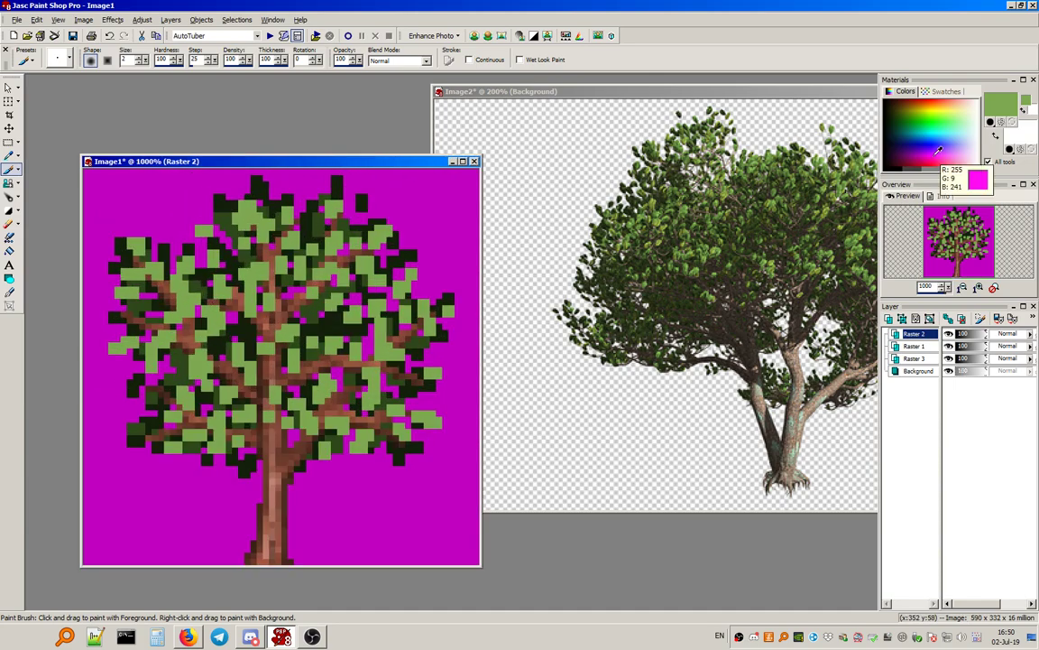
click(1014, 96)
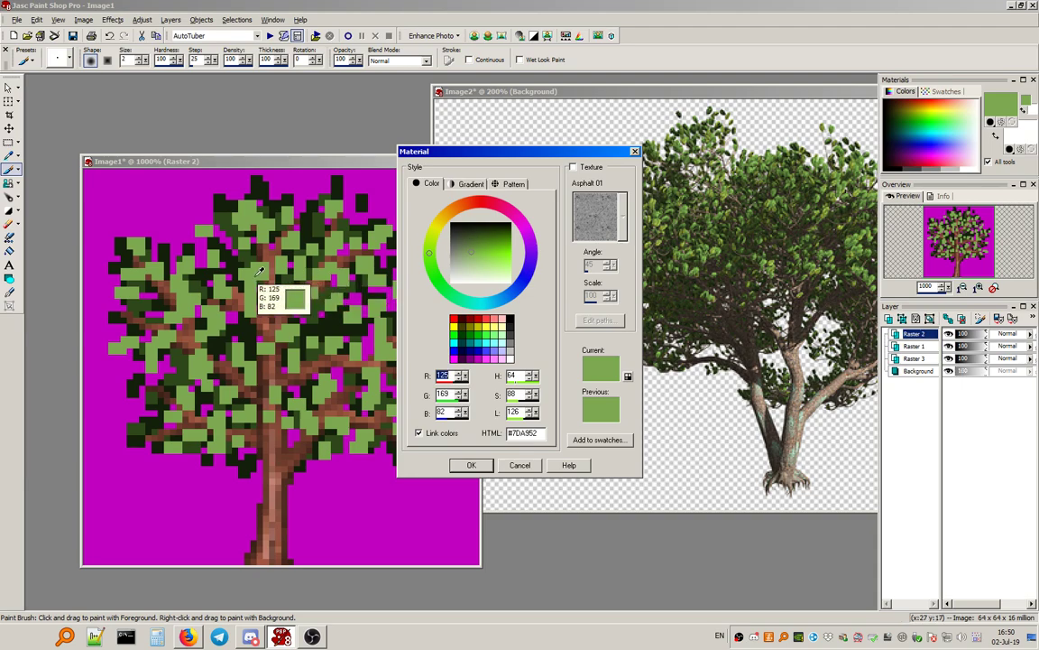
click(476, 240)
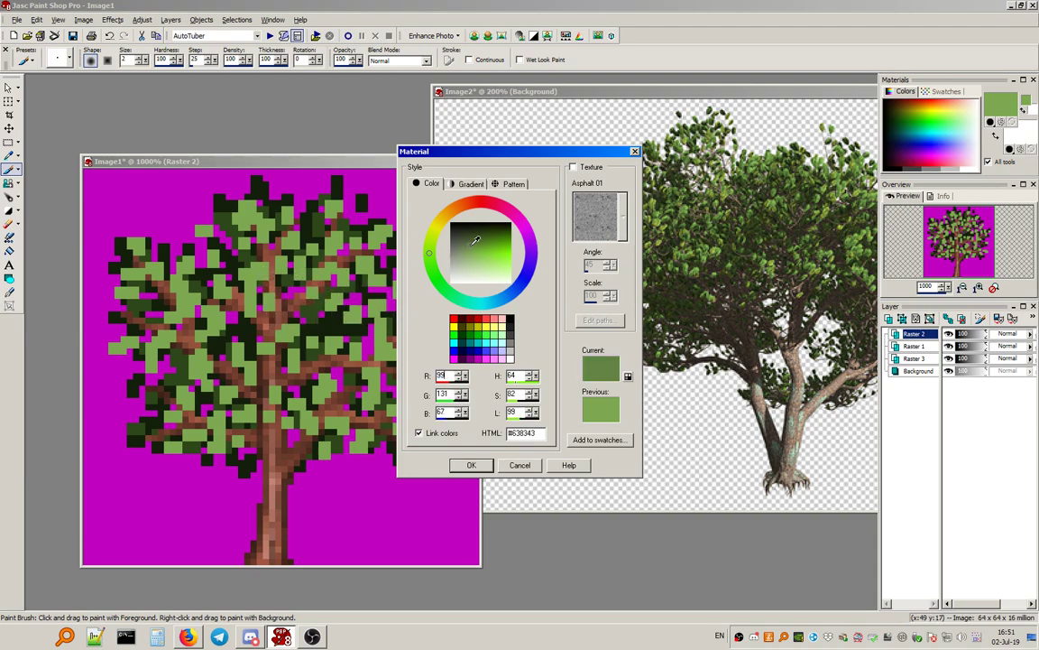
drag(477, 240, 478, 237)
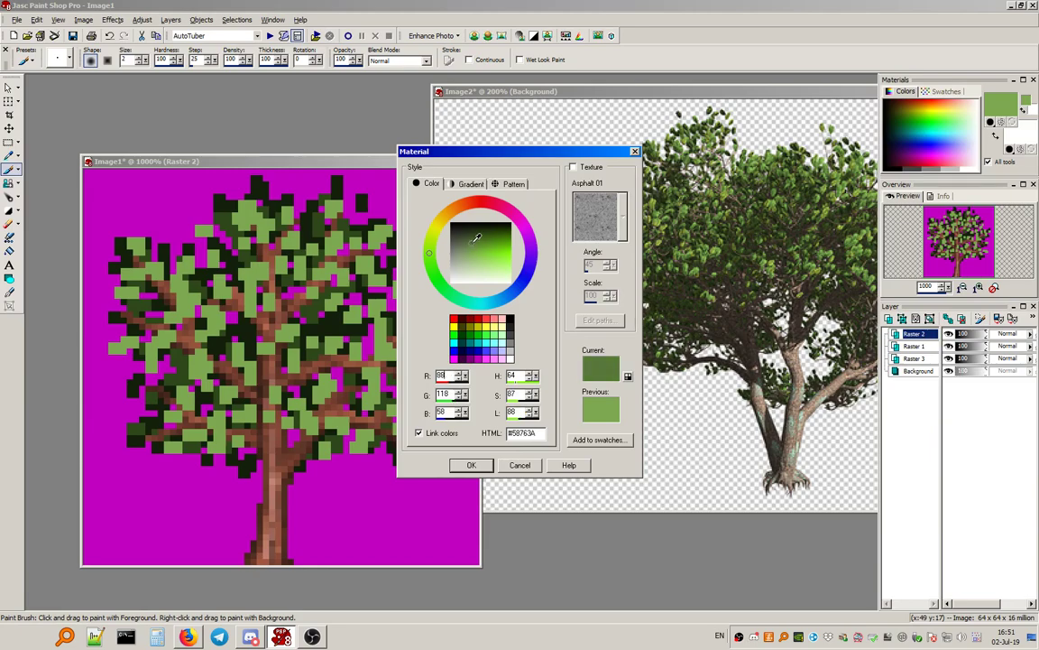
click(471, 466)
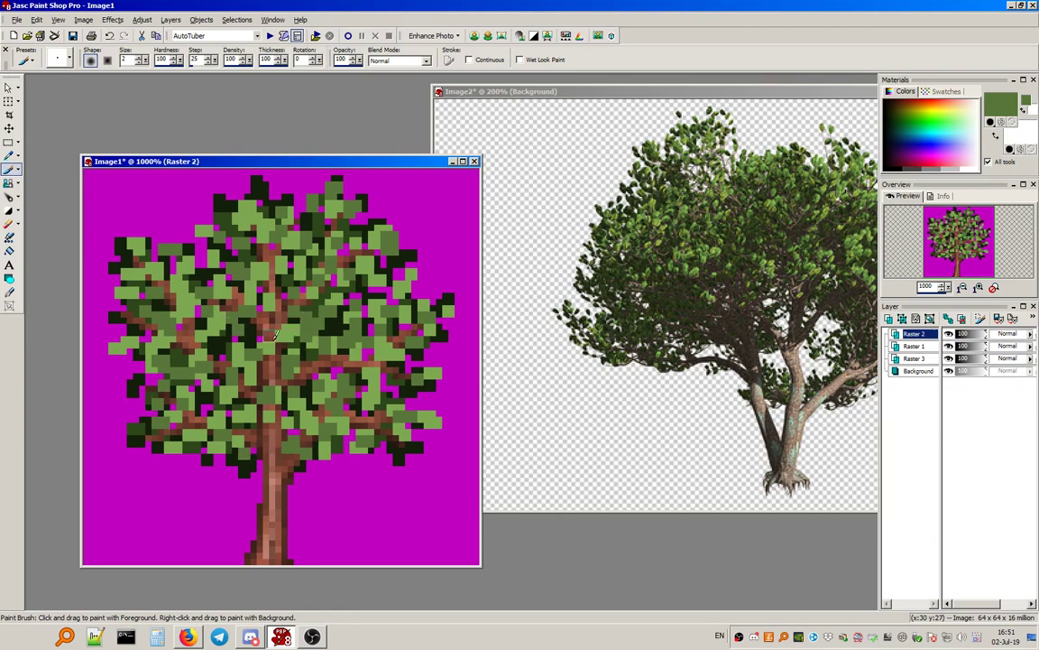
scroll(324, 305, down, 5)
scroll(315, 305, up, 3)
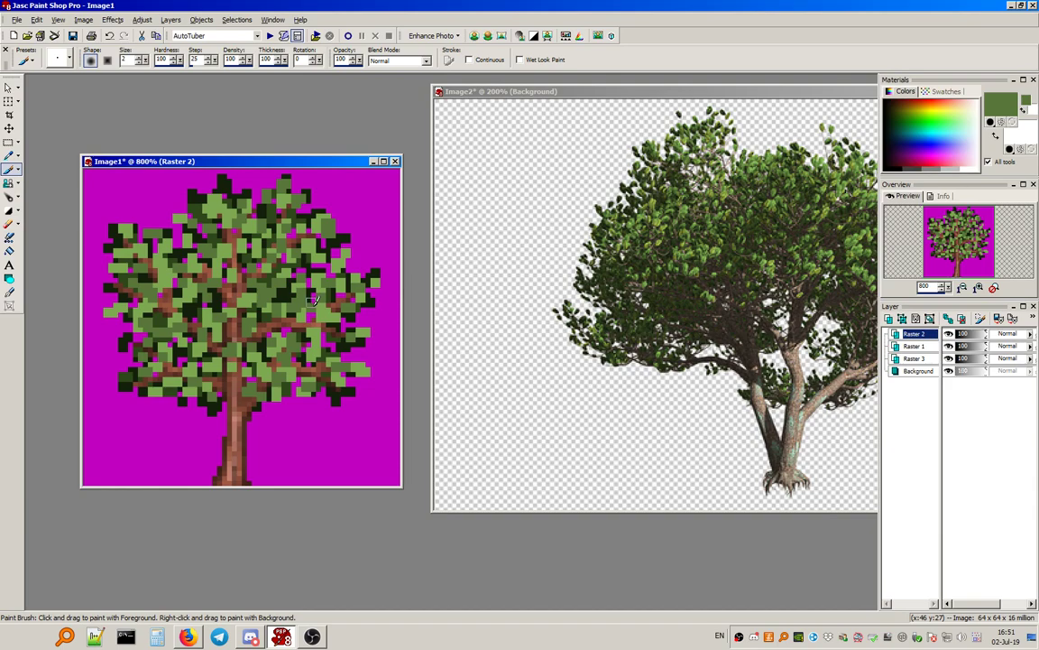
scroll(312, 300, up, 1)
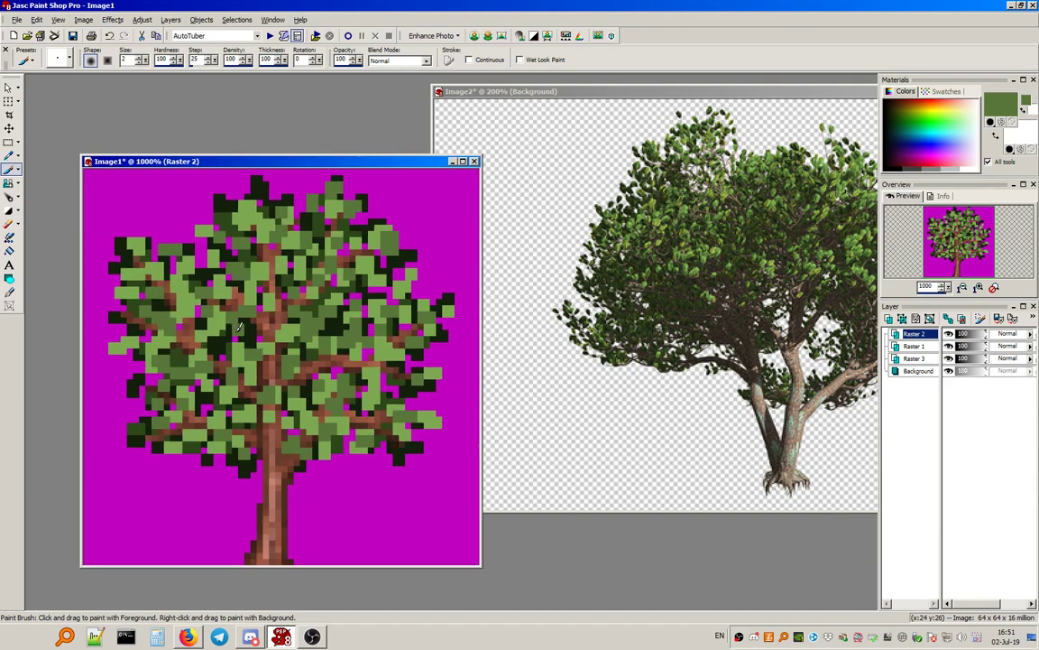
scroll(239, 326, down, 4)
scroll(238, 370, up, 4)
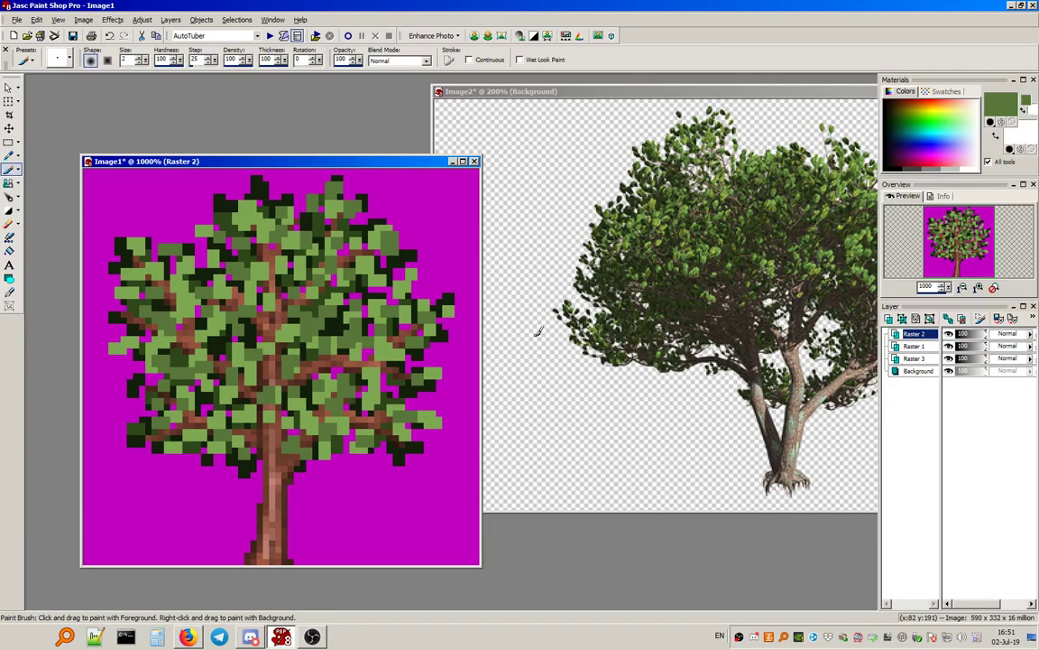
Duplicate the Raster 1 layer holding the trunk and branches, and place the copy above Raster 2.
mouse_move(923, 338)
click(924, 348)
right_click(924, 350)
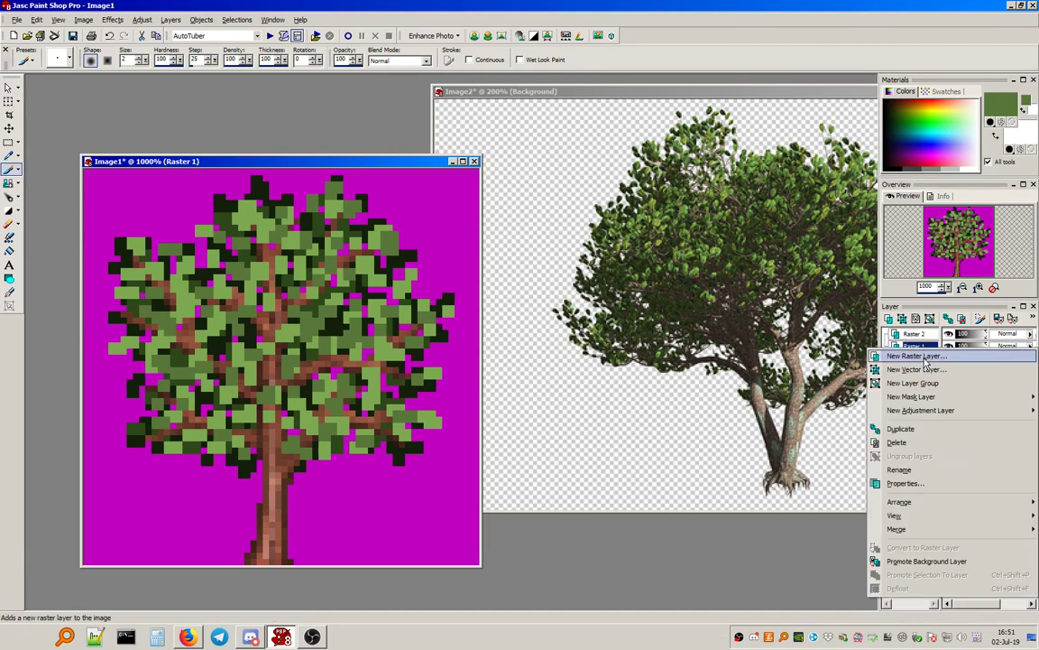
click(927, 429)
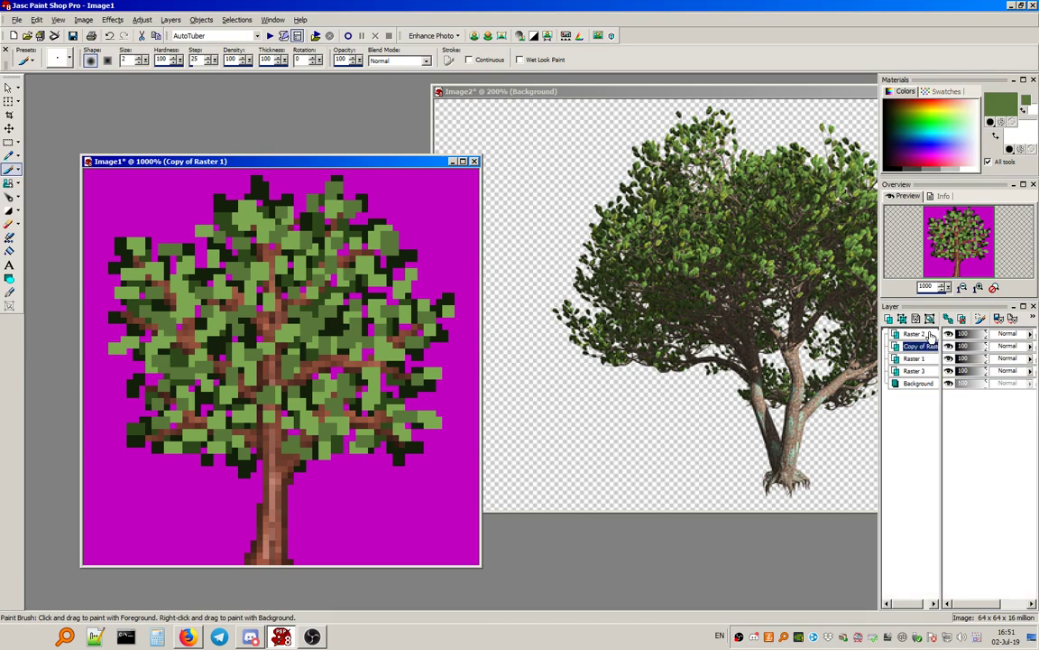
Erase parts of the copied trunk and the middle right and middle left branches with a size 8 eraser.
click(9, 223)
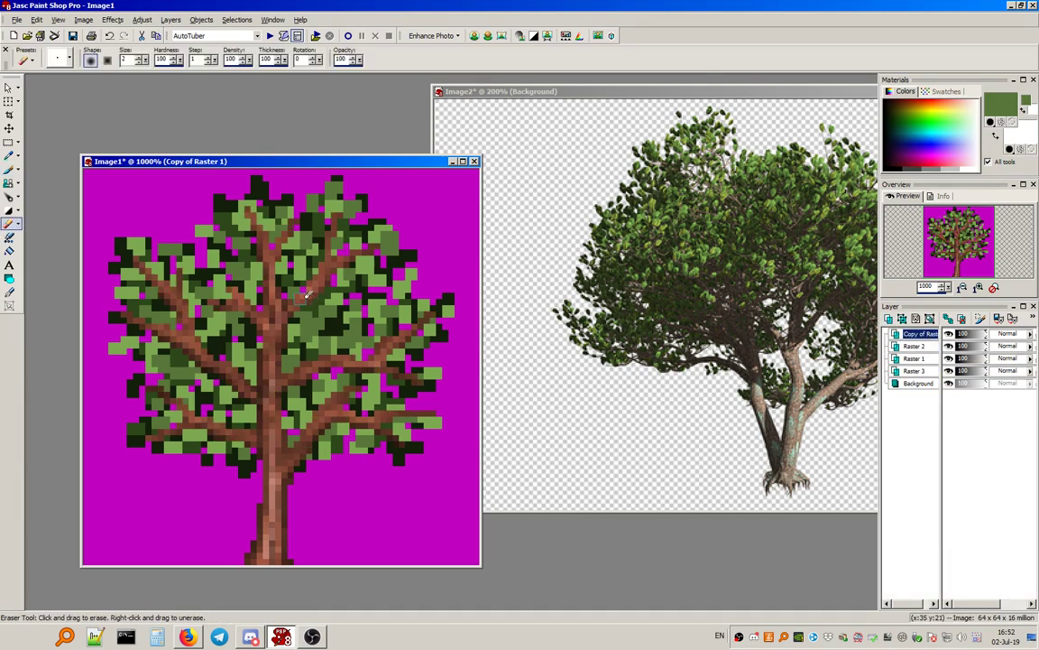
click(132, 60)
text(16)
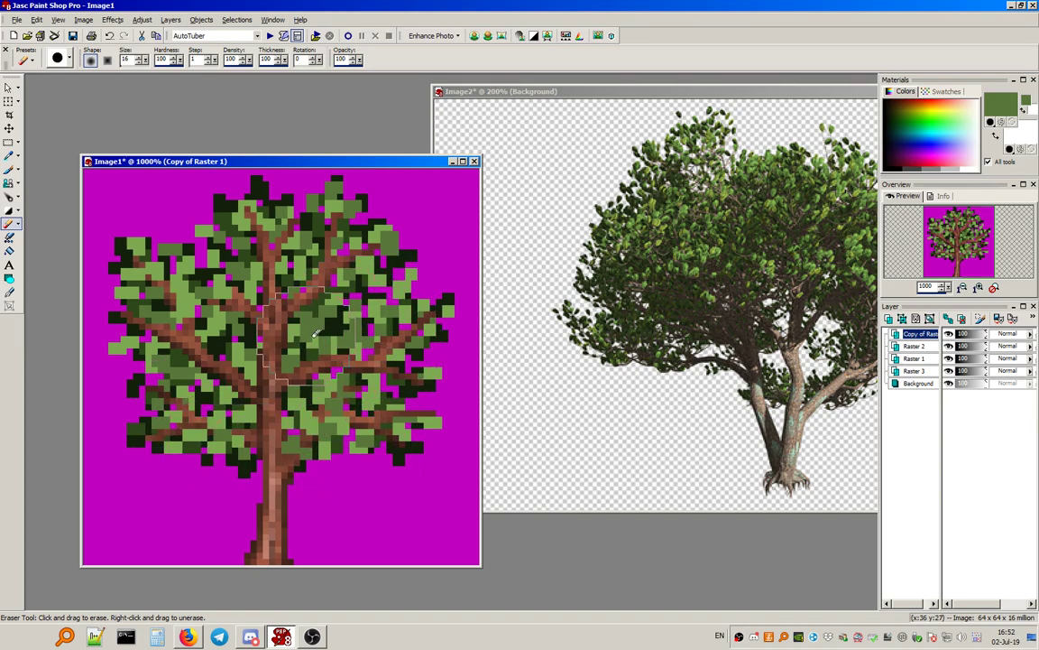
text(8)
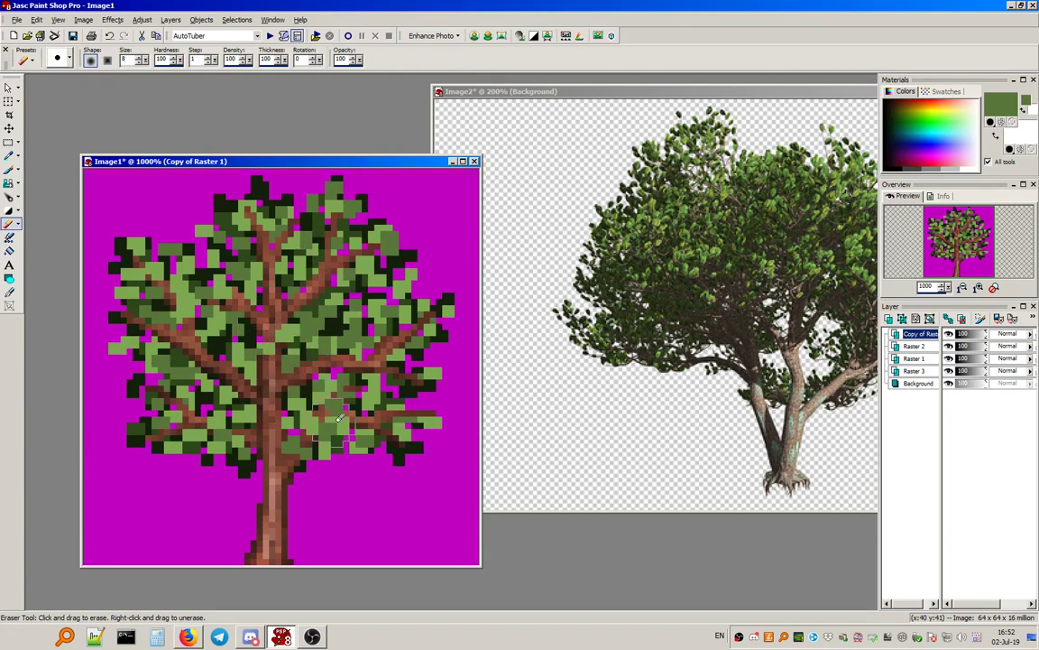
click(377, 337)
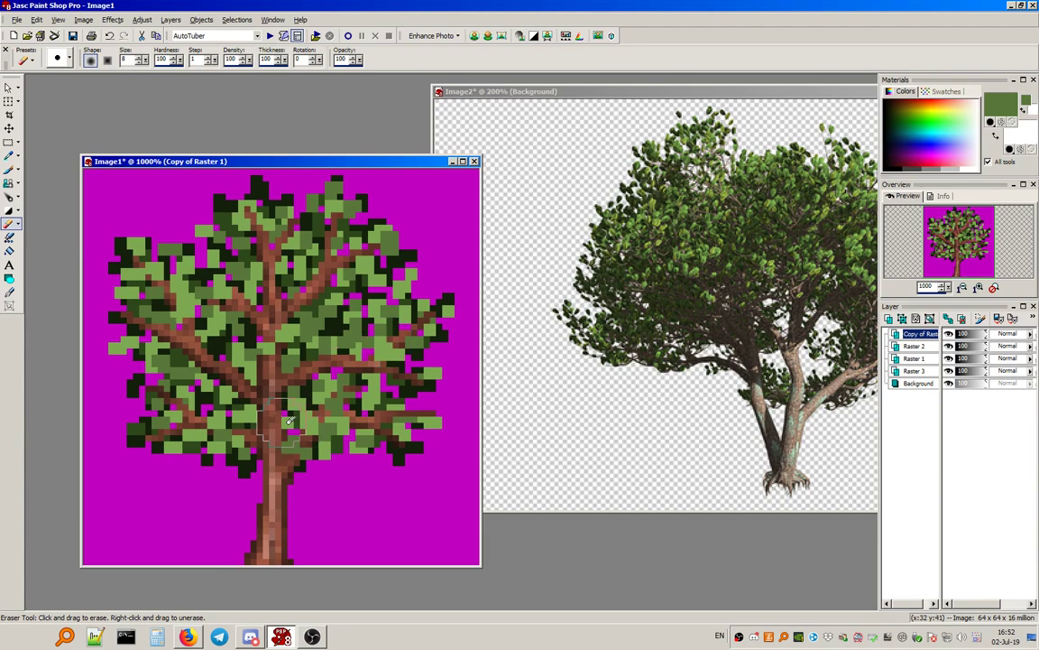
click(213, 361)
click(271, 407)
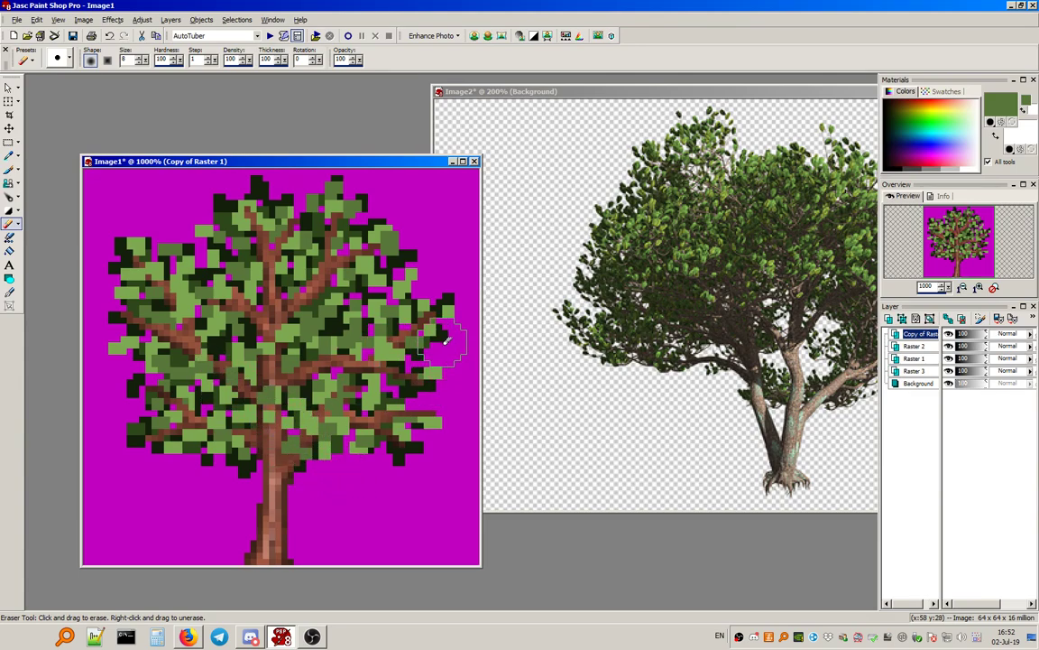
Undo the last erasure on the copied branch layer, and redo it.
click(37, 19)
click(56, 35)
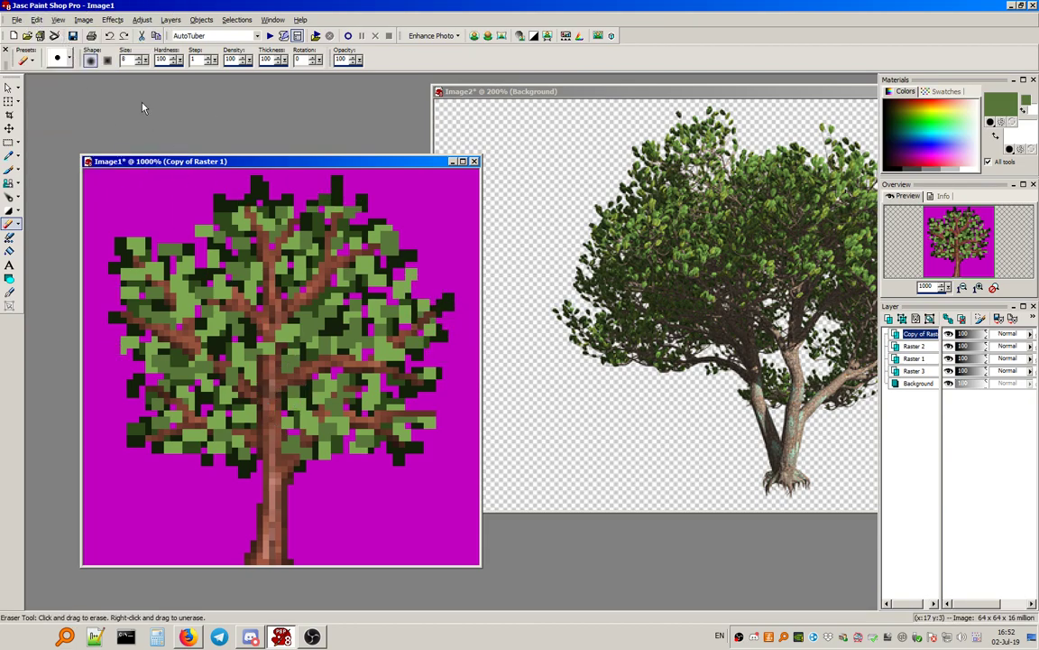
click(37, 20)
click(56, 46)
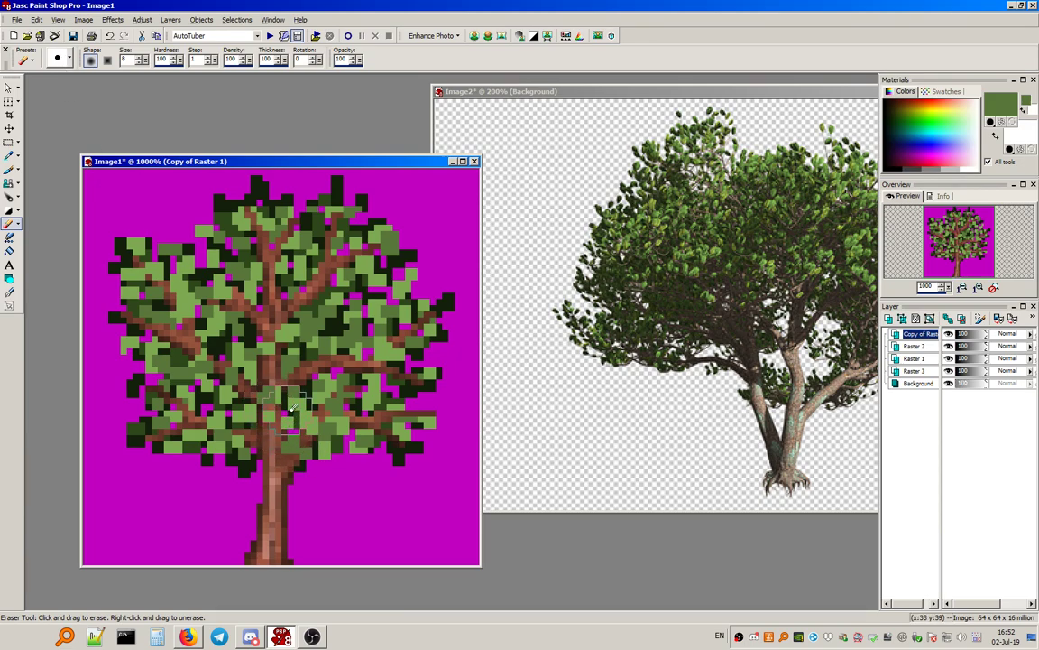
Hide and show the Raster 2 layer to compare the tree with and without its light foliage.
mouse_move(924, 335)
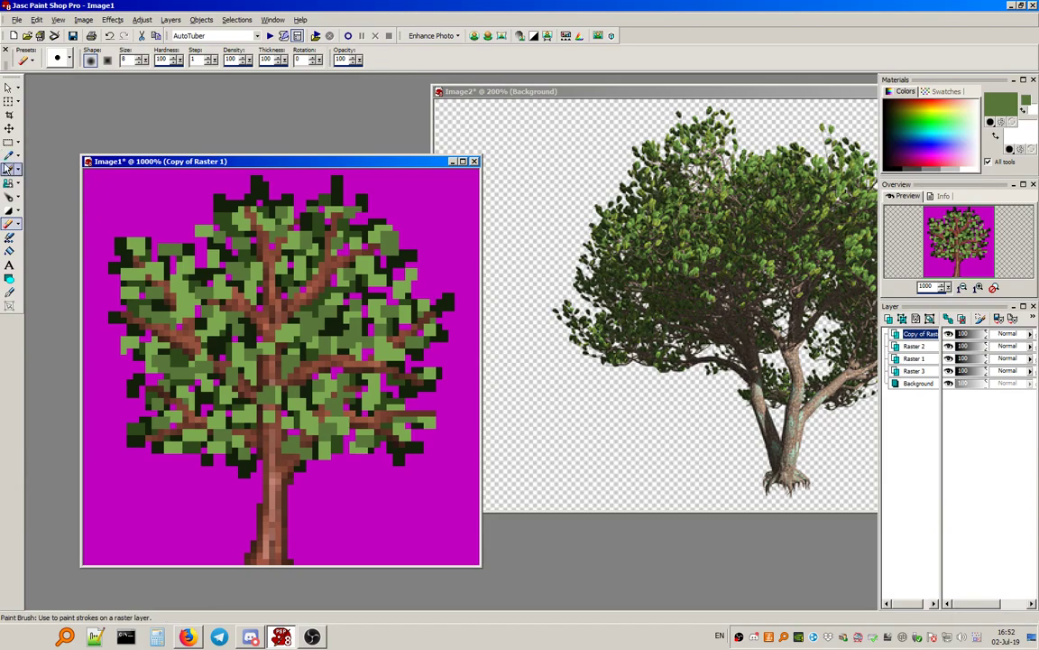
click(8, 170)
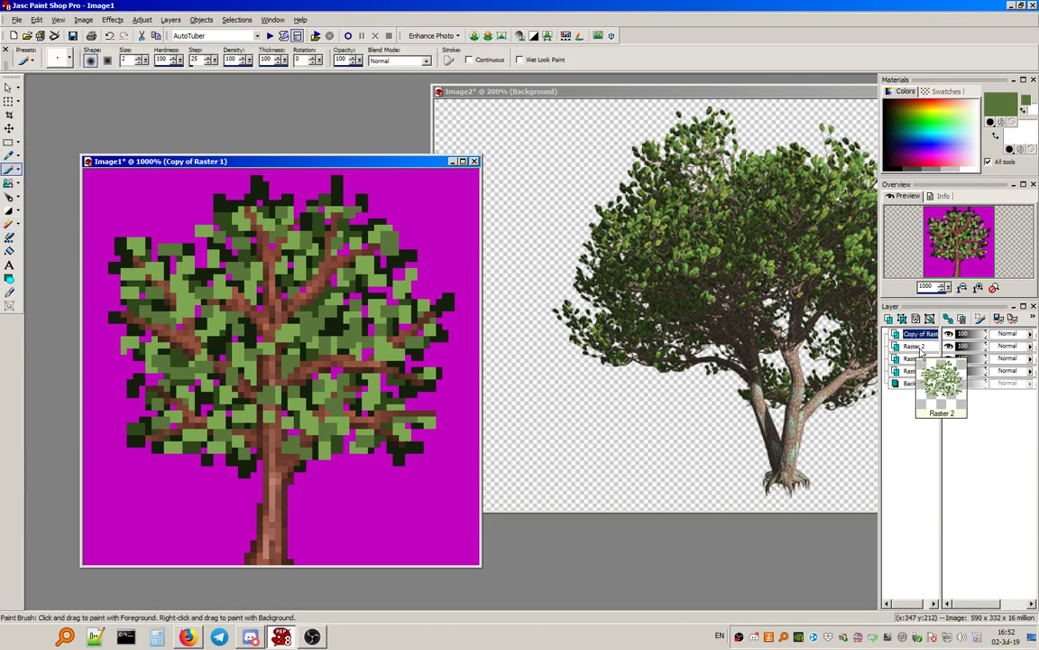
click(949, 346)
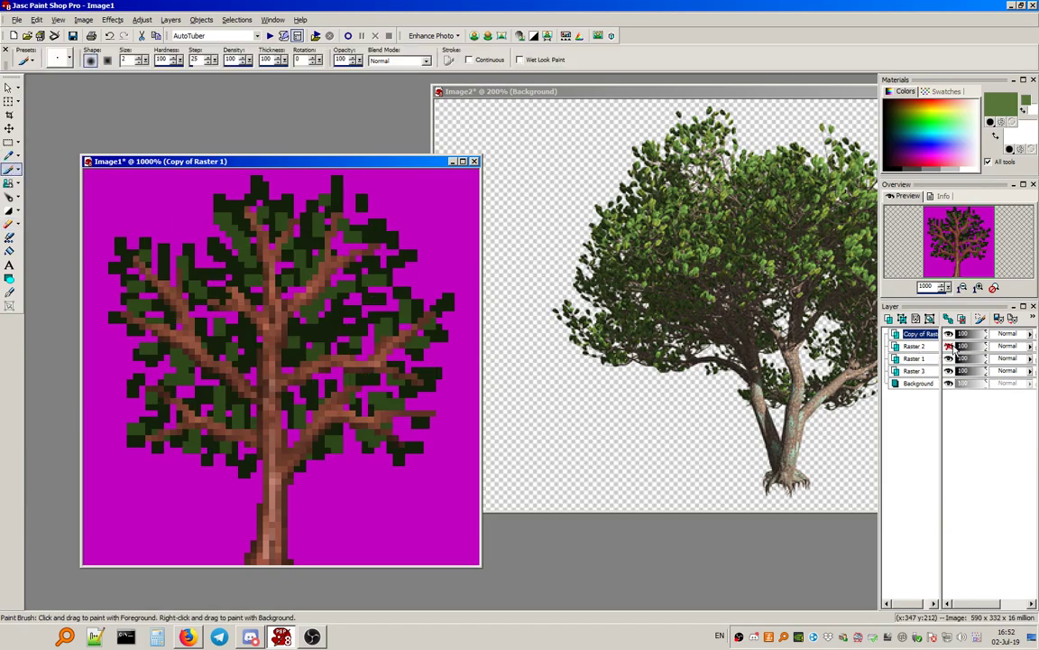
click(949, 347)
drag(325, 167, 378, 162)
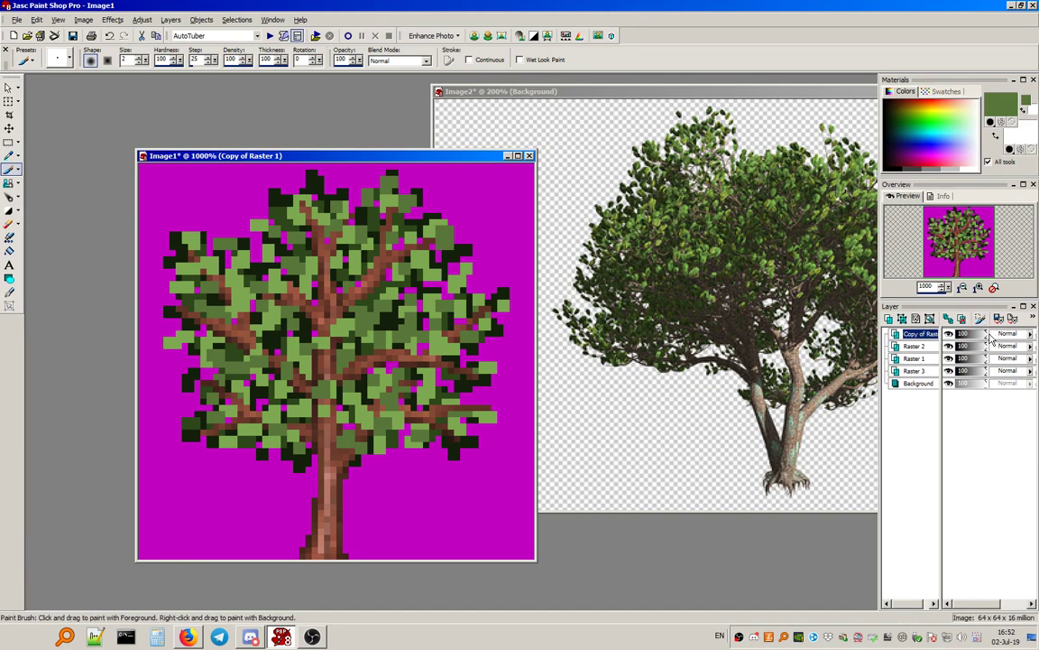
Hide the magenta Background layer and merge the visible tree layers into one.
click(949, 384)
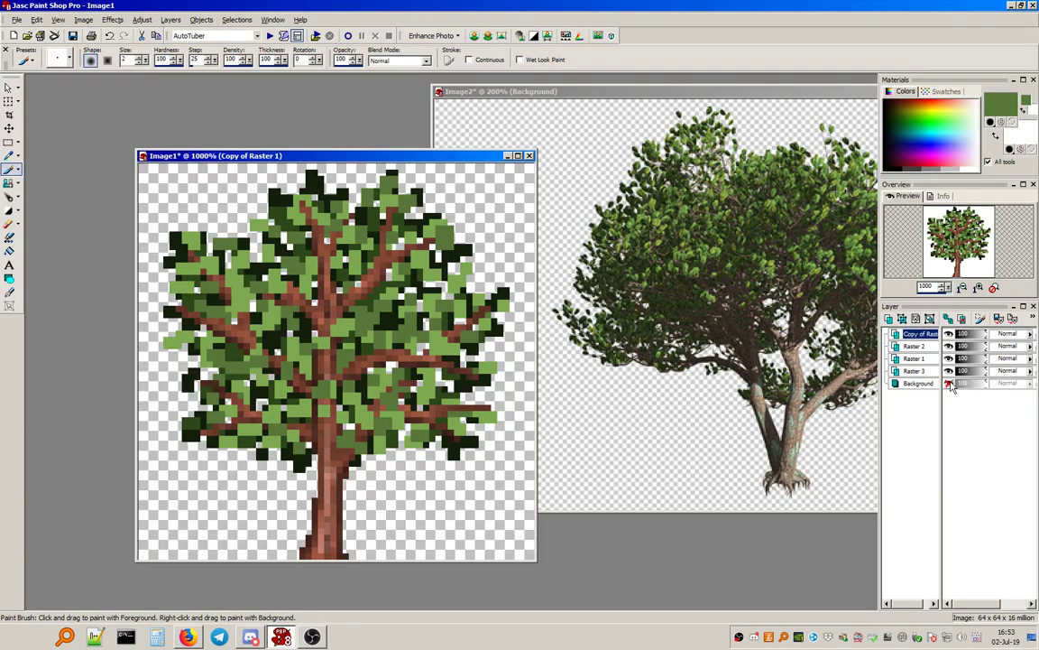
click(171, 19)
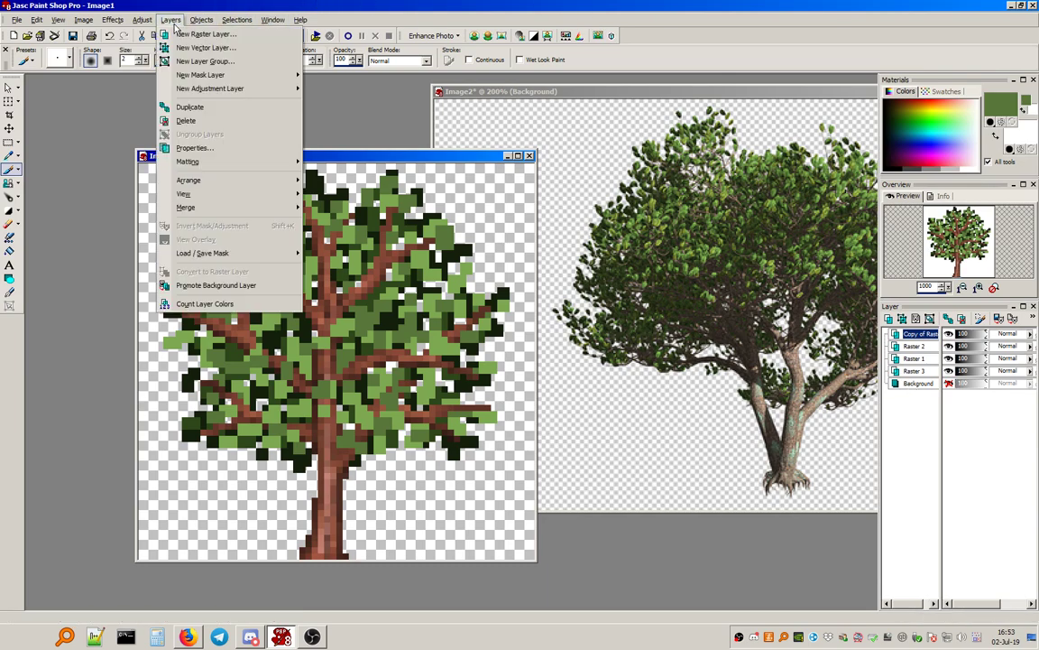
mouse_move(264, 207)
click(346, 235)
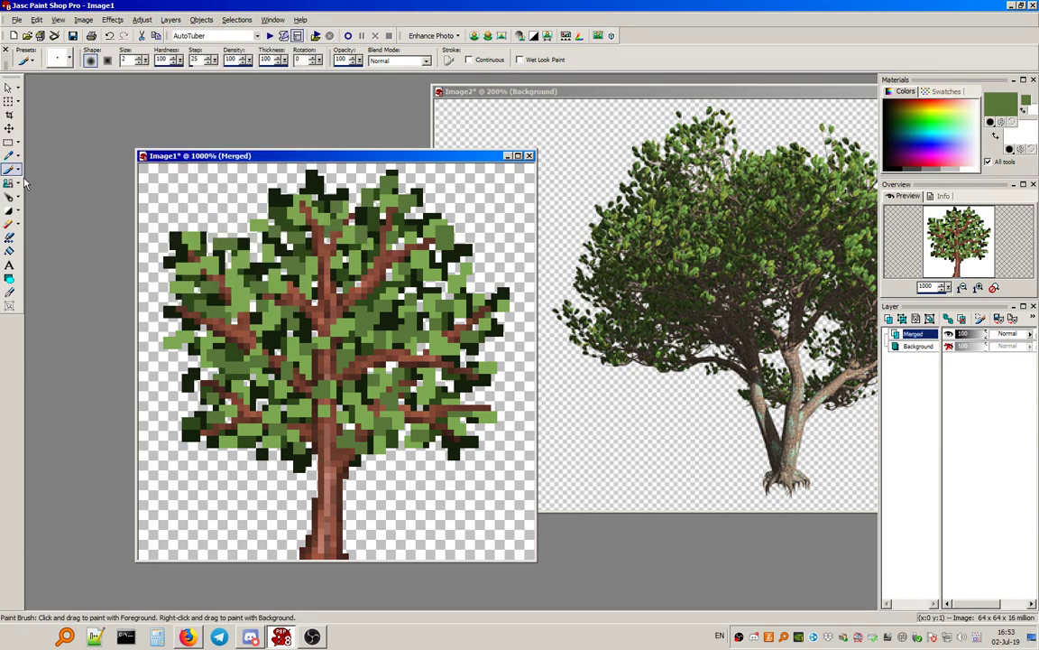
Select the light and medium green leaves with Select Color Range, using a medium green reference colour and a tolerance of 69.
click(9, 142)
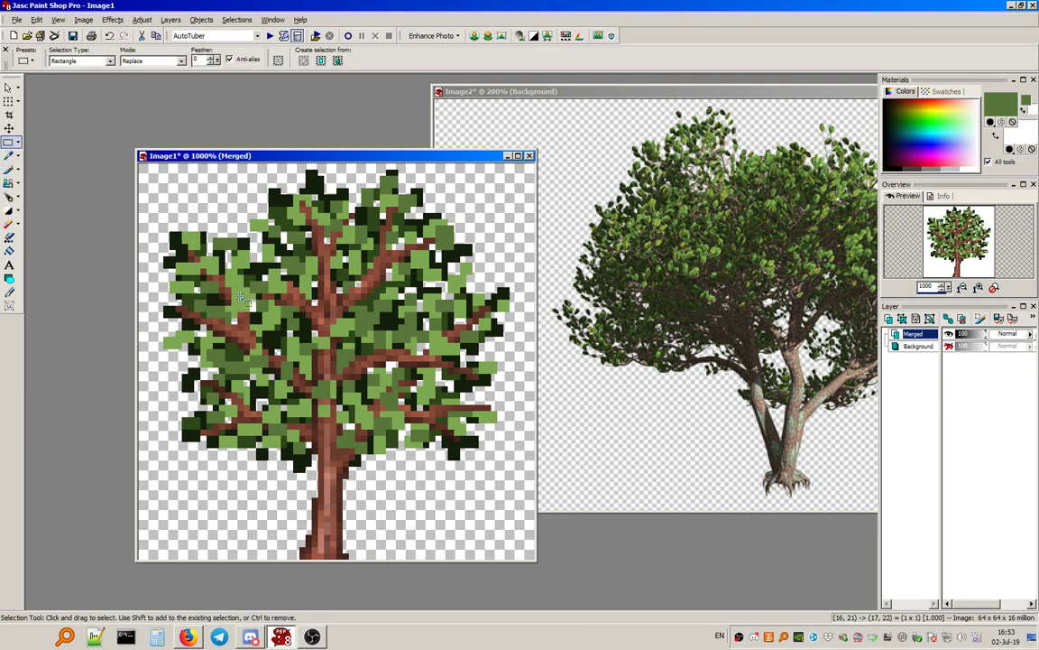
click(237, 19)
mouse_move(282, 120)
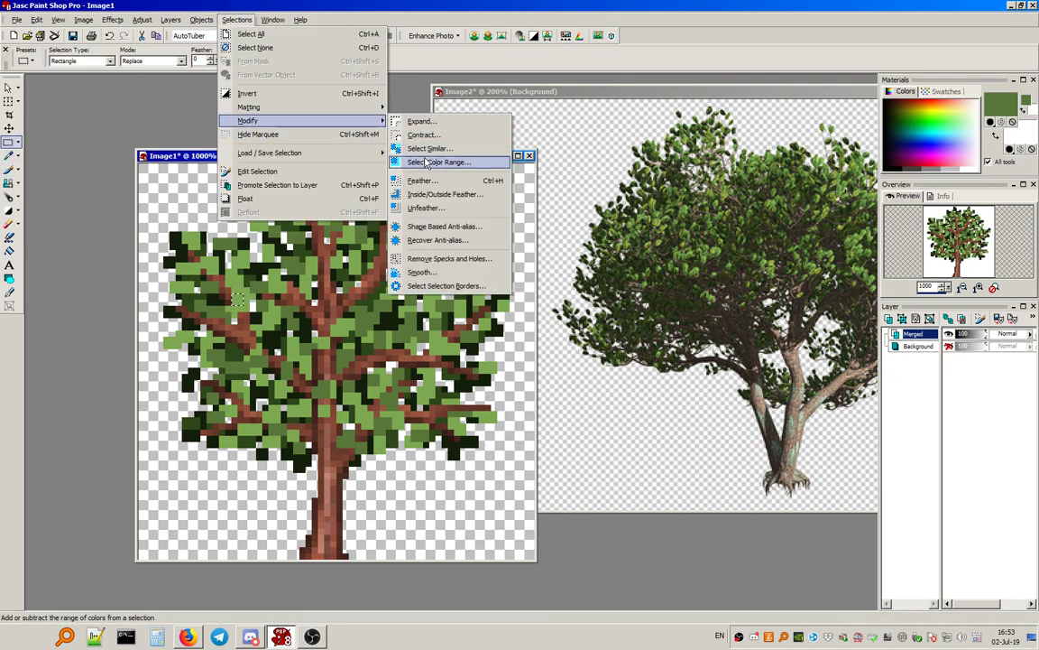
click(435, 162)
click(424, 257)
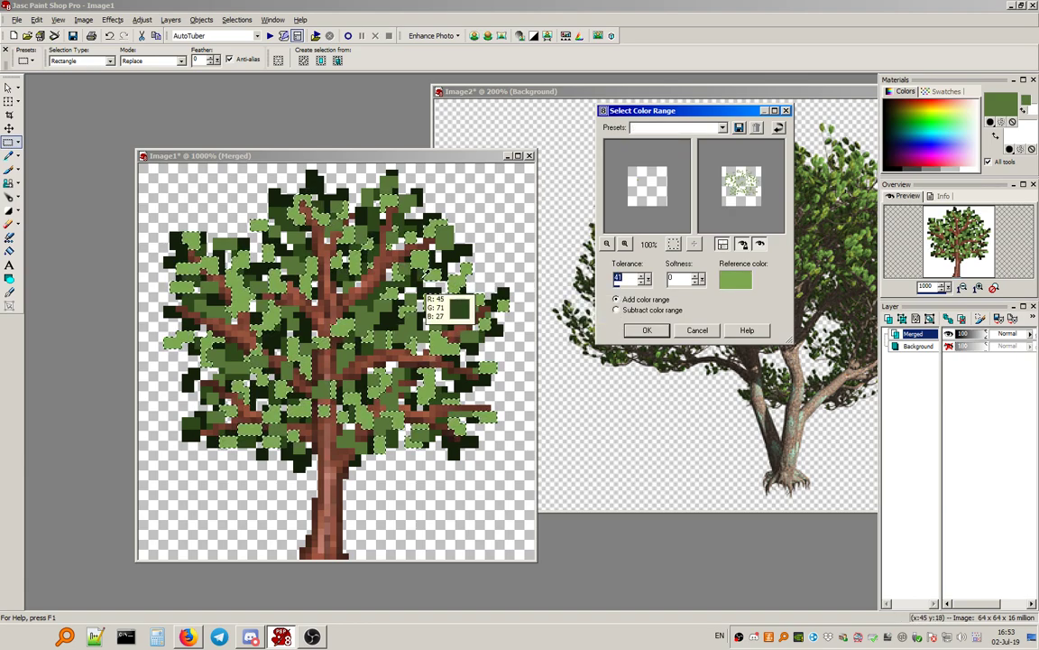
click(414, 285)
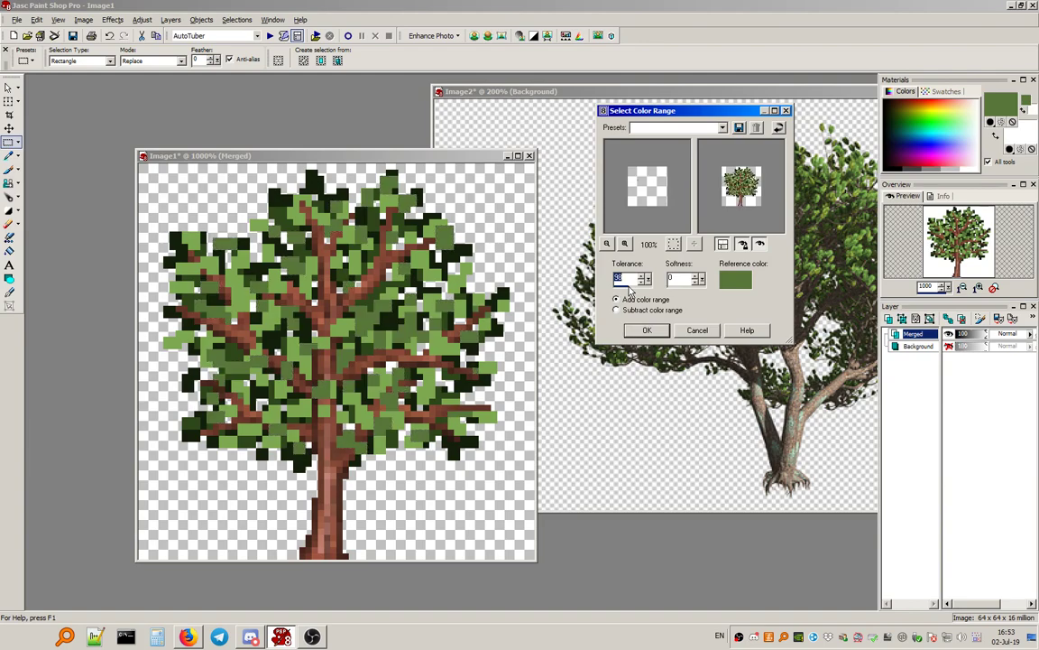
drag(629, 287, 625, 287)
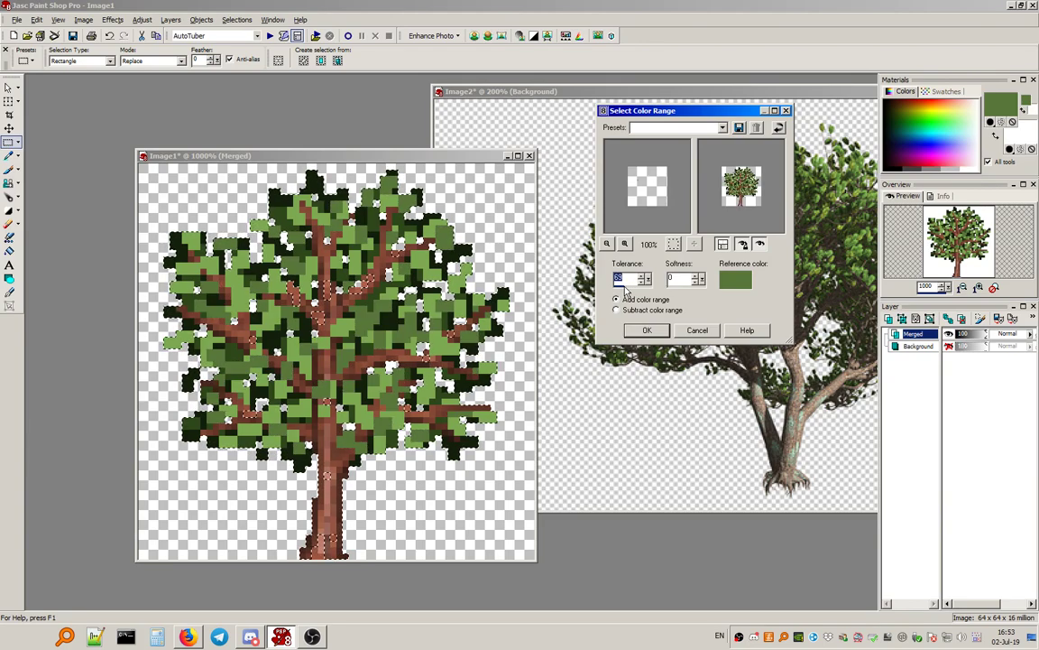
click(666, 330)
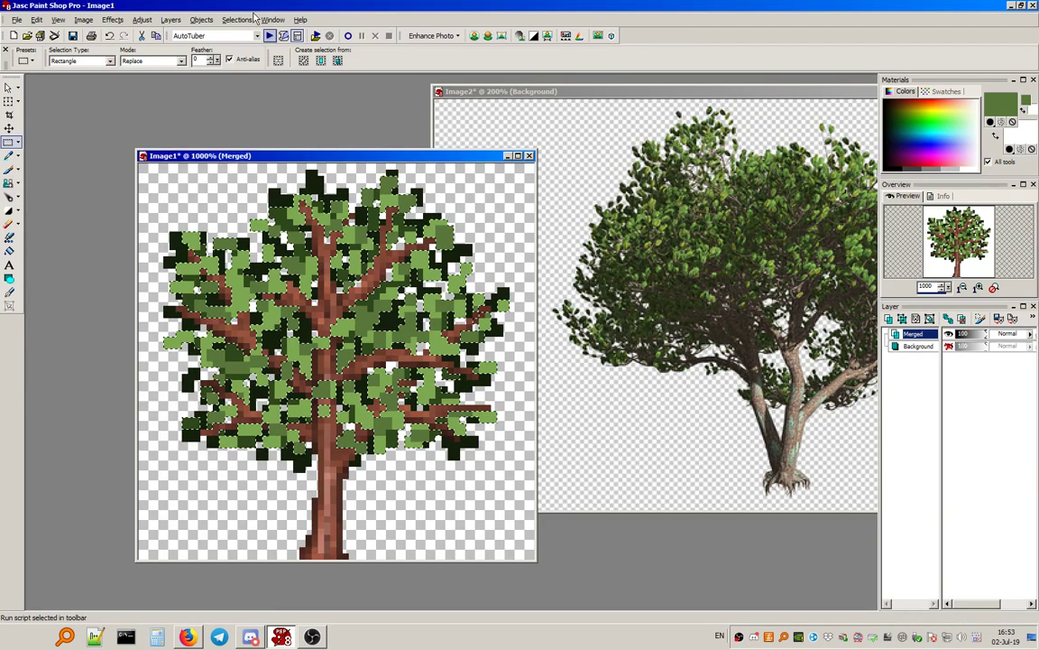
Add the darkest green leaves to the selection with Select Color Range at a tolerance of 20.
click(237, 19)
mouse_move(348, 123)
click(439, 161)
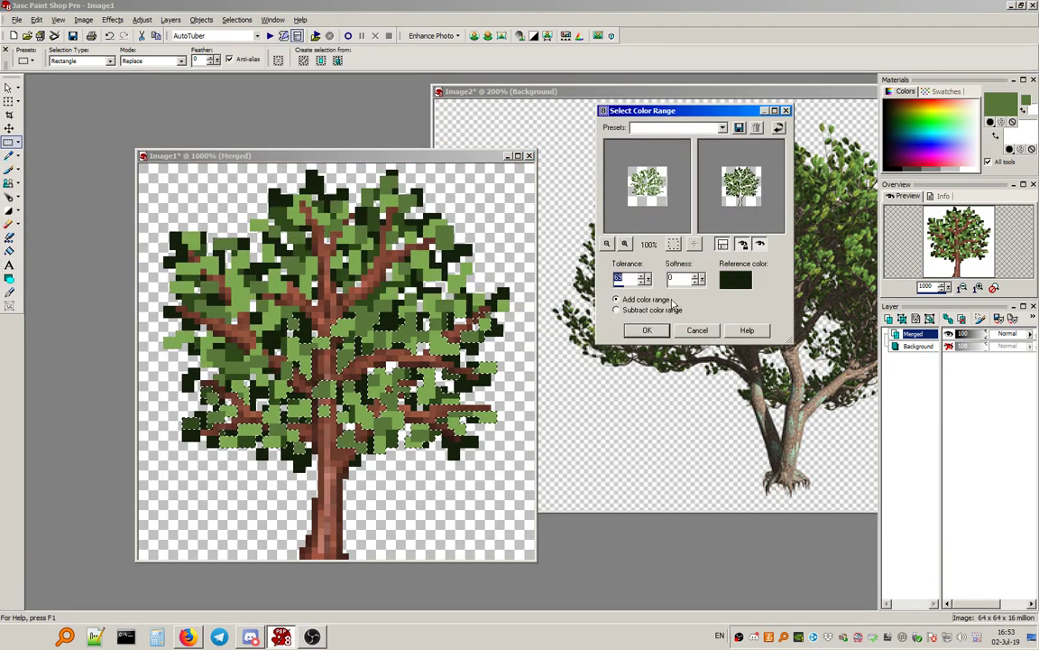
click(617, 286)
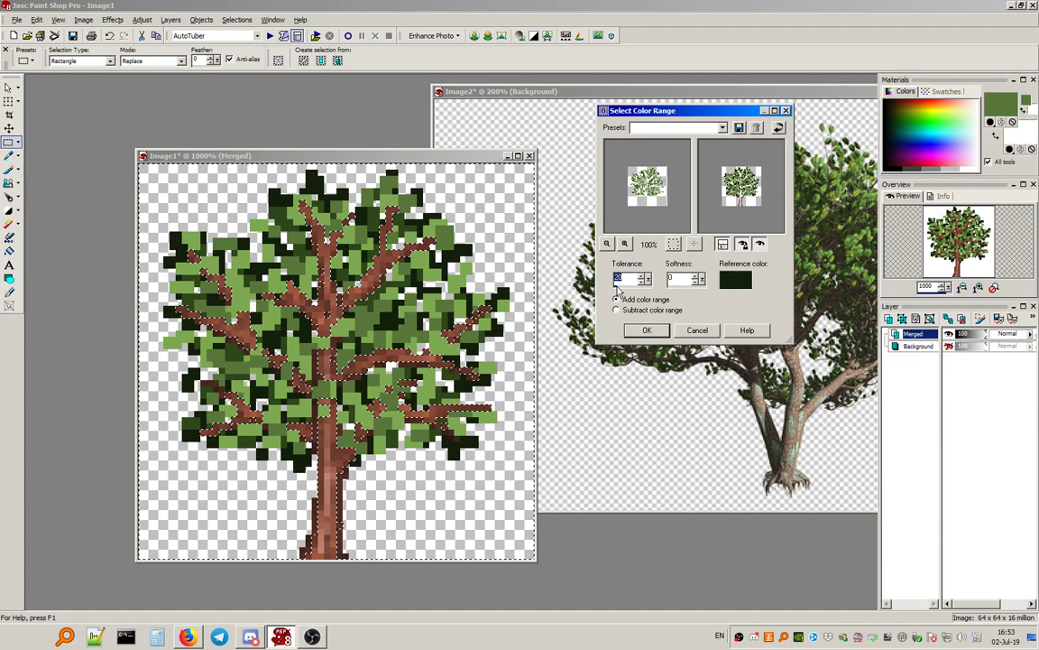
click(647, 330)
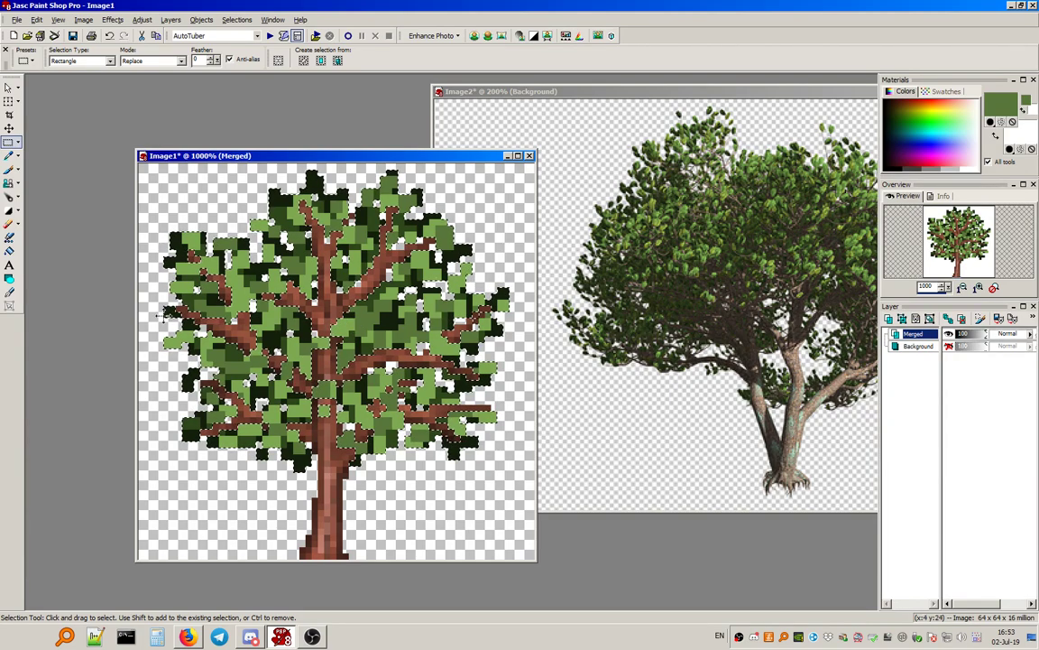
Lighten the upper-left foliage and darken the lower-right foliage using the Lighten/Darken brush at size 32.
click(9, 210)
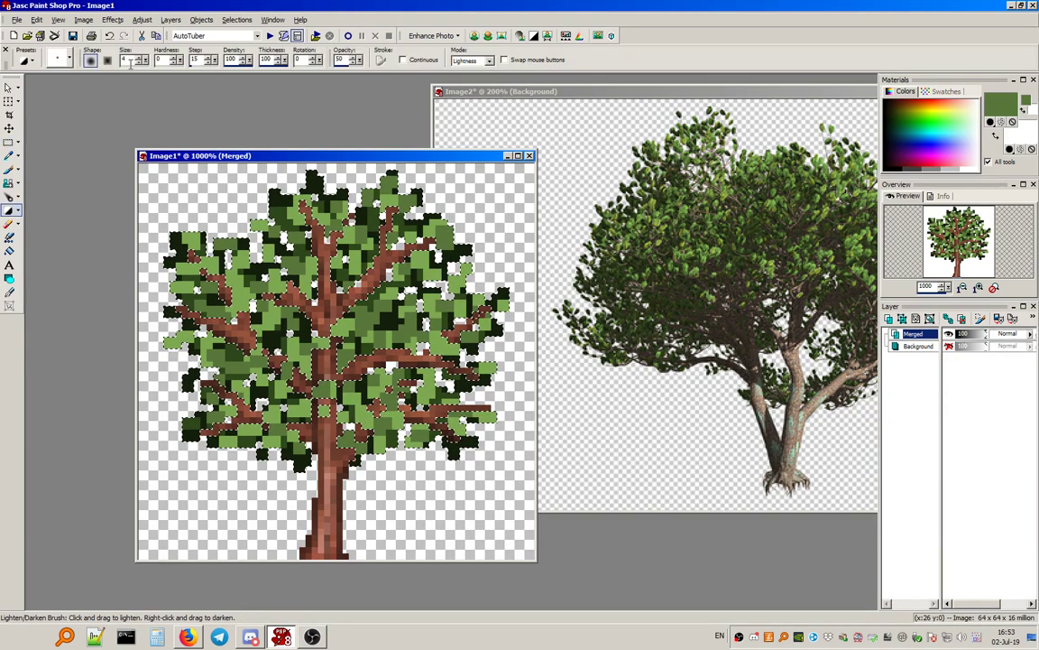
drag(132, 63, 98, 60)
text(32)
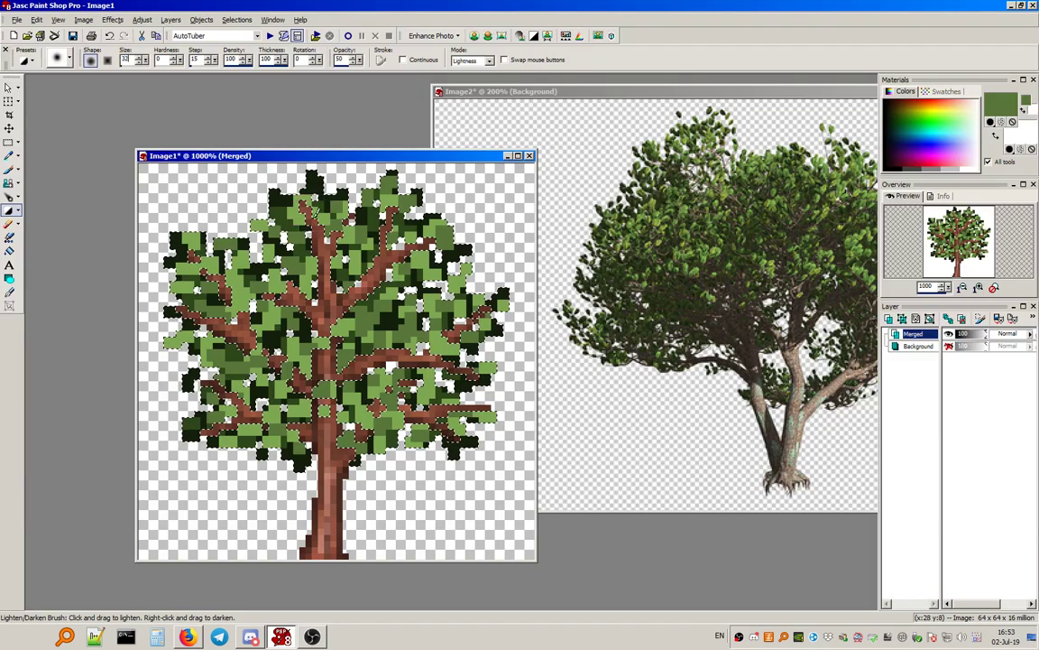
click(517, 155)
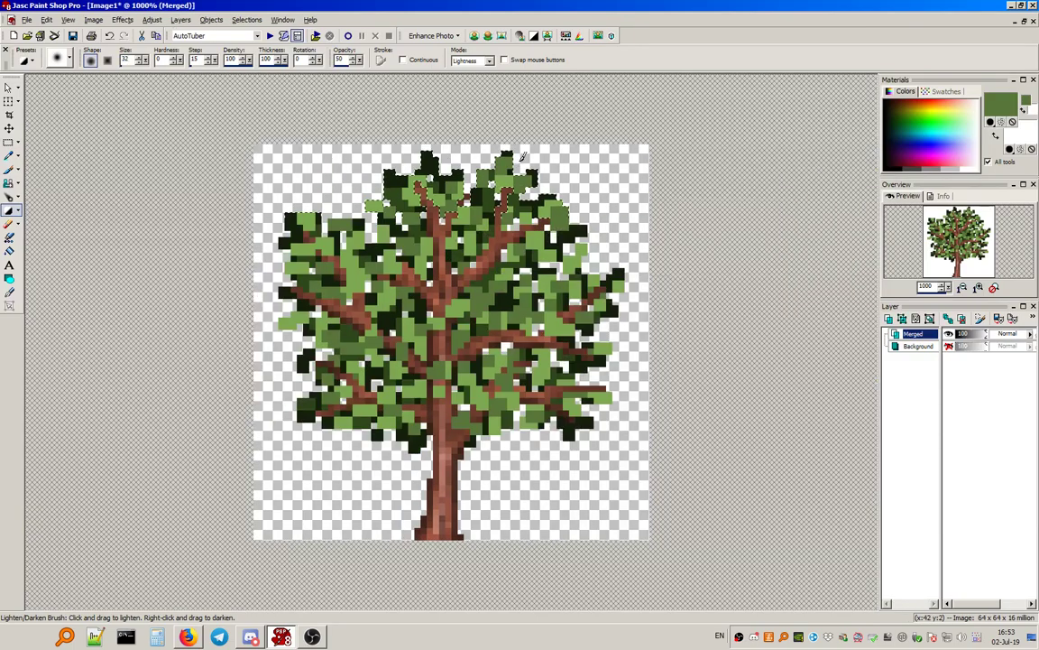
scroll(613, 241, down, 1)
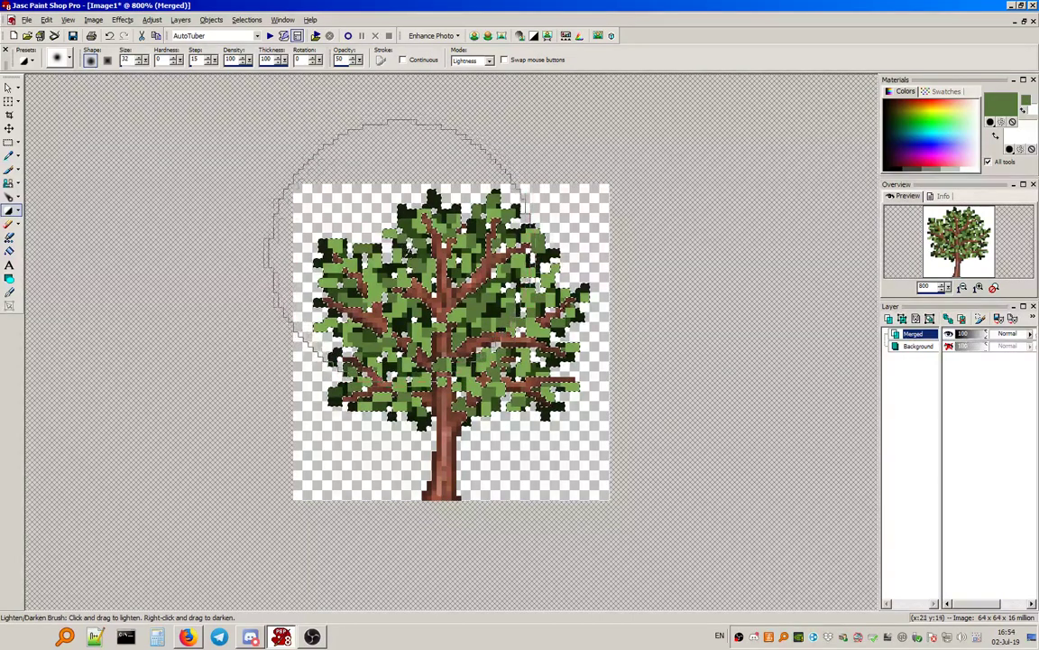
mouse_move(445, 276)
mouse_down()
mouse_move(381, 270)
mouse_move(416, 226)
mouse_move(423, 271)
mouse_move(396, 250)
mouse_move(396, 275)
mouse_move(428, 271)
mouse_move(451, 235)
mouse_move(469, 267)
mouse_move(436, 301)
mouse_move(408, 306)
mouse_move(446, 244)
mouse_move(501, 237)
mouse_move(577, 286)
mouse_move(593, 282)
mouse_move(594, 380)
mouse_move(570, 412)
mouse_move(484, 440)
mouse_move(409, 442)
mouse_move(343, 435)
mouse_move(296, 405)
mouse_move(416, 462)
mouse_move(575, 442)
mouse_move(618, 329)
mouse_move(547, 403)
mouse_move(498, 434)
mouse_move(317, 399)
mouse_move(532, 366)
mouse_move(553, 386)
mouse_move(583, 361)
mouse_move(545, 383)
mouse_move(577, 347)
mouse_move(600, 269)
mouse_move(559, 357)
mouse_move(515, 384)
mouse_move(426, 411)
mouse_move(348, 416)
mouse_move(312, 389)
mouse_move(316, 361)
mouse_move(471, 298)
mouse_move(468, 237)
mouse_move(432, 172)
mouse_up()
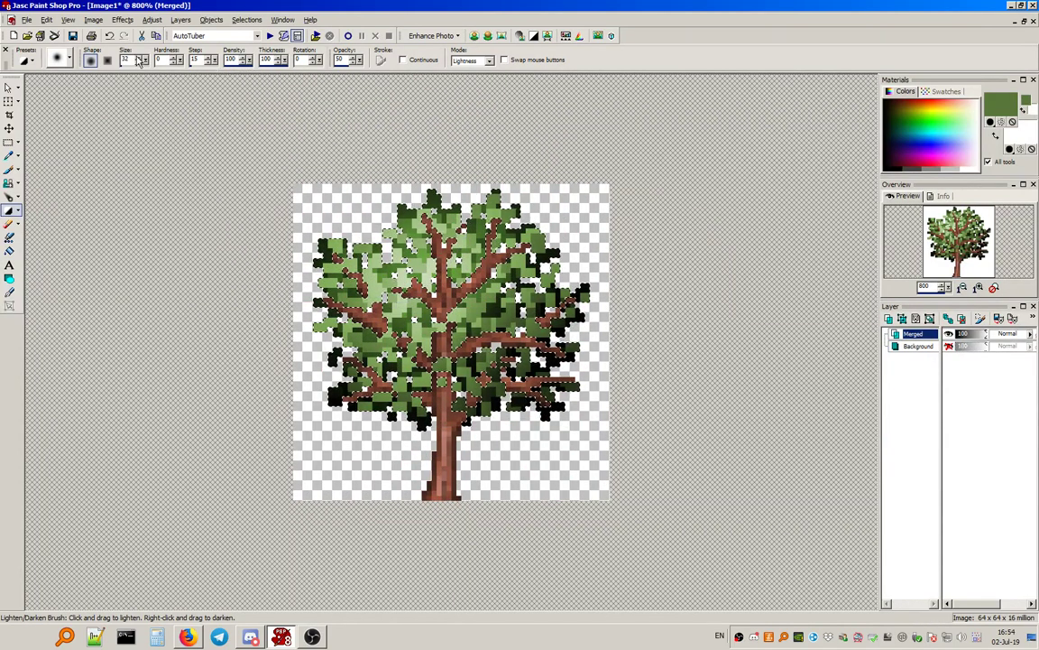
Set the brush size to 8 and bring the tree photo forward alongside the sprite to study its foliage shading.
drag(129, 62, 111, 66)
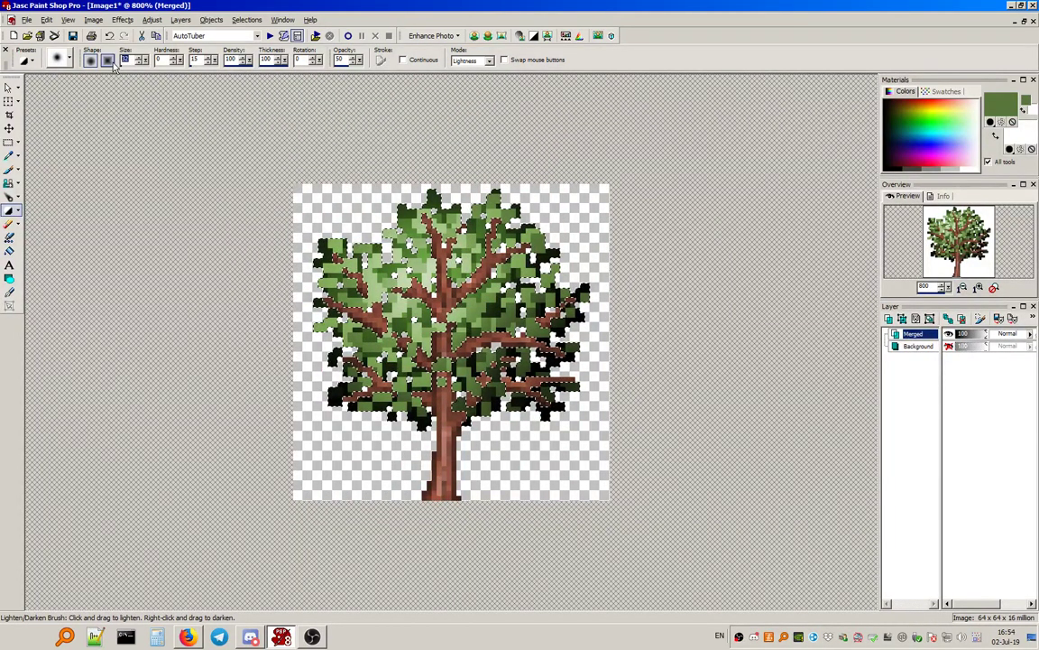
text(8)
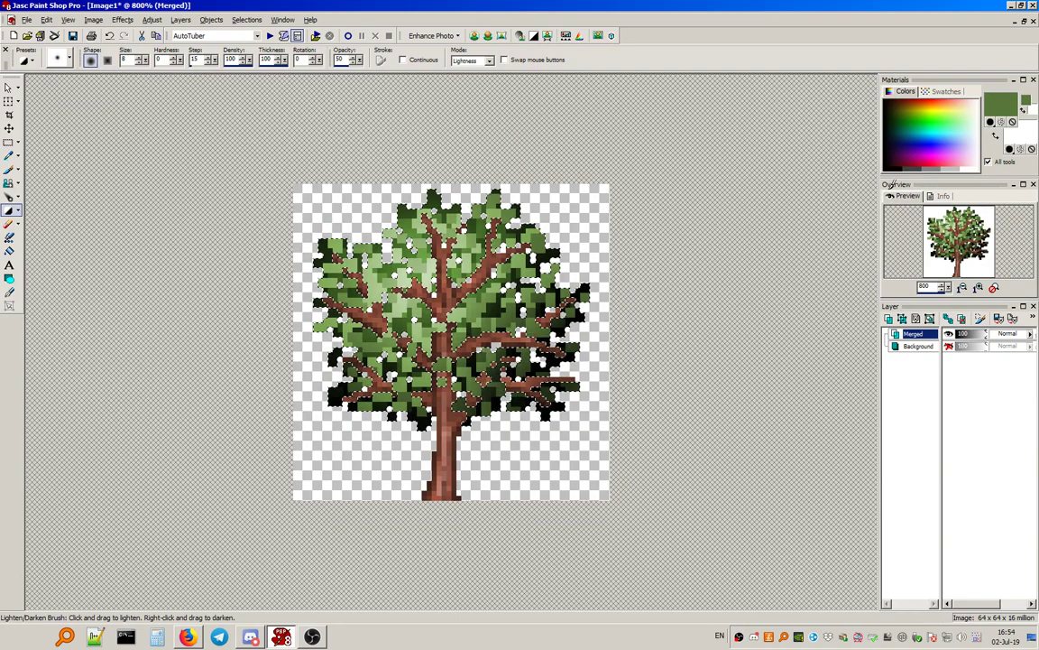
click(1027, 21)
drag(436, 157, 359, 147)
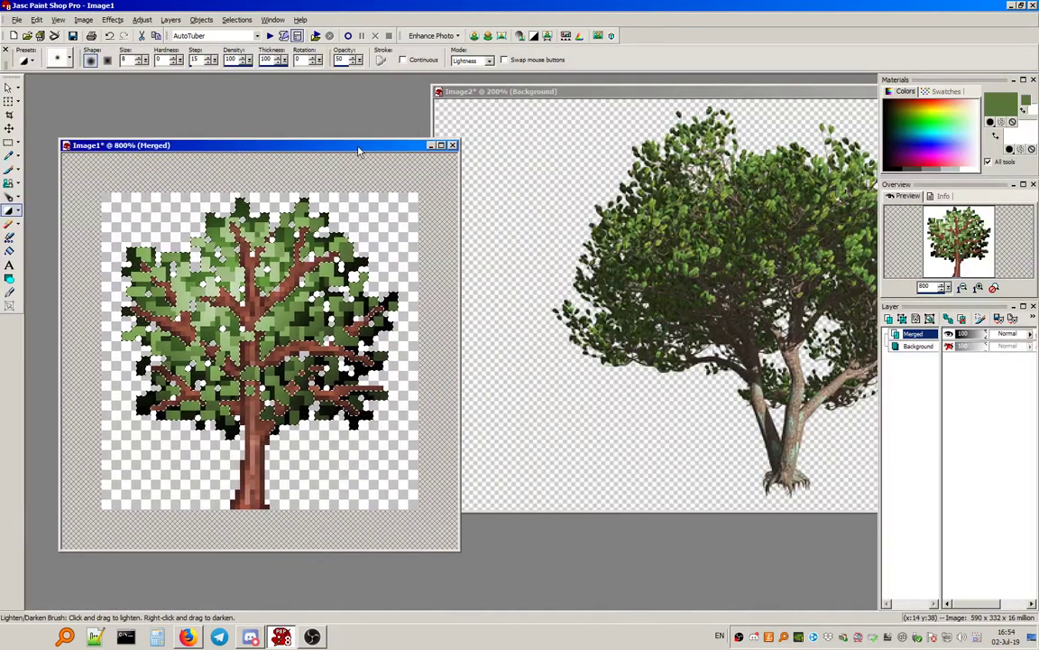
drag(659, 92, 479, 170)
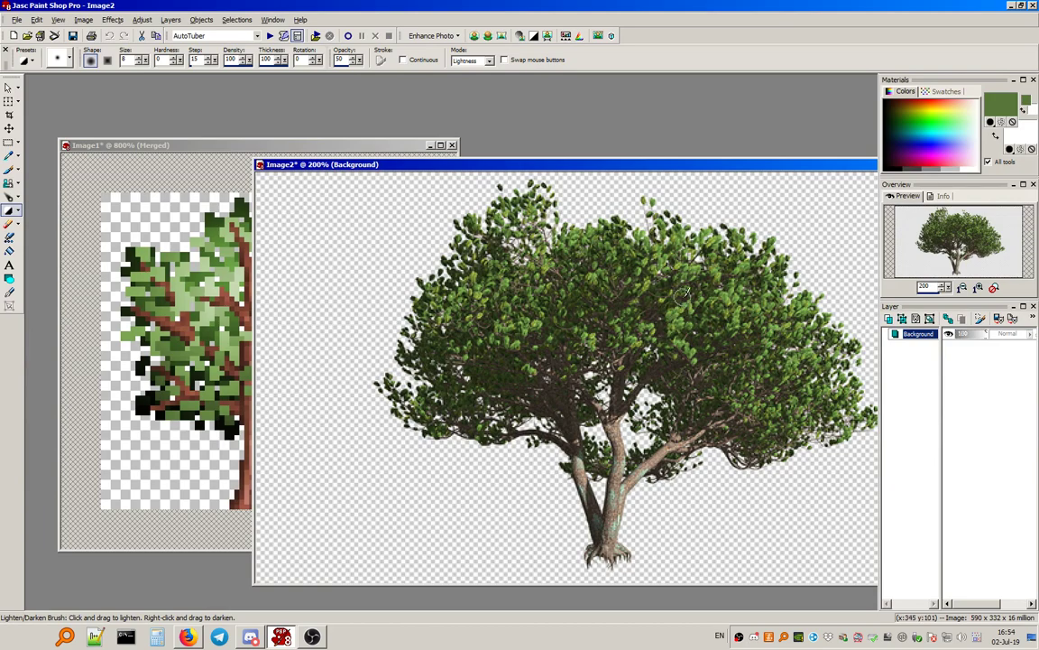
Shade the sprite's foliage into separate clumps with a size 16 Lighten/Darken brush, lightening their tops and darkening the leaves beneath them.
click(228, 145)
double_click(125, 60)
text(16)
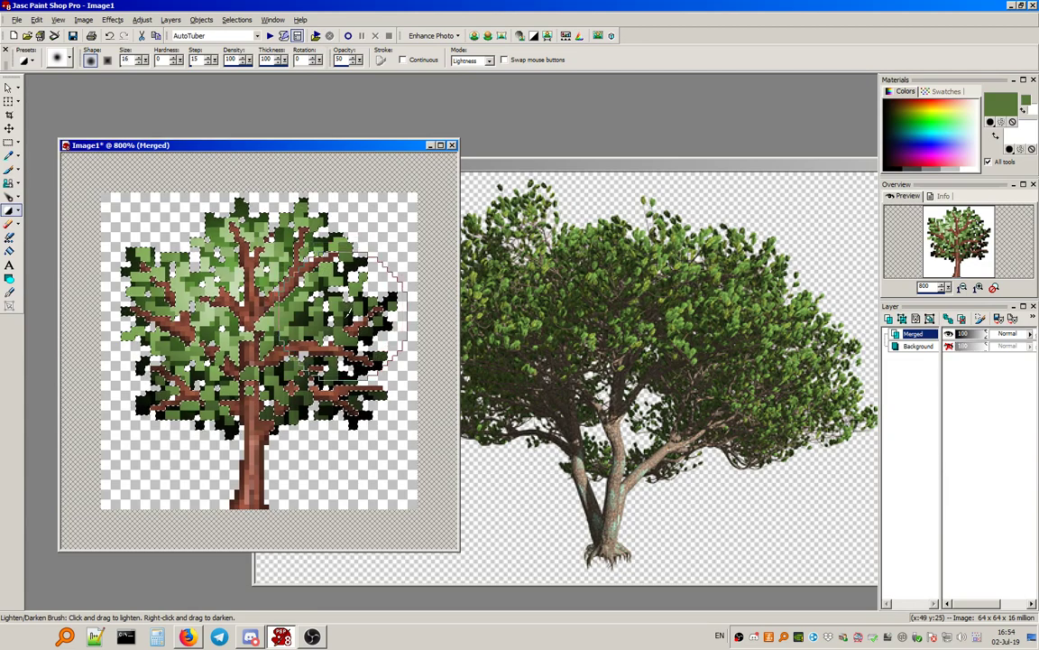
drag(345, 319, 326, 349)
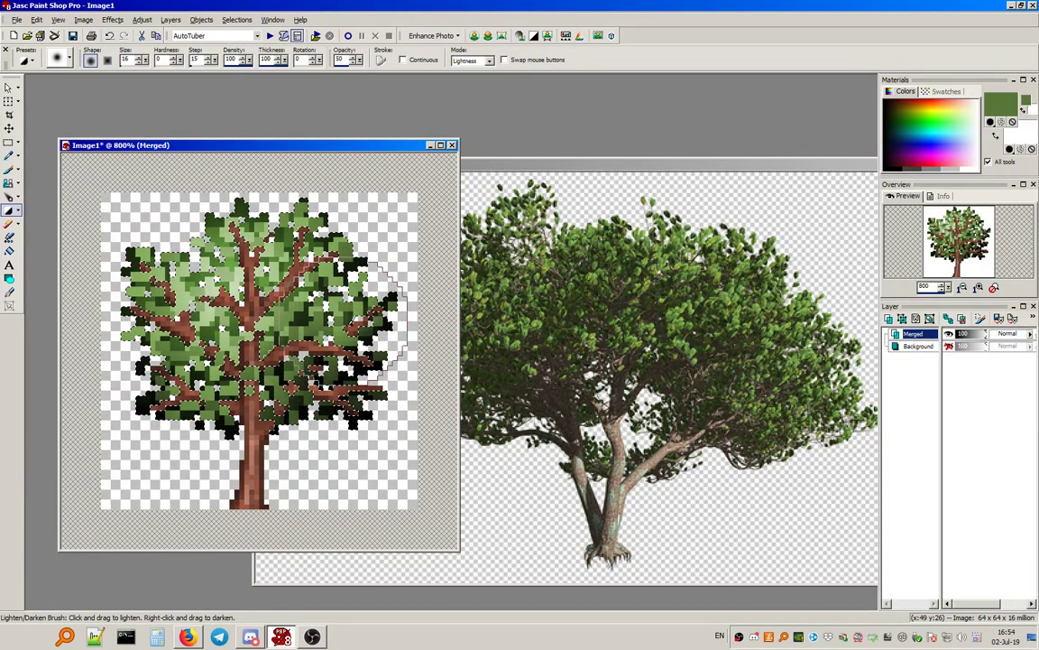
mouse_move(383, 311)
mouse_down()
mouse_move(395, 336)
mouse_move(384, 358)
mouse_move(332, 361)
mouse_move(383, 348)
mouse_move(387, 329)
mouse_move(381, 356)
mouse_move(350, 368)
mouse_up()
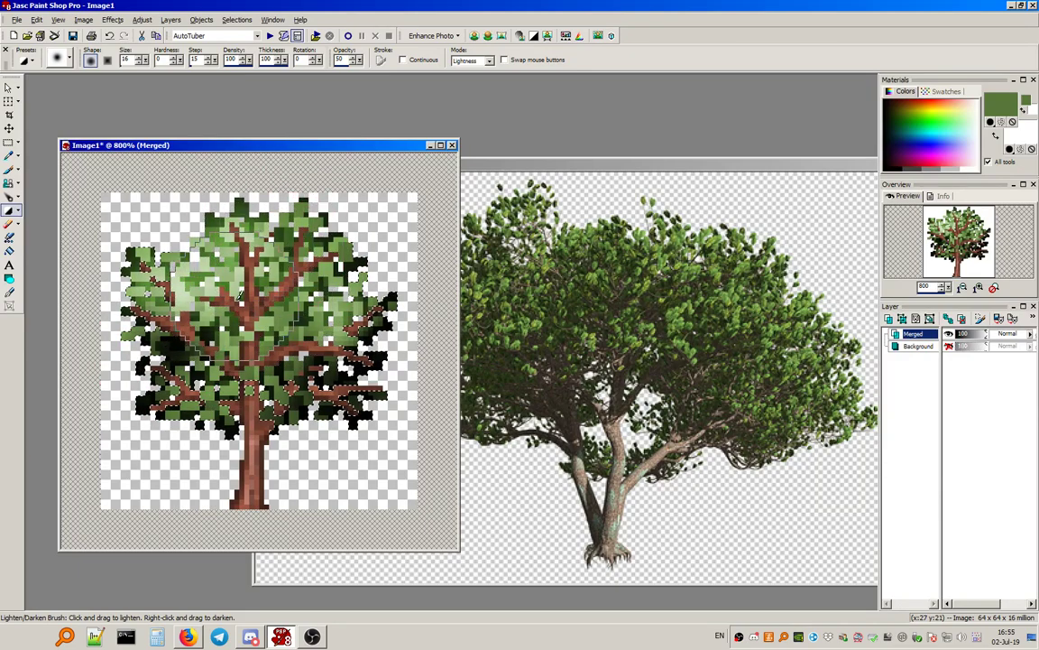
drag(318, 233, 308, 263)
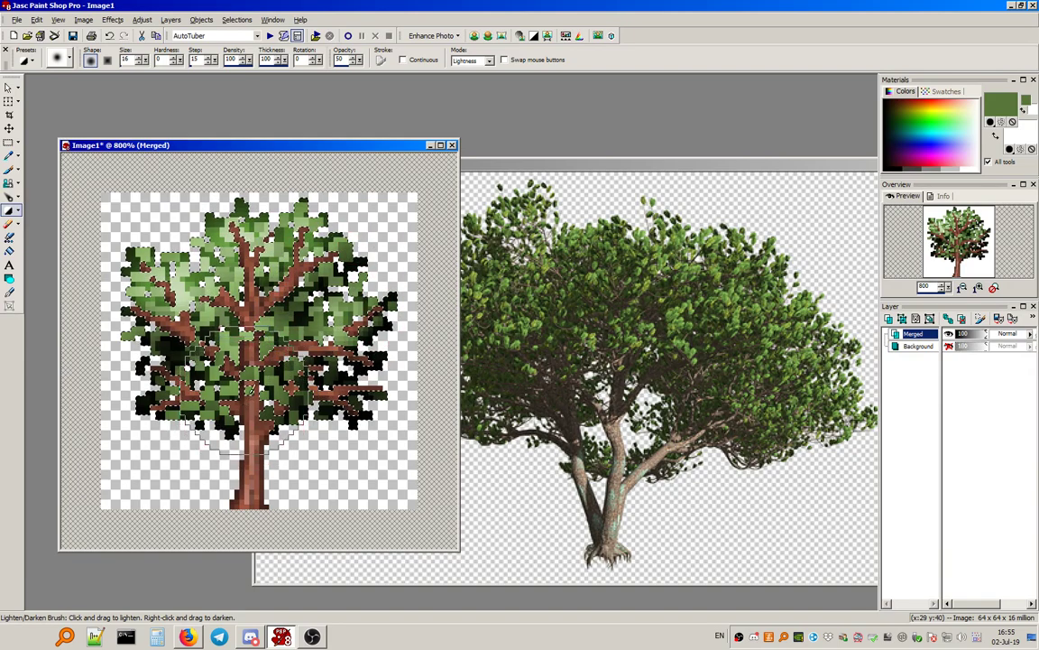
scroll(203, 146, up, 1)
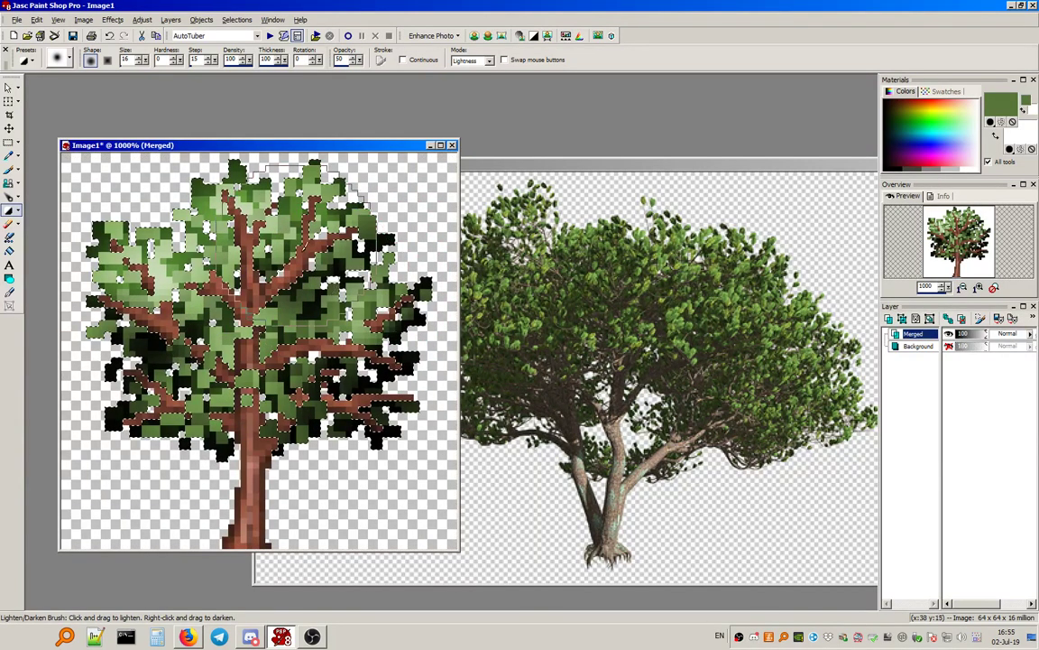
scroll(222, 146, down, 1)
drag(229, 147, 346, 165)
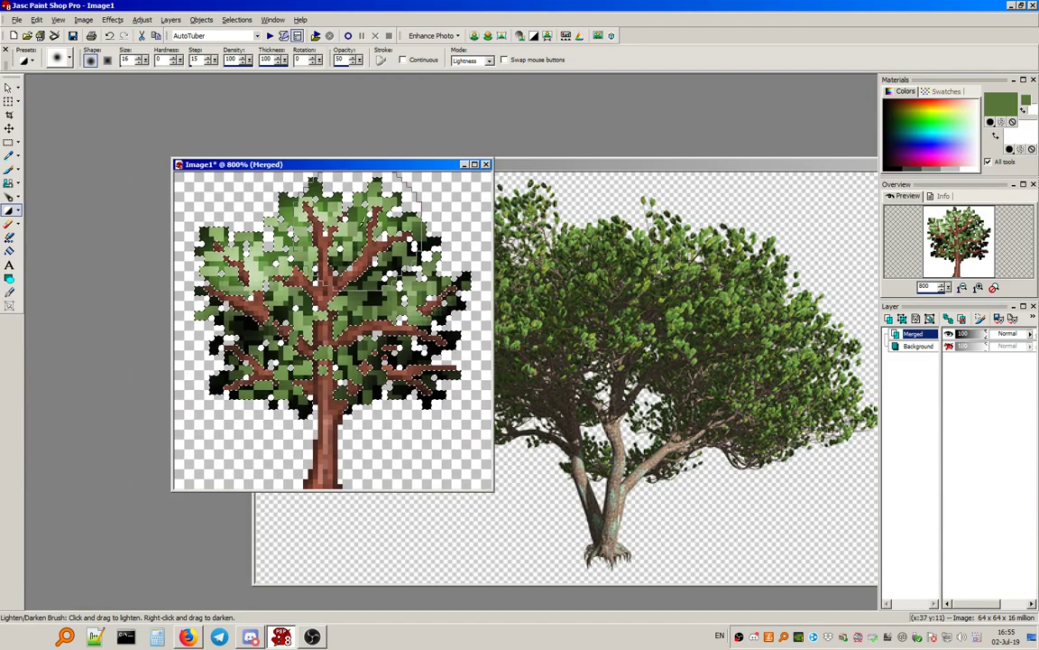
scroll(345, 165, up, 1)
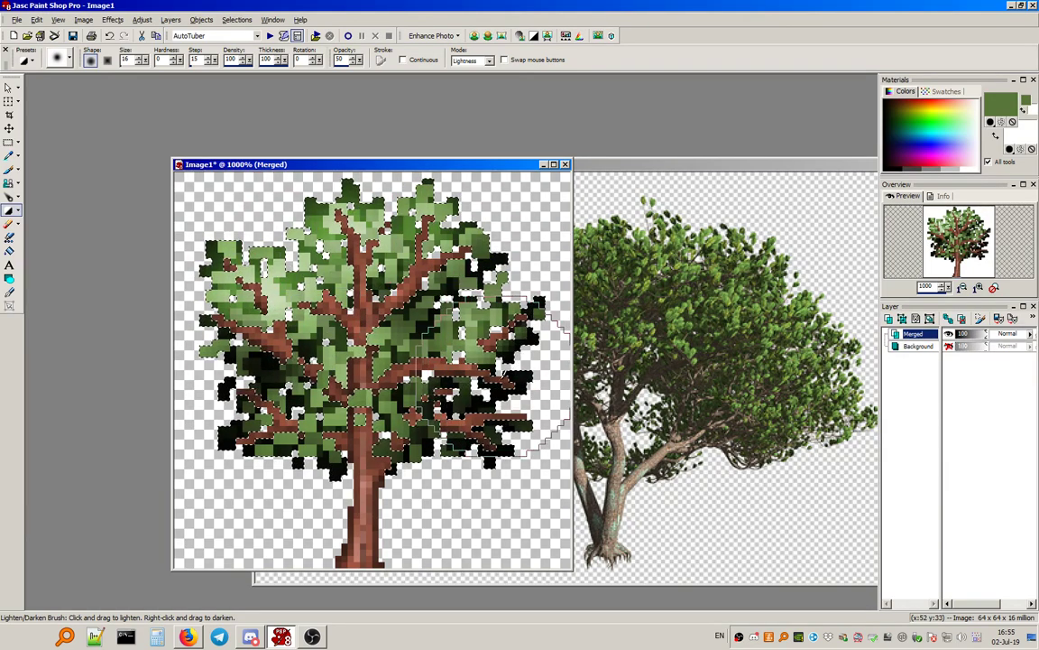
click(141, 19)
mouse_move(212, 56)
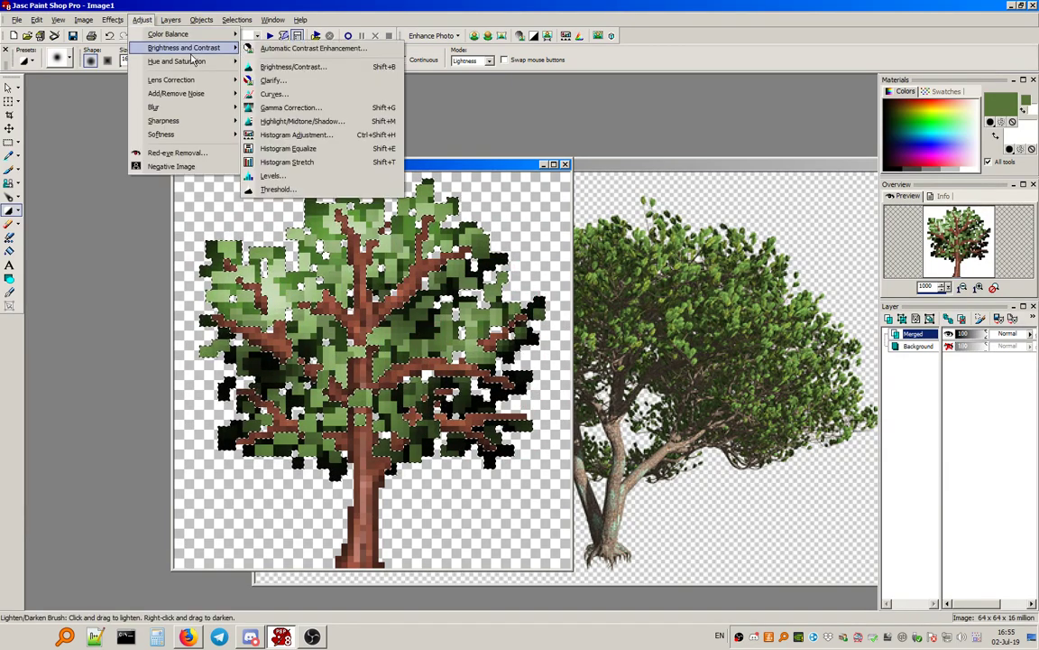
click(290, 67)
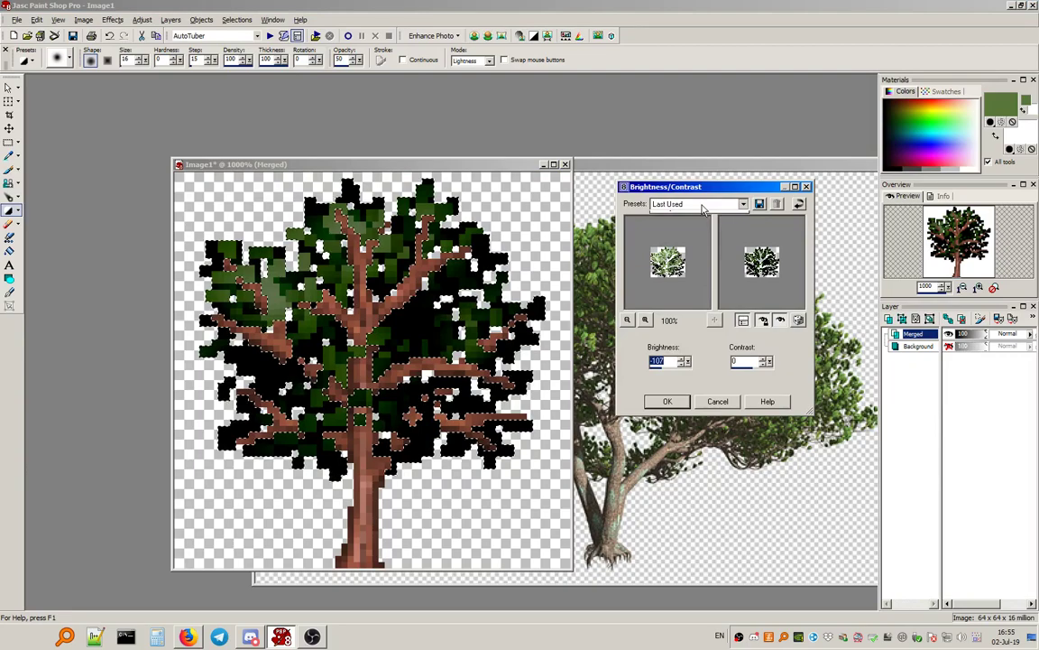
click(750, 368)
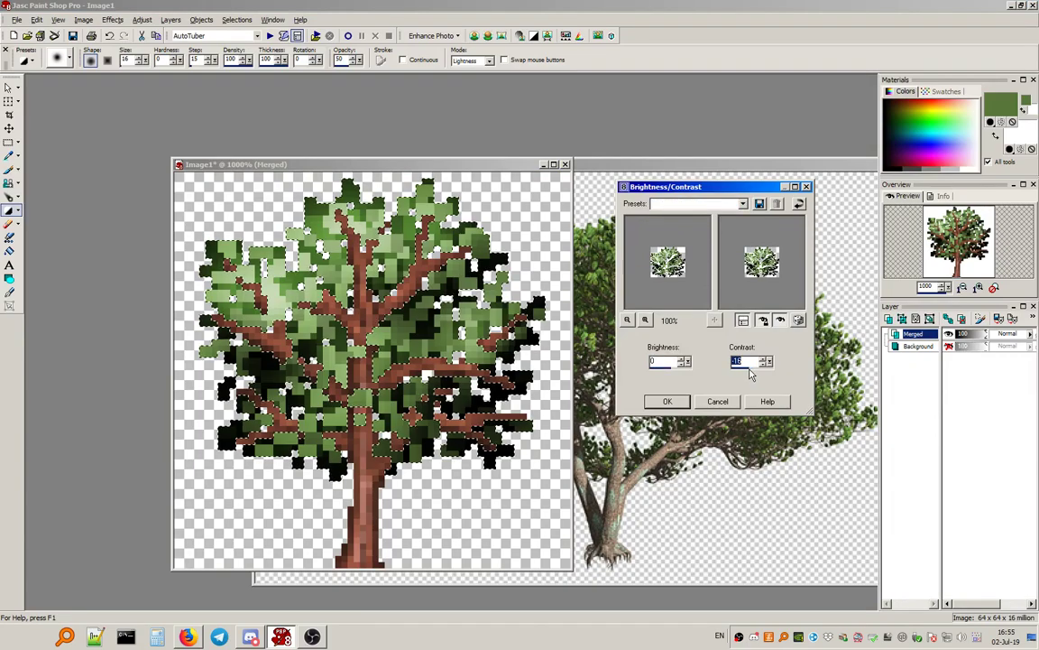
drag(749, 369, 747, 368)
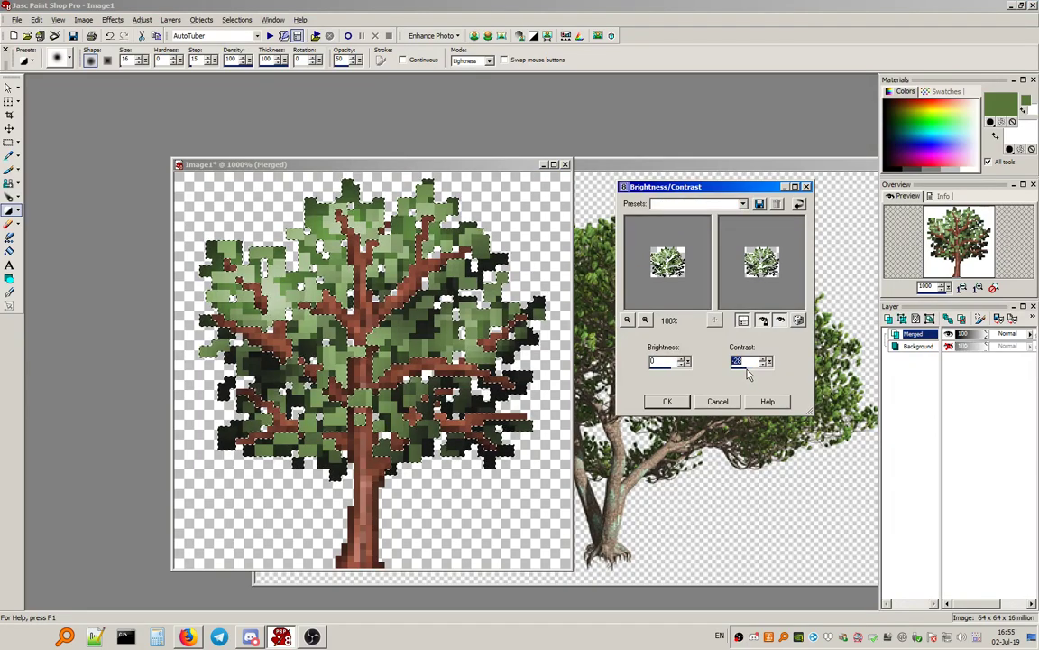
click(722, 408)
Lift the darkest tones of the selected leaves with Curves, starting from the Default preset and adding points at 126 to 117 and 66 to 76.
click(141, 19)
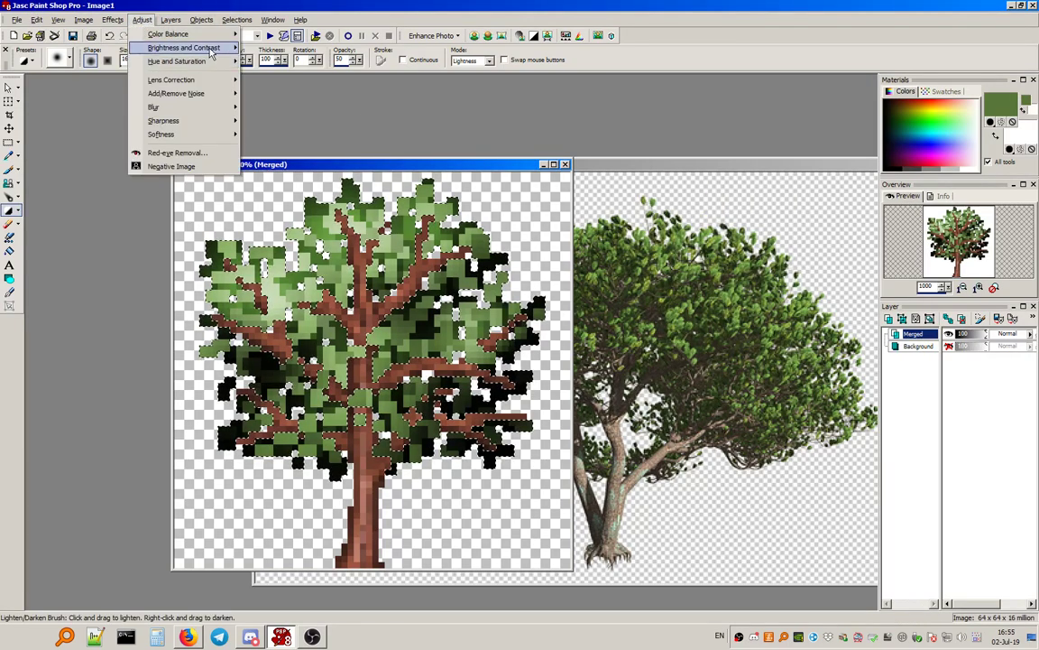
mouse_move(210, 53)
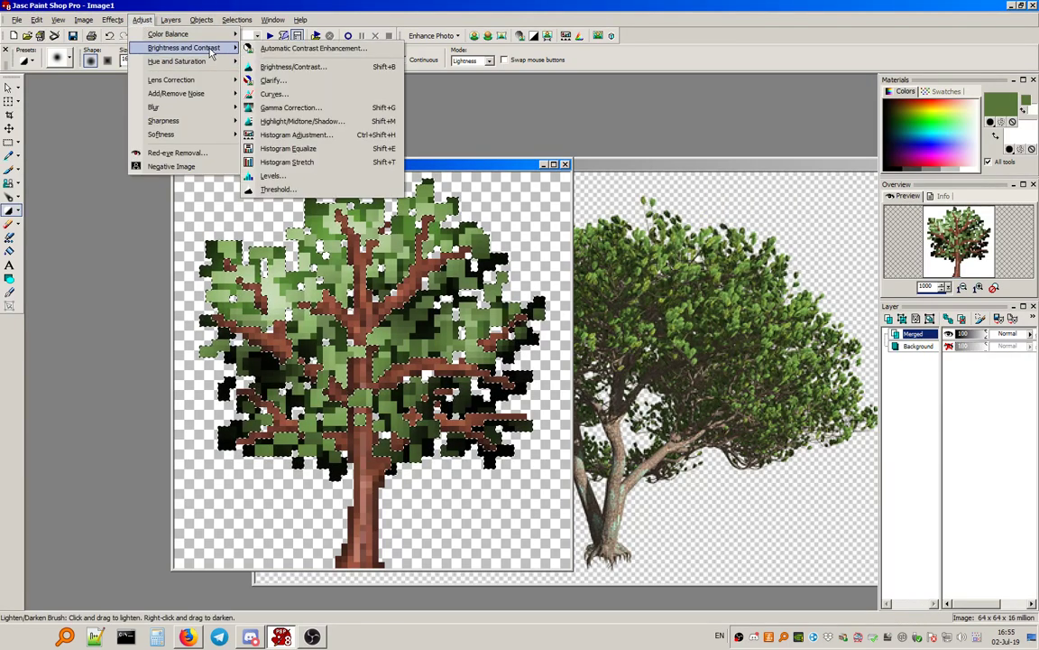
click(298, 95)
click(813, 210)
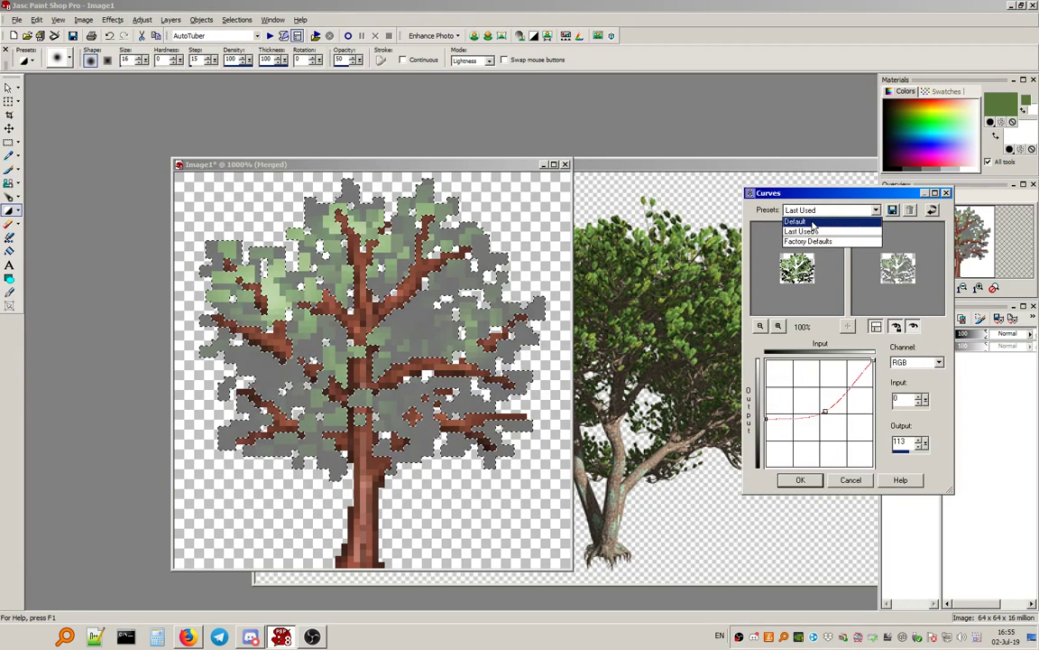
click(803, 223)
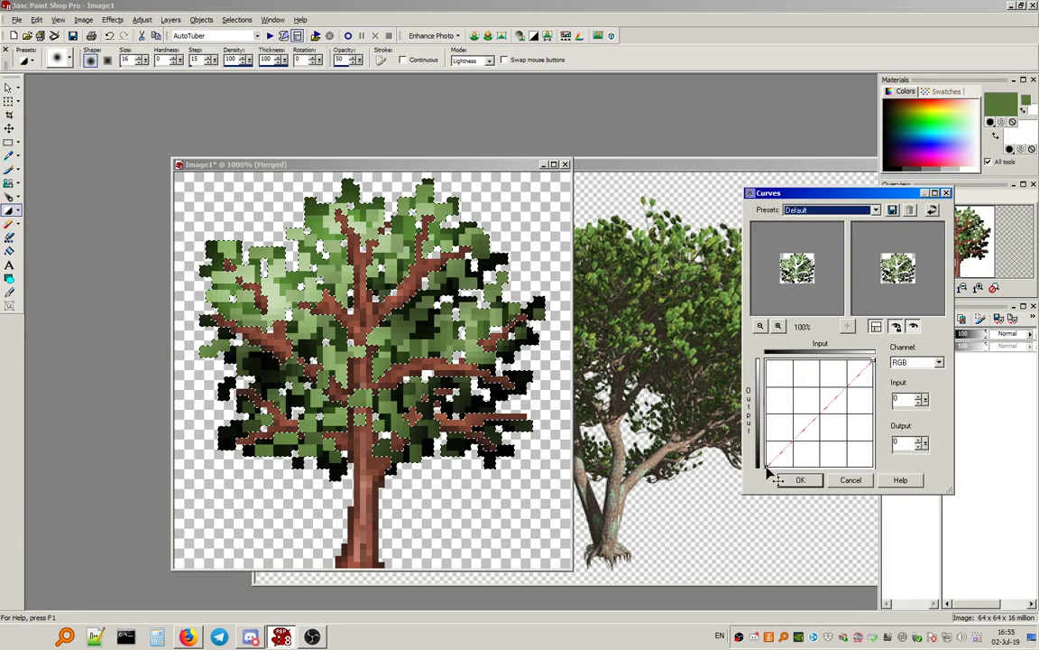
drag(767, 467, 766, 446)
drag(816, 406, 821, 418)
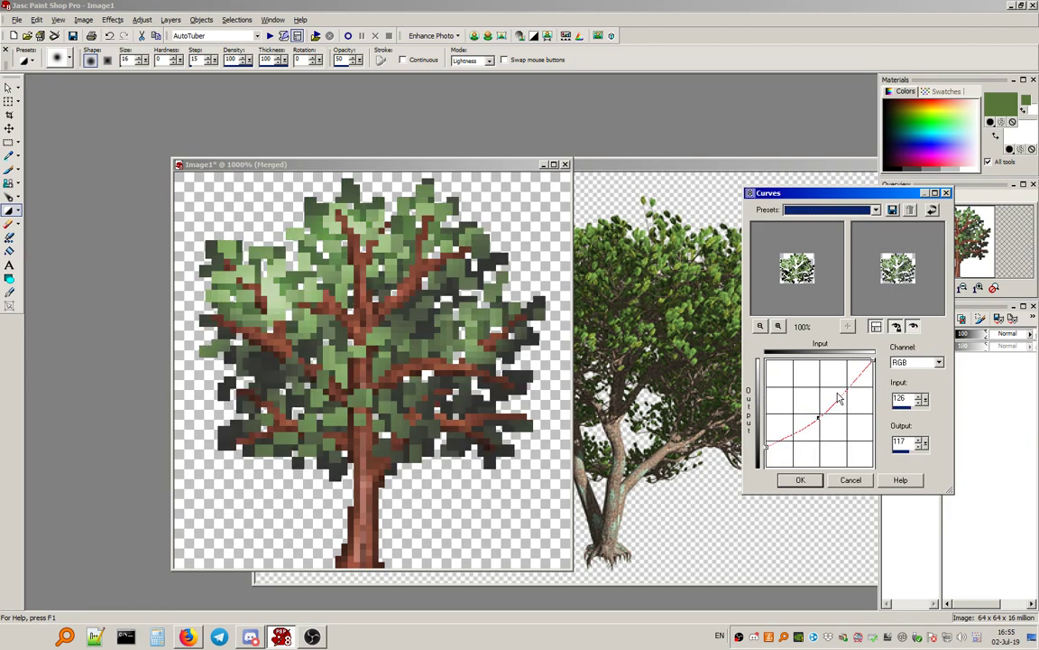
drag(783, 437, 791, 440)
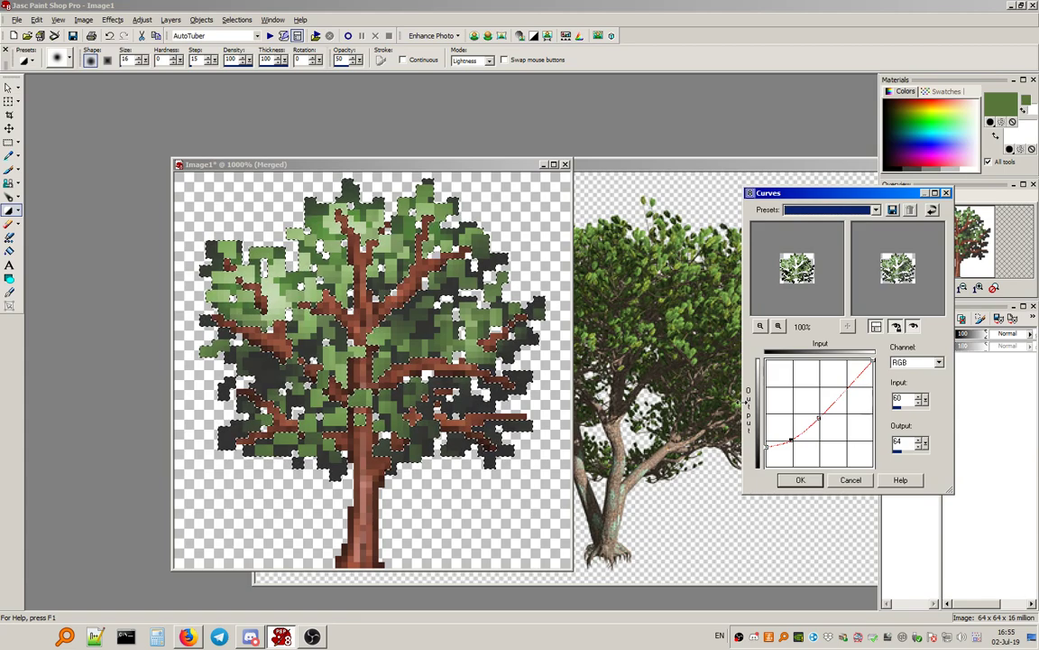
drag(792, 441, 793, 437)
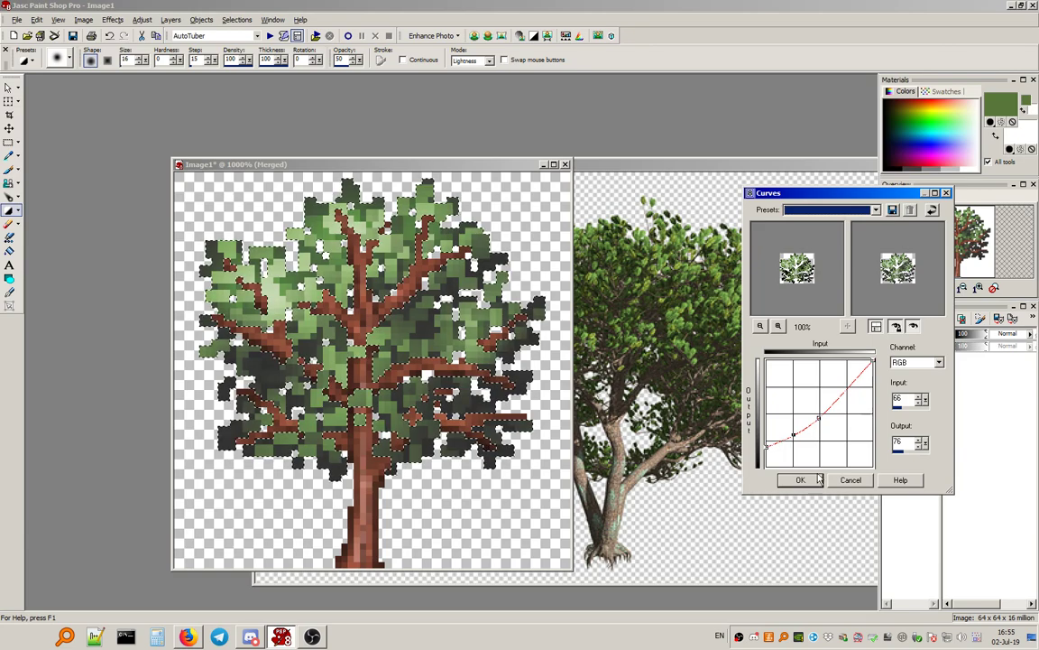
click(800, 479)
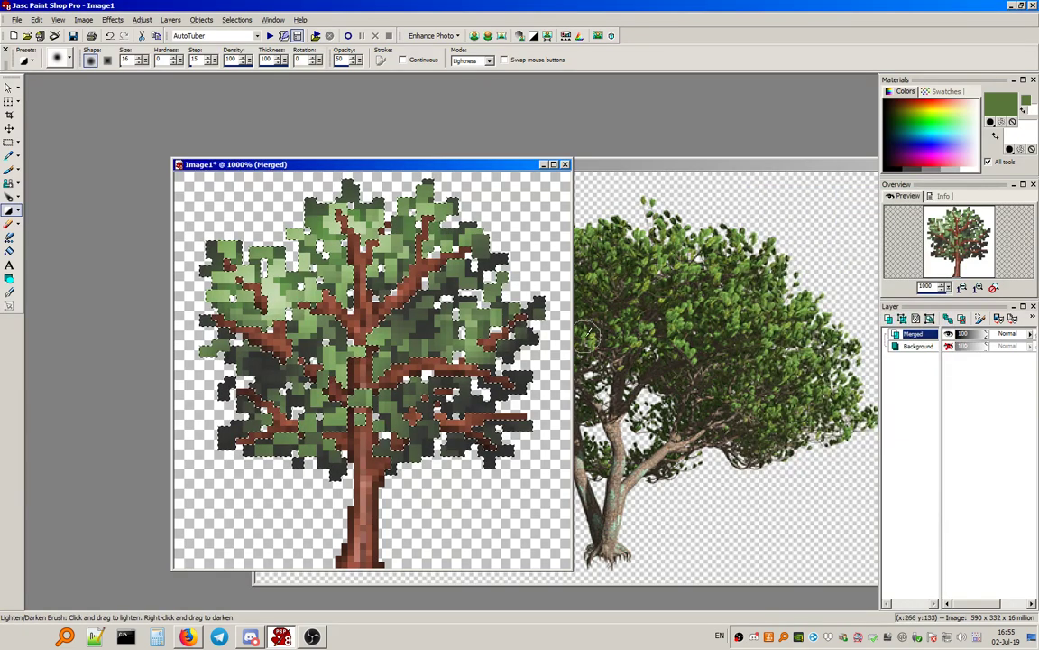
Raise the saturation of the selected leaves with Hue/Saturation/Lightness, starting from the factory default settings.
click(142, 21)
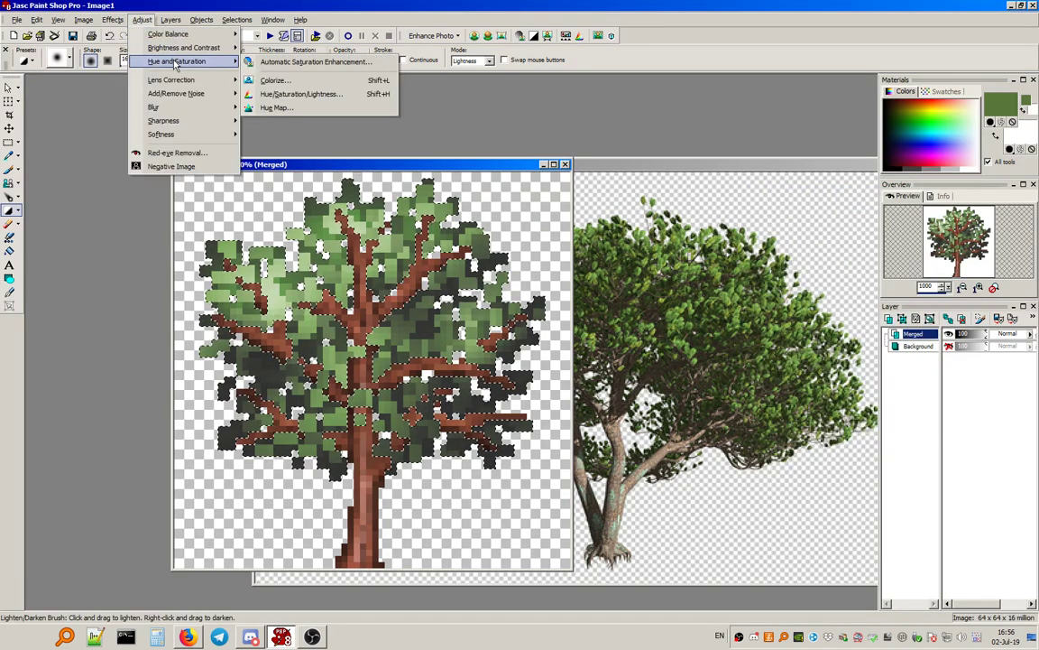
click(202, 6)
click(142, 20)
mouse_move(209, 63)
click(273, 95)
click(651, 217)
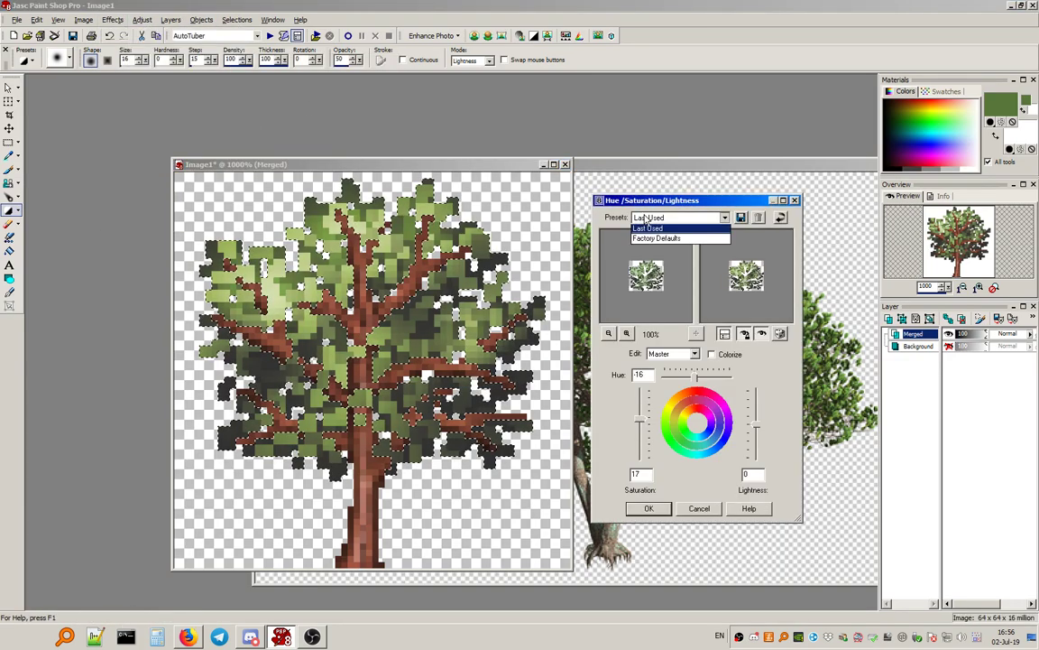
click(653, 229)
drag(639, 429, 640, 406)
click(653, 505)
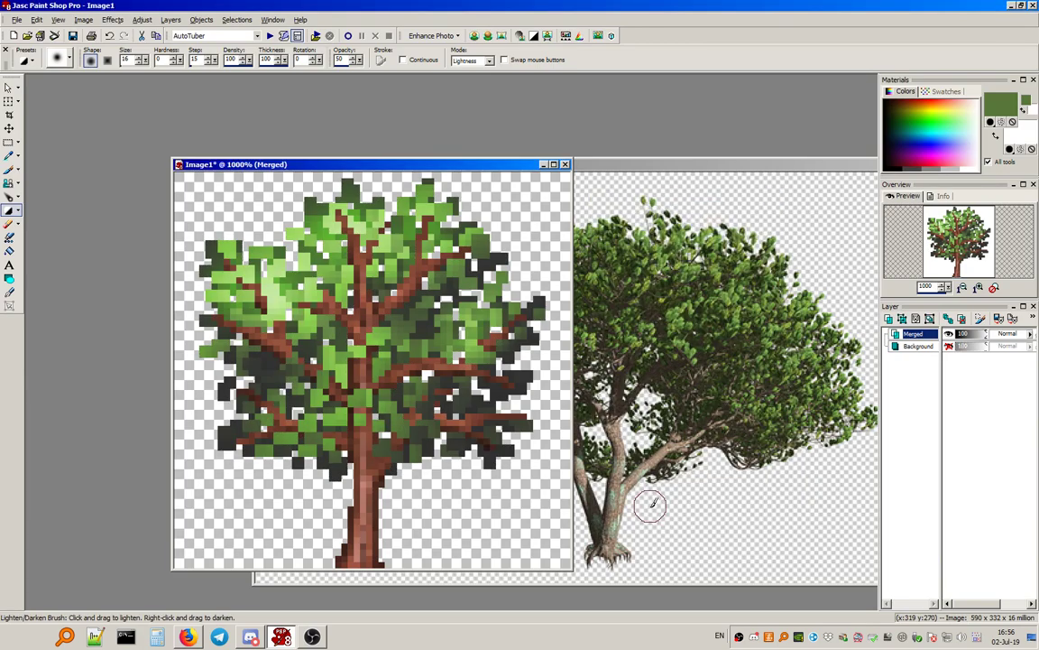
scroll(321, 341, down, 5)
scroll(334, 354, up, 5)
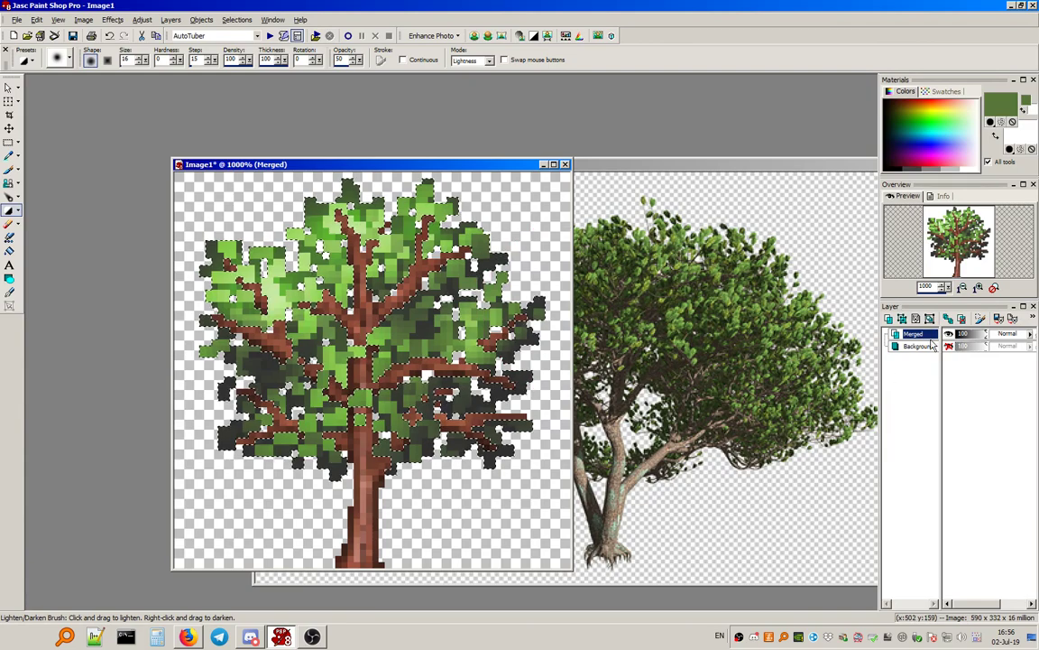
Bring the tree photo forward to compare its foliage colours, and return to the sprite image.
mouse_move(931, 340)
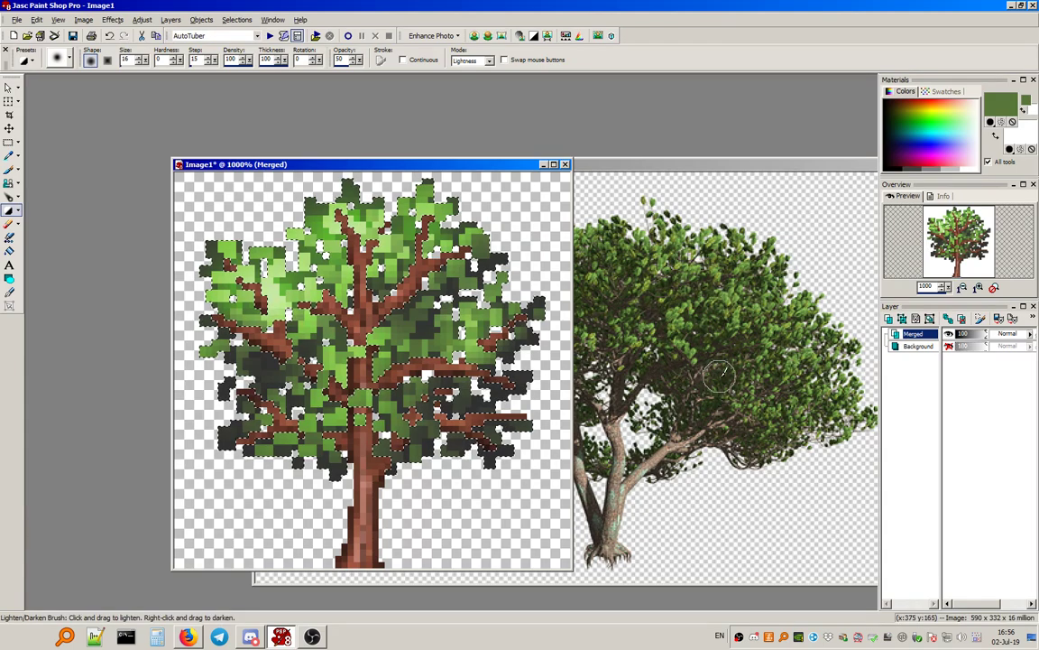
click(698, 168)
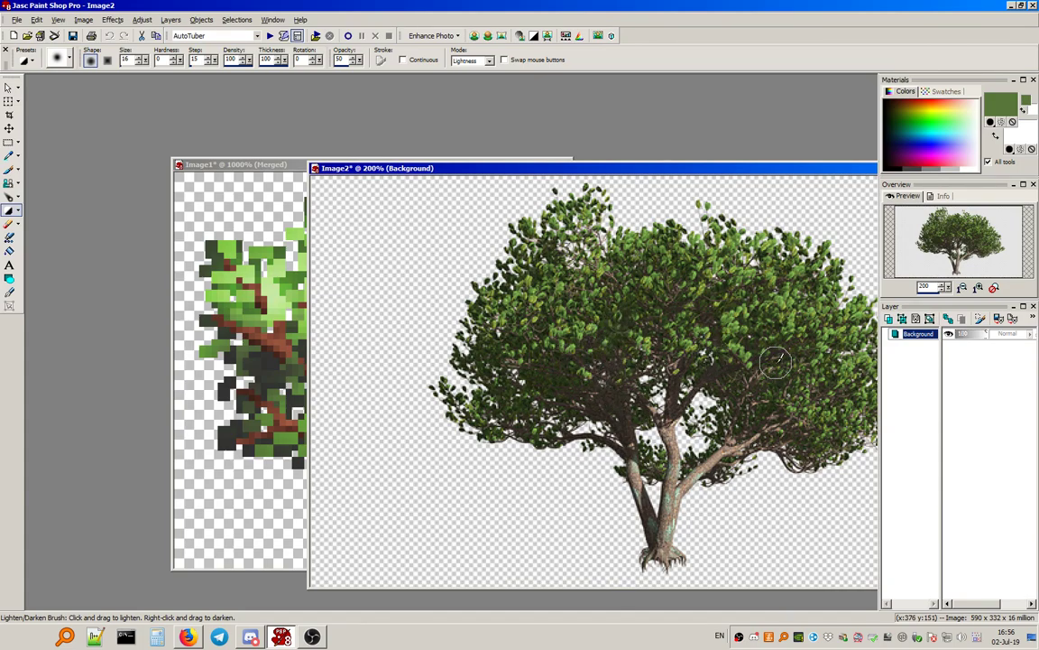
drag(271, 166, 229, 154)
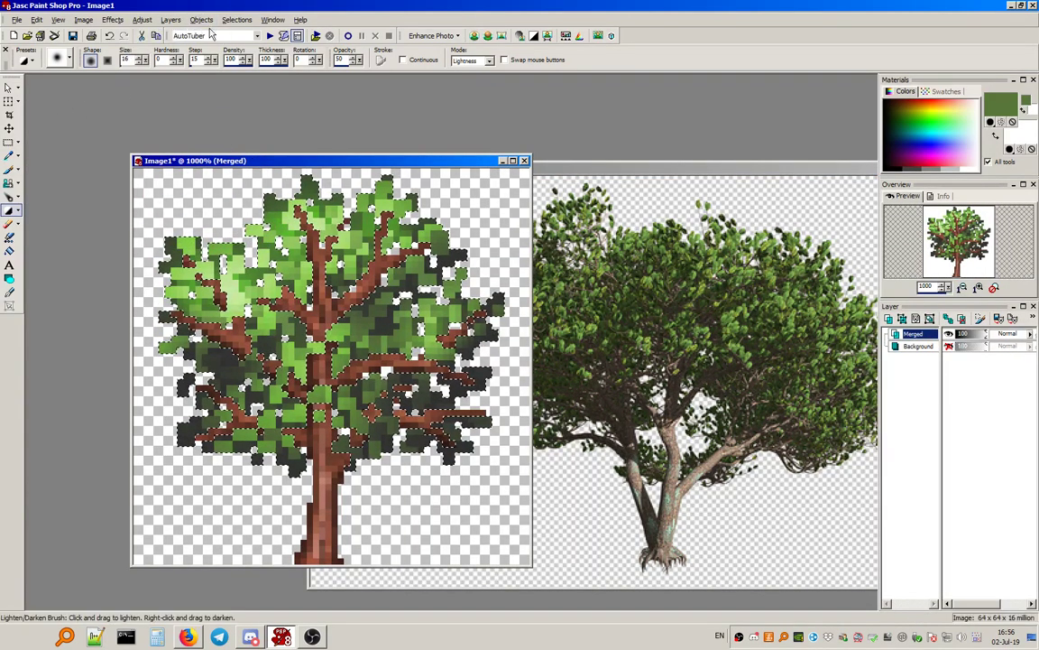
Invert the selection away from the leaves and darken the branches where foliage overlaps them with a size 8 Lighten/Darken brush.
click(236, 19)
click(294, 93)
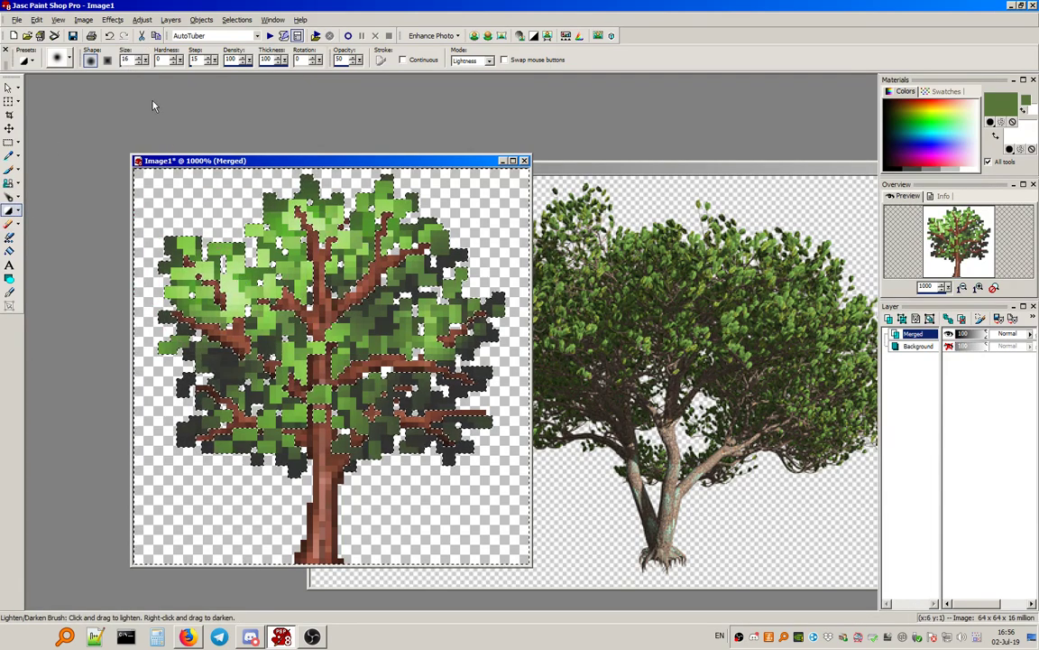
drag(132, 61, 104, 63)
text(8)
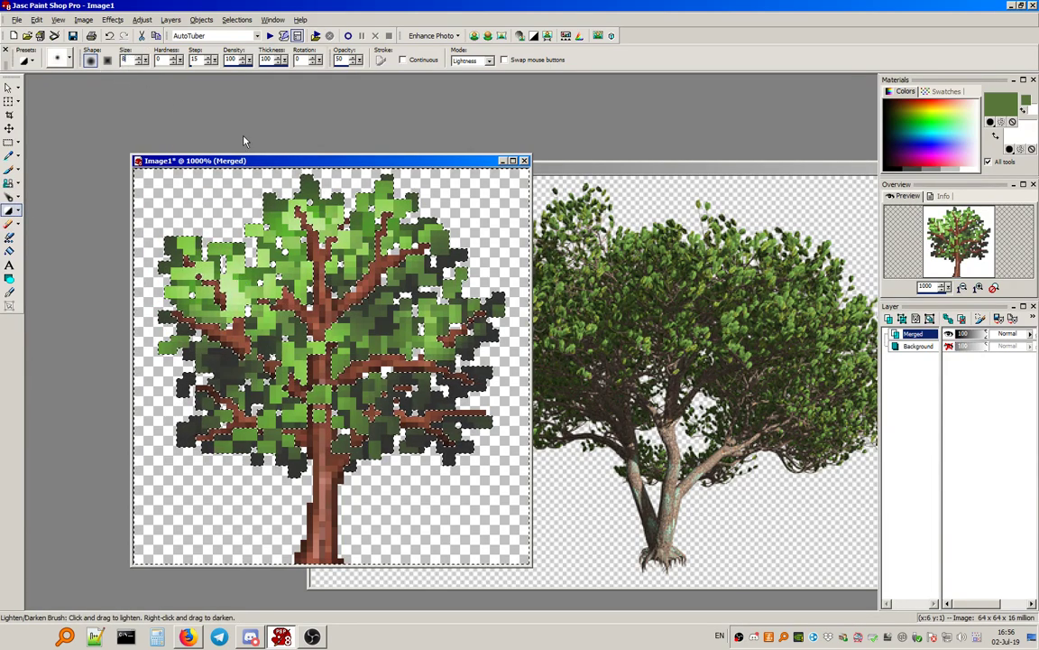
mouse_move(446, 258)
mouse_down()
mouse_move(368, 194)
mouse_move(379, 206)
mouse_move(370, 304)
mouse_move(370, 281)
mouse_move(428, 240)
mouse_move(455, 304)
mouse_move(474, 294)
mouse_move(477, 307)
mouse_move(455, 335)
mouse_move(421, 328)
mouse_move(415, 353)
mouse_move(436, 342)
mouse_move(414, 357)
mouse_move(460, 366)
mouse_move(424, 416)
mouse_move(388, 389)
mouse_move(378, 429)
mouse_move(239, 335)
mouse_move(219, 314)
mouse_move(239, 335)
mouse_move(215, 271)
mouse_up()
drag(245, 354, 221, 411)
mouse_move(225, 361)
mouse_down()
mouse_move(278, 271)
mouse_move(340, 245)
mouse_move(336, 287)
mouse_move(384, 300)
mouse_move(261, 297)
mouse_move(258, 325)
mouse_move(275, 311)
mouse_move(248, 203)
mouse_up()
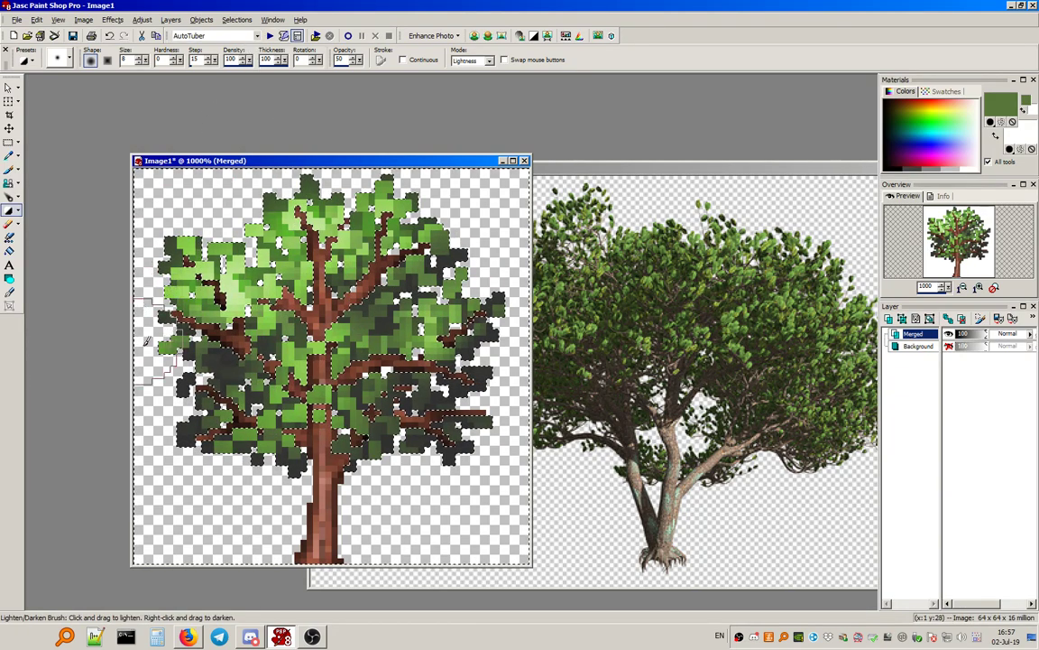
scroll(257, 346, down, 5)
scroll(257, 345, up, 5)
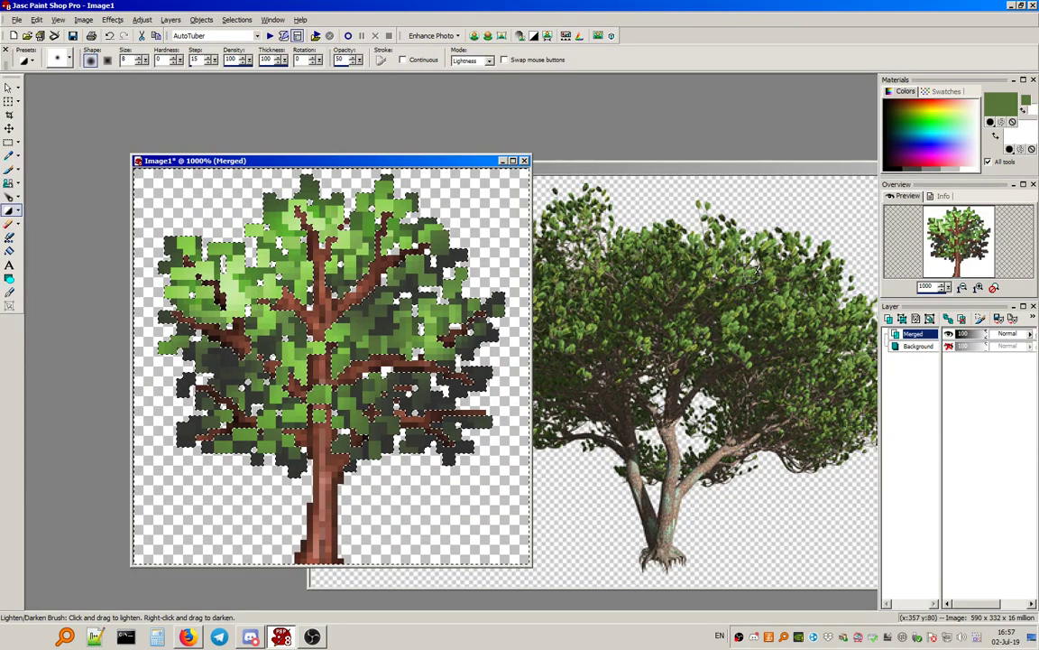
Clear the selection and inspect the darkened branches across the whole sprite.
click(235, 19)
click(255, 46)
scroll(296, 196, down, 5)
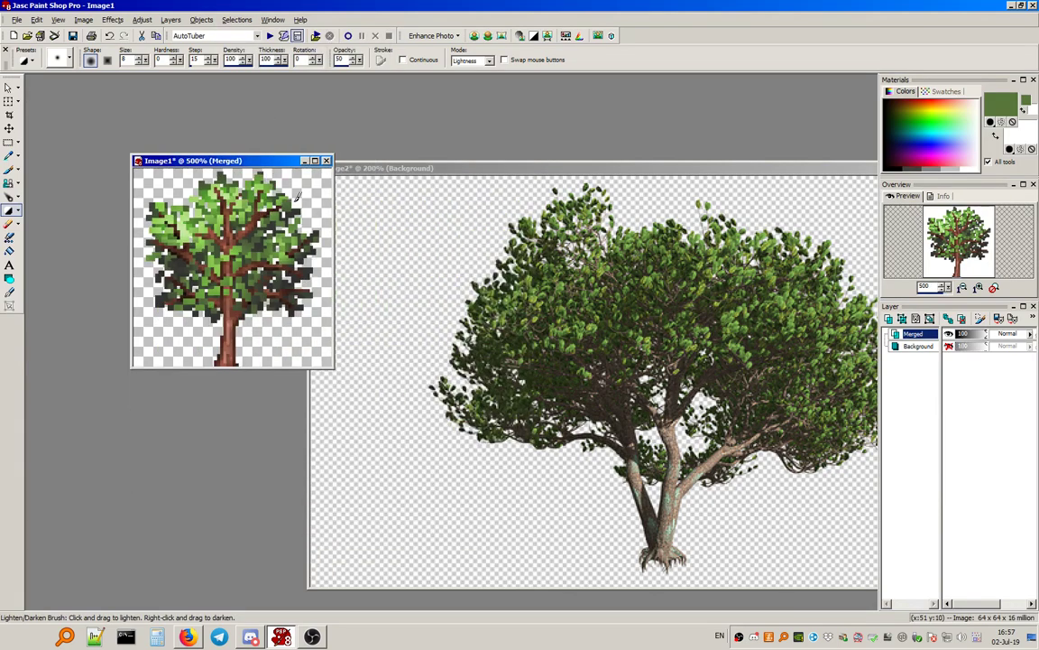
scroll(316, 216, down, 3)
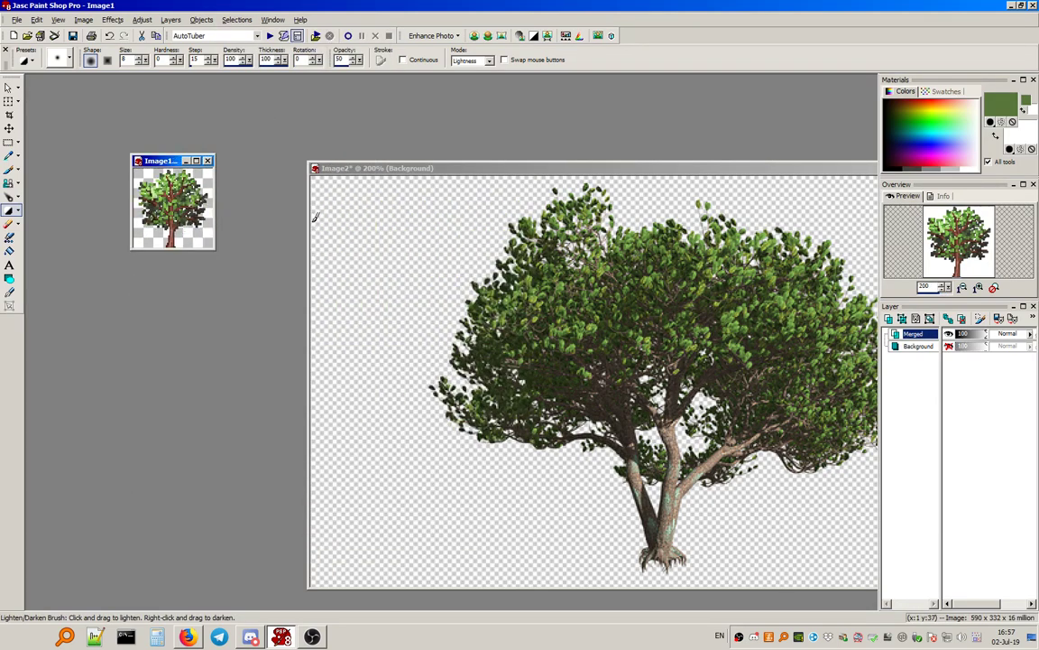
scroll(315, 216, up, 8)
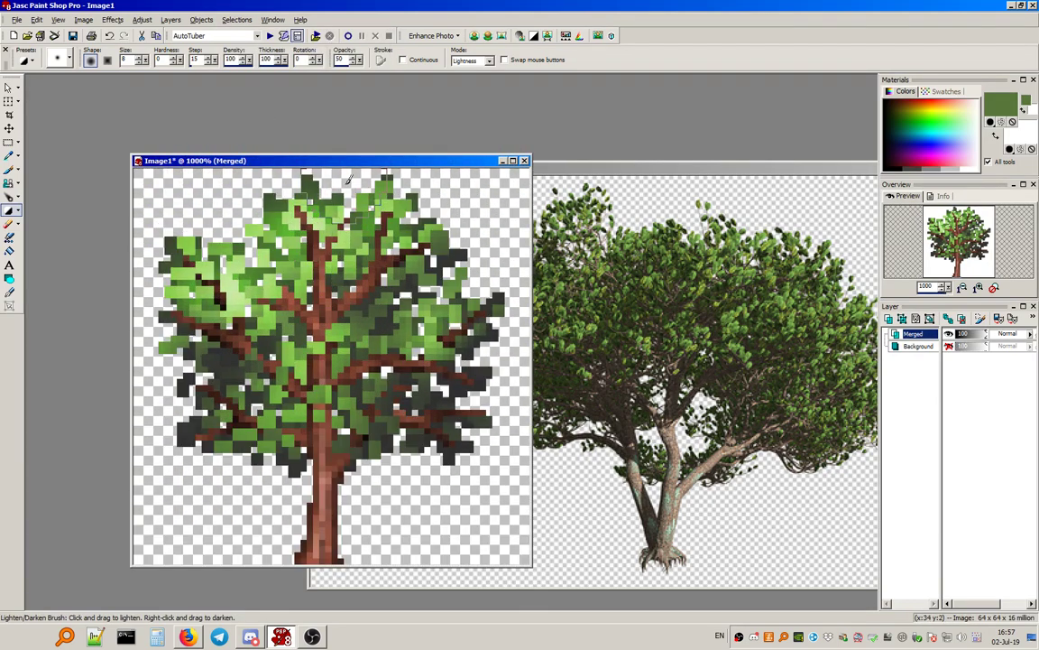
drag(347, 166, 394, 120)
scroll(352, 289, down, 1)
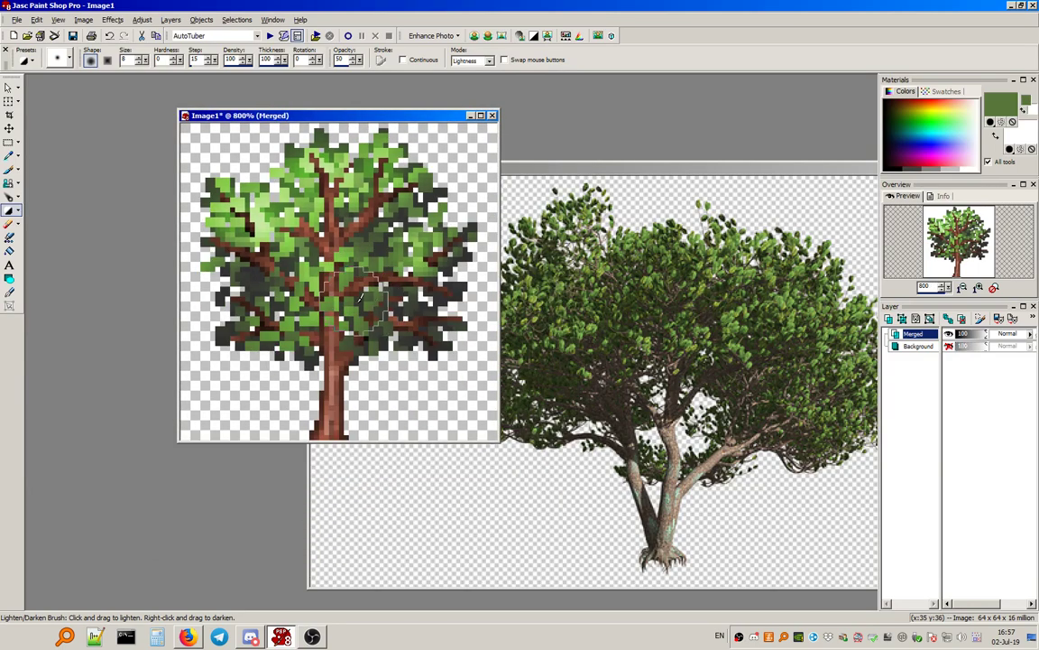
scroll(352, 289, up, 1)
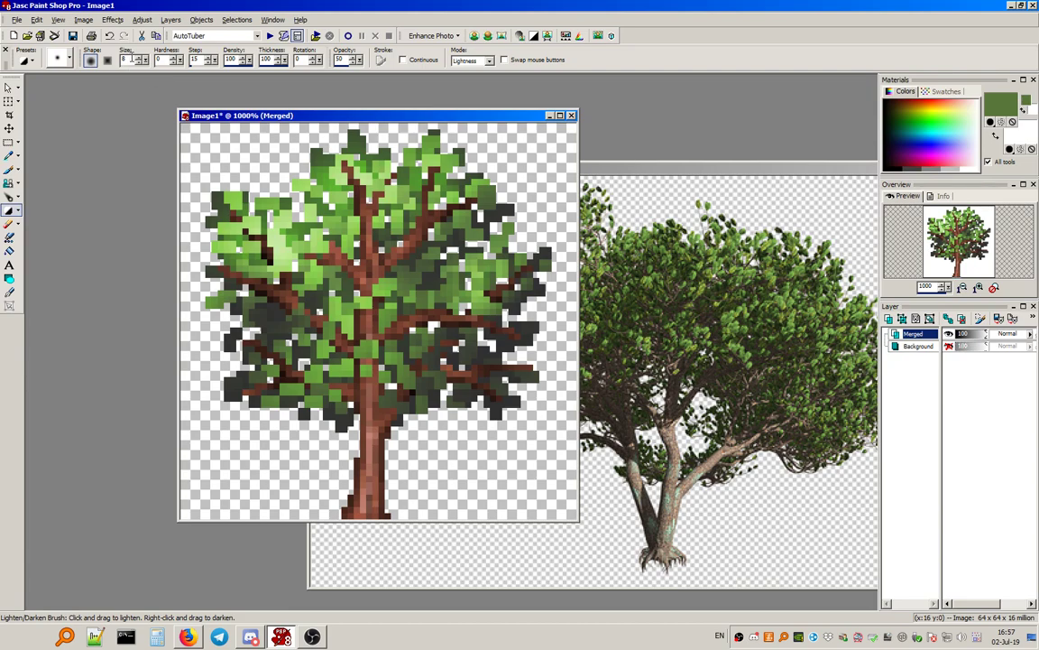
Lighten and darken individual leaves throughout the foliage with a size 2 Lighten/Darken brush at 100 opacity.
drag(134, 60, 112, 55)
click(275, 252)
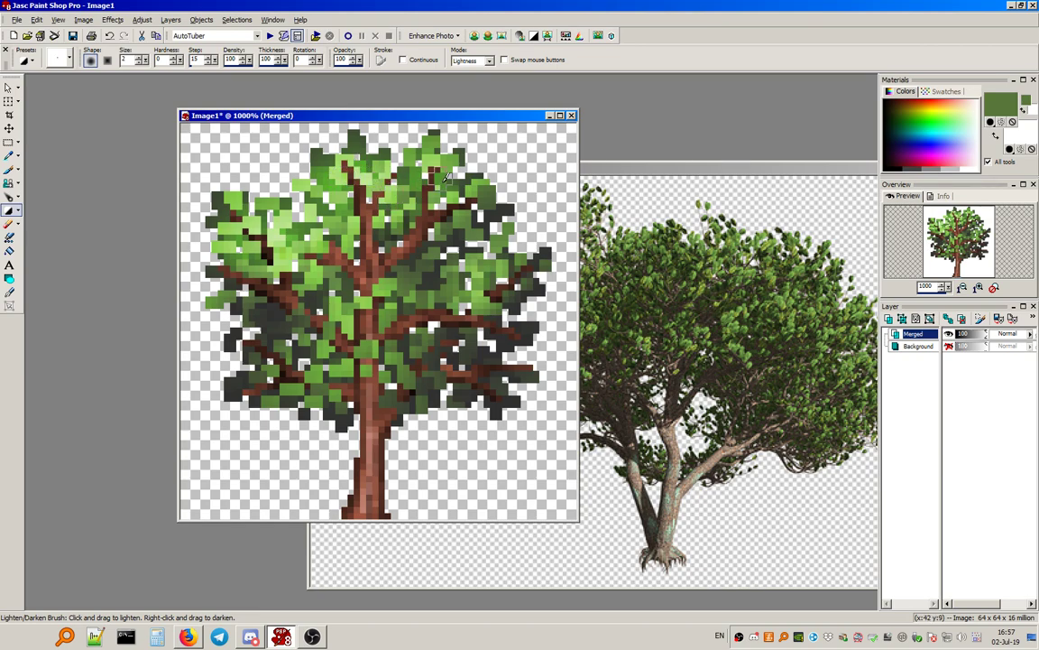
right_click(488, 192)
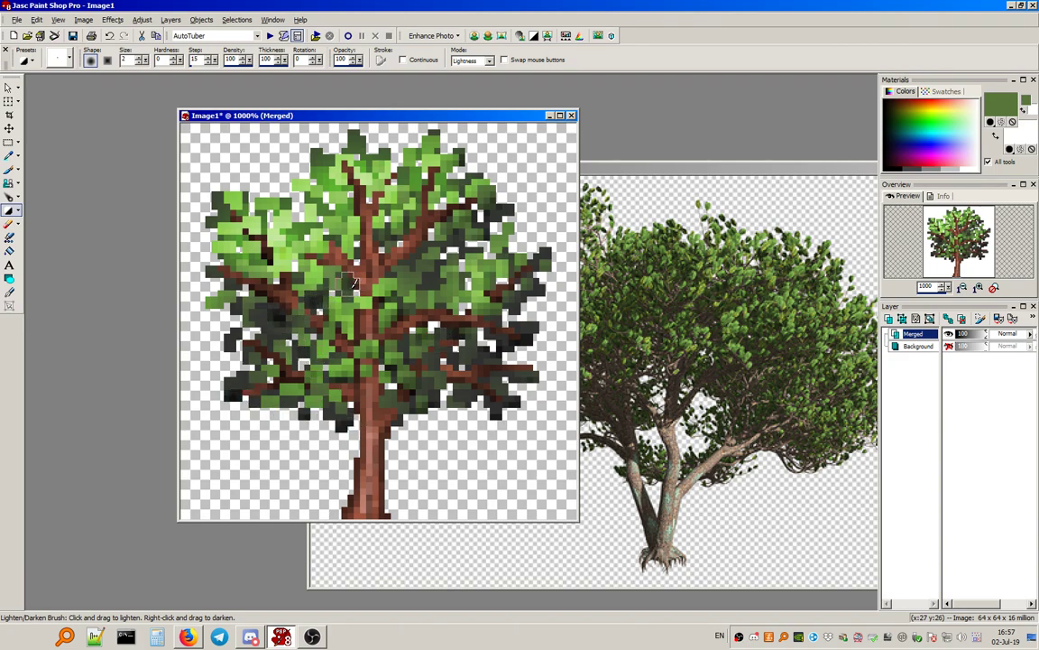
drag(311, 236, 322, 239)
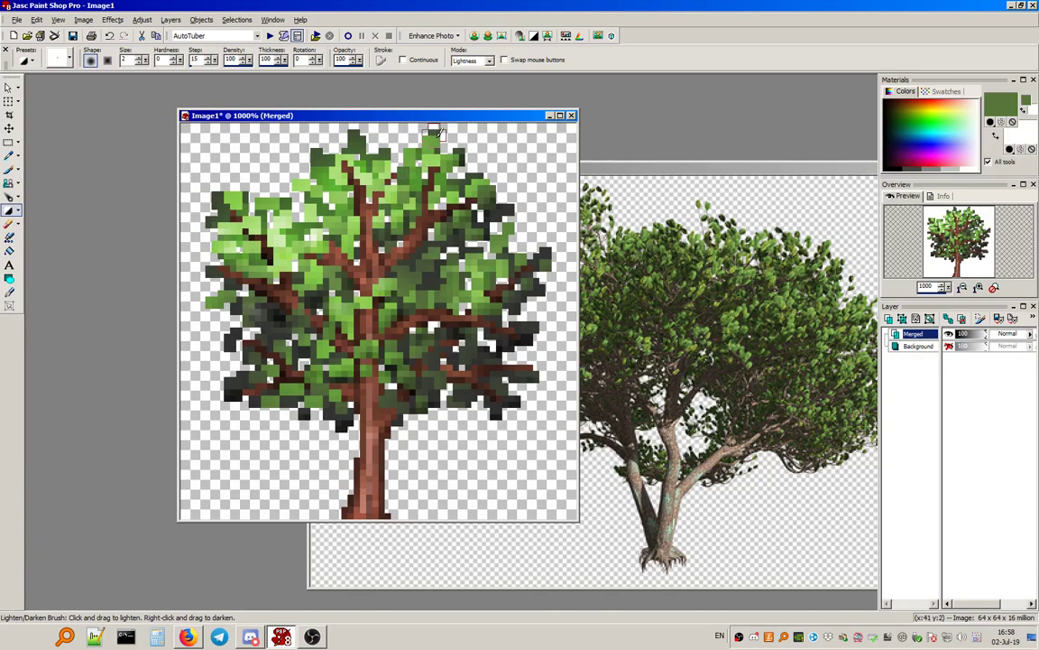
click(476, 180)
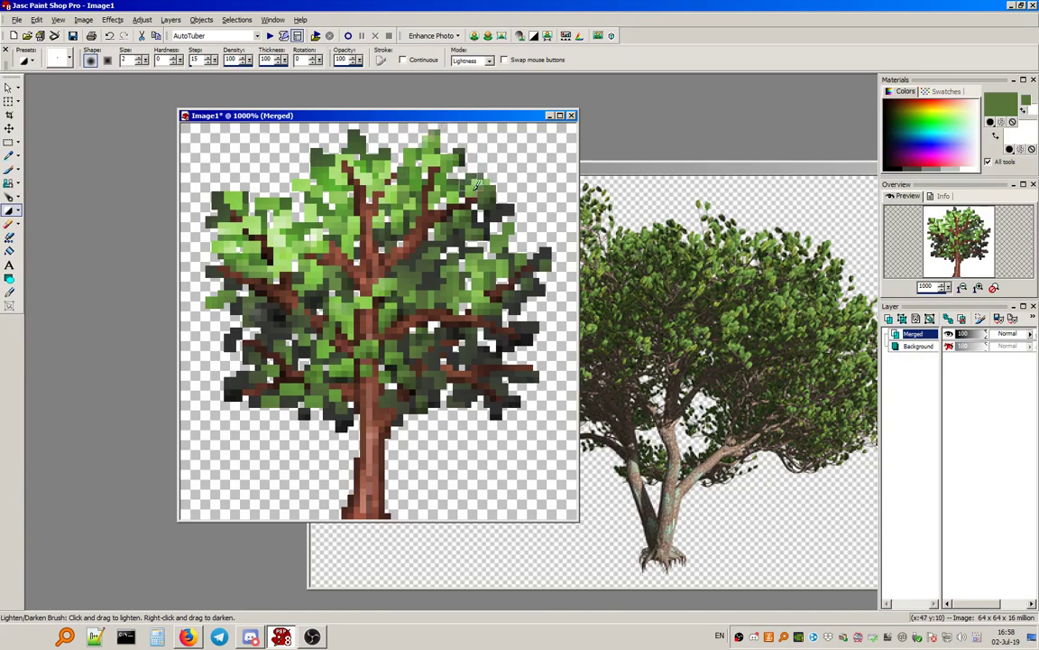
click(496, 264)
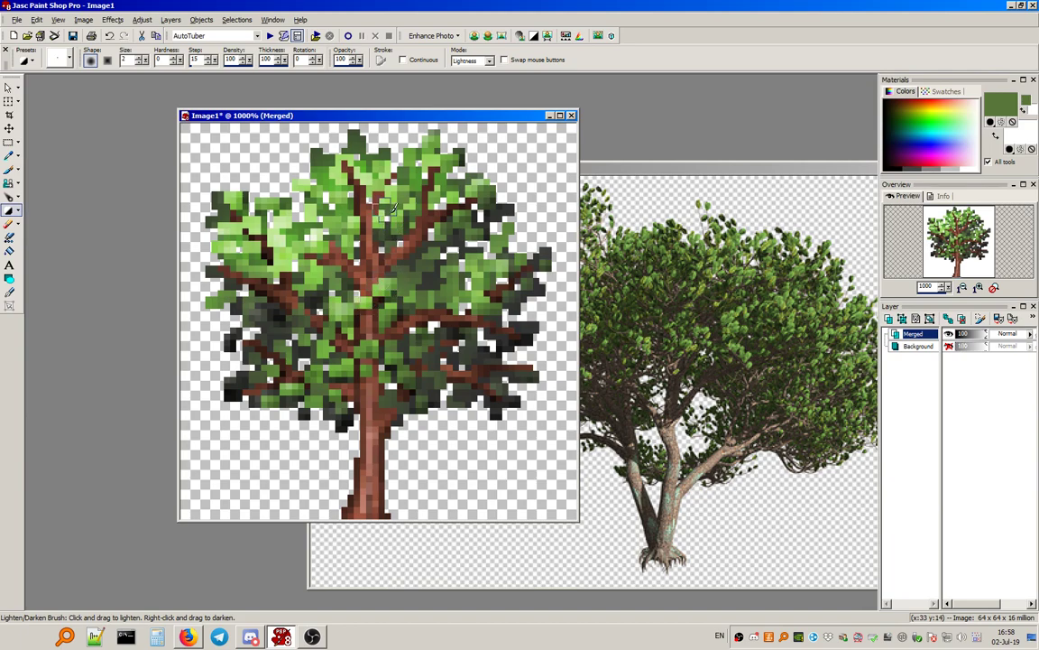
drag(395, 181, 378, 199)
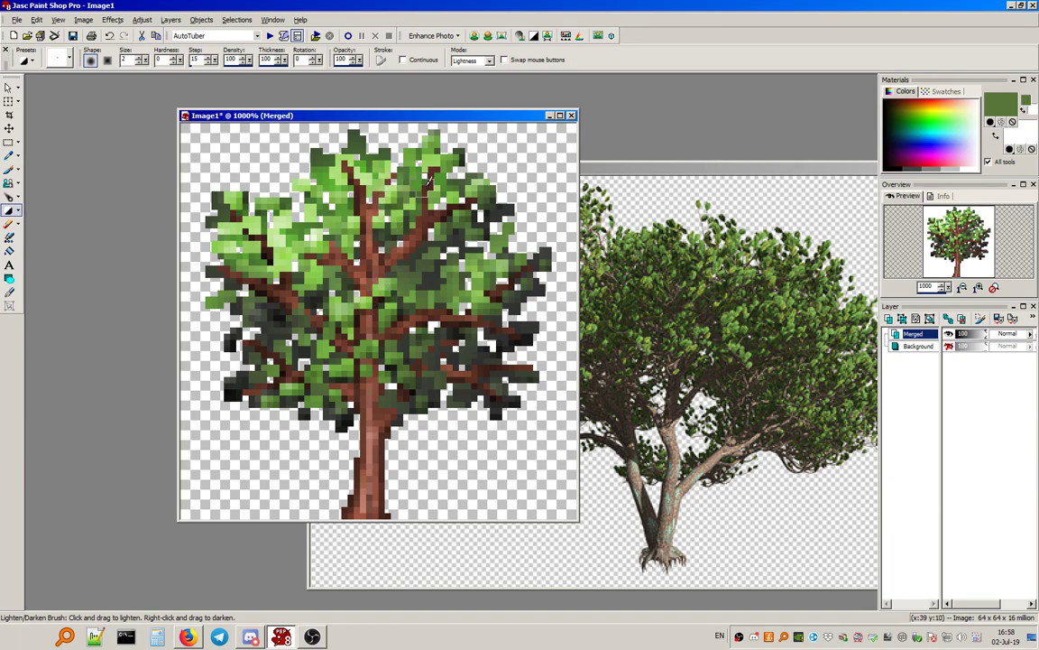
click(416, 166)
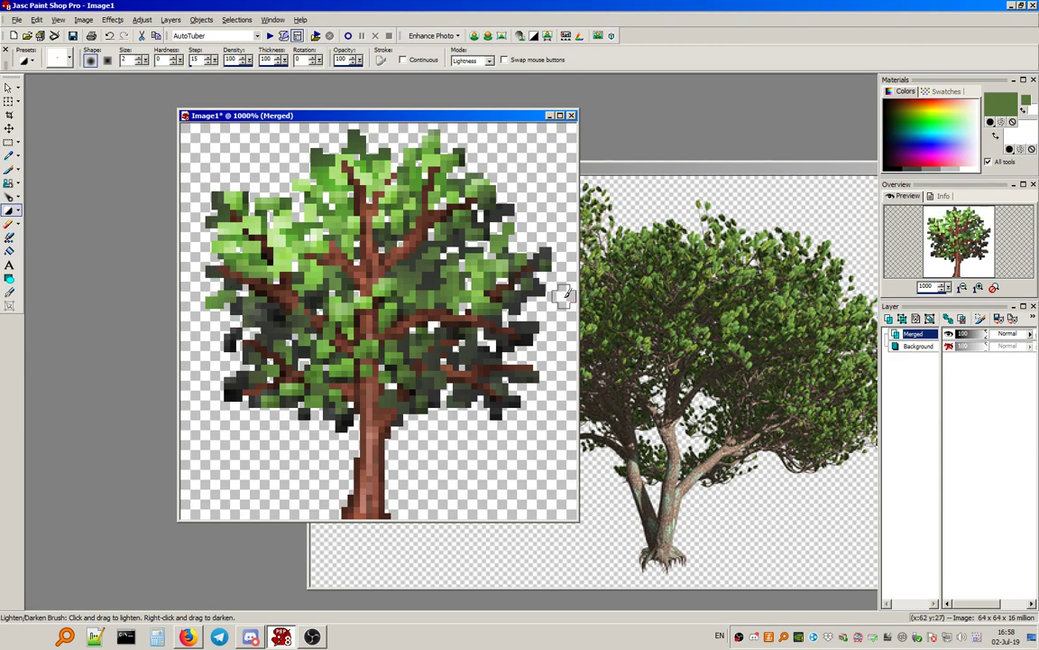
scroll(397, 320, down, 6)
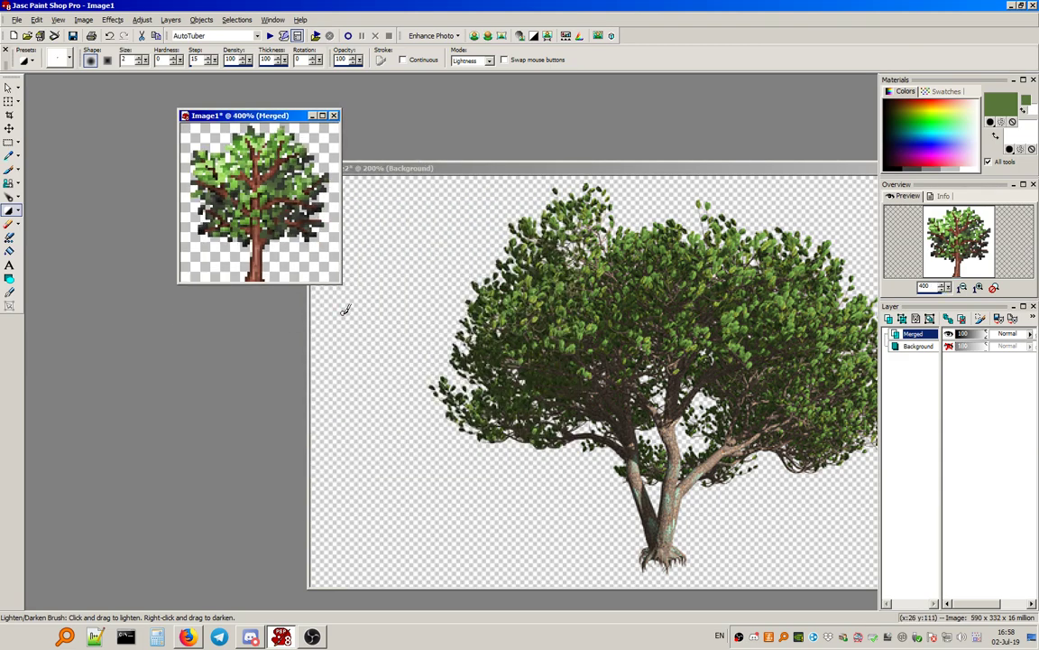
scroll(301, 262, up, 5)
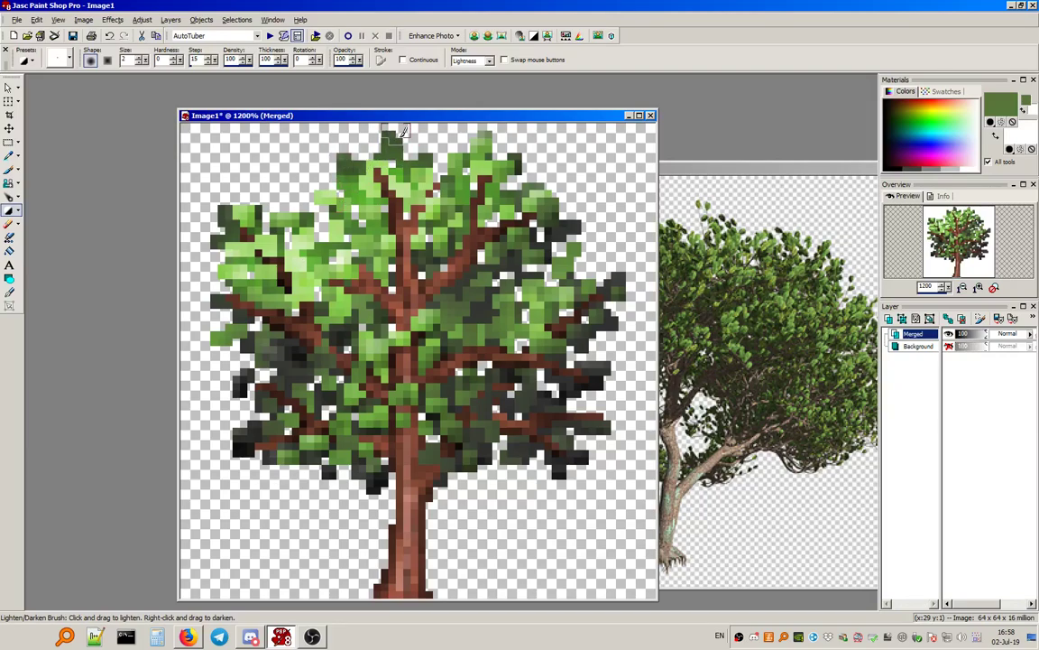
scroll(362, 217, down, 2)
scroll(346, 215, up, 1)
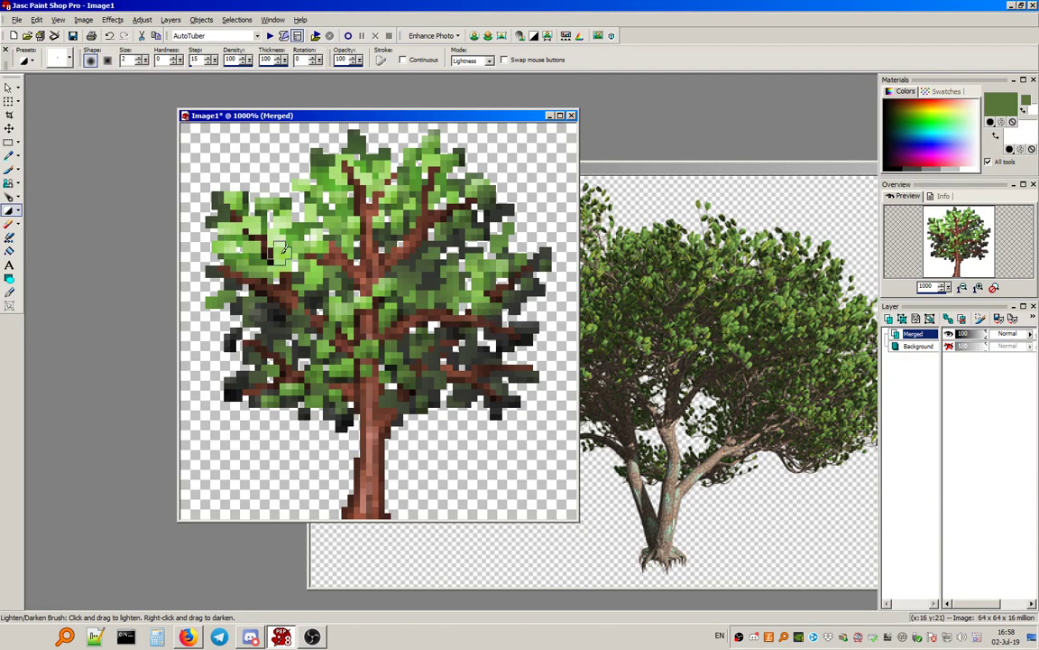
Select the whole tree silhouette by picking the surrounding transparency with the Magic Wand, anti-alias off, and inverting the selection.
click(18, 142)
click(60, 171)
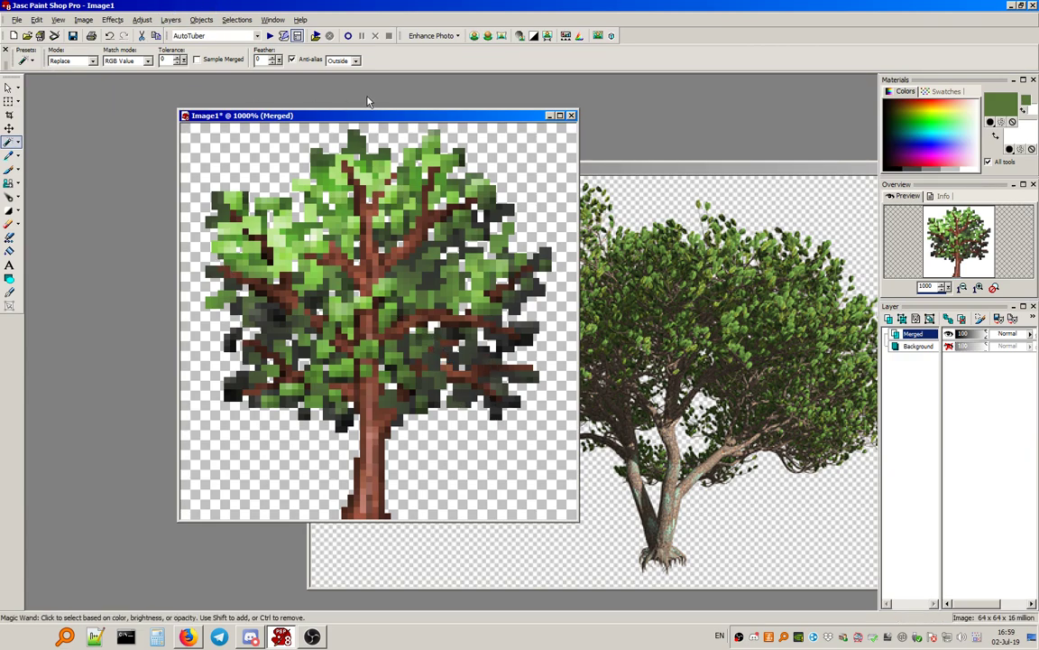
click(219, 168)
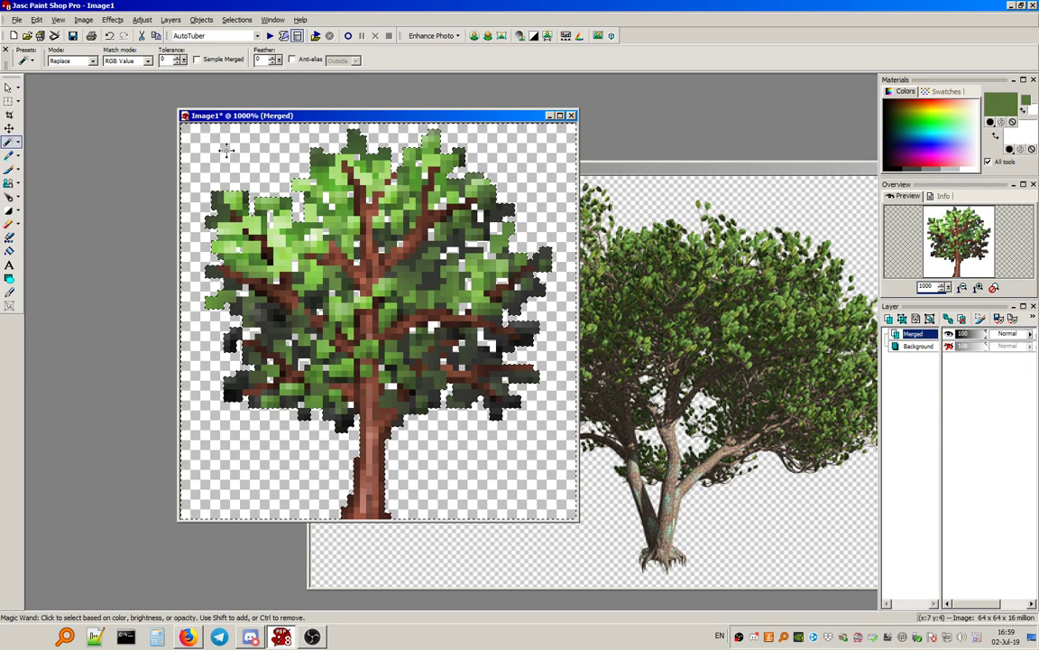
click(238, 22)
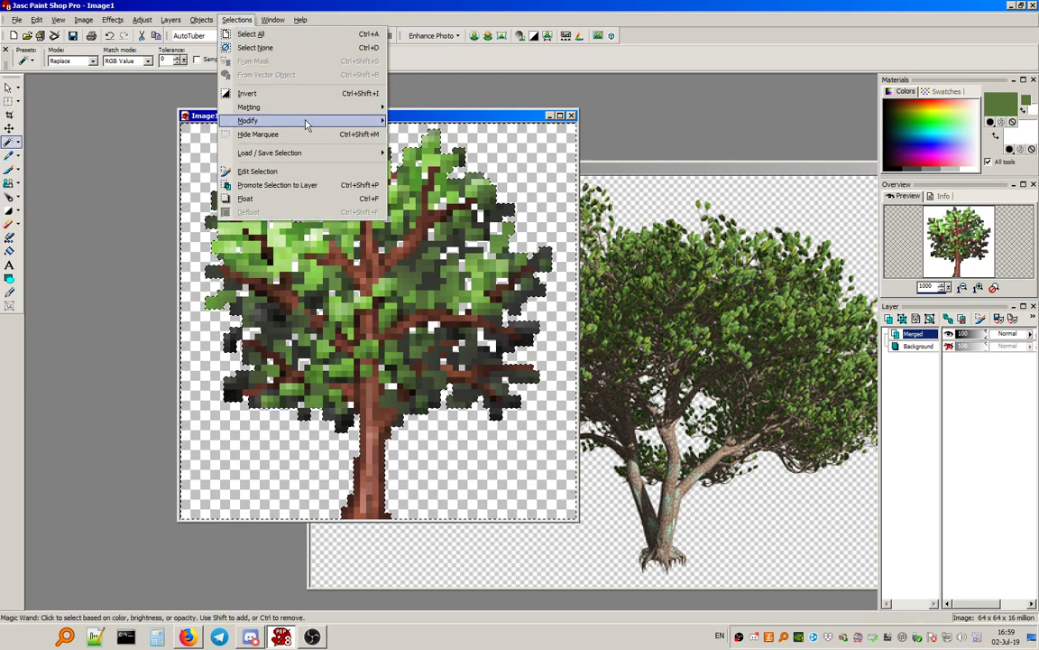
click(283, 96)
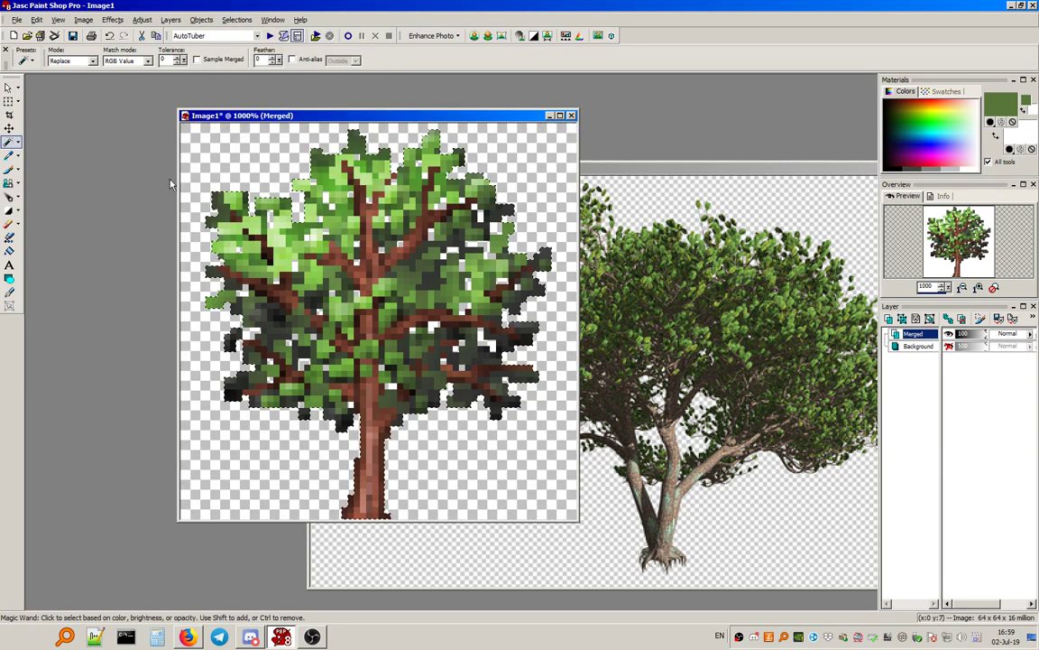
Add a new raster layer between the Background and Merged layers.
click(924, 348)
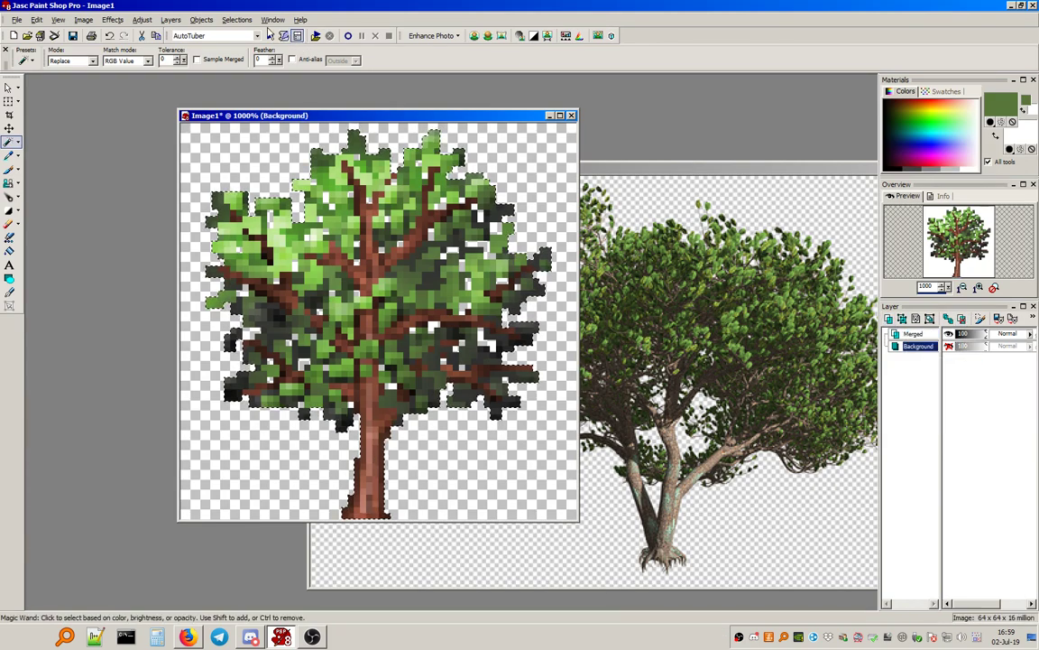
click(170, 19)
click(205, 33)
click(480, 408)
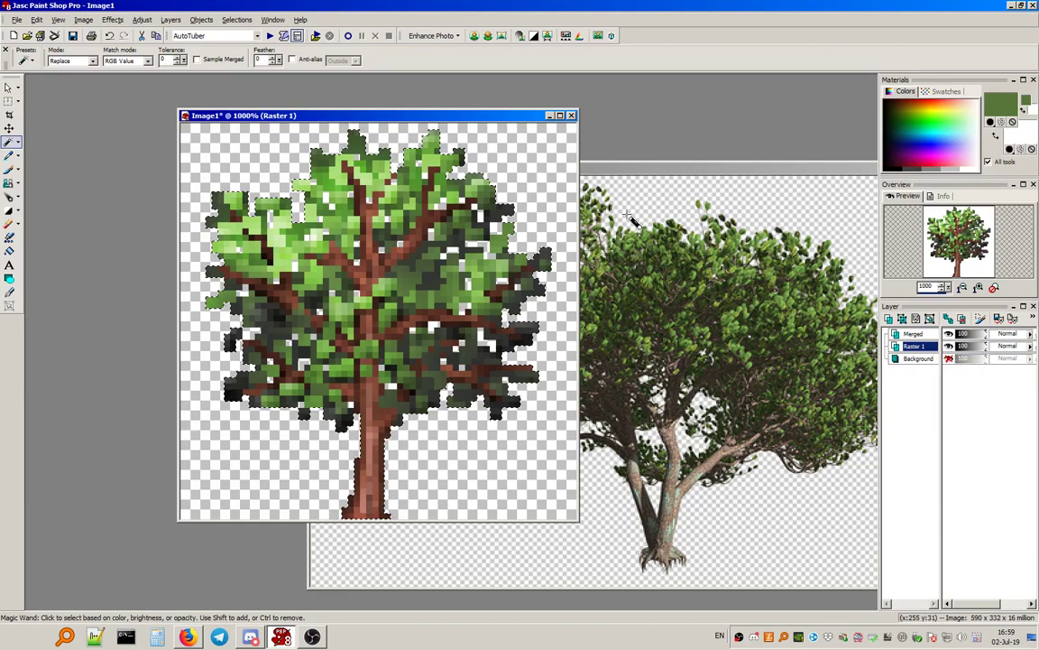
Flood fill the tree silhouette on the new layer with dark green #243018 to close the foliage gaps, and clear the selection.
click(1001, 102)
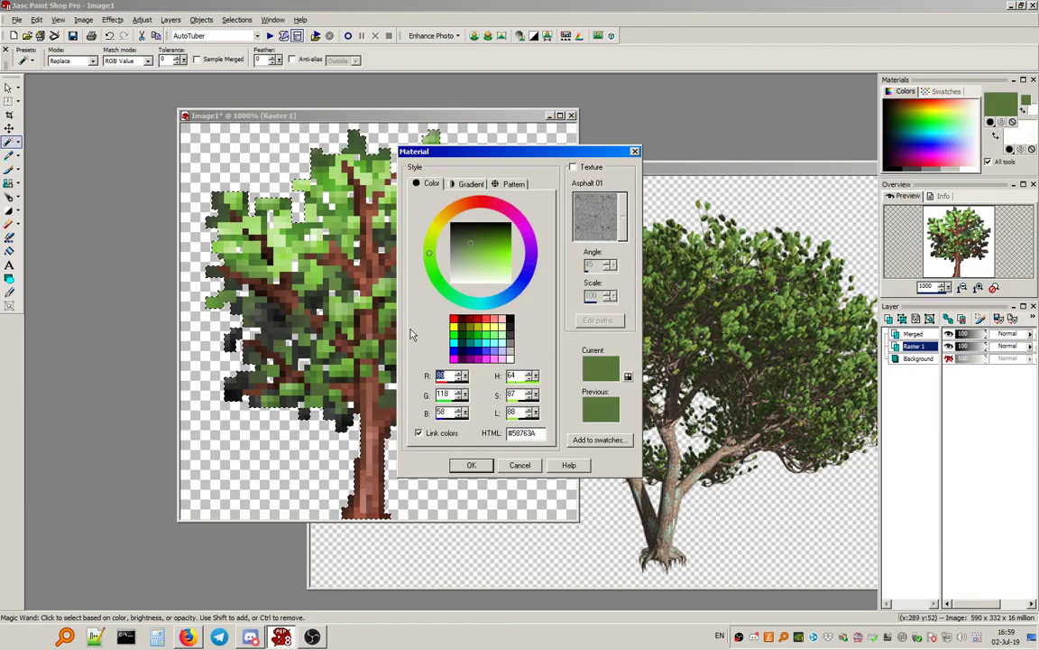
click(475, 227)
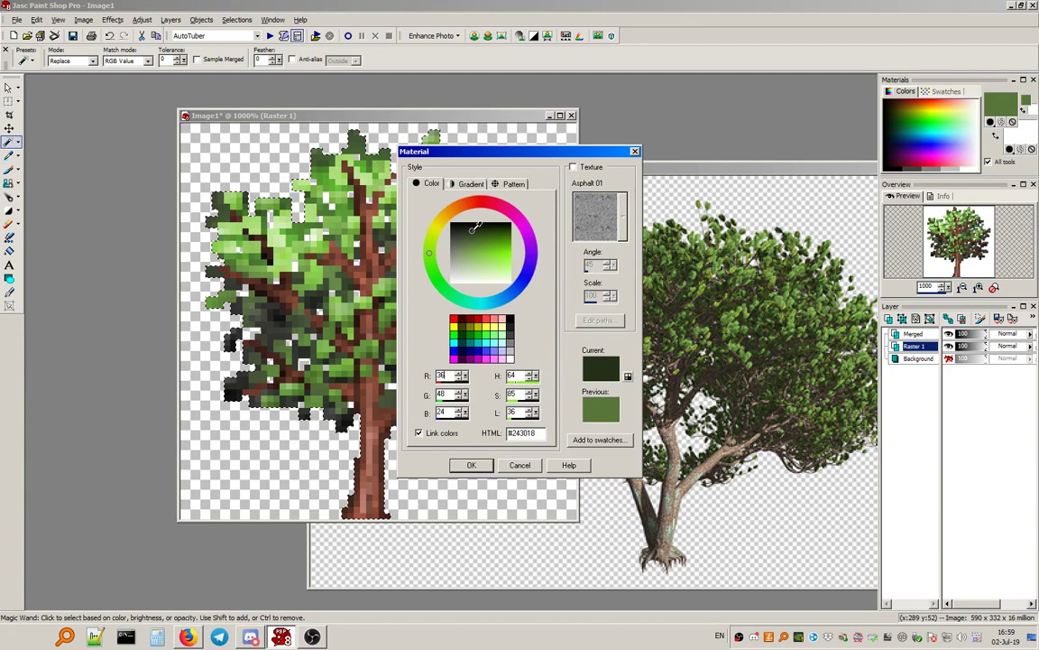
click(473, 464)
click(9, 251)
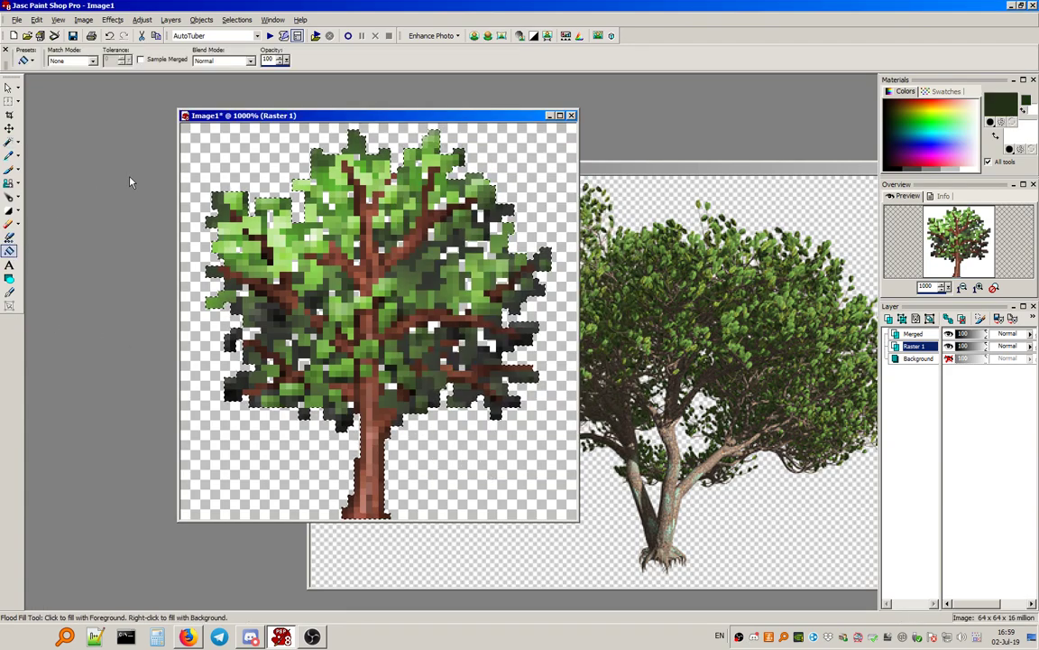
click(231, 20)
click(256, 48)
scroll(301, 249, down, 5)
scroll(303, 247, up, 5)
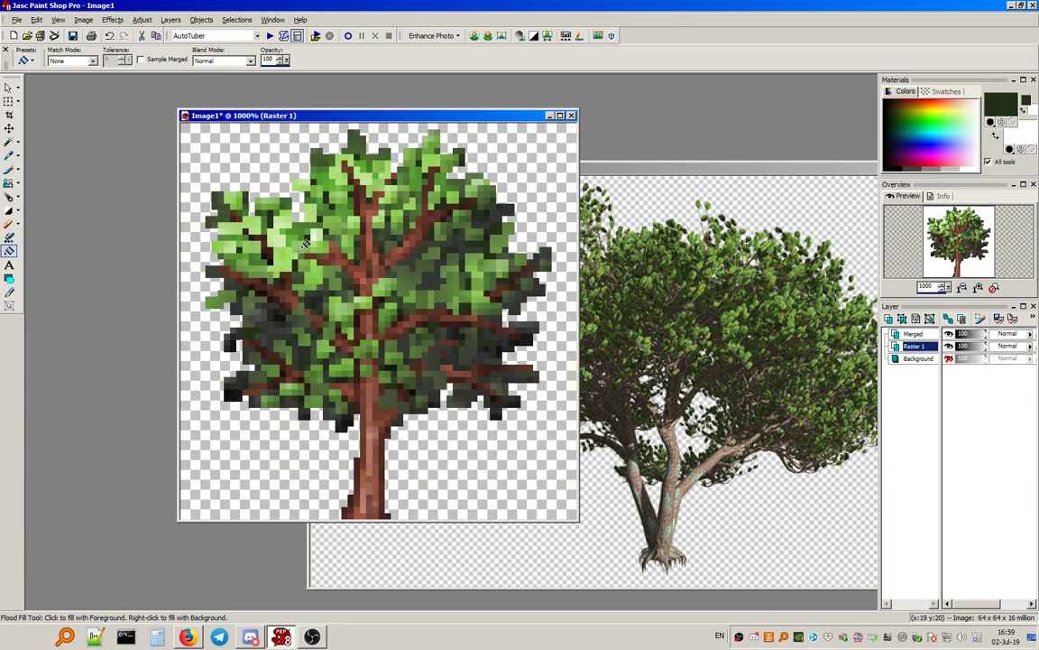
Merge the Merged tree layer down onto the dark green fill layer.
click(9, 222)
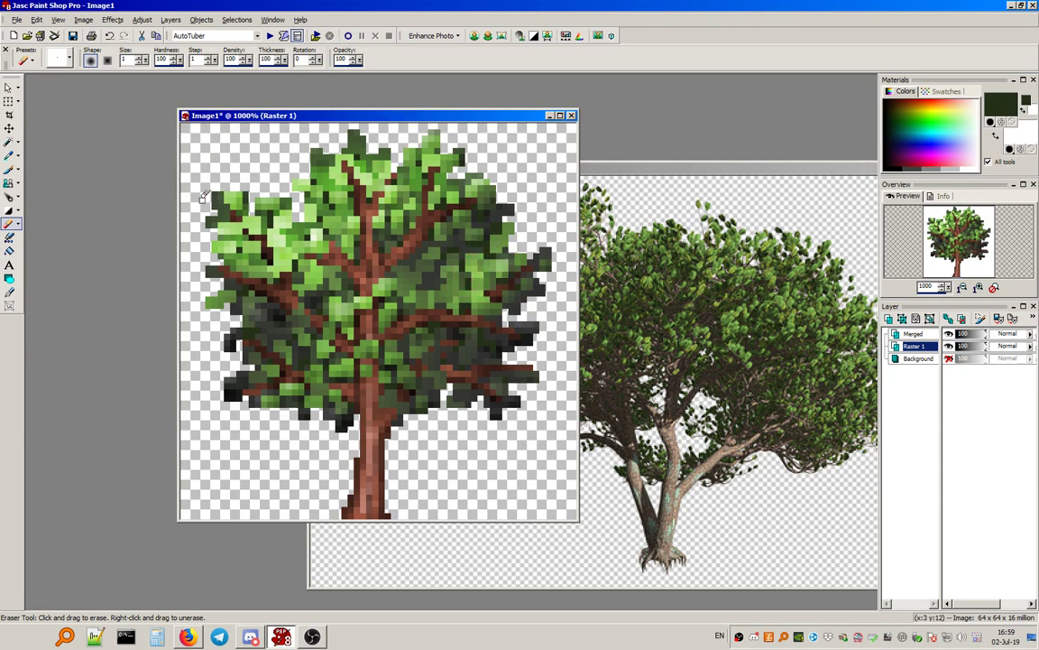
click(924, 335)
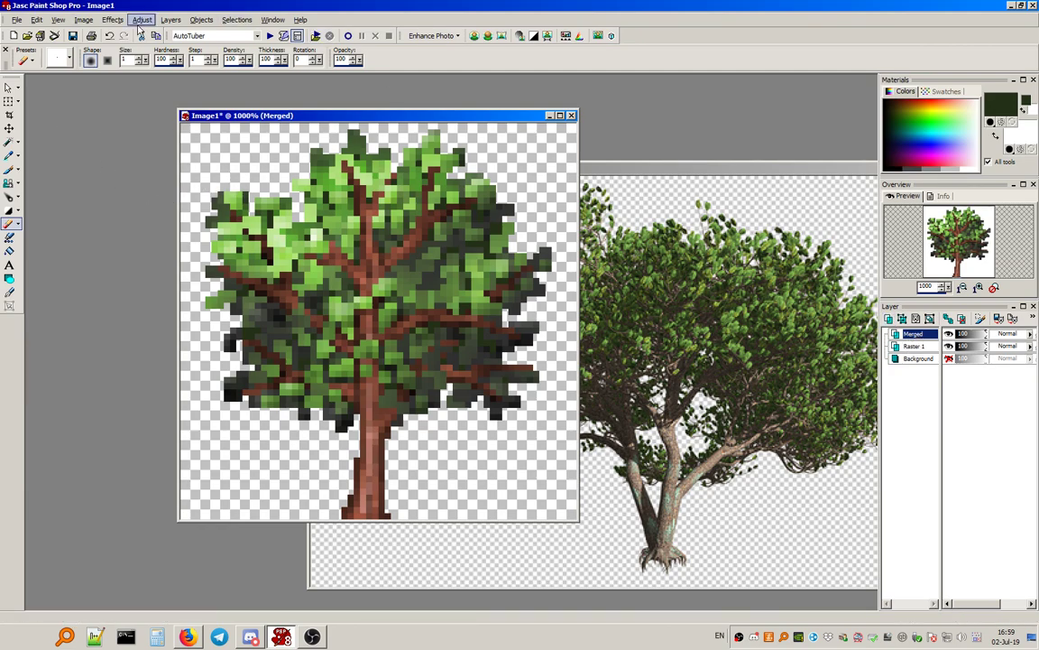
click(170, 20)
mouse_move(262, 211)
click(349, 237)
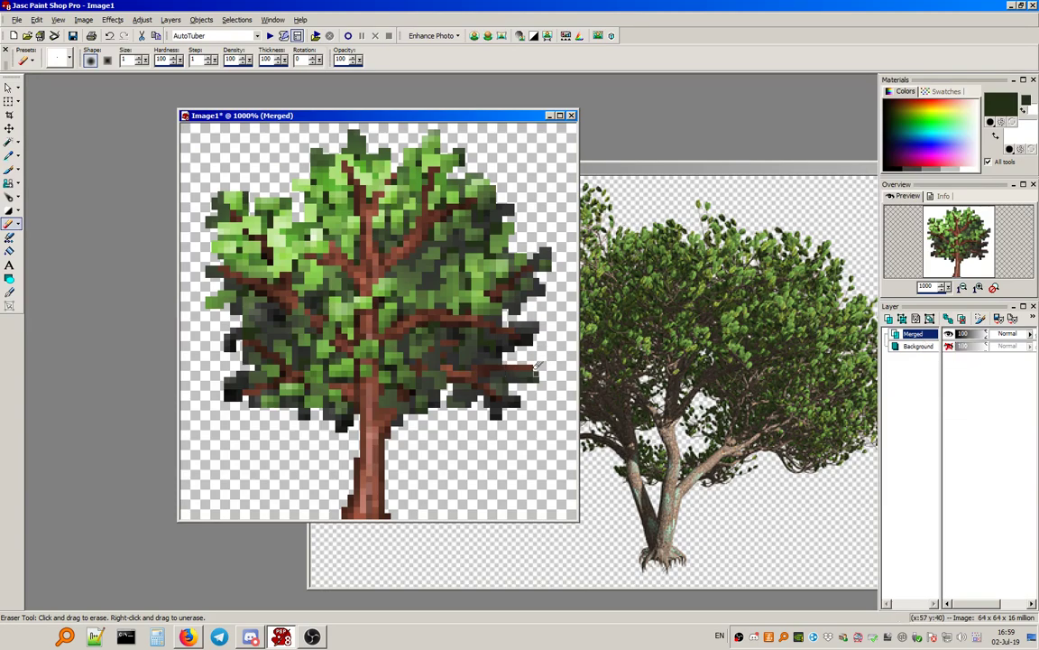
Erase single corner pixels around the foliage outline with a size 1 Eraser to give the leaf clumps less blocky edges.
click(494, 416)
click(517, 406)
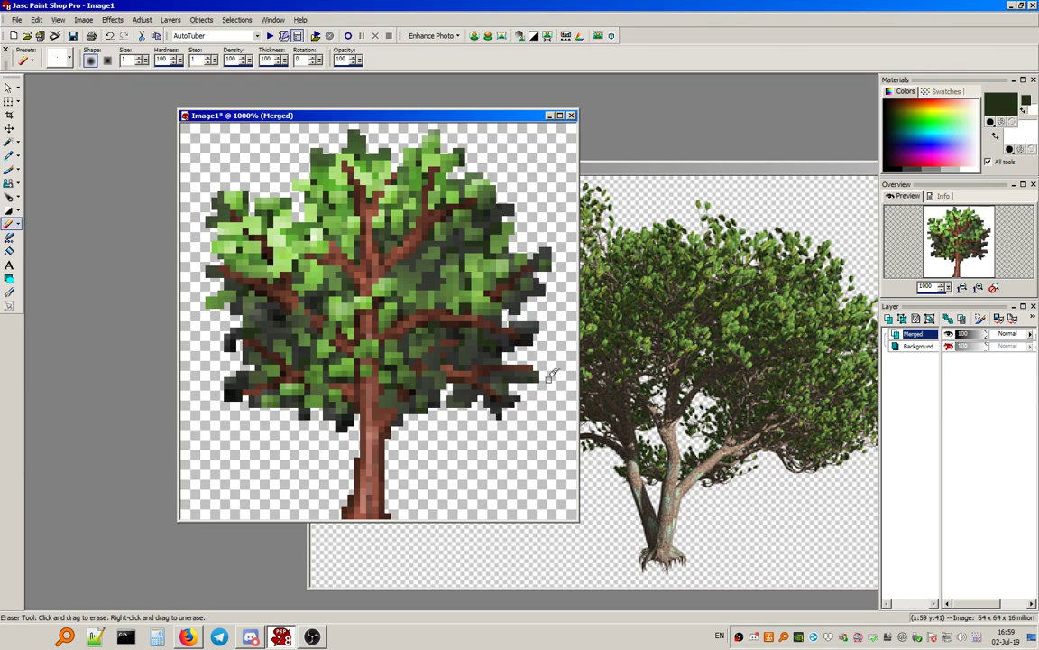
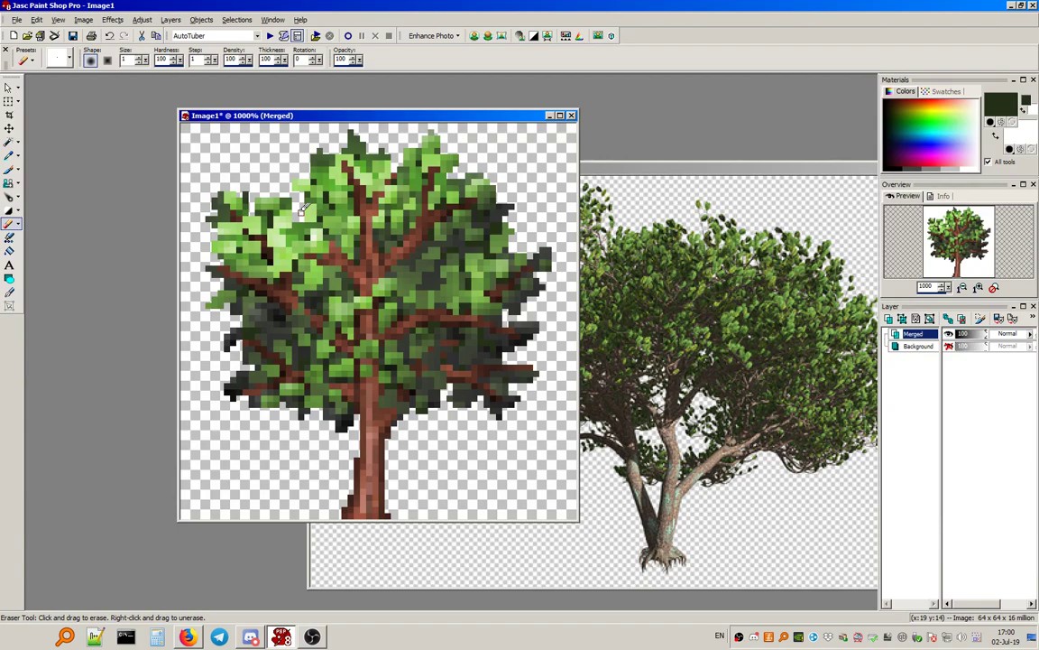
scroll(304, 208, down, 1)
scroll(305, 206, up, 1)
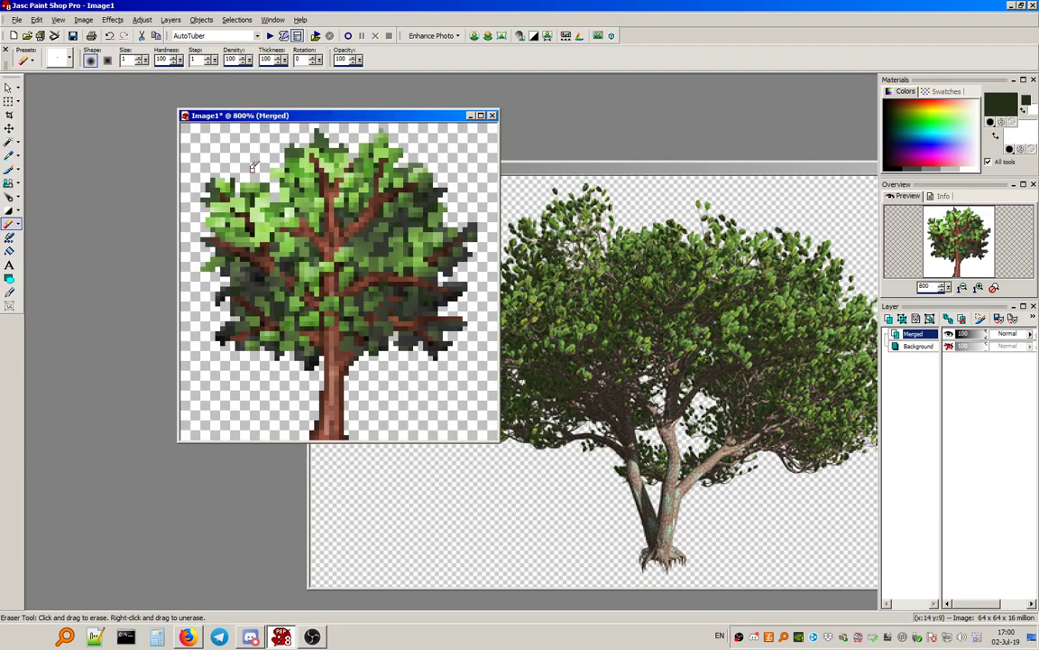
Start a Hue/Saturation/Lightness adjustment of the Merged layer from the Default preset.
click(144, 20)
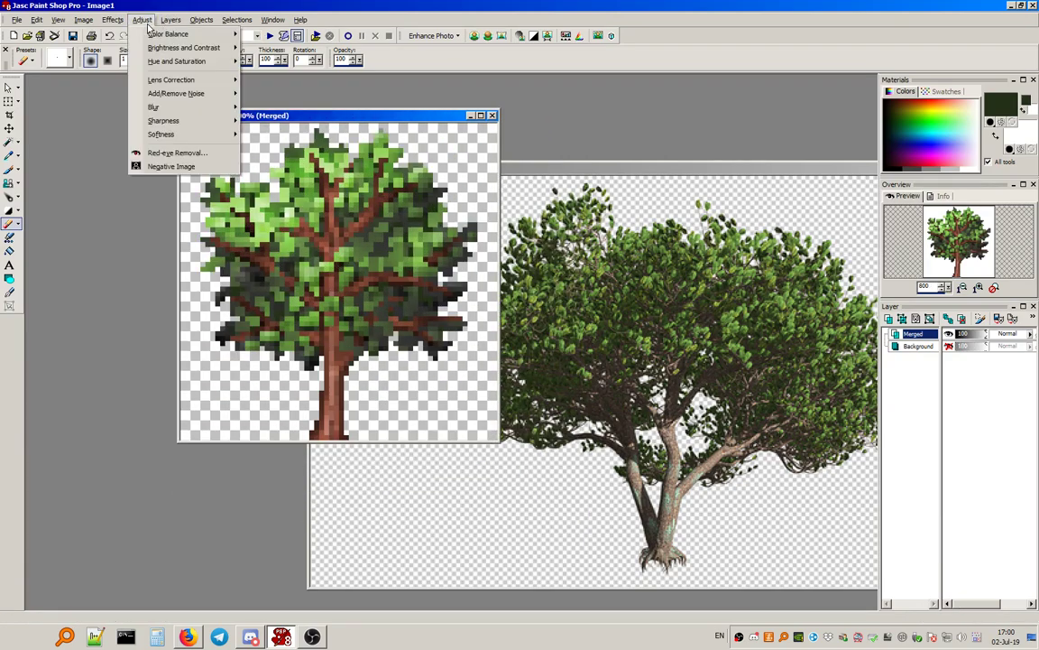
mouse_move(203, 62)
click(330, 95)
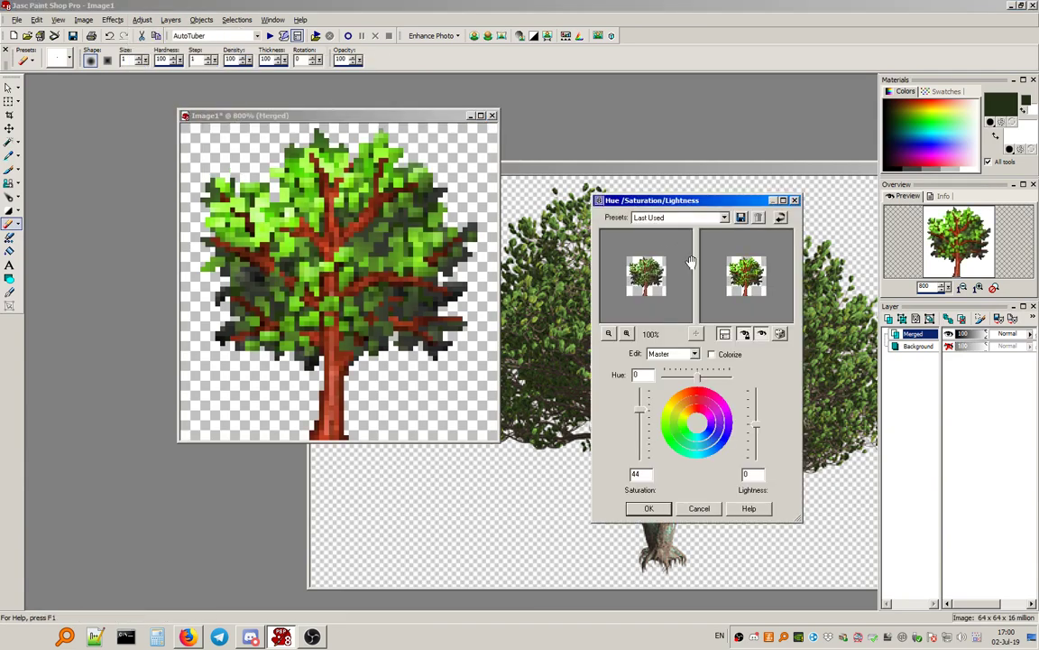
click(657, 218)
click(660, 230)
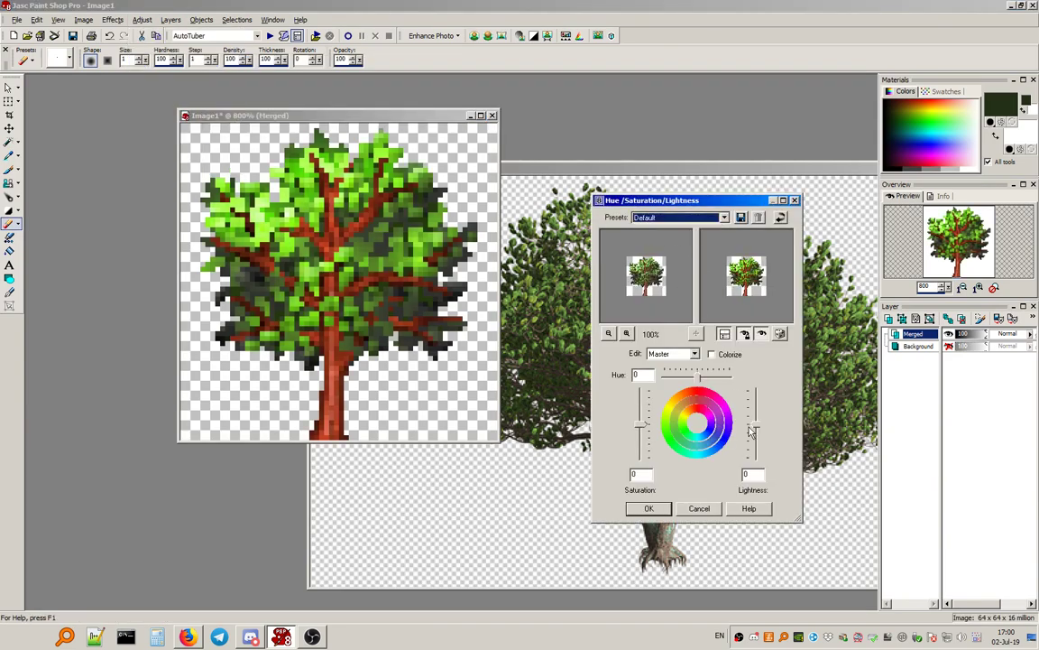
Mute the pixel tree's reds in Hue/Saturation/Lightness by setting hue to 9 and saturation to -28.
drag(689, 204, 815, 86)
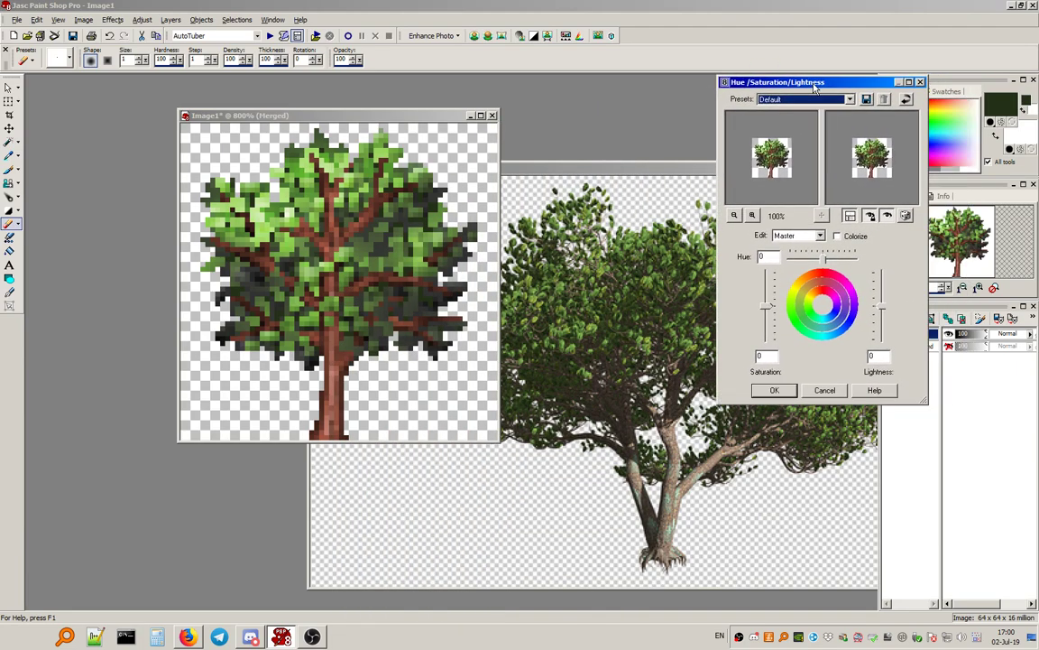
click(796, 238)
click(787, 256)
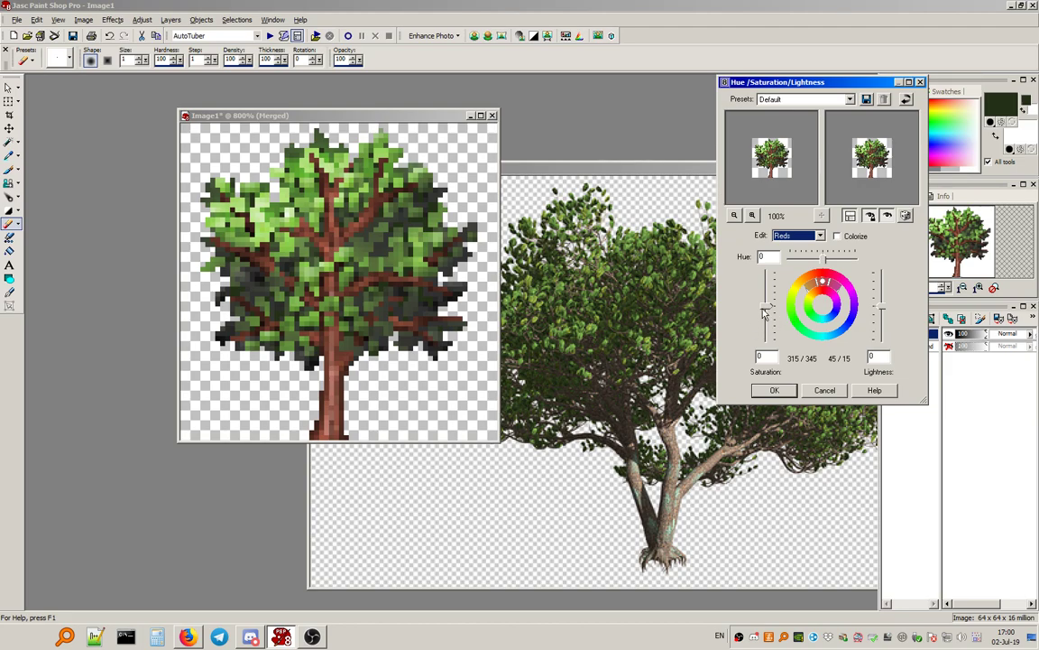
drag(766, 309, 768, 315)
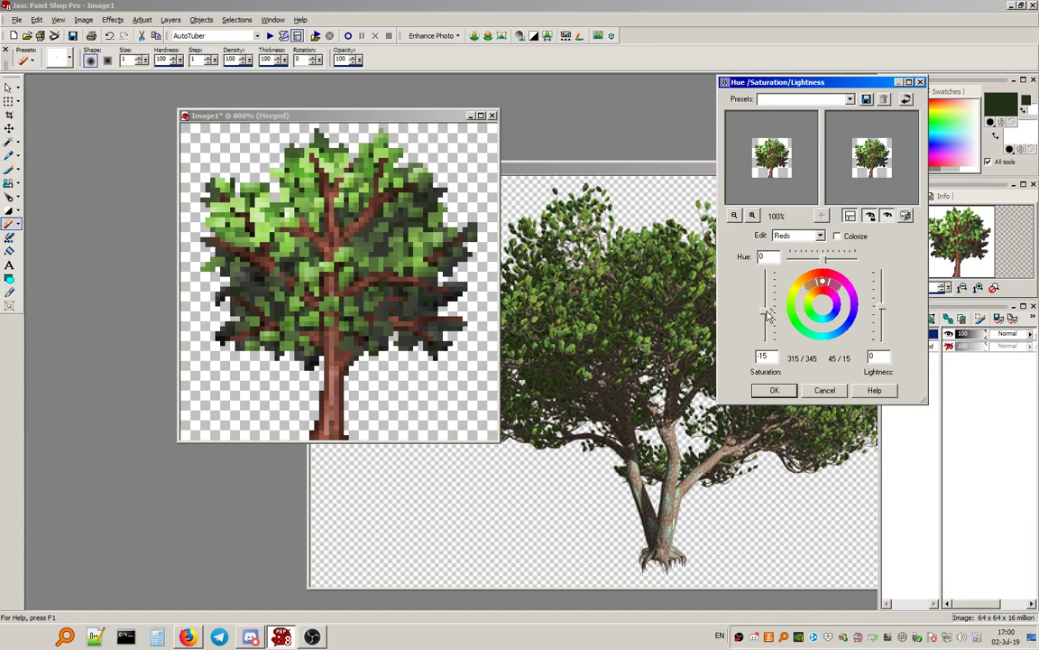
drag(822, 259, 825, 261)
drag(825, 259, 828, 259)
drag(766, 311, 768, 318)
click(799, 237)
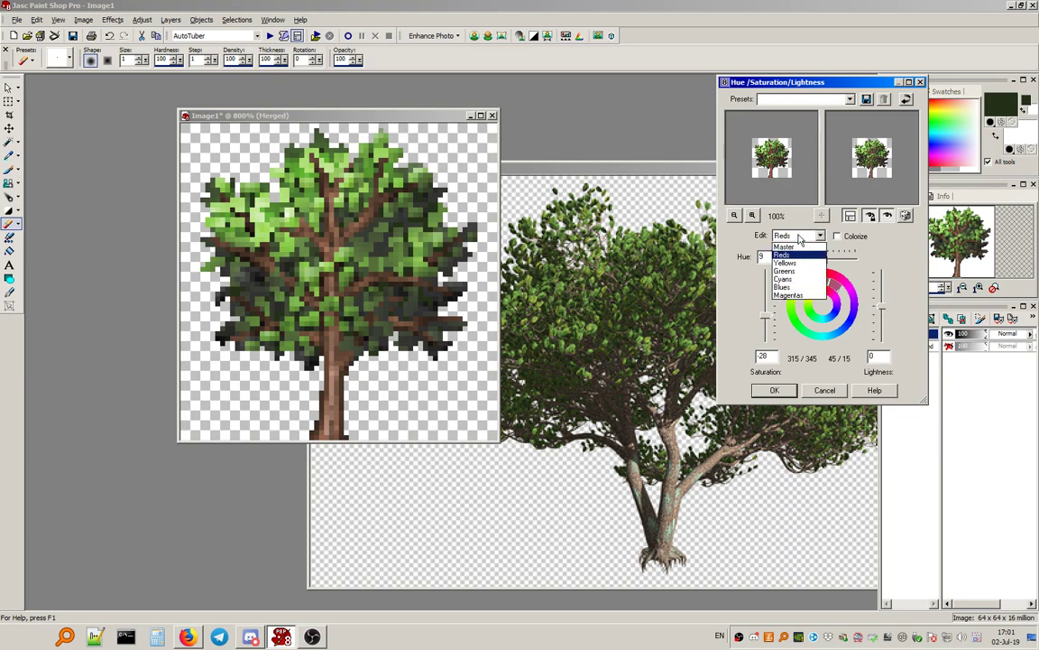
click(799, 238)
click(774, 389)
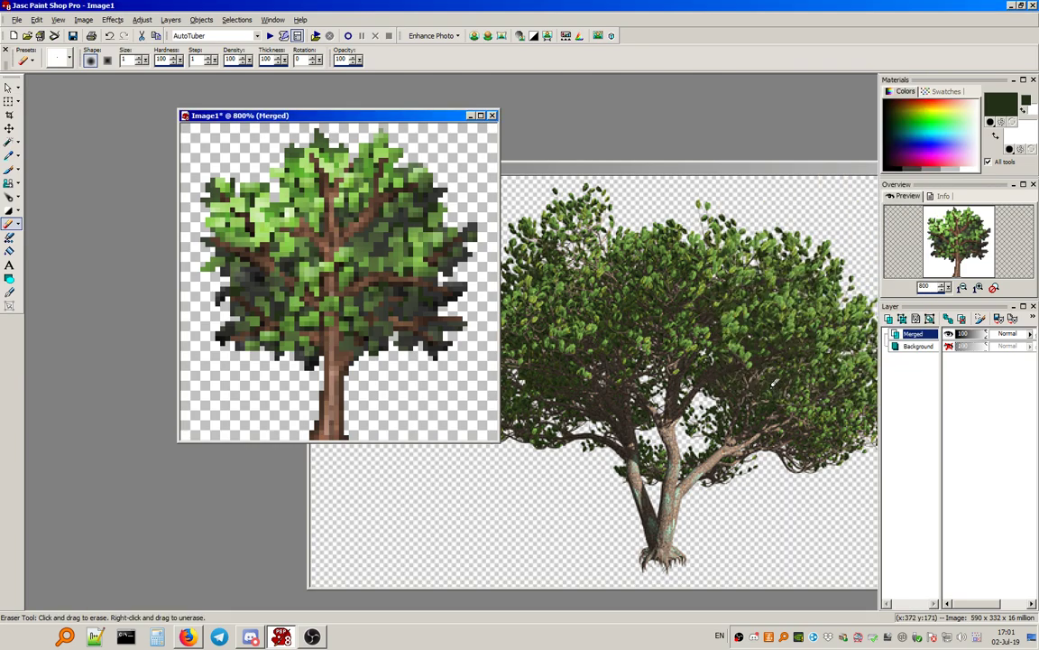
Select the tree's dark grey leaf pixels by color range, with tolerance 12 and softness 41.
click(9, 143)
click(18, 142)
click(54, 145)
scroll(235, 221, up, 2)
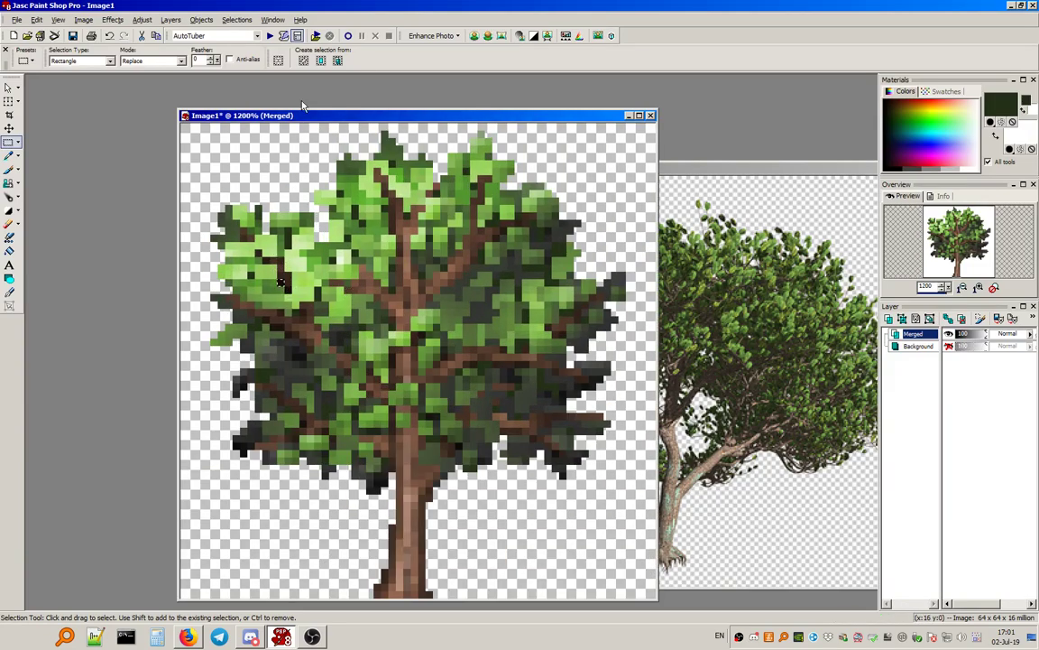
click(236, 19)
mouse_move(261, 120)
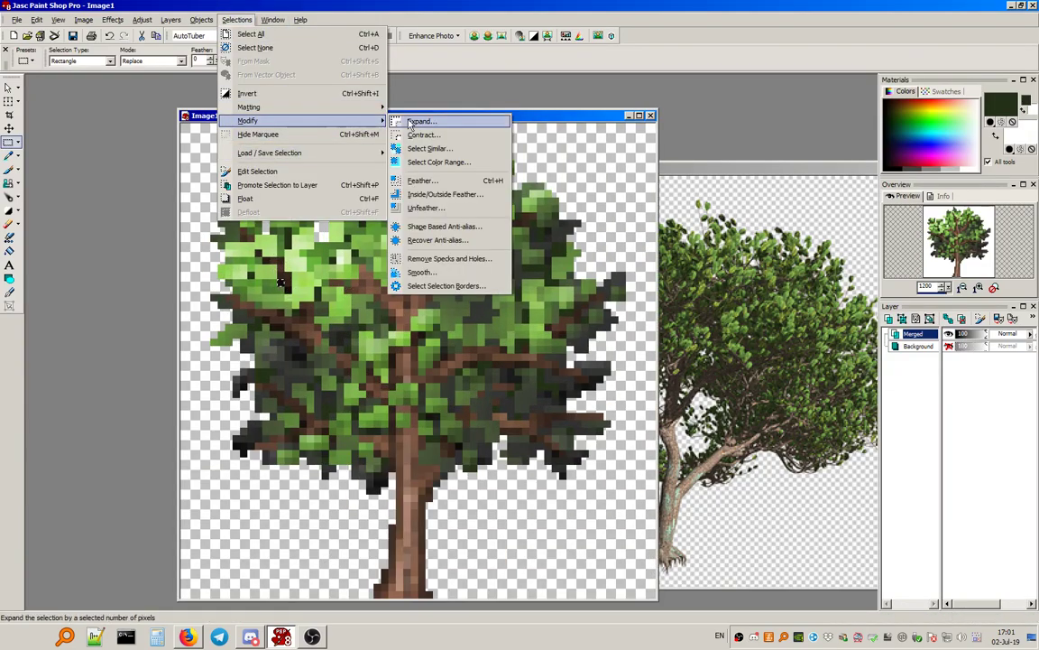
click(436, 152)
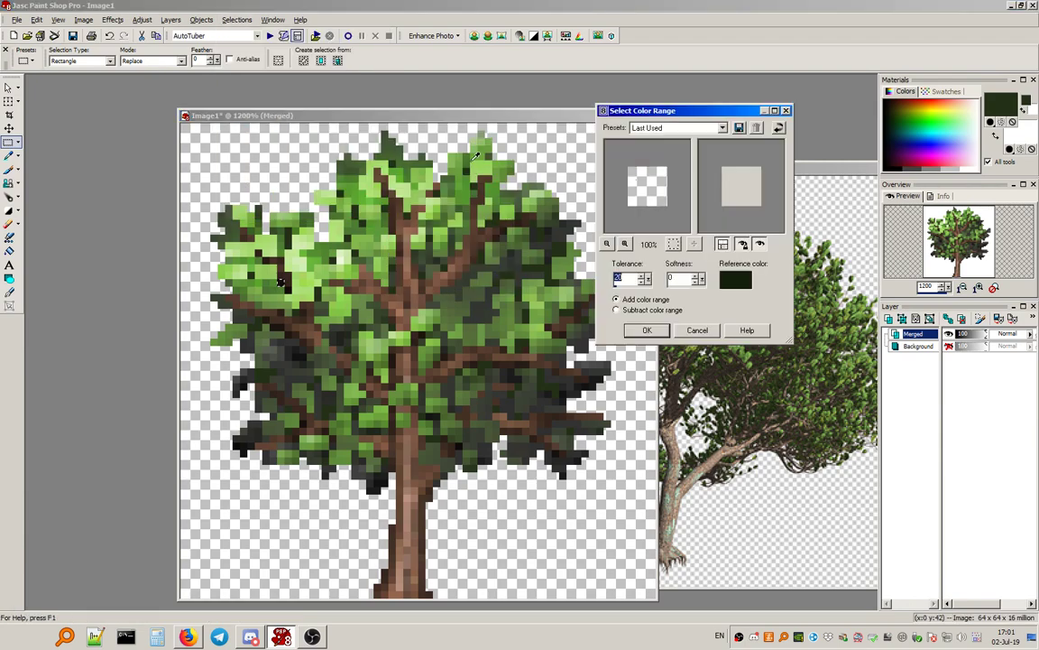
click(510, 400)
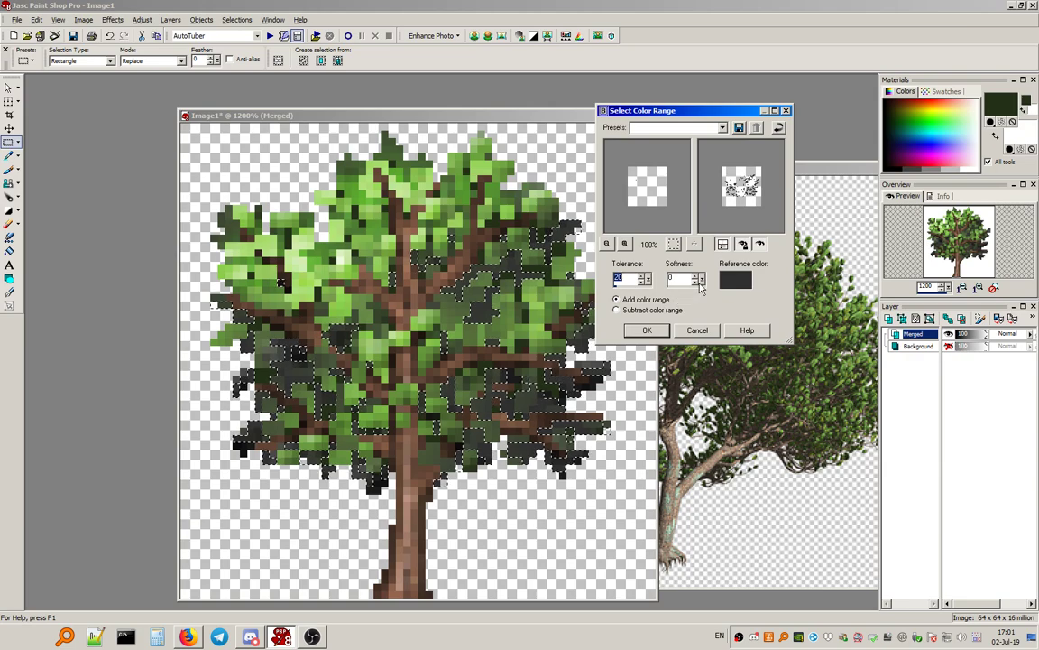
click(675, 287)
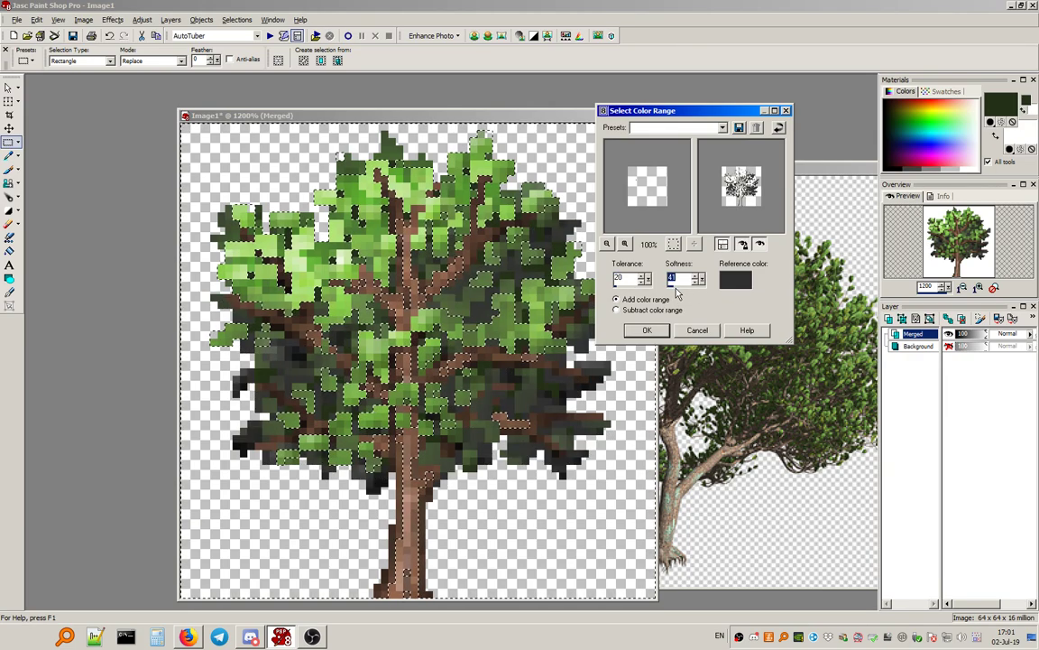
click(616, 287)
text(12)
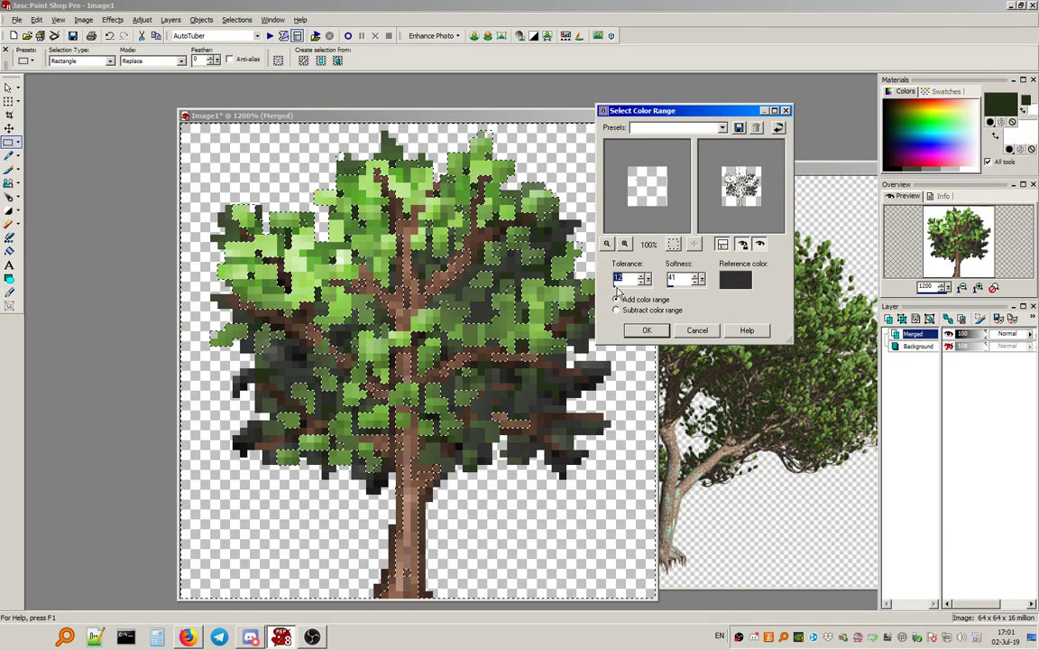
click(655, 333)
Raise the selected dark pixels' master saturation to 50, starting from the Default preset.
click(141, 20)
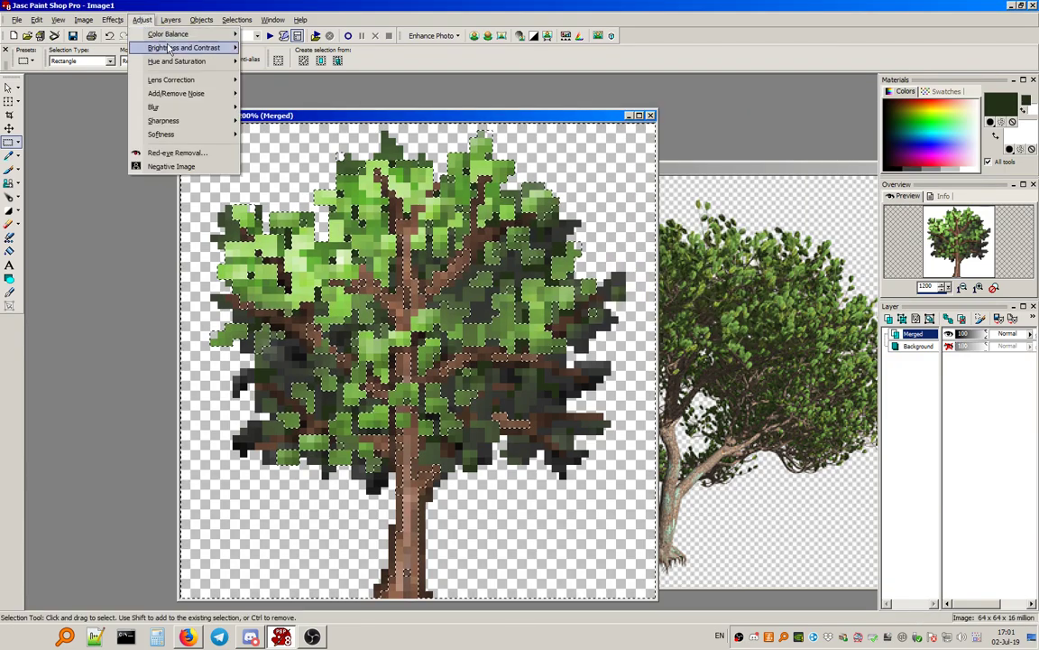
mouse_move(210, 64)
click(313, 94)
click(783, 100)
click(782, 109)
drag(767, 308, 770, 291)
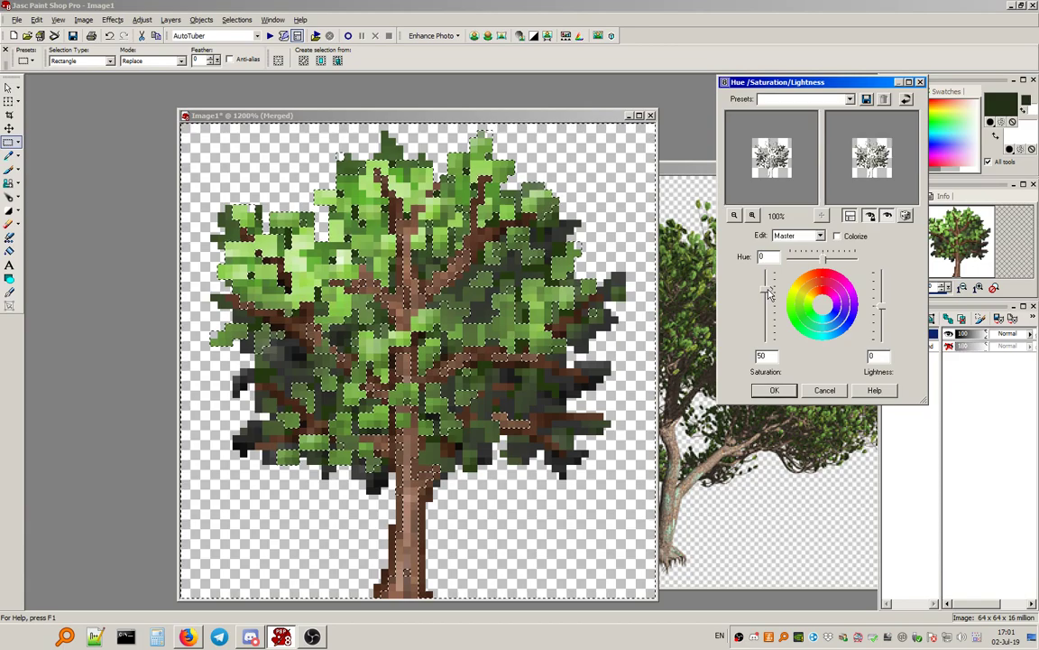
click(774, 390)
Add another dark grey shade from the lower foliage to the color range selection.
click(239, 19)
mouse_move(289, 121)
click(451, 162)
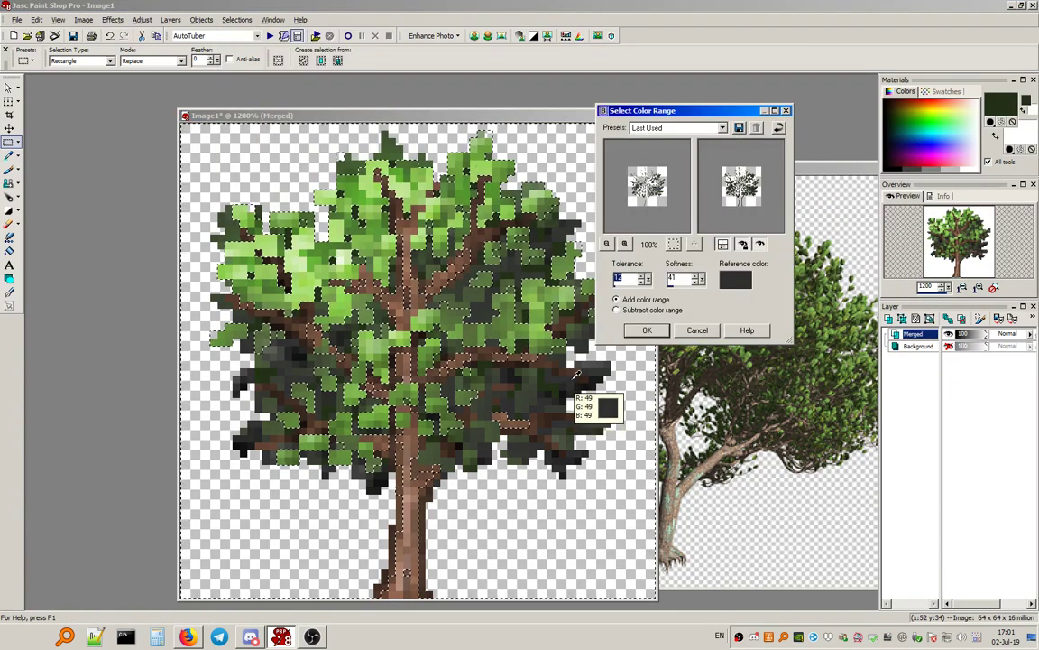
click(574, 378)
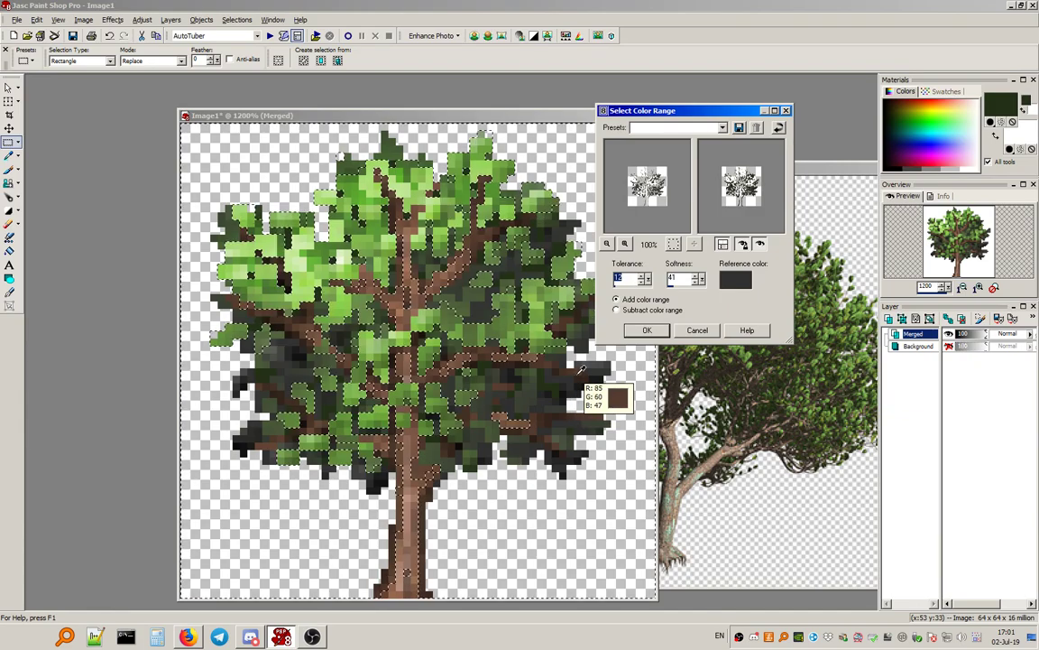
click(650, 330)
Tint the selected dark foliage with Red/Green/Blue, raising green to 20% with red and blue at 0.
click(141, 19)
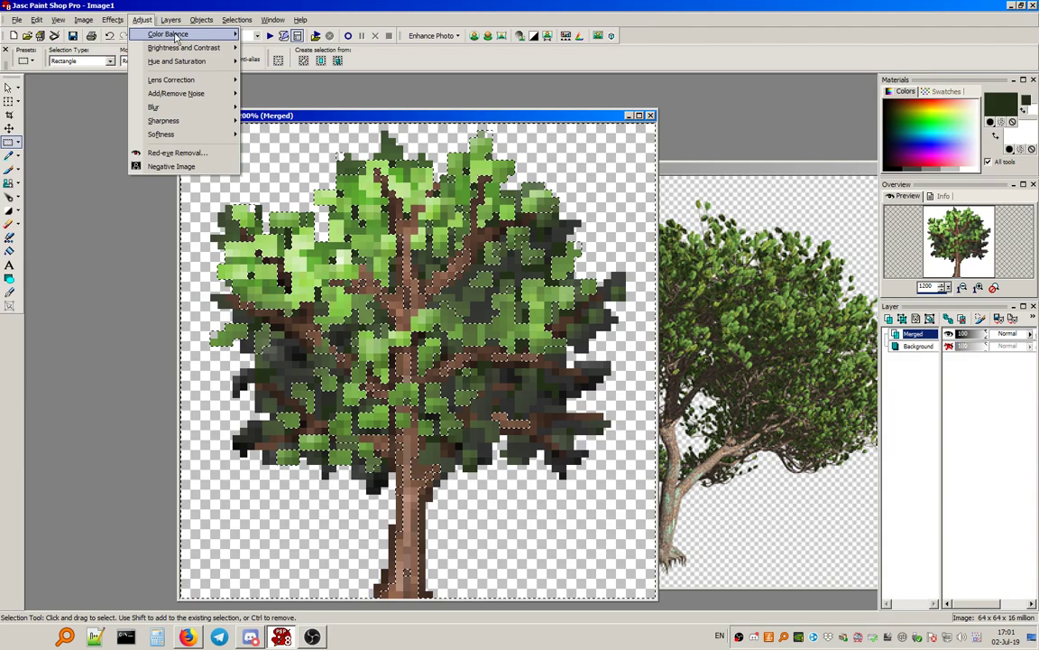
click(307, 135)
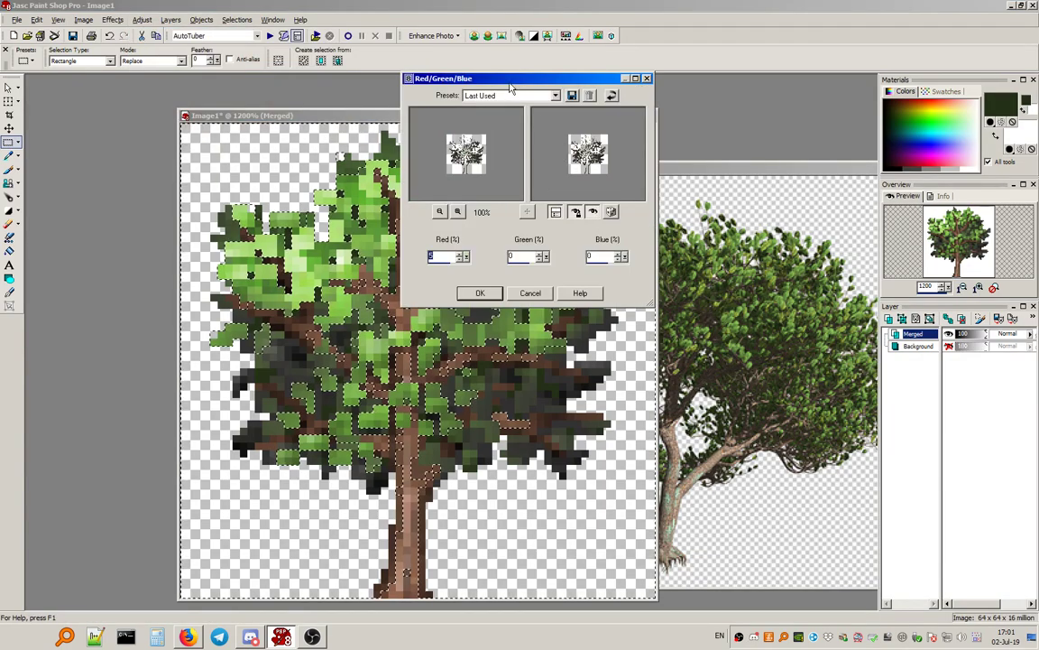
drag(509, 88, 763, 165)
click(806, 173)
click(735, 184)
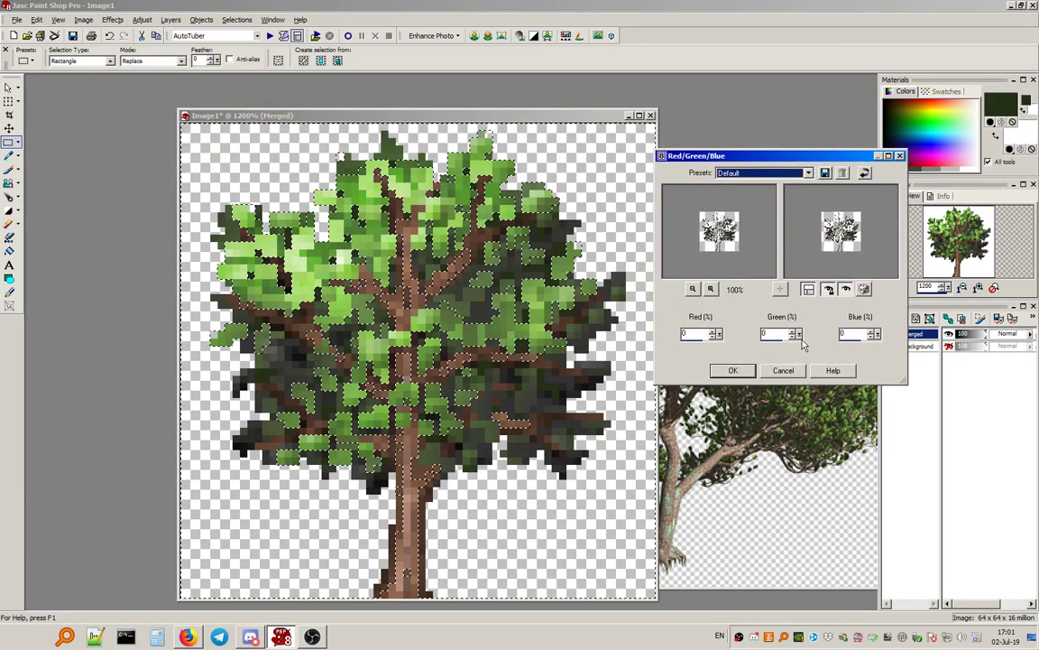
drag(783, 341, 789, 342)
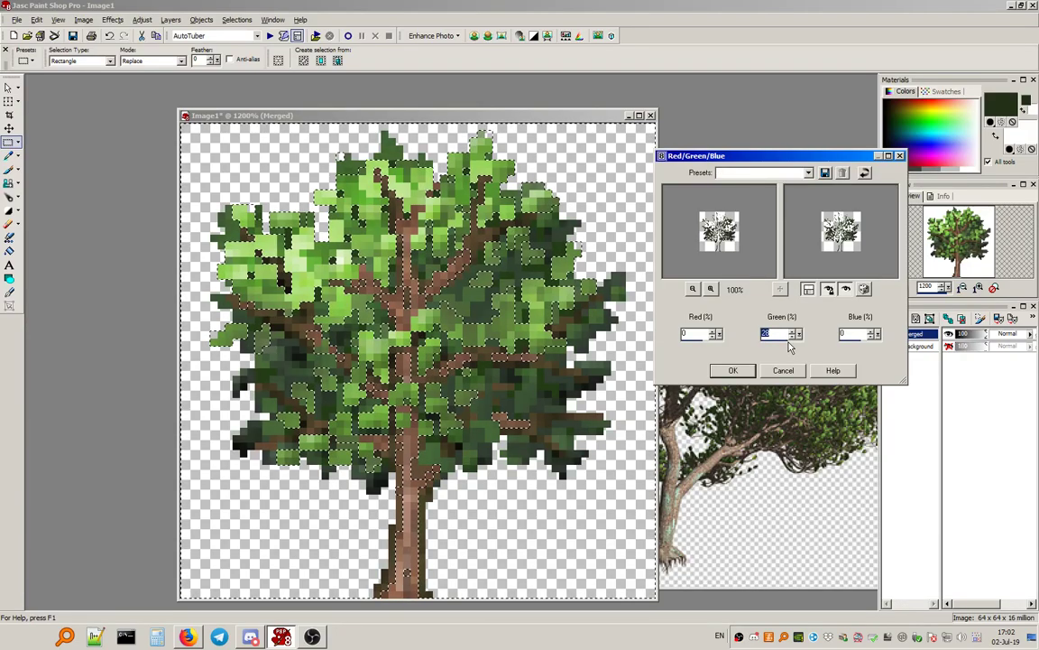
click(733, 370)
Clear the selection on the recoloured pixel tree.
click(235, 20)
click(250, 48)
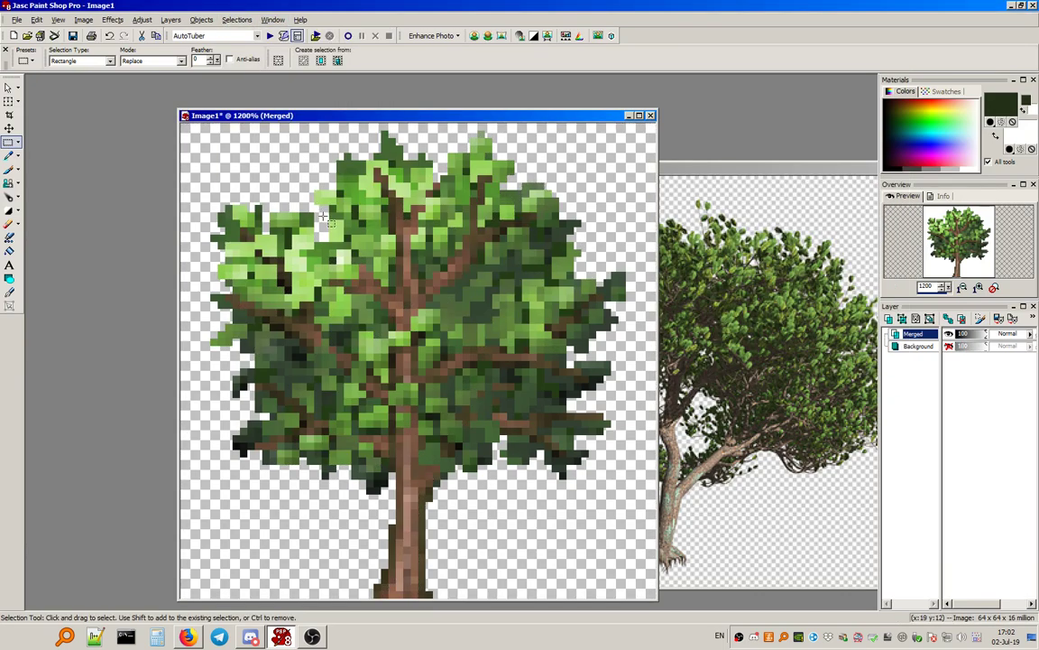
scroll(326, 223, down, 6)
scroll(340, 220, up, 4)
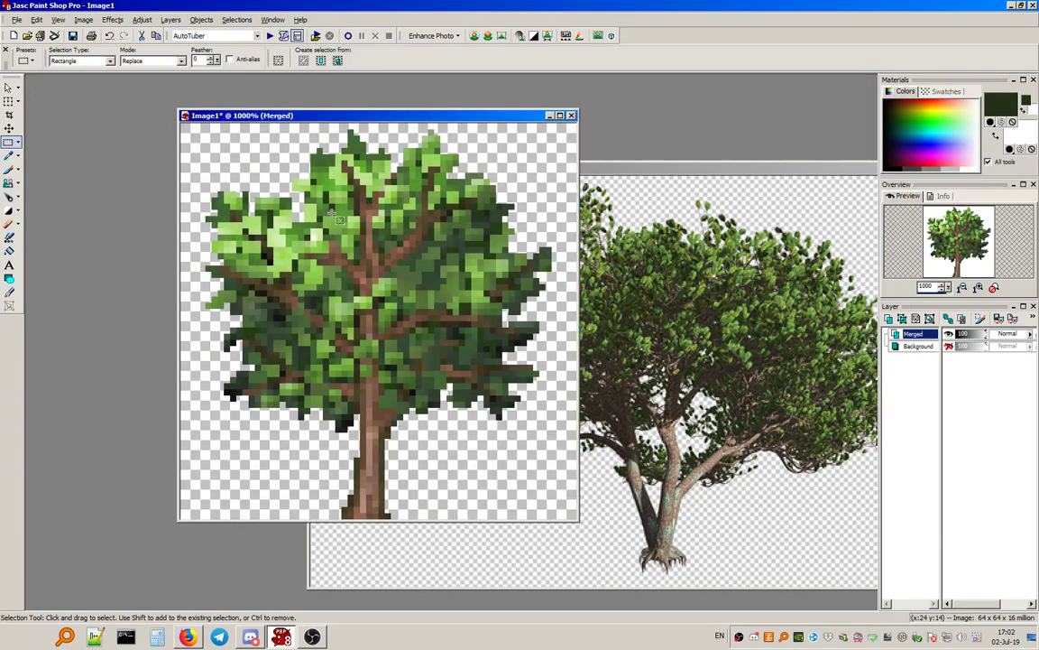
scroll(331, 247, up, 1)
scroll(332, 247, down, 6)
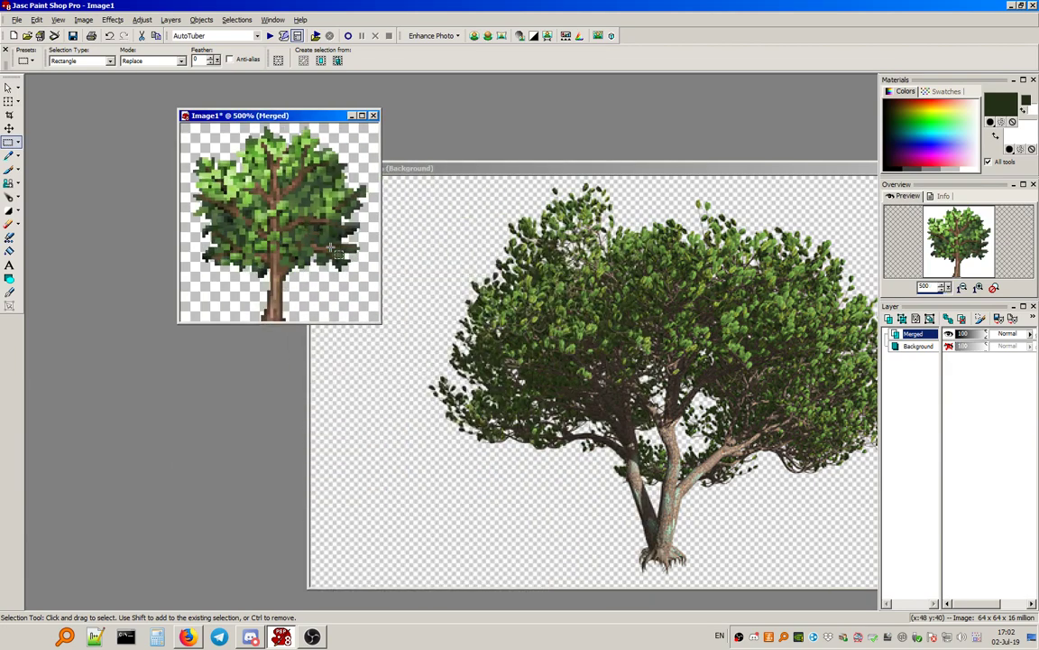
scroll(336, 246, down, 2)
scroll(331, 240, up, 3)
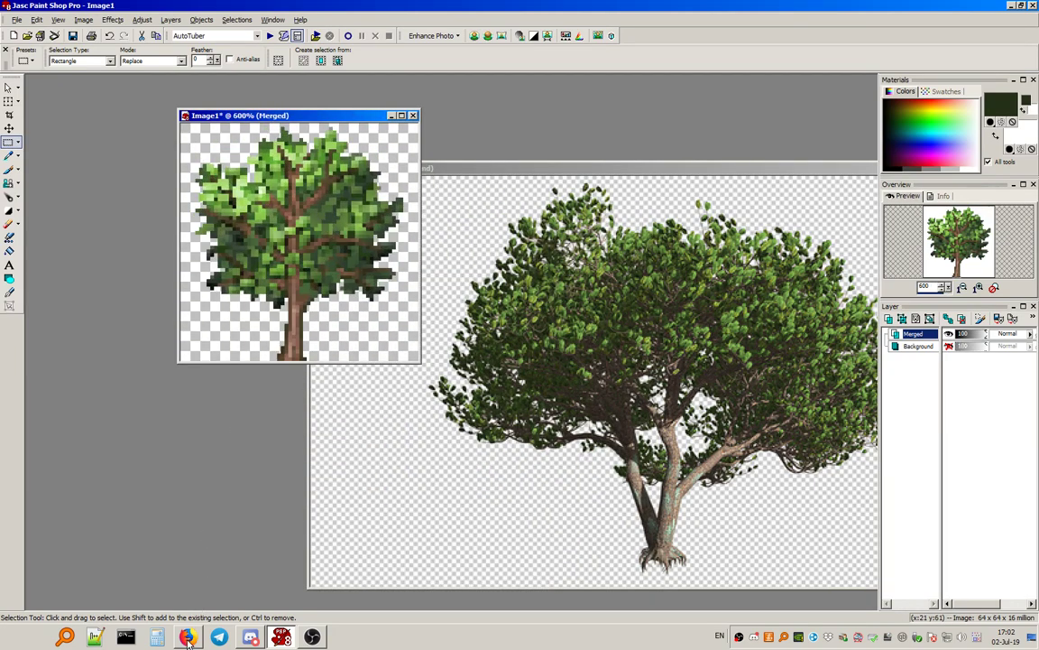
Minimize the leafy tree reference image, then switch to Firefox and copy the conifer picture 17488GN.jpg.
drag(828, 169, 602, 172)
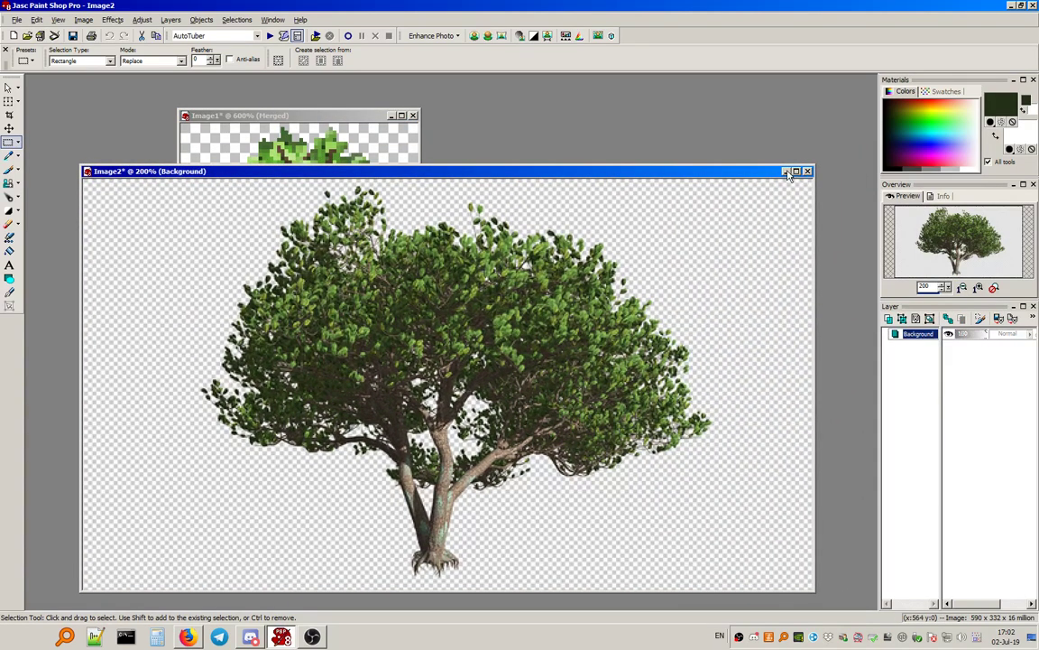
click(787, 171)
click(194, 636)
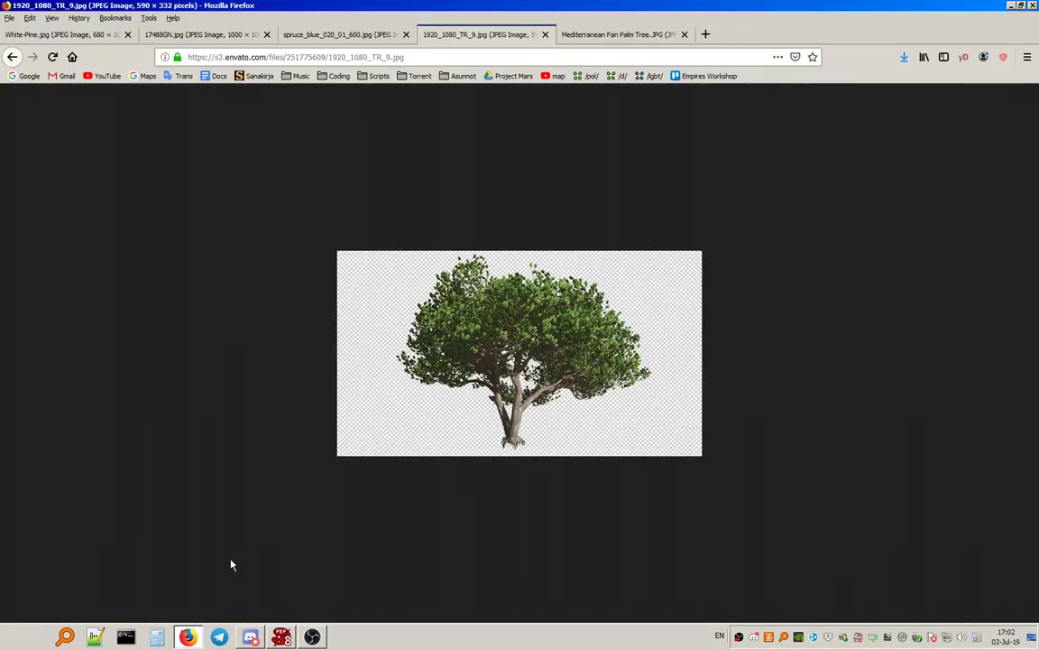
click(591, 35)
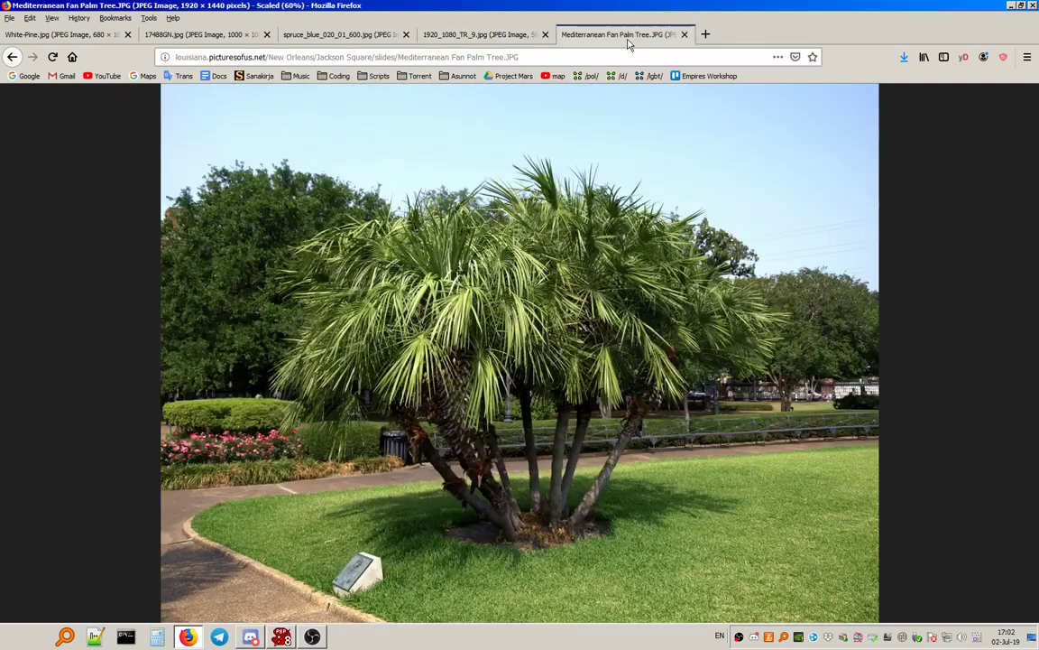
click(199, 34)
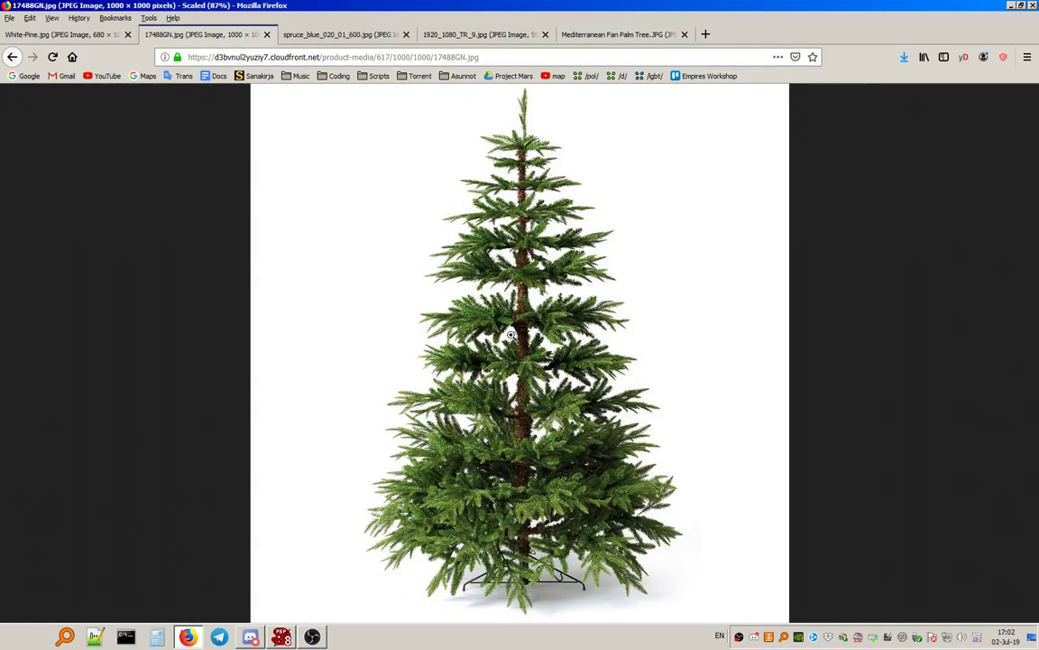
right_click(513, 279)
click(532, 283)
Switch back to Paint Shop Pro, paste the copied conifer as a new image and place it beside the pixel tree.
click(282, 636)
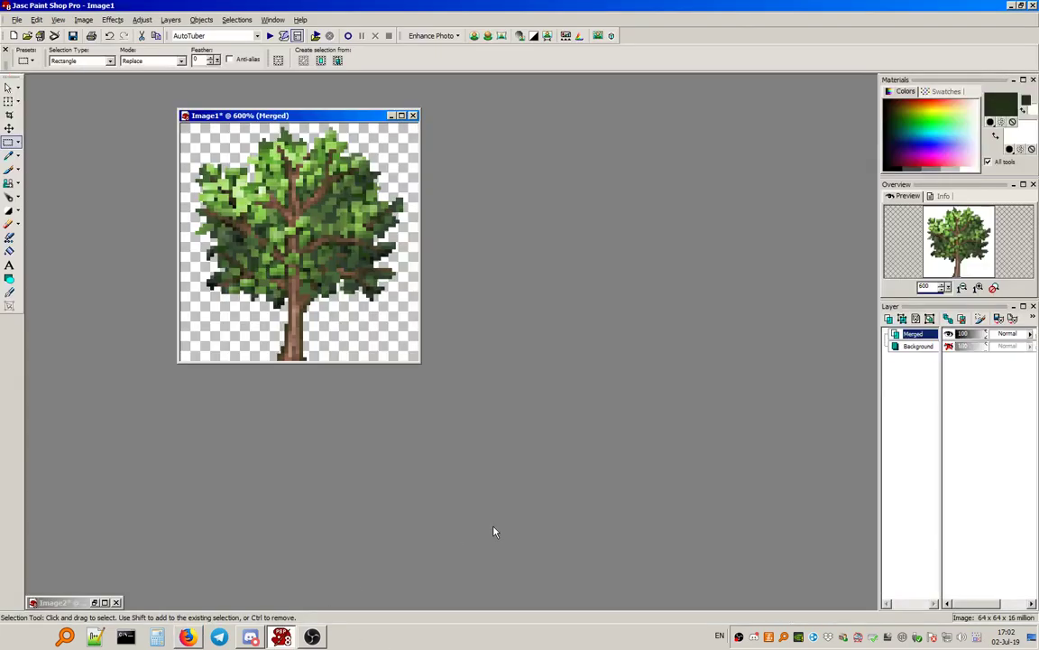
key(ctrl+v)
scroll(462, 449, down, 2)
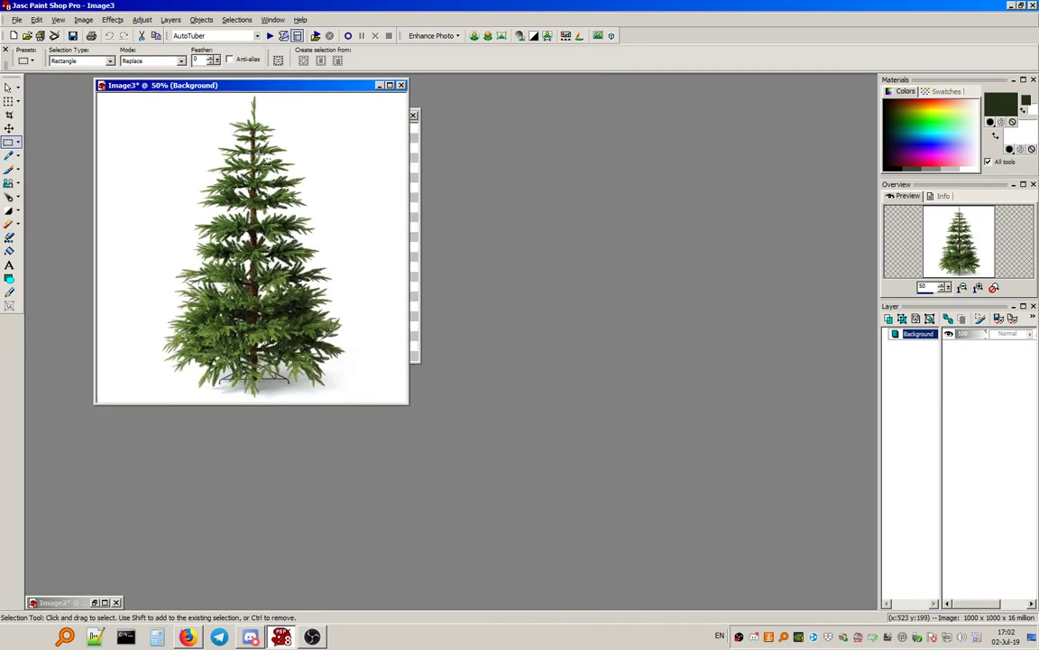
drag(258, 91, 697, 135)
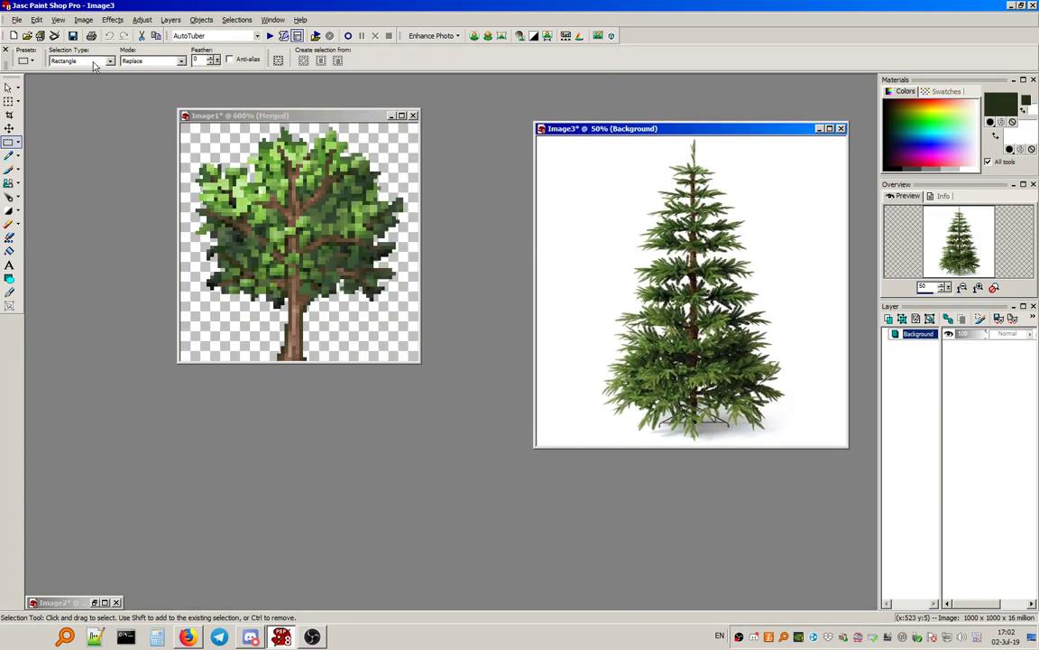
Create a new 64 x 64 pixel image and turn its black background into an empty transparent layer.
click(13, 35)
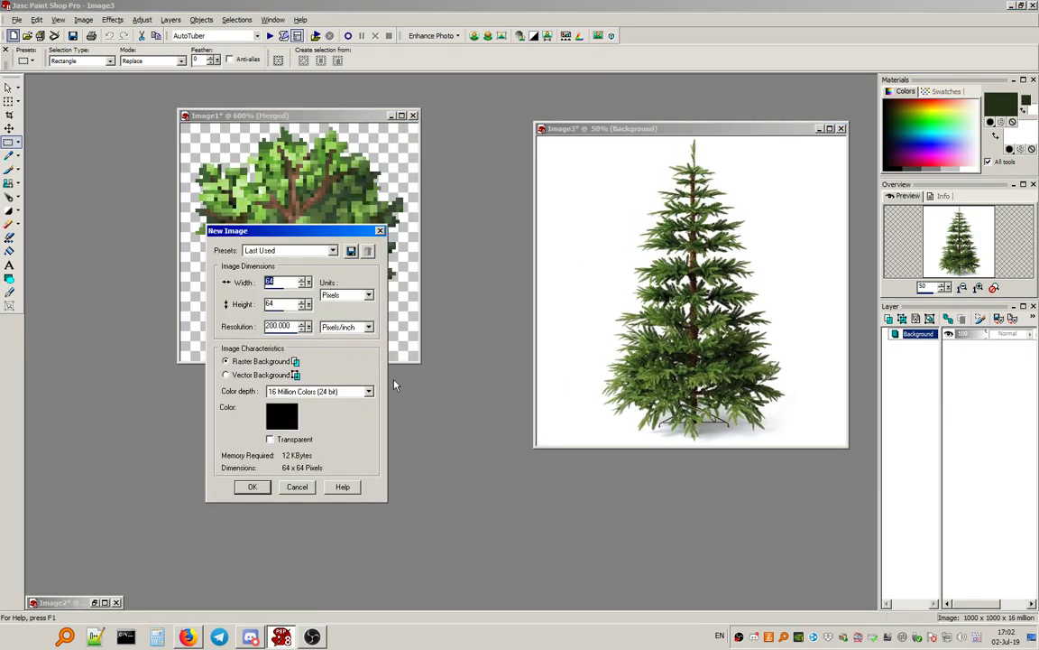
click(254, 487)
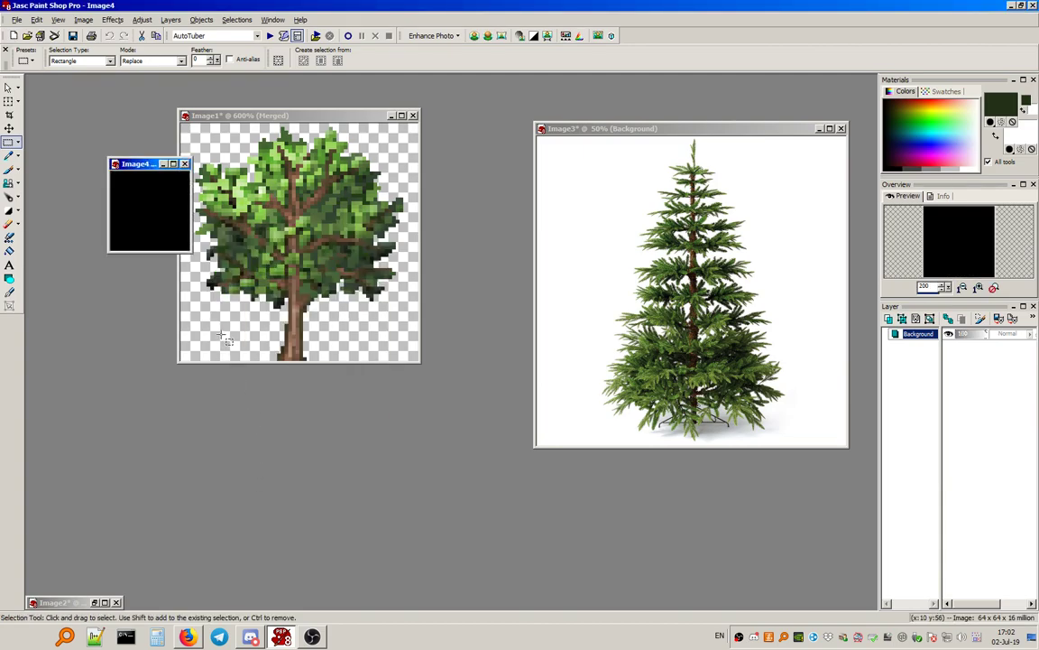
click(171, 20)
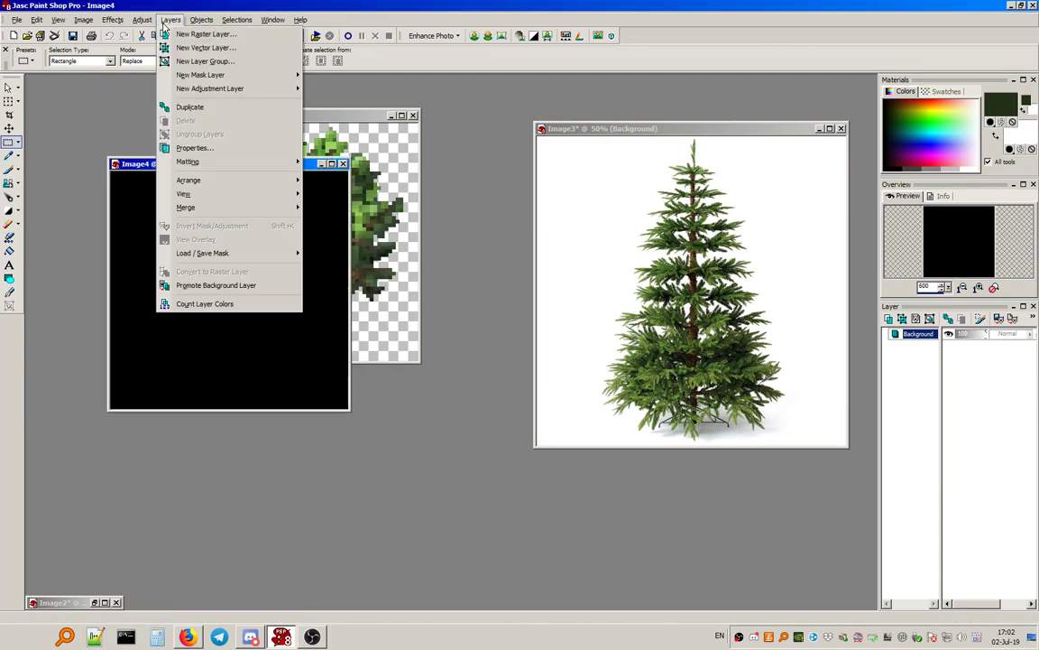
click(236, 285)
scroll(244, 276, up, 1)
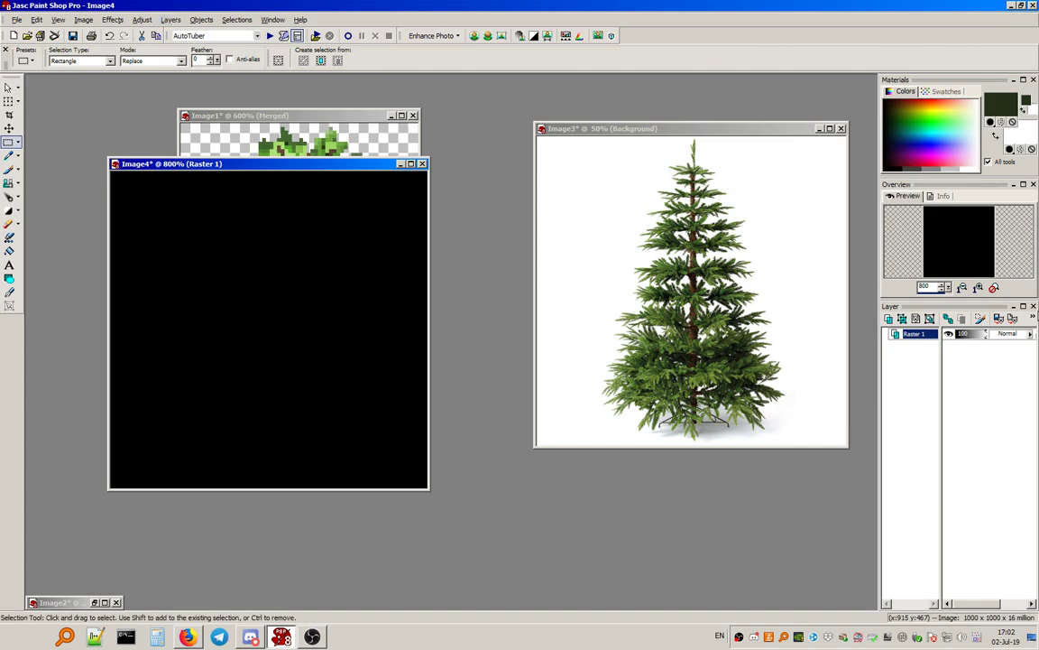
key(Delete)
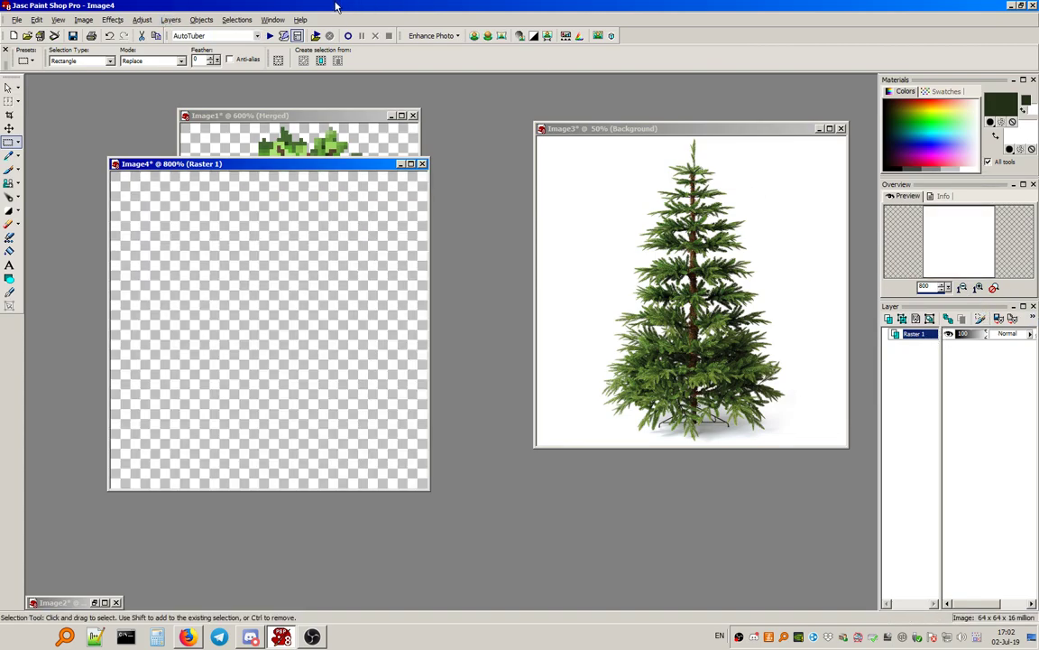
Add a new raster layer above the empty one and set the foreground colour to reddish brown #85443B.
click(171, 20)
click(194, 33)
click(460, 403)
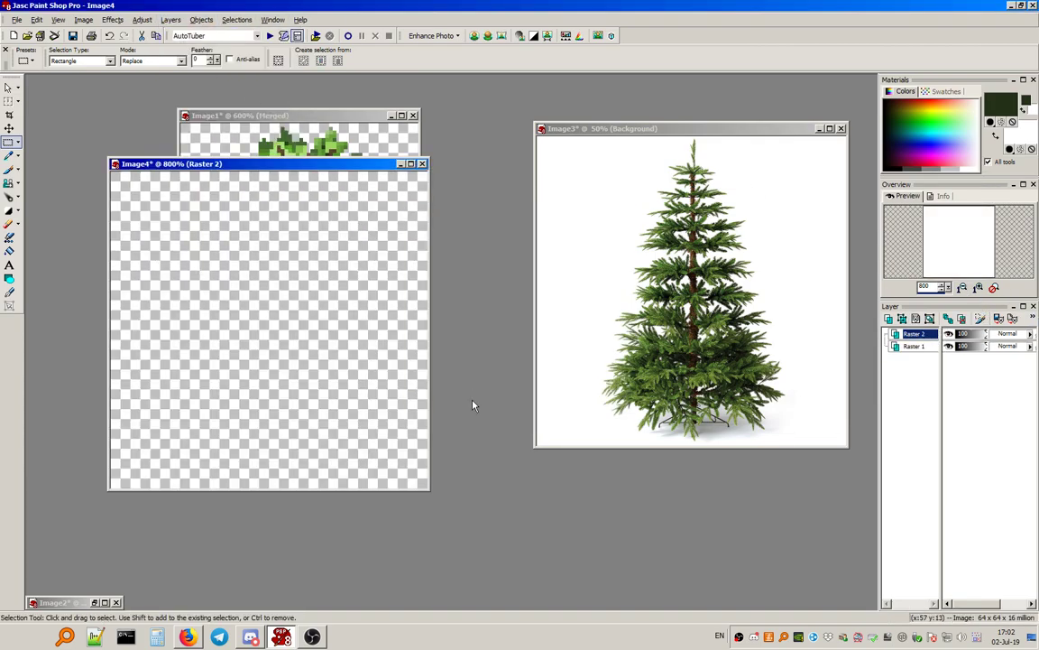
click(1002, 100)
drag(464, 206, 478, 240)
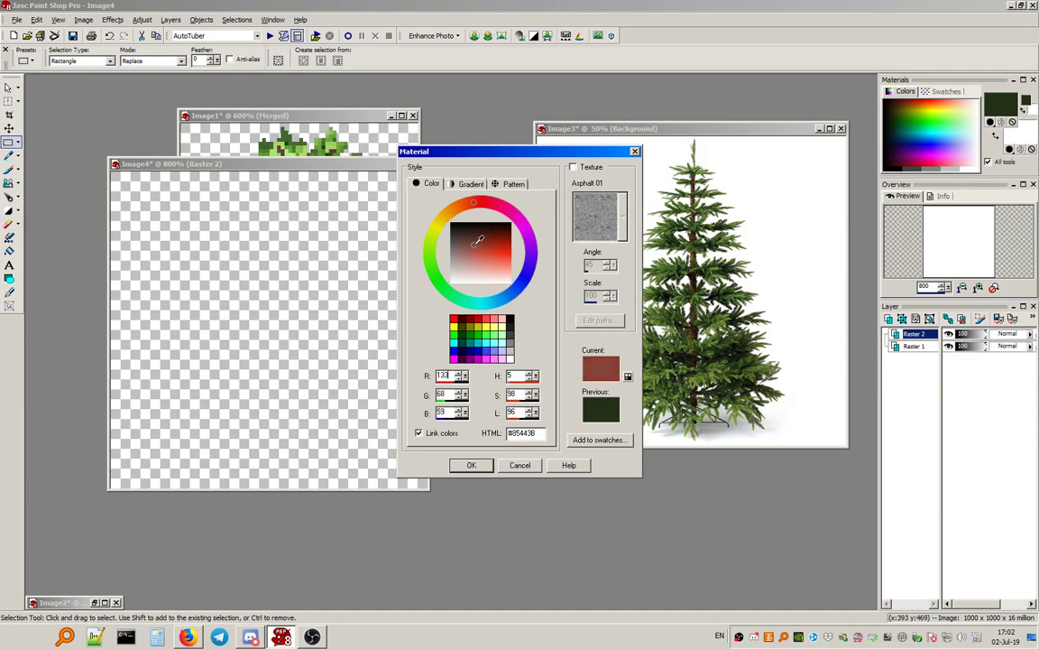
click(470, 468)
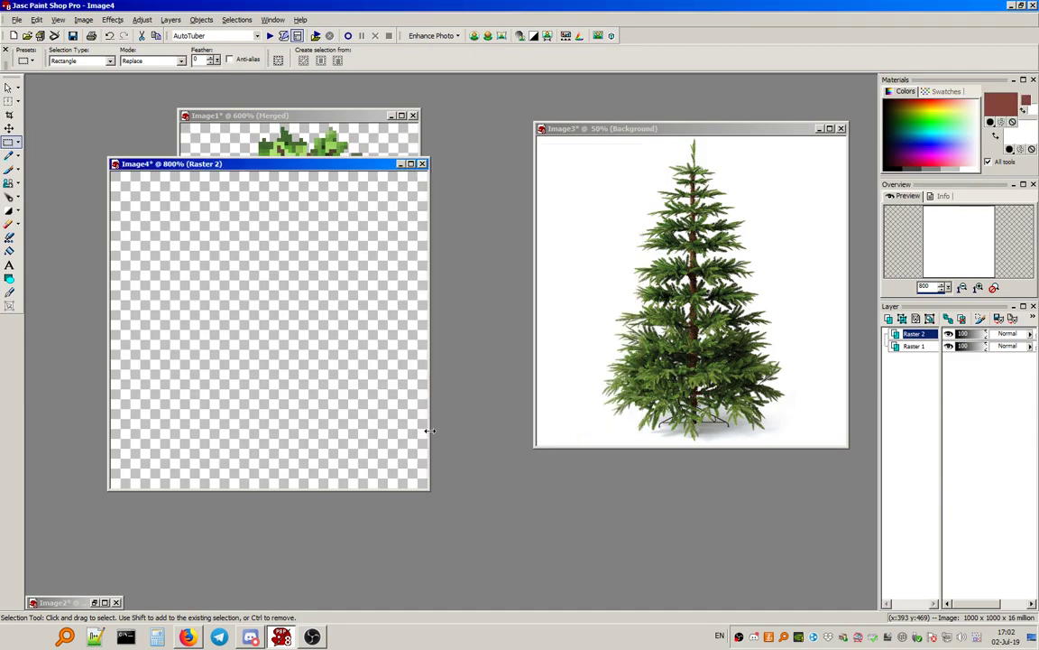
Paint the conifer's trunk up the middle of the canvas with a 4-pixel brush, narrowing to 2 pixels at the tip.
click(9, 169)
text(4)
drag(269, 478, 268, 191)
text(2)
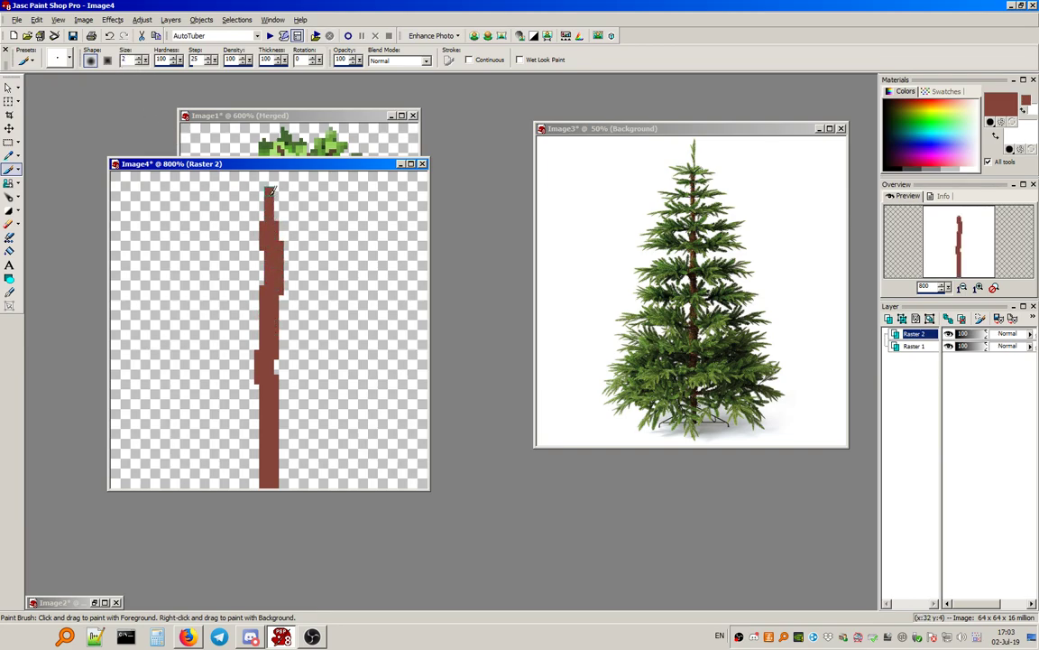
Erase the stray bumps along both sides of the trunk with a 1-pixel eraser.
text(x)
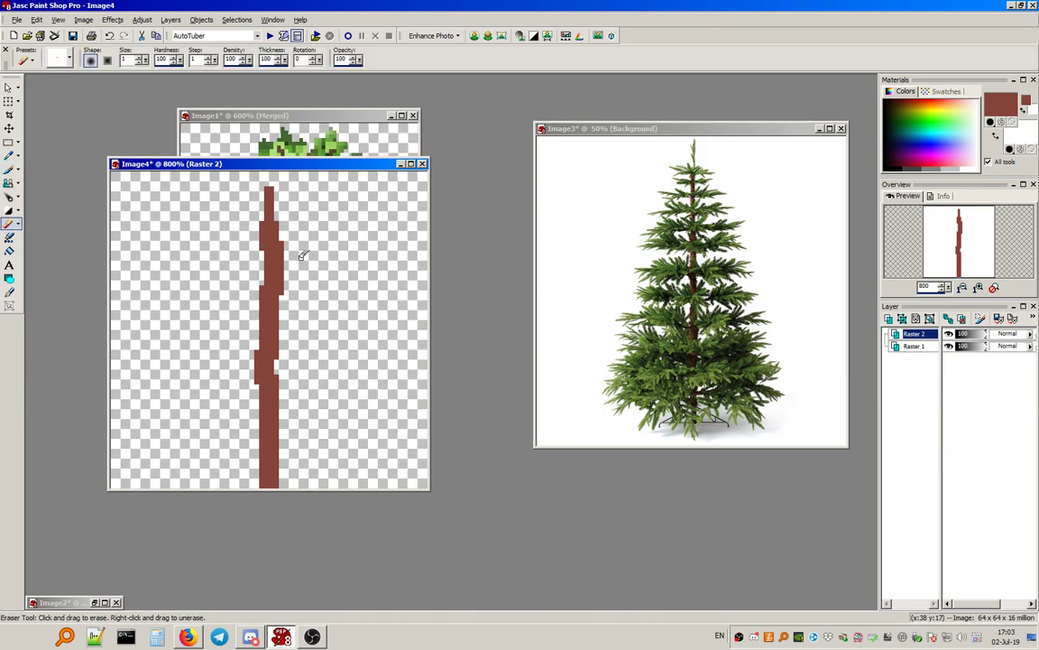
mouse_move(262, 224)
mouse_down()
mouse_move(262, 248)
mouse_move(281, 257)
mouse_move(281, 294)
mouse_up()
drag(257, 352, 256, 382)
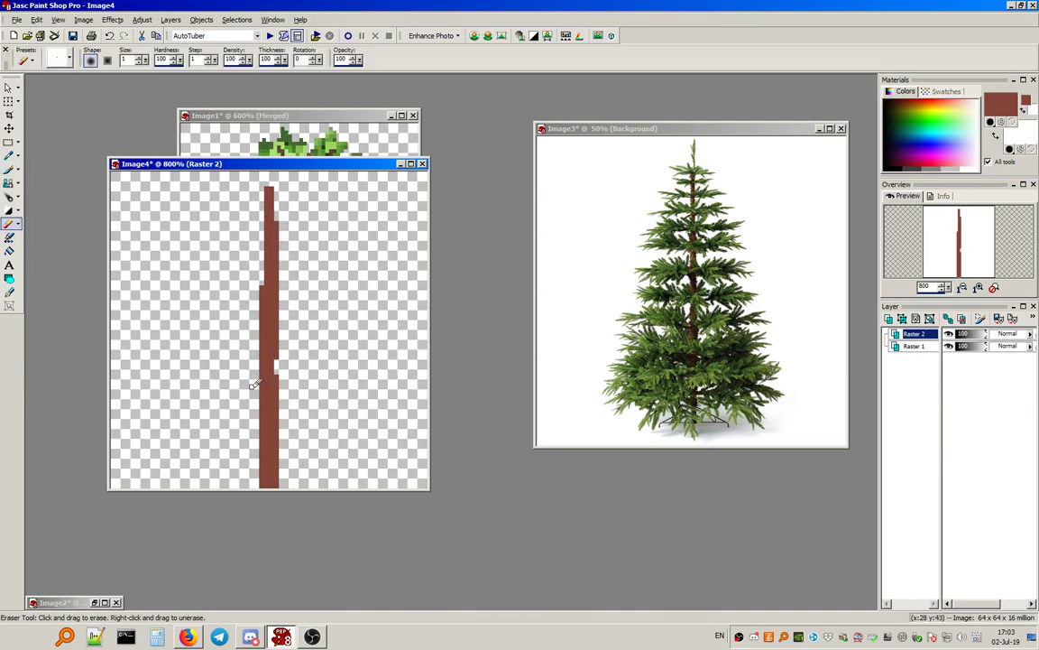
Widen the left side of the trunk's base with a 2-pixel brush and trim the top of the flare.
click(8, 170)
drag(266, 400, 256, 474)
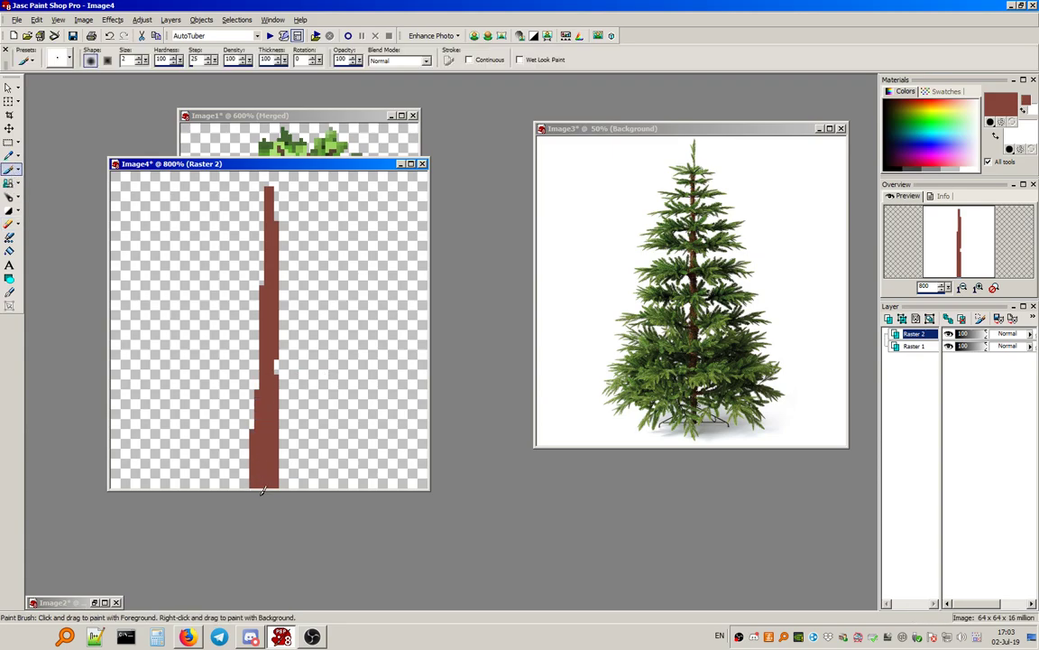
click(9, 223)
drag(252, 431, 251, 452)
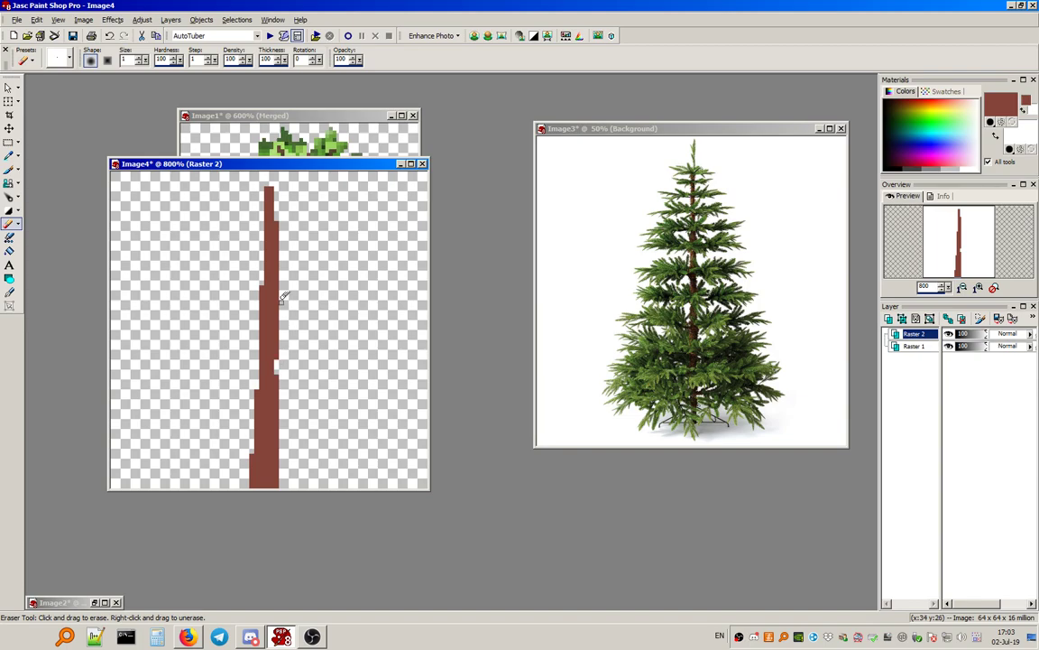
Move the conifer photo slightly closer, then paint 1-pixel-wide branches on both sides of the trunk near its top and base.
click(9, 171)
click(10, 170)
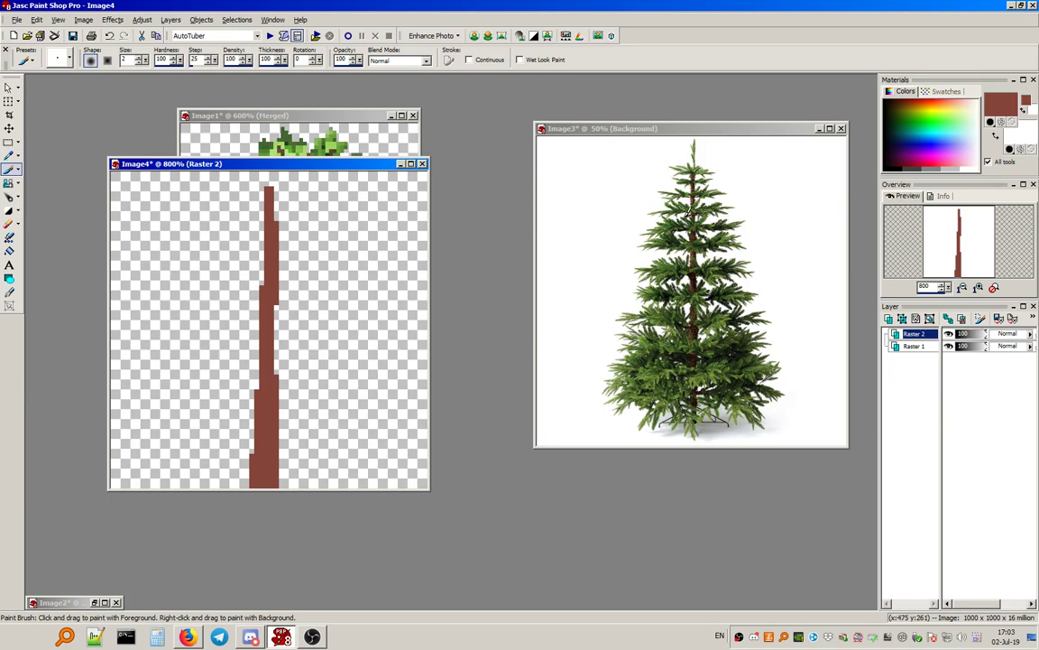
drag(719, 128, 702, 138)
click(280, 194)
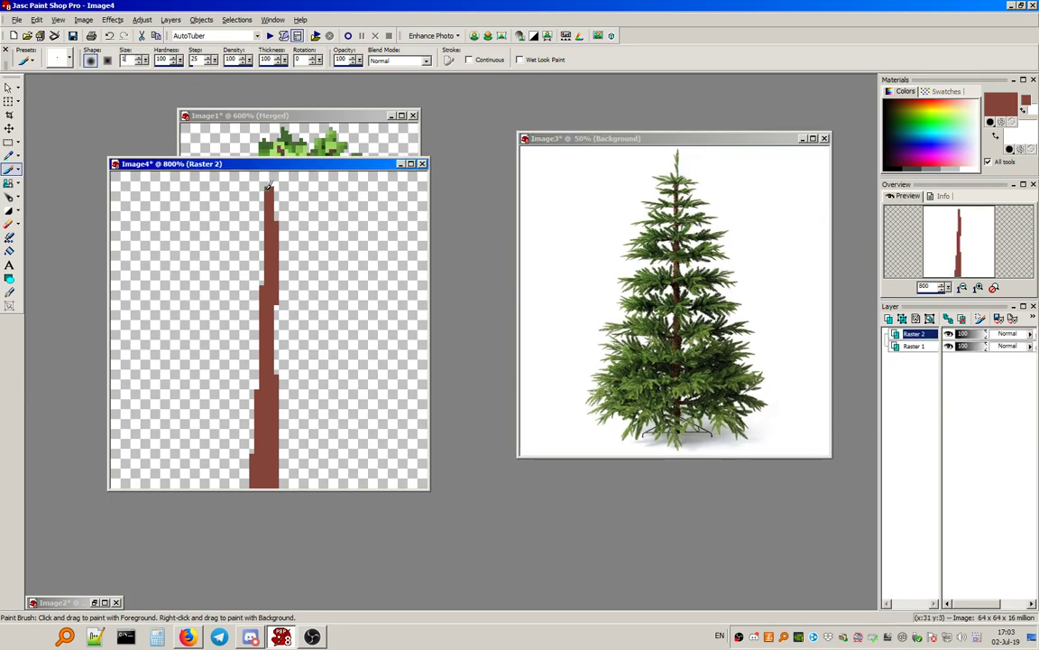
mouse_move(273, 213)
mouse_down()
mouse_move(307, 215)
mouse_move(240, 216)
mouse_up()
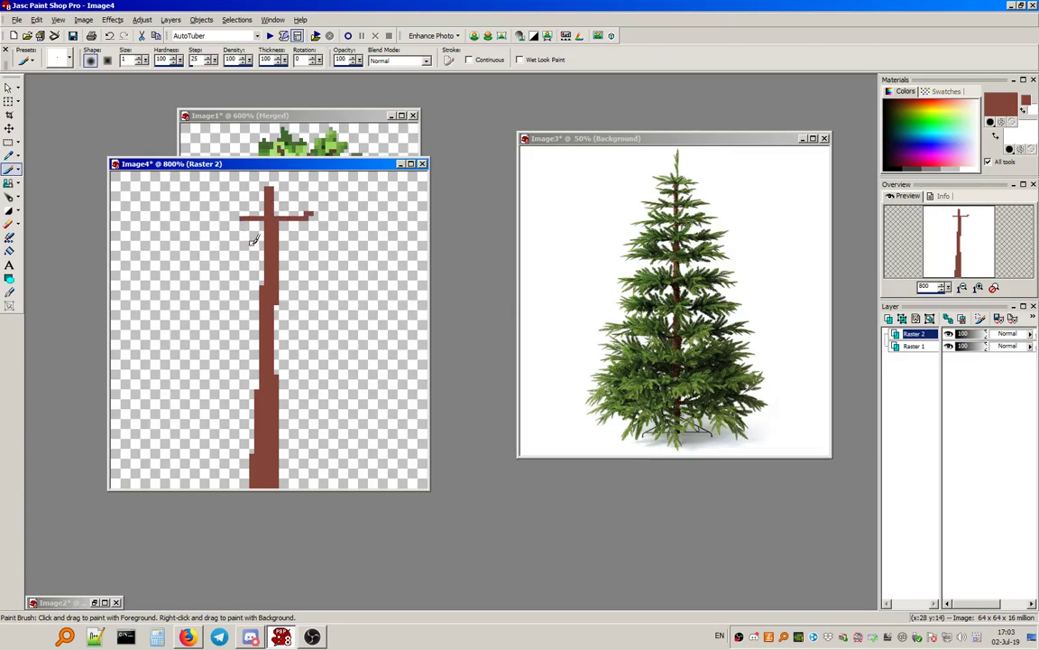
drag(276, 417, 377, 425)
drag(249, 419, 172, 416)
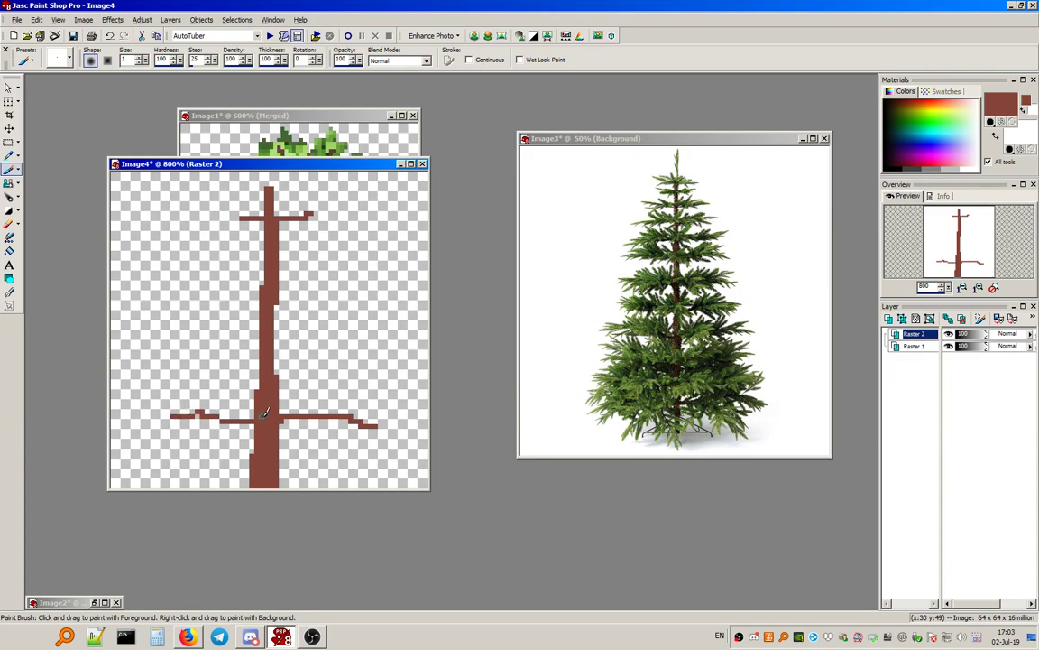
Paint alternating left and right branches on the trunk between the top pair and the bottom pair.
drag(255, 388, 206, 387)
drag(275, 362, 332, 355)
drag(257, 346, 209, 346)
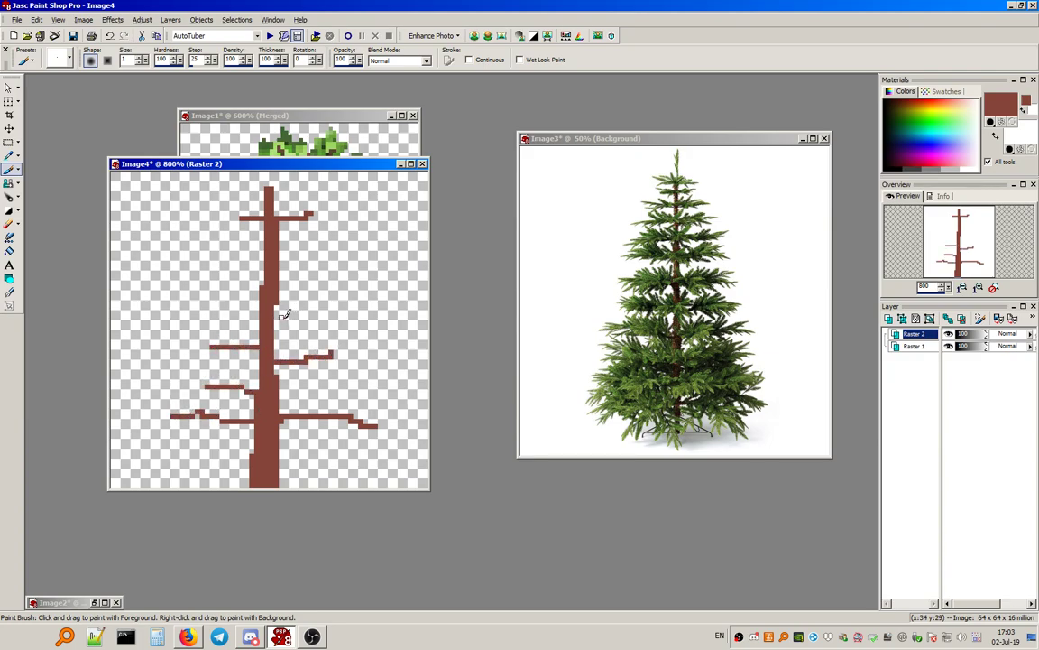
mouse_move(263, 250)
mouse_down()
mouse_move(228, 246)
mouse_move(330, 253)
mouse_up()
drag(262, 289, 206, 283)
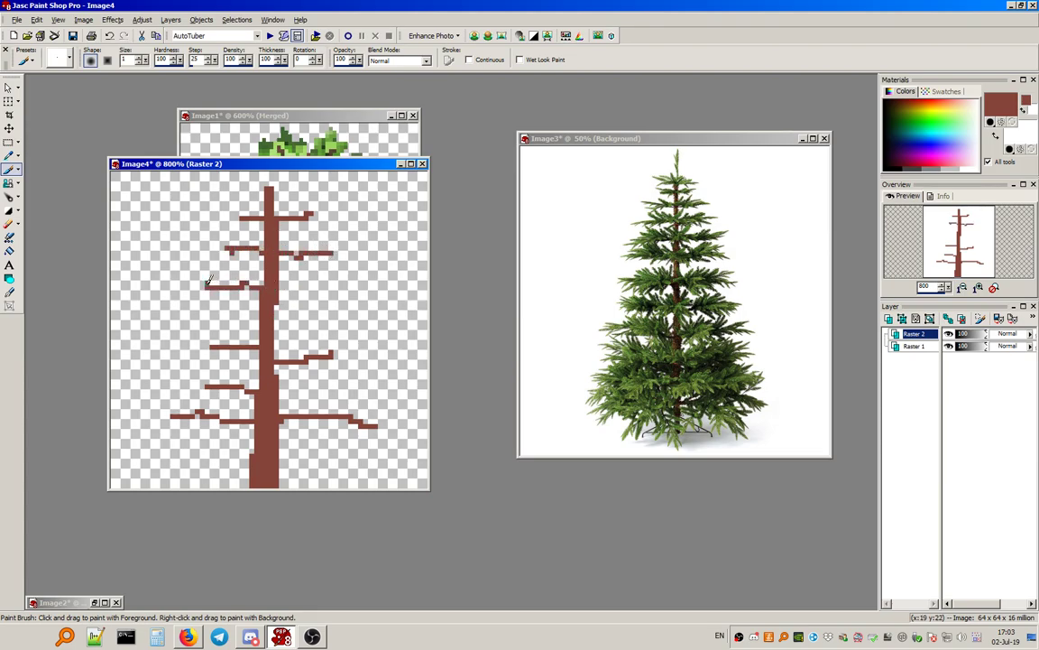
Fill the remaining gaps along the trunk with more branches and add forks to the middle and lower ones.
drag(278, 298, 337, 288)
drag(278, 385, 348, 383)
mouse_move(276, 322)
mouse_down()
mouse_move(352, 316)
mouse_move(196, 321)
mouse_move(216, 325)
mouse_move(186, 342)
mouse_move(237, 345)
mouse_move(184, 341)
mouse_up()
mouse_move(217, 391)
mouse_down()
mouse_move(187, 386)
mouse_move(238, 383)
mouse_move(209, 367)
mouse_up()
mouse_move(306, 383)
mouse_down()
mouse_move(290, 357)
mouse_move(313, 341)
mouse_up()
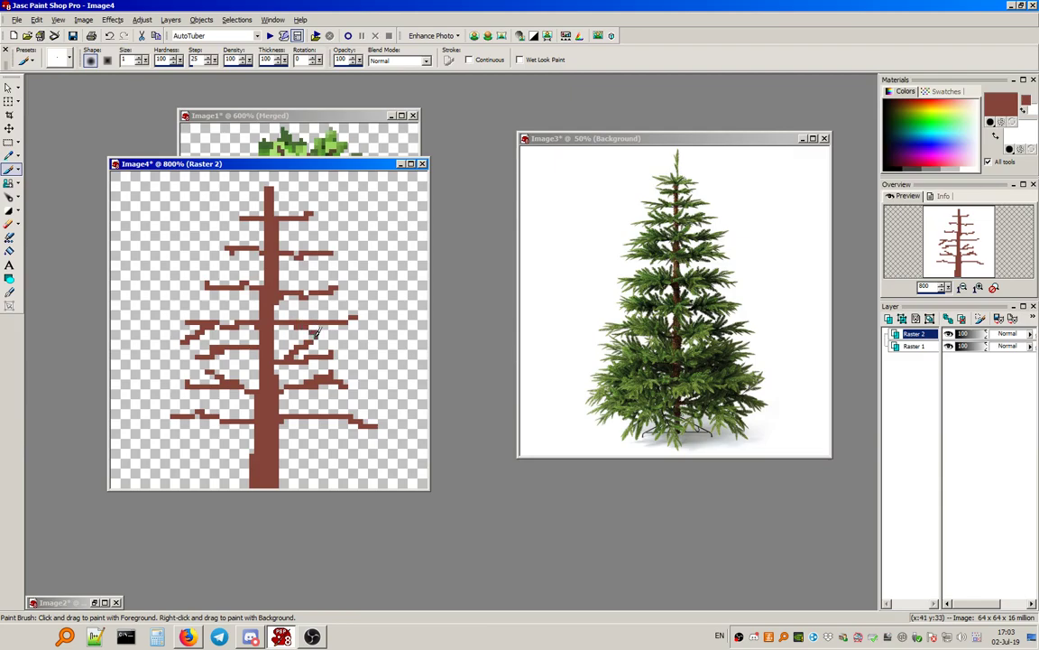
Add drooping twigs to the upper right branches and thicken the top left branch, with a short one above it.
drag(273, 288, 304, 302)
drag(293, 256, 313, 271)
drag(289, 222, 308, 237)
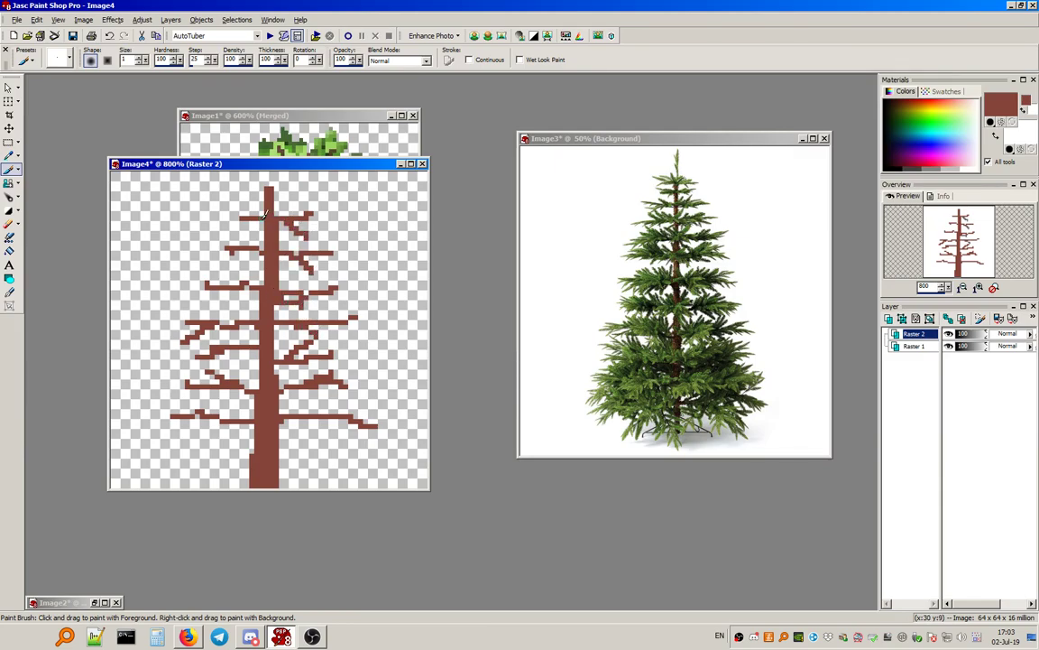
mouse_move(248, 225)
mouse_down()
mouse_move(233, 228)
mouse_move(232, 213)
mouse_move(270, 192)
mouse_up()
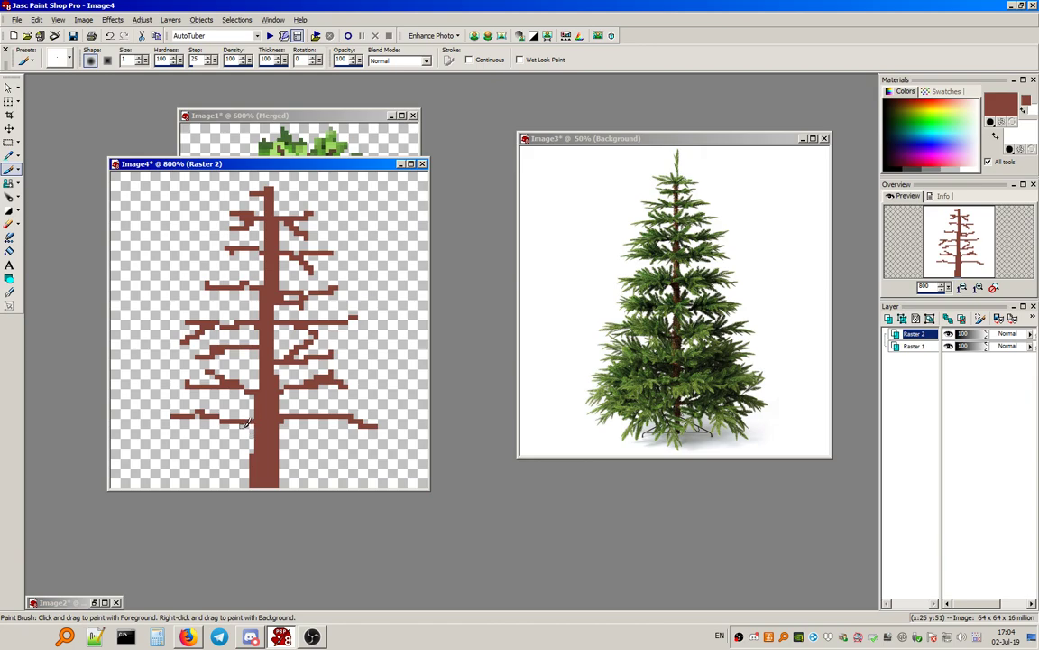
Paint side twigs on the lower and left branches, and extend and add branches midway up the right side.
drag(227, 421, 195, 438)
drag(303, 417, 337, 435)
drag(320, 383, 340, 397)
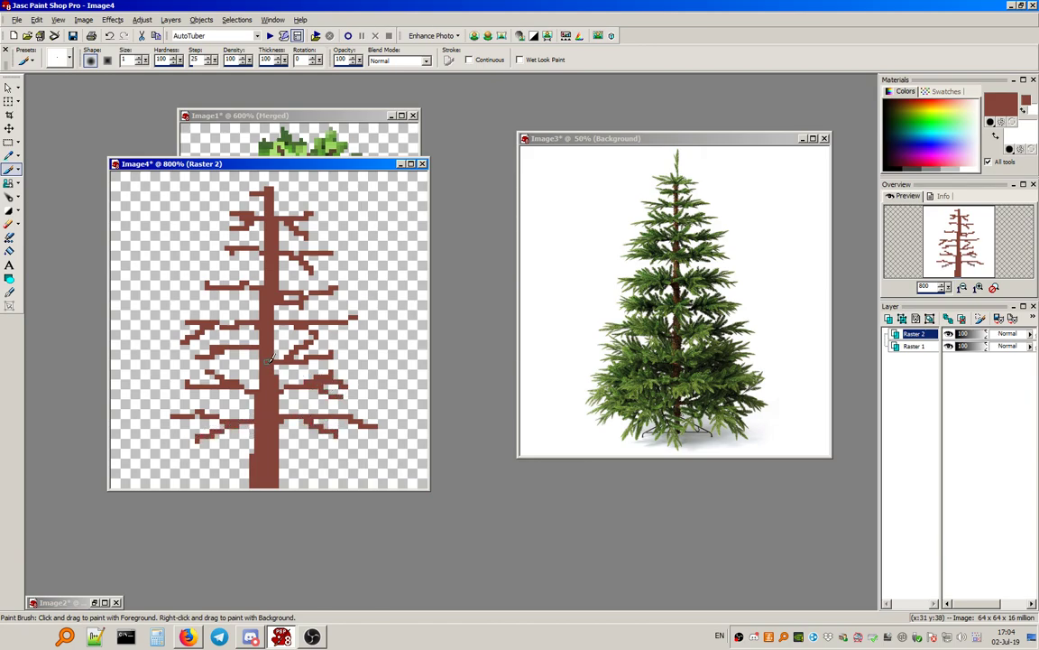
drag(258, 371, 227, 366)
drag(232, 283, 207, 302)
drag(243, 252, 218, 264)
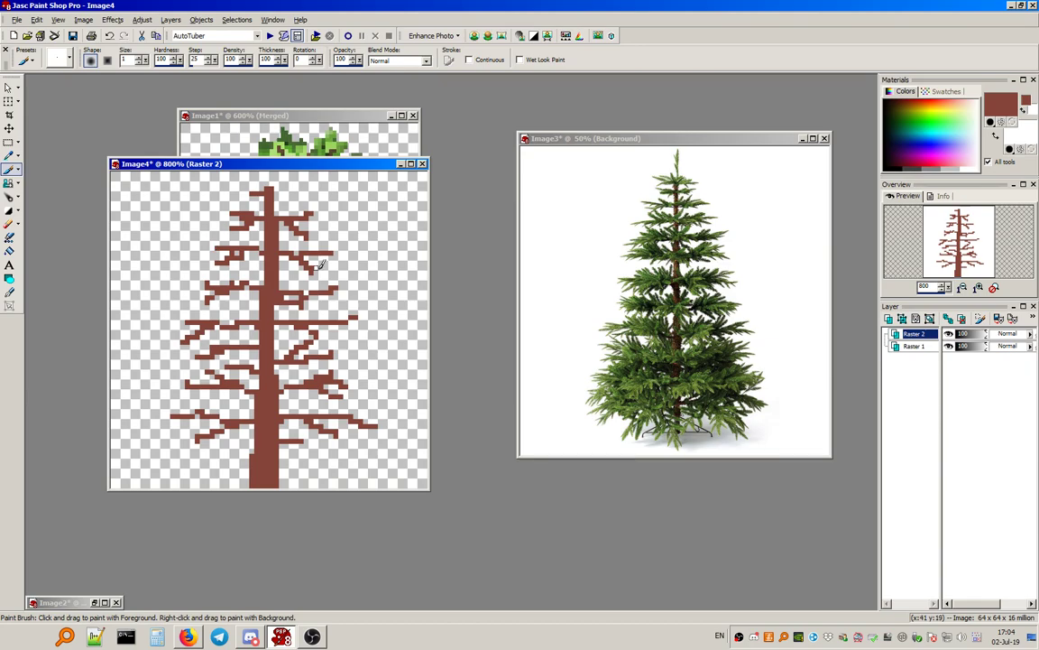
drag(330, 357, 361, 352)
drag(278, 346, 346, 337)
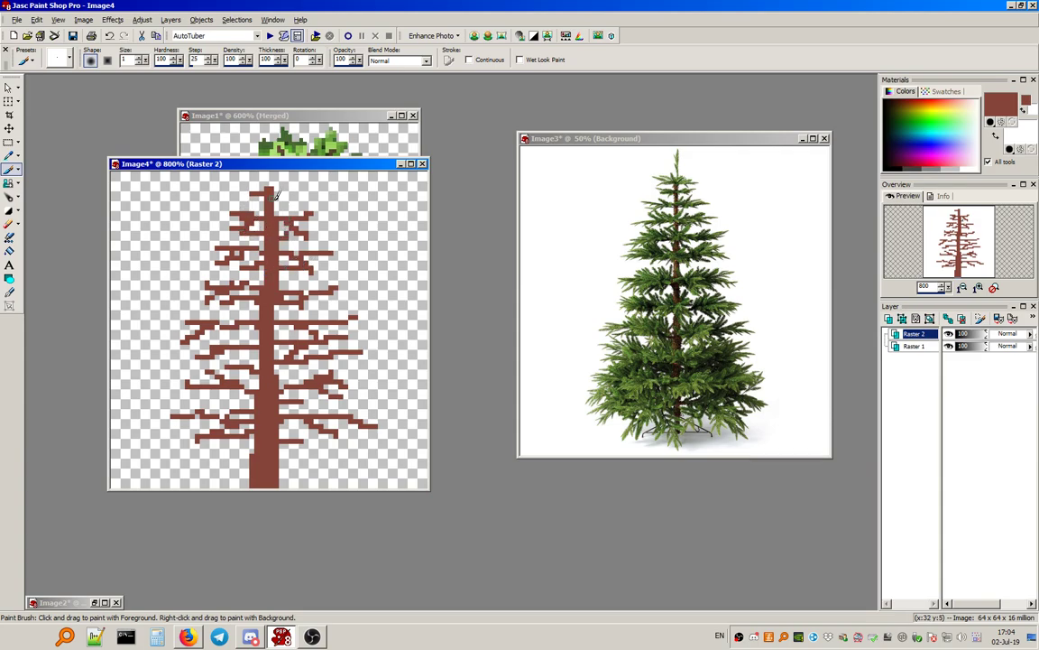
Shorten the tips of the longest right branches with the eraser, set its size to 4, and extend the treetop slightly with the brush.
click(9, 224)
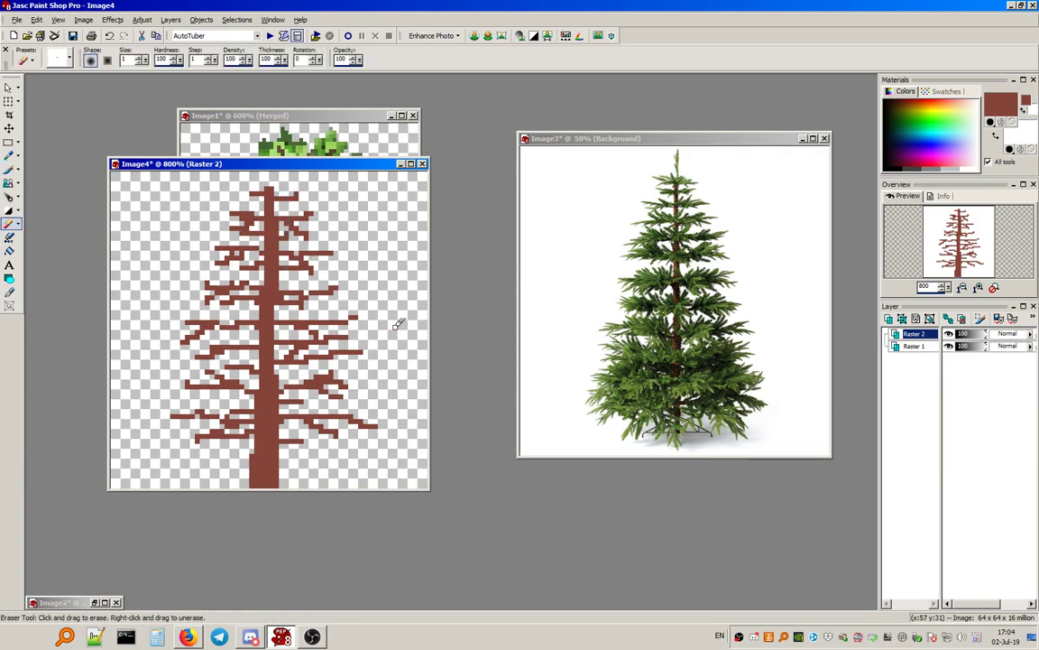
click(351, 317)
drag(376, 427, 369, 426)
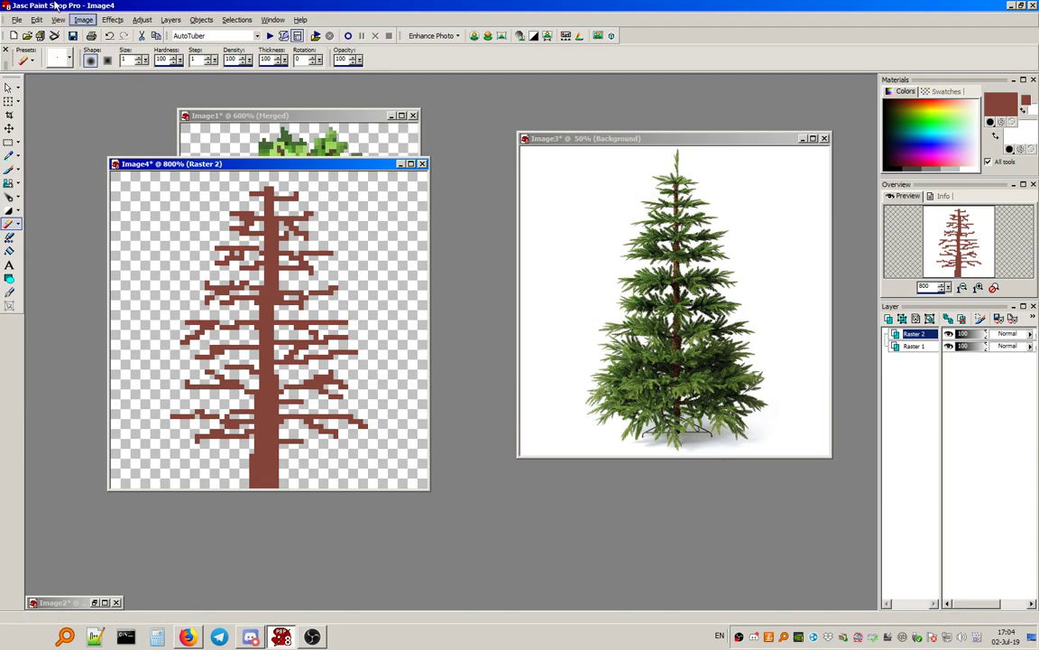
drag(128, 61, 118, 60)
text(4)
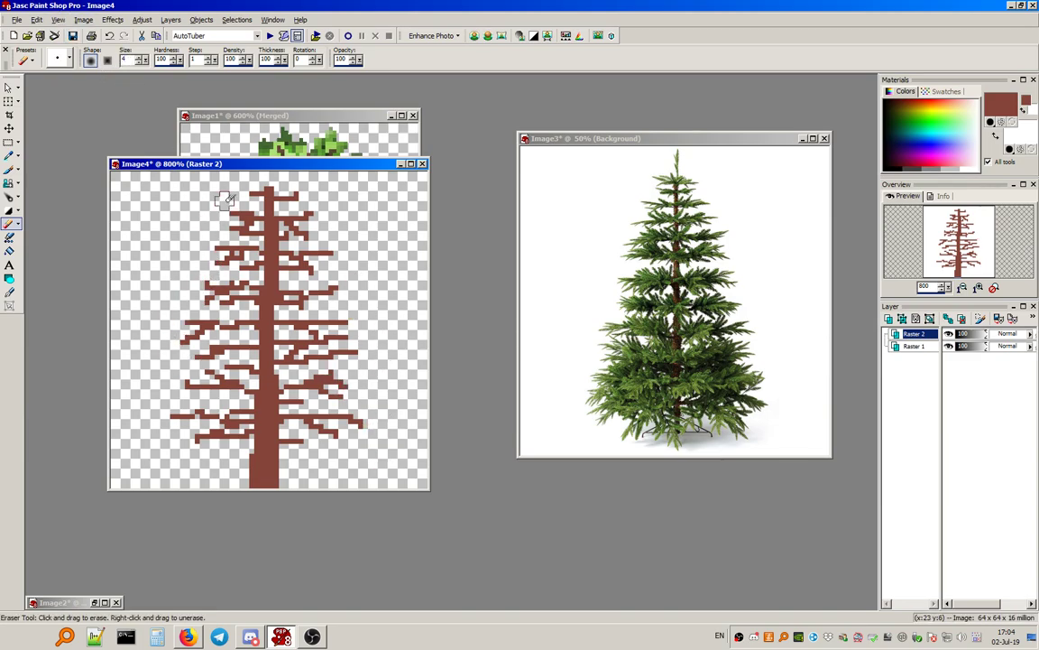
click(9, 170)
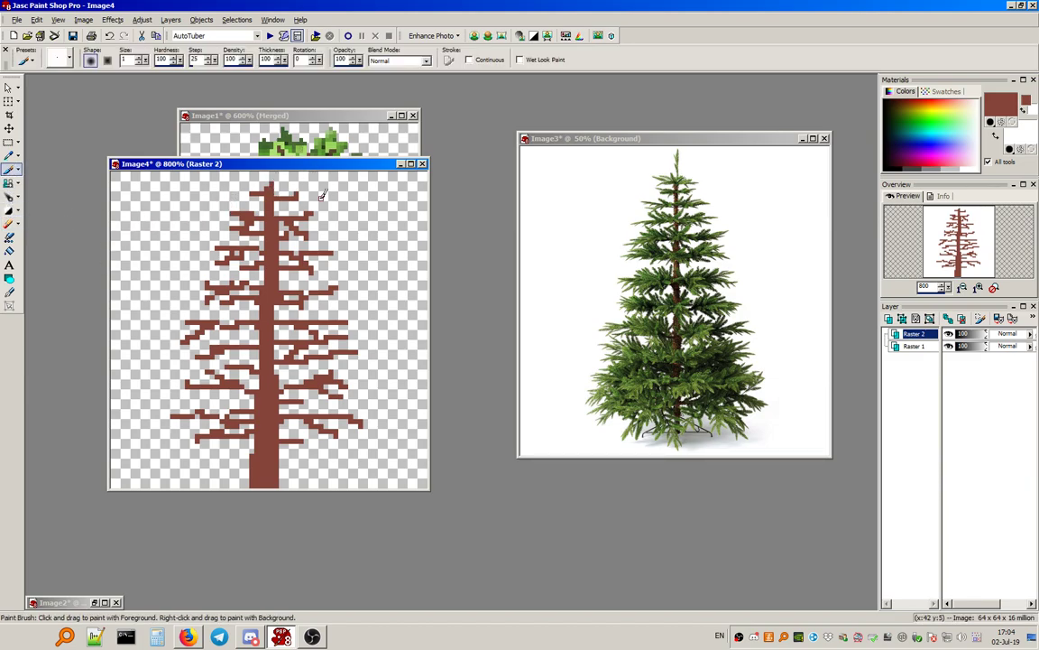
Select the branches with the upper trunk, shift them slightly down and left, and clear the selection.
click(9, 143)
drag(136, 167, 402, 443)
drag(284, 298, 286, 312)
drag(265, 255, 263, 246)
click(236, 19)
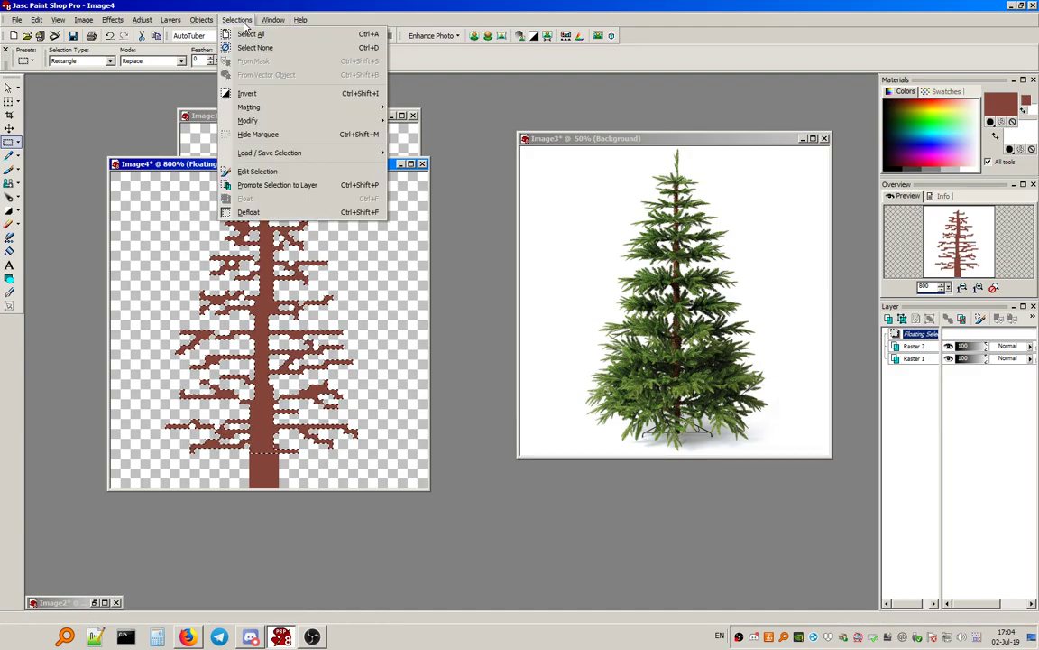
click(276, 48)
Shade the trunk with a 2-pixel Lighten/Darken brush, highlighting its centre and darkening the edges of its base.
click(7, 170)
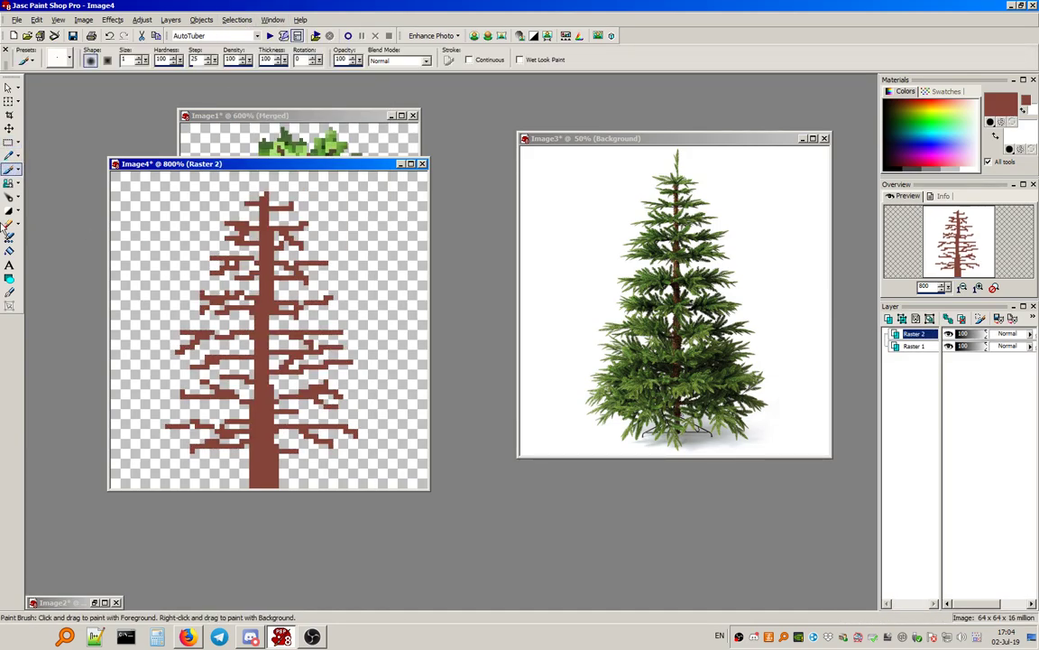
click(7, 211)
mouse_move(263, 194)
mouse_down()
mouse_move(267, 489)
mouse_move(267, 462)
mouse_move(253, 478)
mouse_move(271, 362)
mouse_move(278, 196)
mouse_move(278, 267)
mouse_up()
drag(275, 223, 275, 485)
drag(250, 449, 263, 512)
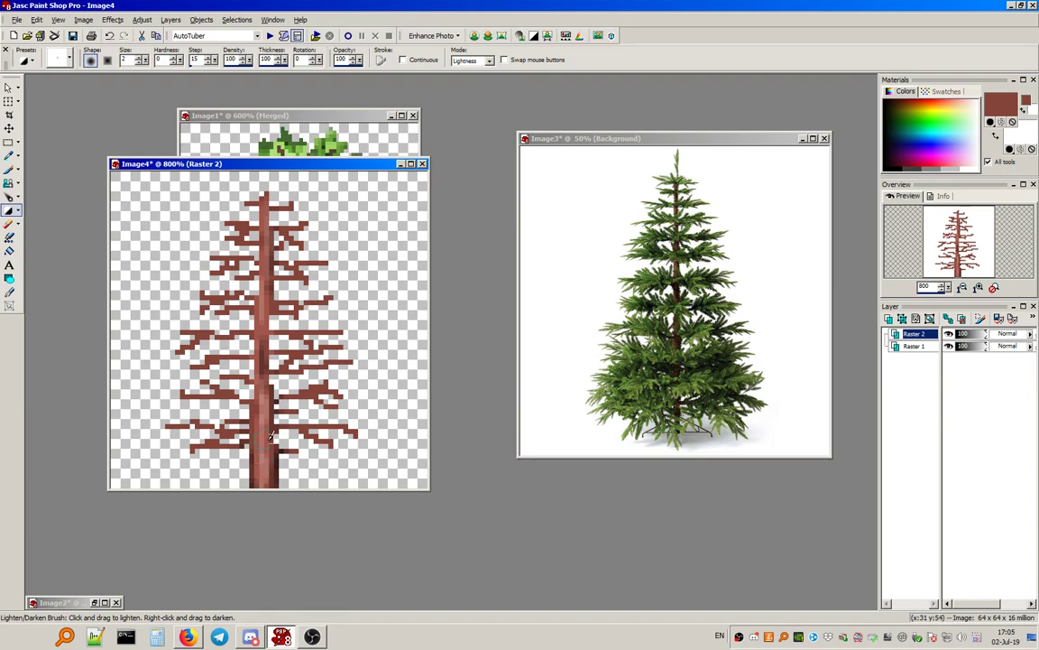
Refine the highlights and dark edges of the lower trunk with the Lighten/Darken brush at 1 pixel.
drag(262, 366, 263, 346)
drag(267, 298, 264, 449)
mouse_move(270, 410)
mouse_down()
mouse_move(268, 466)
mouse_move(260, 414)
mouse_move(260, 476)
mouse_up()
drag(254, 432, 256, 479)
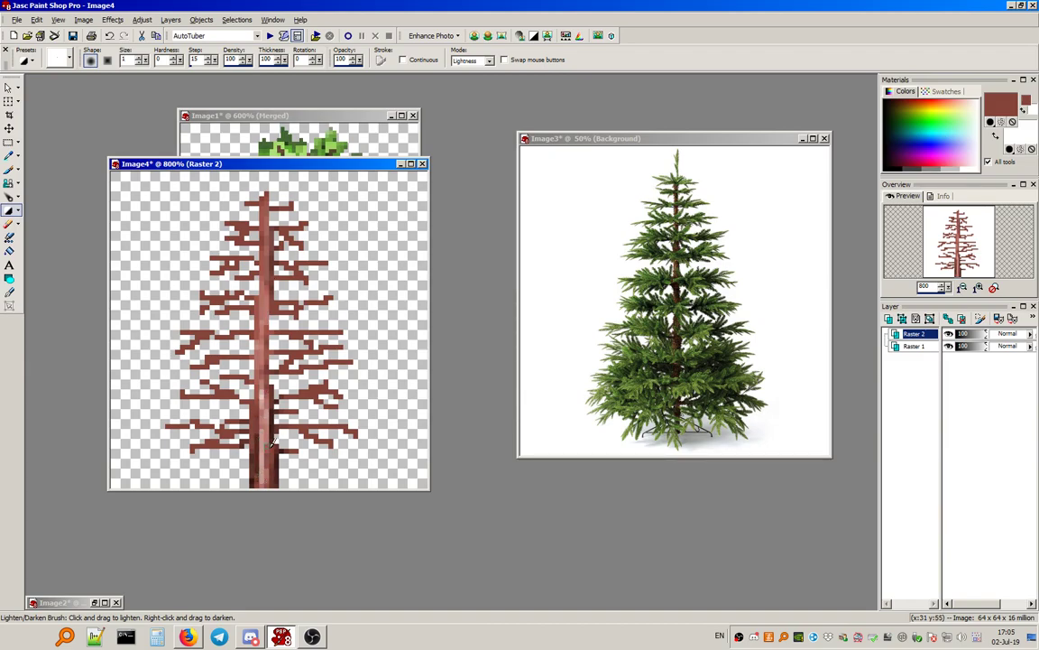
mouse_move(251, 324)
mouse_down()
mouse_move(253, 375)
mouse_move(268, 360)
mouse_move(260, 402)
mouse_up()
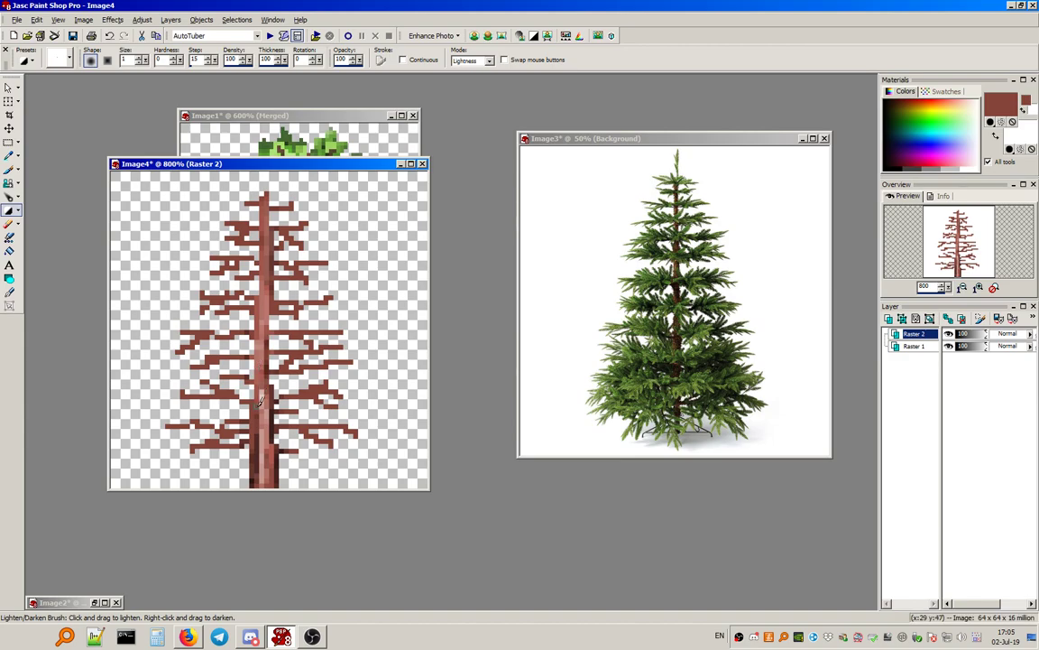
Lighten the middle of the upper trunk and darken its right edge with the 1-pixel Lighten/Darken brush.
mouse_move(257, 332)
mouse_down()
mouse_move(257, 387)
mouse_move(260, 240)
mouse_move(264, 294)
mouse_up()
drag(267, 200, 271, 280)
drag(269, 209, 274, 278)
mouse_move(261, 318)
mouse_down()
mouse_move(253, 416)
mouse_move(271, 415)
mouse_move(278, 467)
mouse_move(262, 350)
mouse_move(269, 318)
mouse_up()
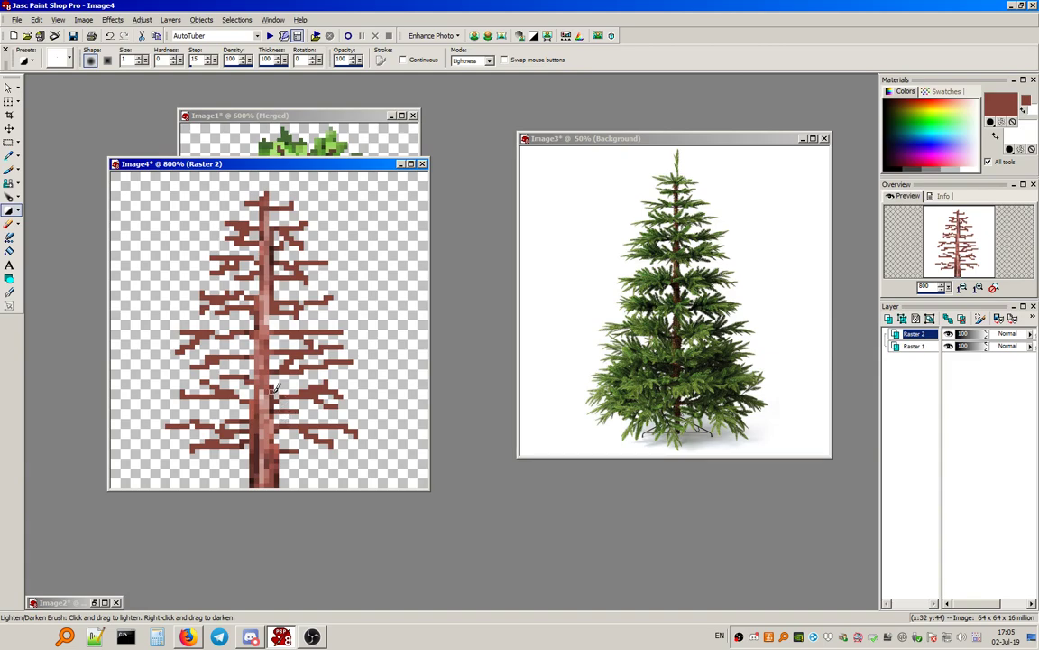
Touch up individual light and dark pixels along the whole trunk to give it an uneven bark texture.
mouse_move(264, 394)
mouse_down()
mouse_move(271, 455)
mouse_move(269, 389)
mouse_up()
mouse_move(268, 318)
mouse_down()
mouse_move(259, 430)
mouse_move(268, 452)
mouse_move(285, 457)
mouse_up()
drag(263, 400, 262, 418)
drag(268, 352, 265, 391)
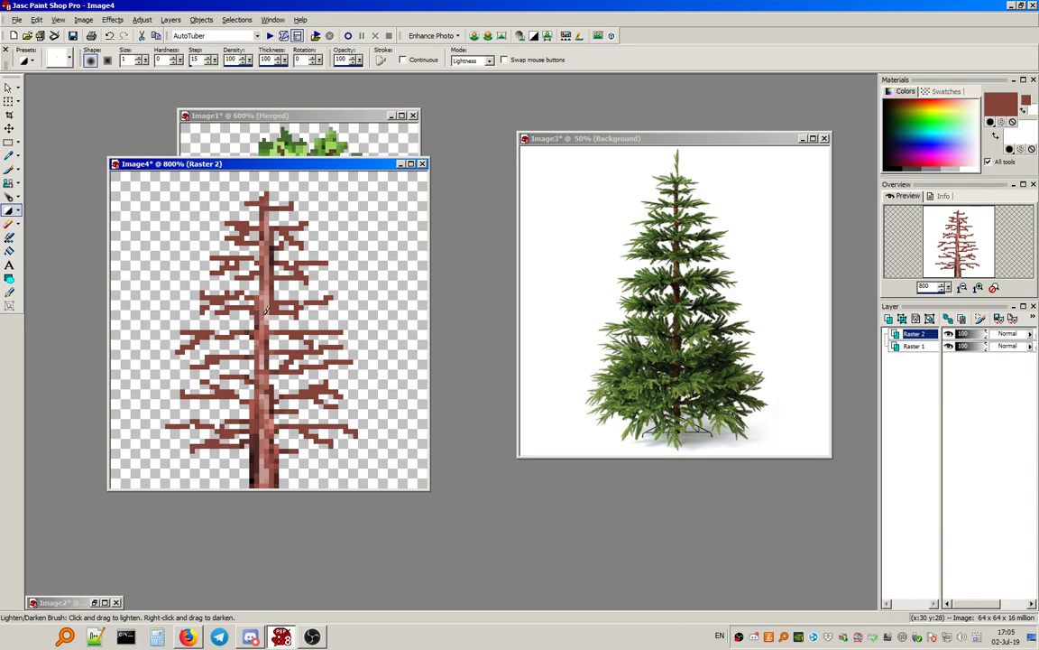
mouse_move(272, 248)
mouse_down()
mouse_move(261, 236)
mouse_move(262, 268)
mouse_up()
drag(272, 283, 268, 340)
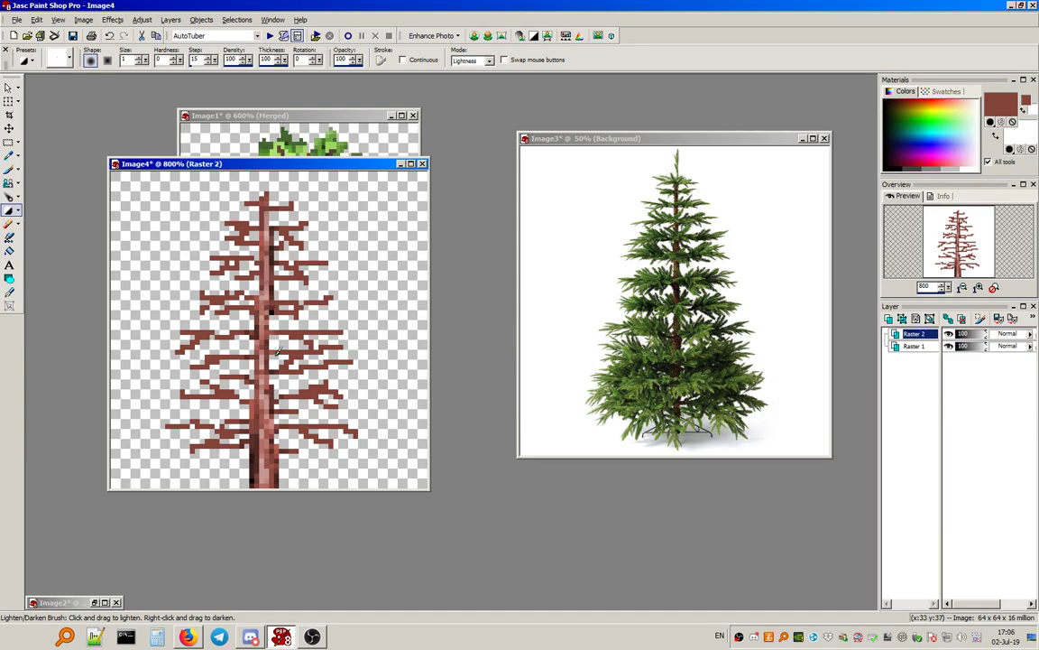
Copy a 2 x 16 pixel strip of the middle trunk, paste it back onto the trunk as a selection and deselect it.
click(8, 142)
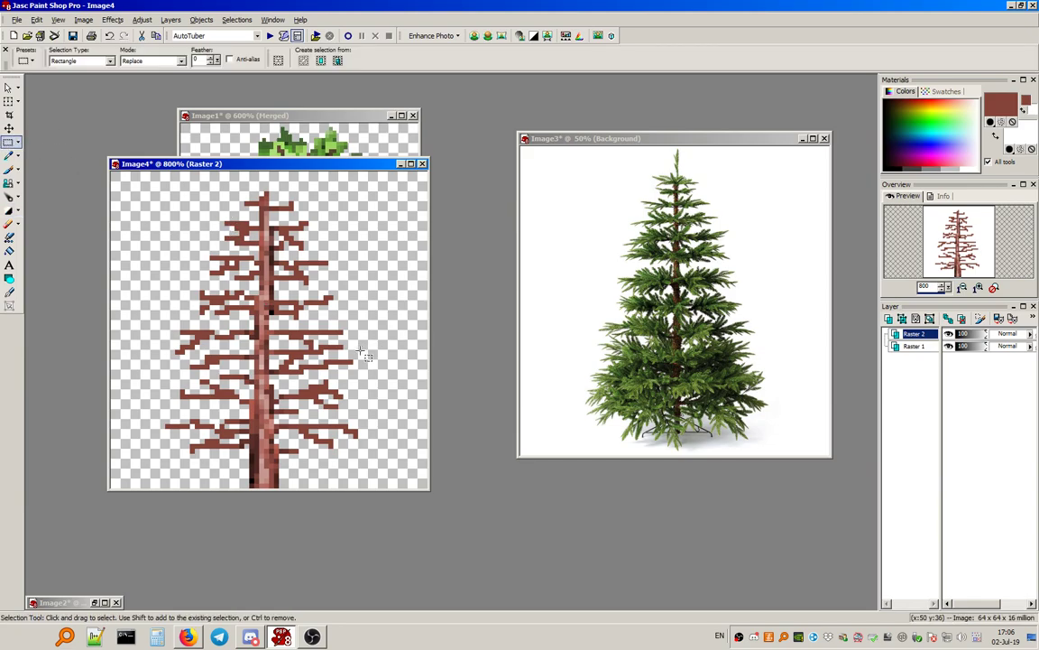
drag(268, 312, 268, 389)
key(ctrl+c)
key(ctrl+e)
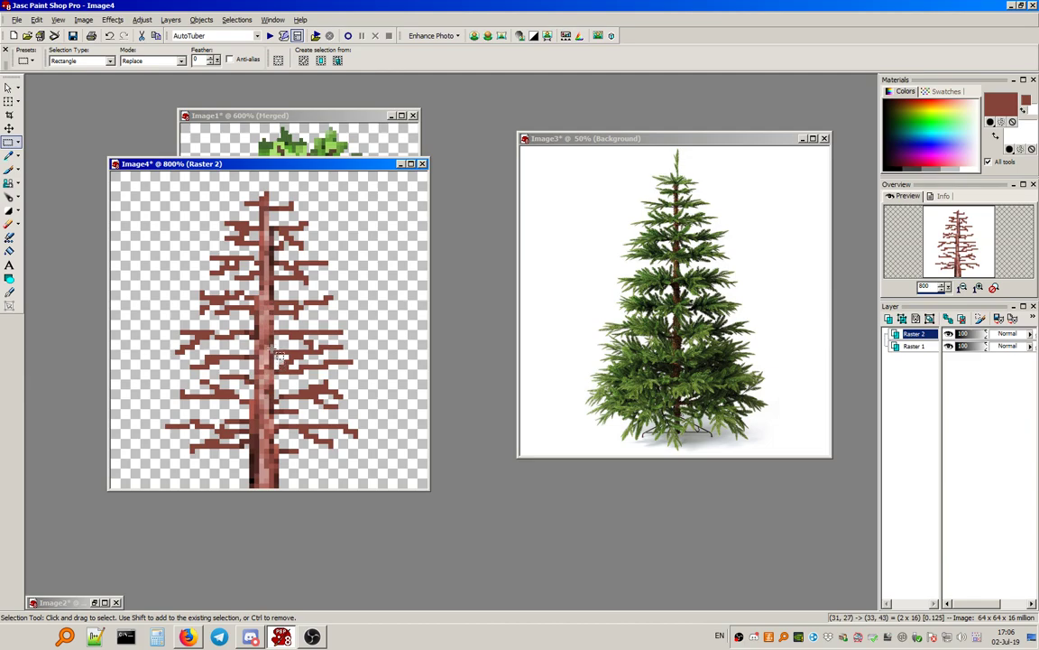
click(273, 350)
click(235, 19)
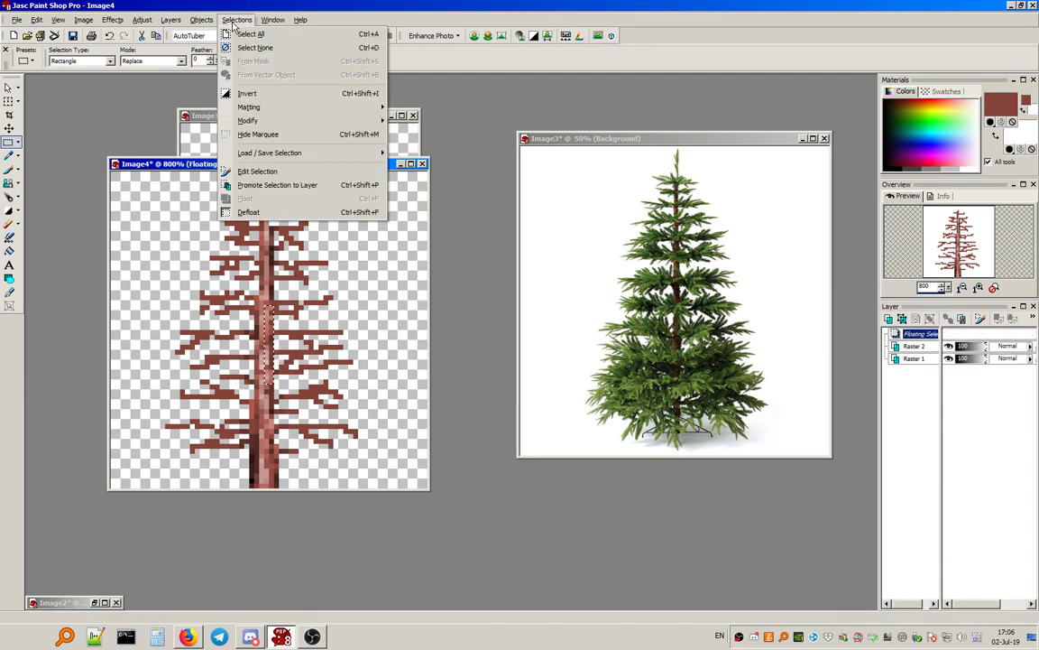
click(246, 48)
Retouch light and dark pixels on the trunk's middle, upper edge and base with the 1-pixel Lighten/Darken brush.
click(9, 169)
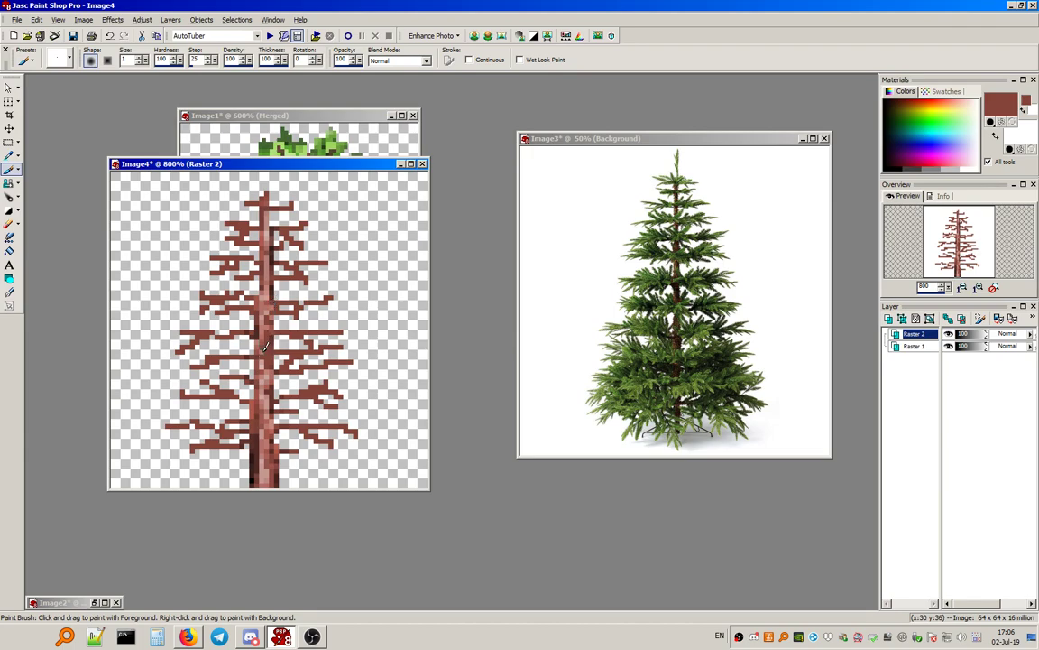
click(14, 210)
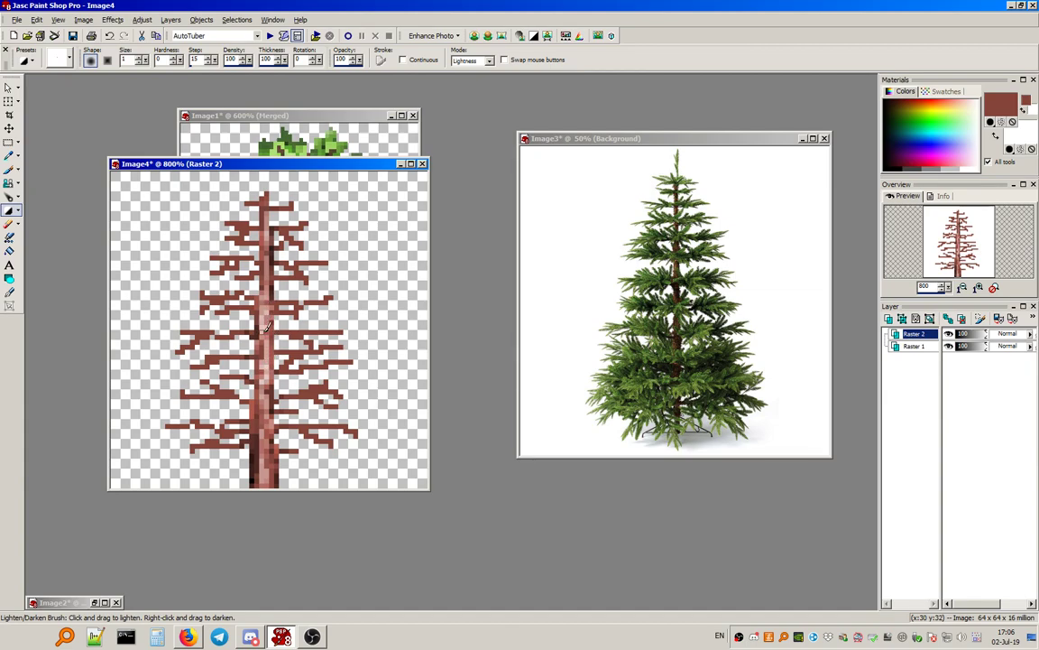
drag(272, 342, 268, 372)
drag(276, 237, 278, 261)
drag(253, 450, 256, 493)
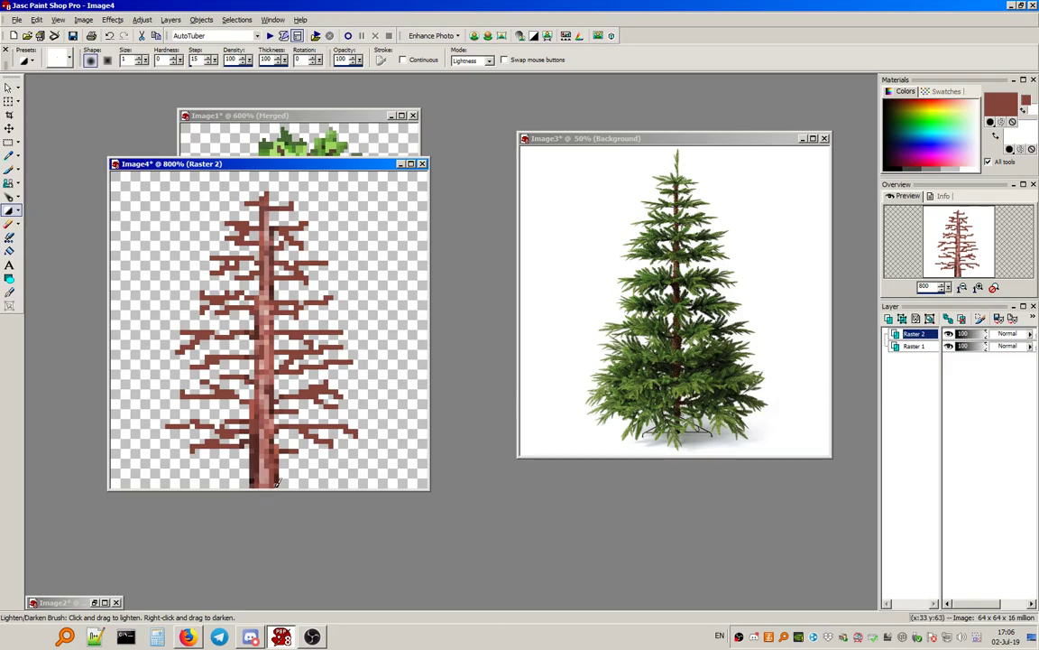
right_click(255, 461)
scroll(217, 274, up, 1)
scroll(258, 284, down, 1)
scroll(262, 283, down, 1)
scroll(247, 257, up, 1)
Darken the trunk and branches with a linked Gamma Correction of 0.62.
click(142, 19)
mouse_move(207, 47)
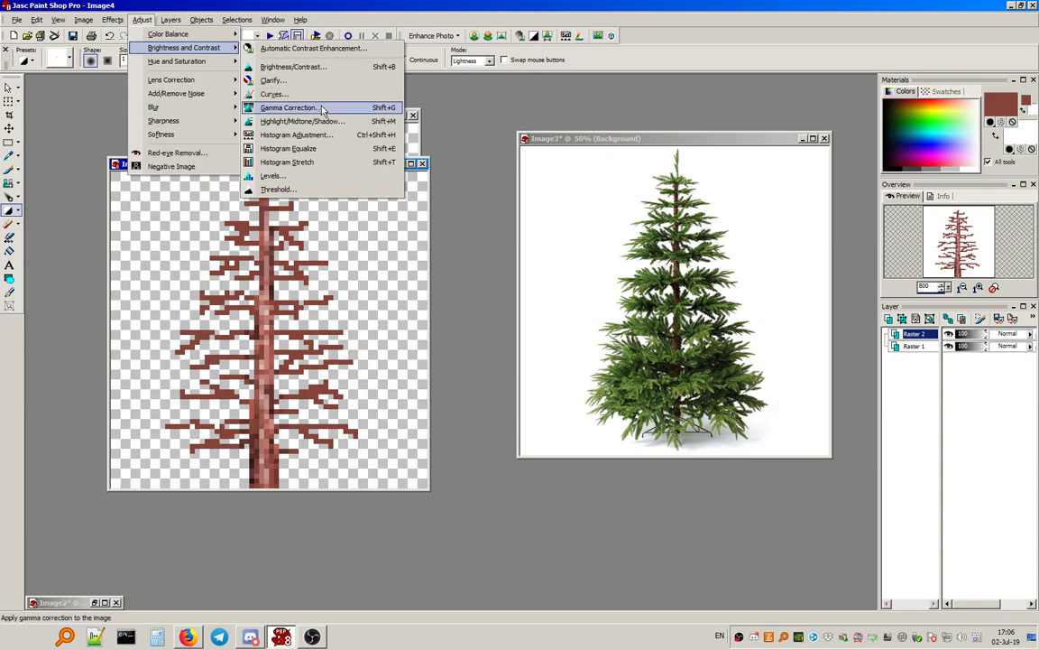
click(298, 108)
drag(771, 358, 787, 359)
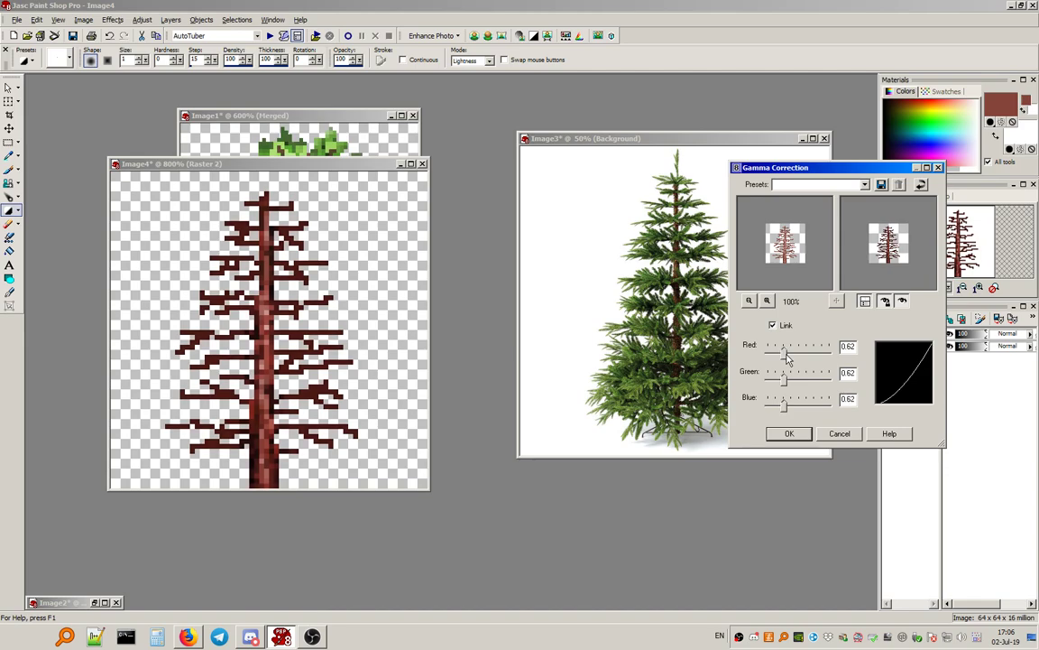
key(Return)
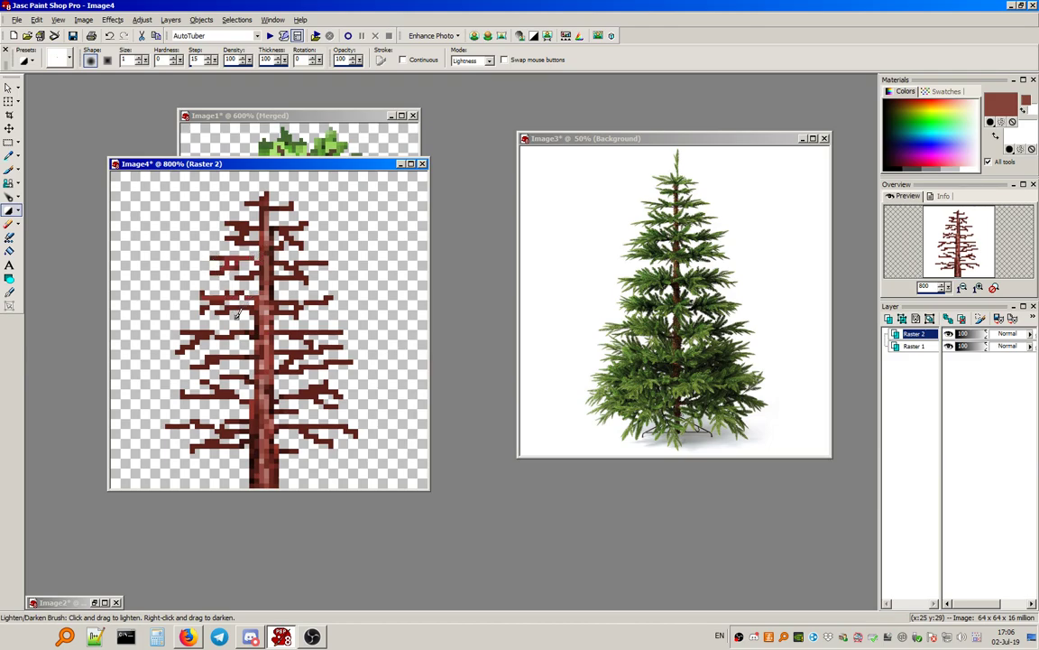
Lighten parts of the lower branches on the tree's left side with the Lighten/Darken brush.
mouse_move(226, 359)
mouse_down()
mouse_move(187, 367)
mouse_move(206, 362)
mouse_move(182, 397)
mouse_up()
mouse_move(234, 392)
mouse_down()
mouse_move(209, 389)
mouse_move(187, 426)
mouse_move(192, 448)
mouse_up()
drag(237, 442, 208, 446)
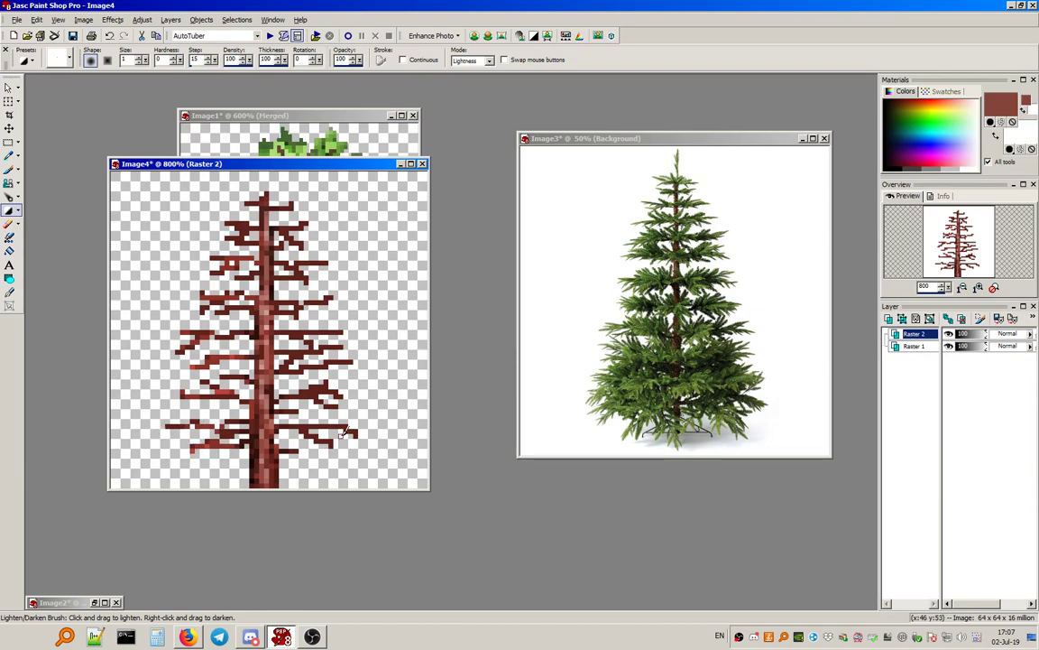
Add lighter strokes to the branches on the tree's right side, working from the lowest up to the top ones.
drag(302, 426, 331, 442)
mouse_move(281, 395)
mouse_down()
mouse_move(346, 392)
mouse_move(305, 395)
mouse_move(342, 389)
mouse_move(300, 370)
mouse_move(396, 341)
mouse_move(301, 371)
mouse_move(372, 361)
mouse_move(302, 352)
mouse_move(355, 350)
mouse_up()
drag(293, 357, 358, 347)
drag(297, 334, 350, 328)
mouse_move(287, 310)
mouse_down()
mouse_move(349, 291)
mouse_move(316, 302)
mouse_move(337, 295)
mouse_up()
mouse_move(283, 274)
mouse_down()
mouse_move(344, 259)
mouse_move(308, 276)
mouse_up()
drag(278, 231, 309, 223)
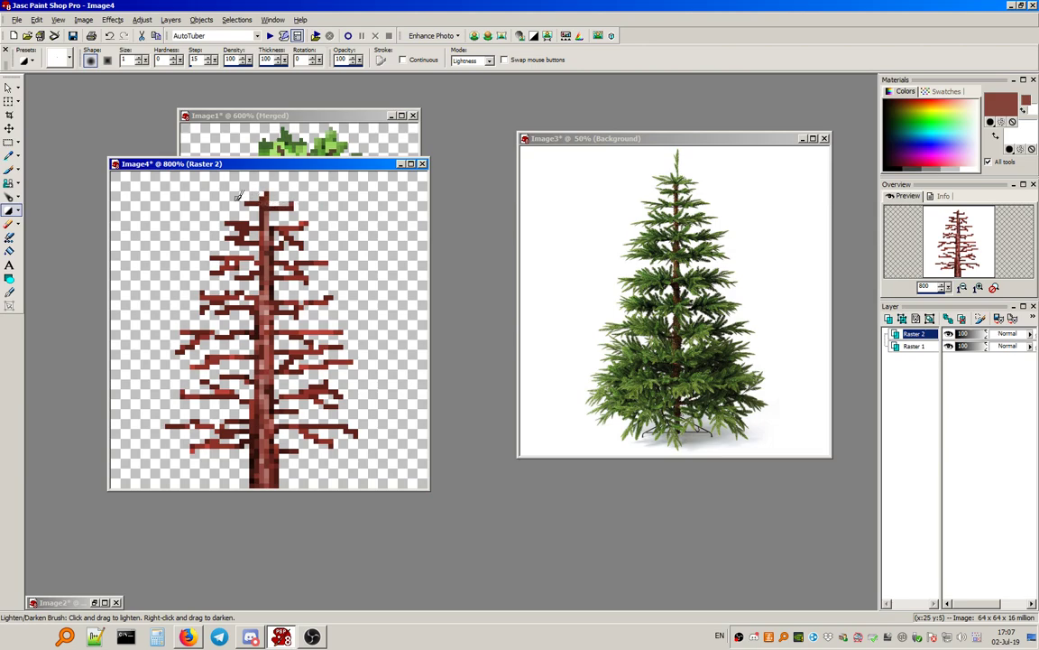
Touch up the shading of single branches on both sides with the Lighten/Darken brush to vary their tones.
drag(224, 239, 245, 242)
drag(302, 367, 332, 365)
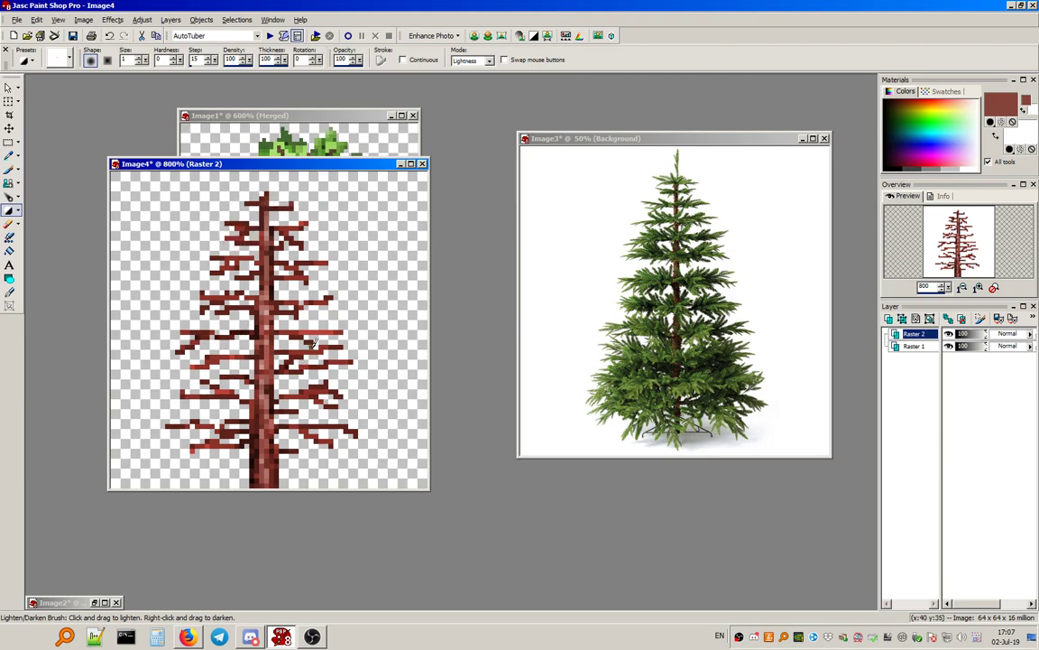
drag(301, 427, 343, 428)
drag(236, 434, 192, 445)
drag(232, 359, 205, 362)
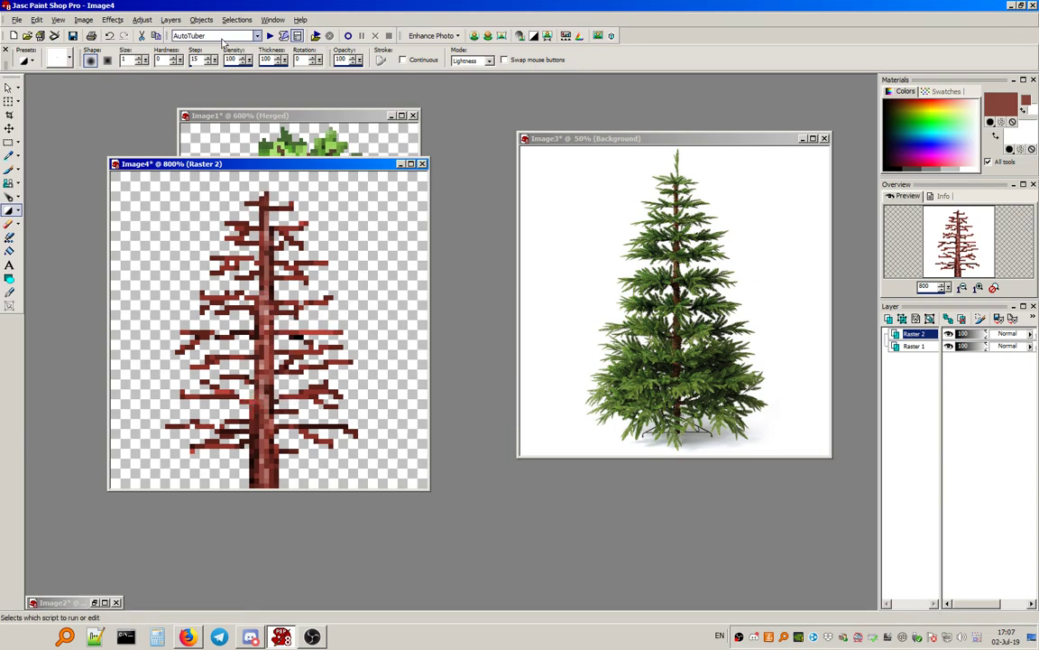
Add a raster layer named Raster 3 with default settings and place it beneath Raster 2.
click(180, 22)
click(194, 34)
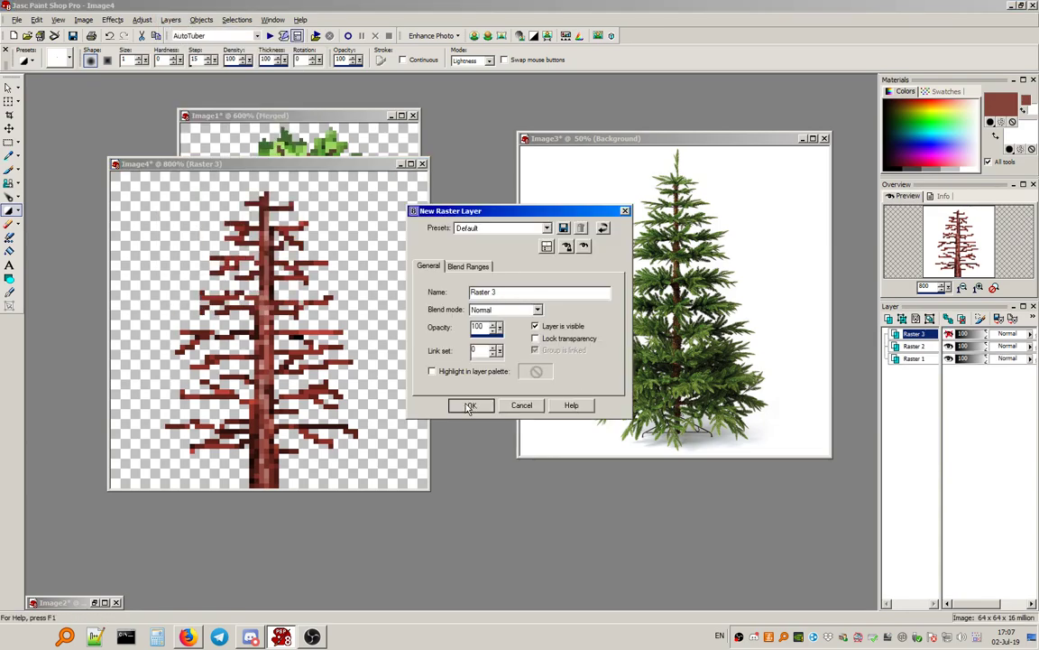
click(469, 404)
drag(926, 338, 929, 352)
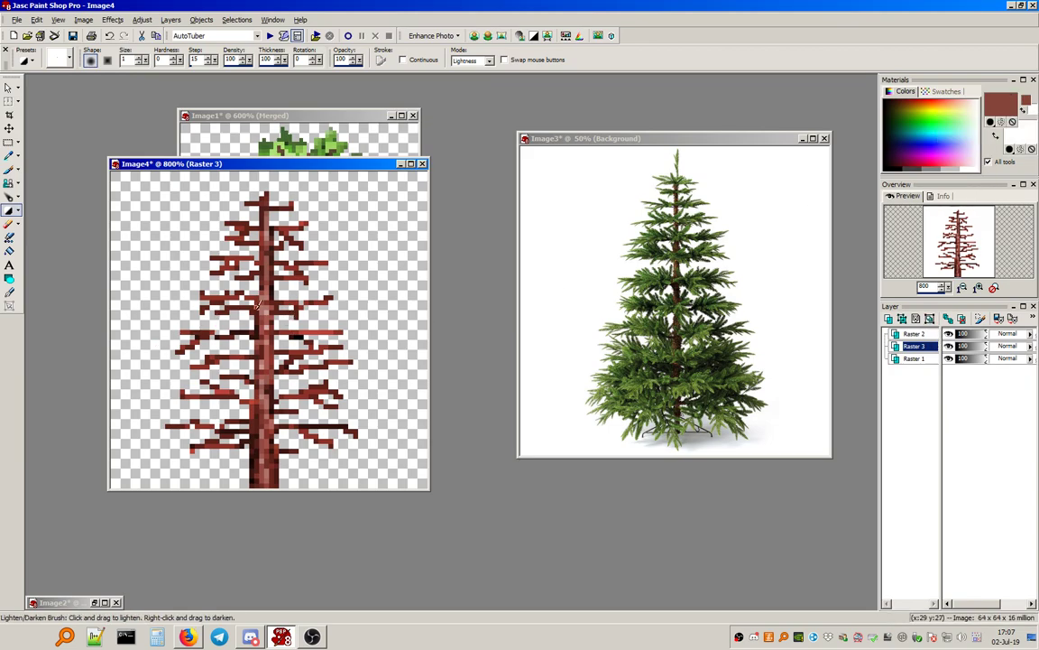
Set the foreground colour to dark green #224717.
click(1000, 105)
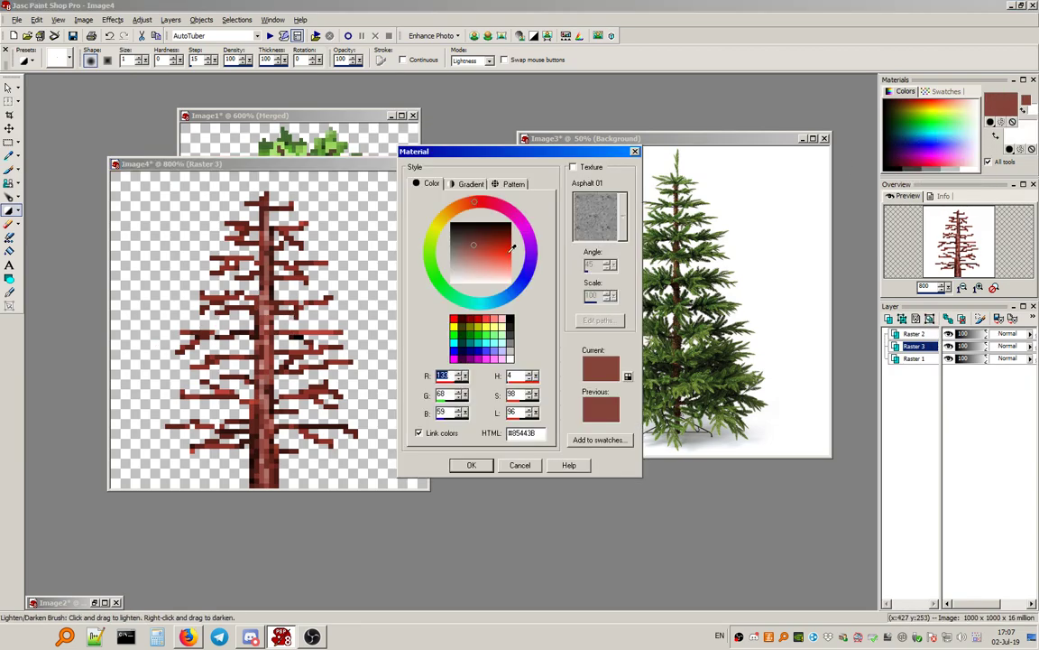
click(433, 266)
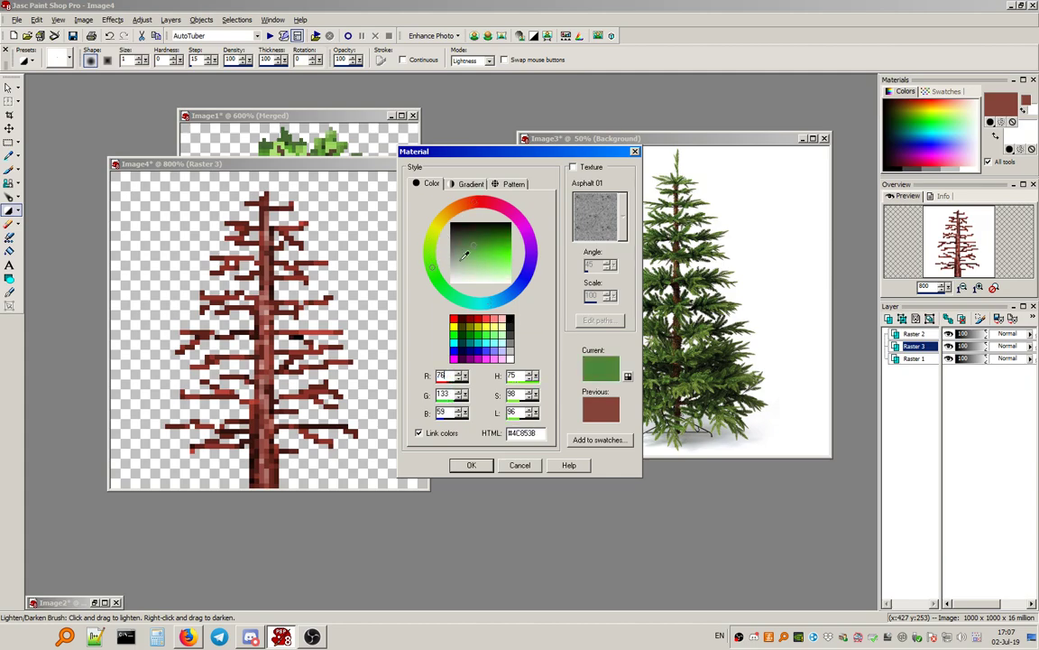
click(484, 233)
drag(484, 233, 485, 230)
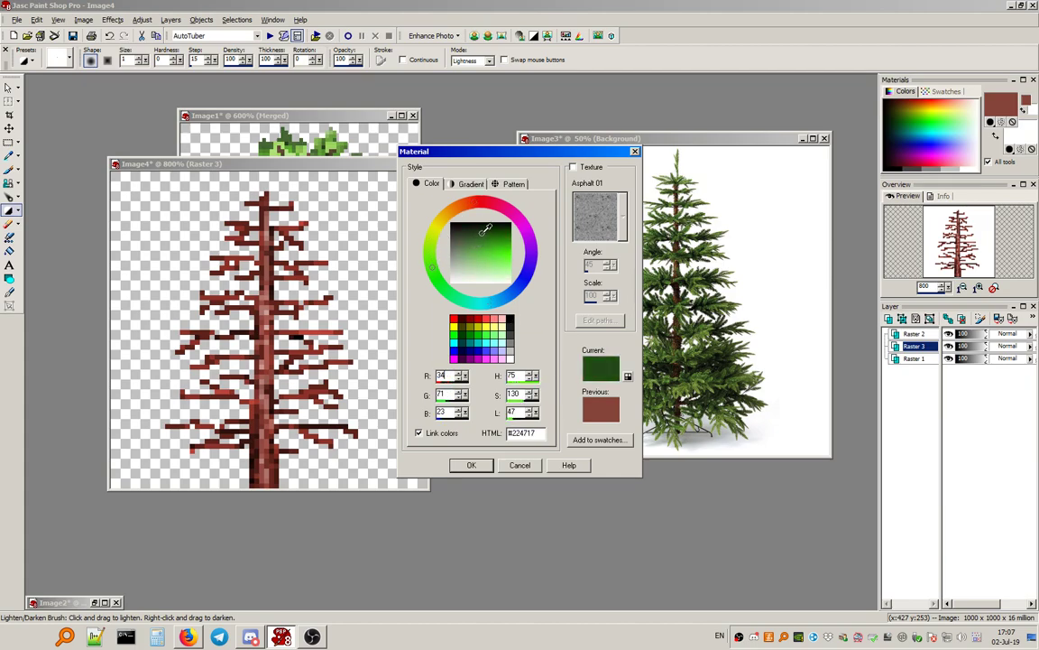
click(471, 465)
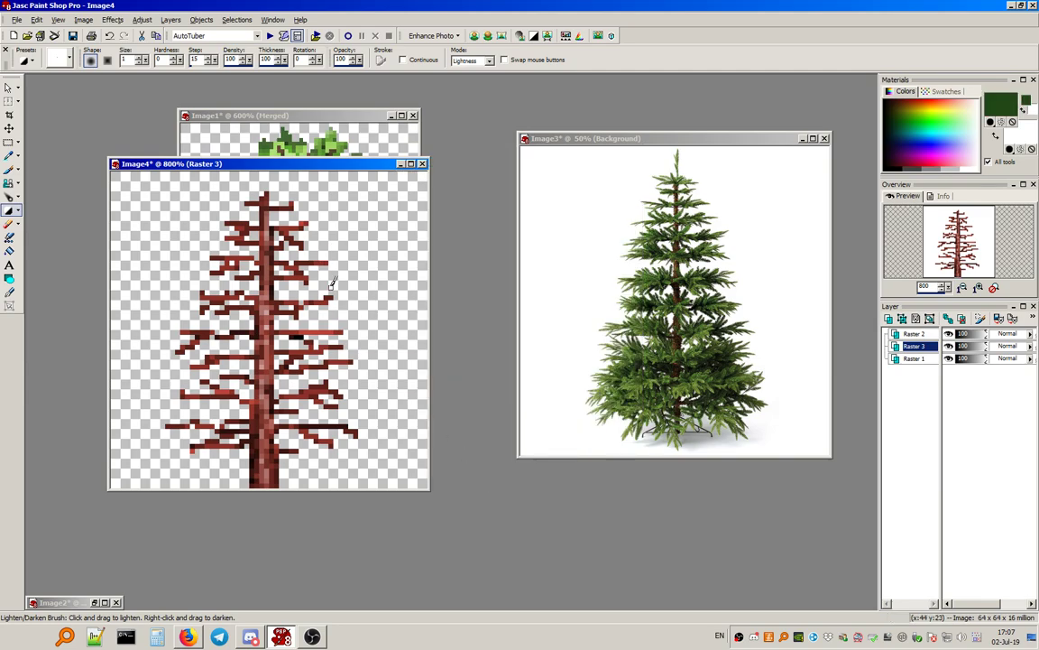
Move the Image4 window lower to uncover the leafy tree in Image1, and undo the last edit.
drag(334, 163, 341, 193)
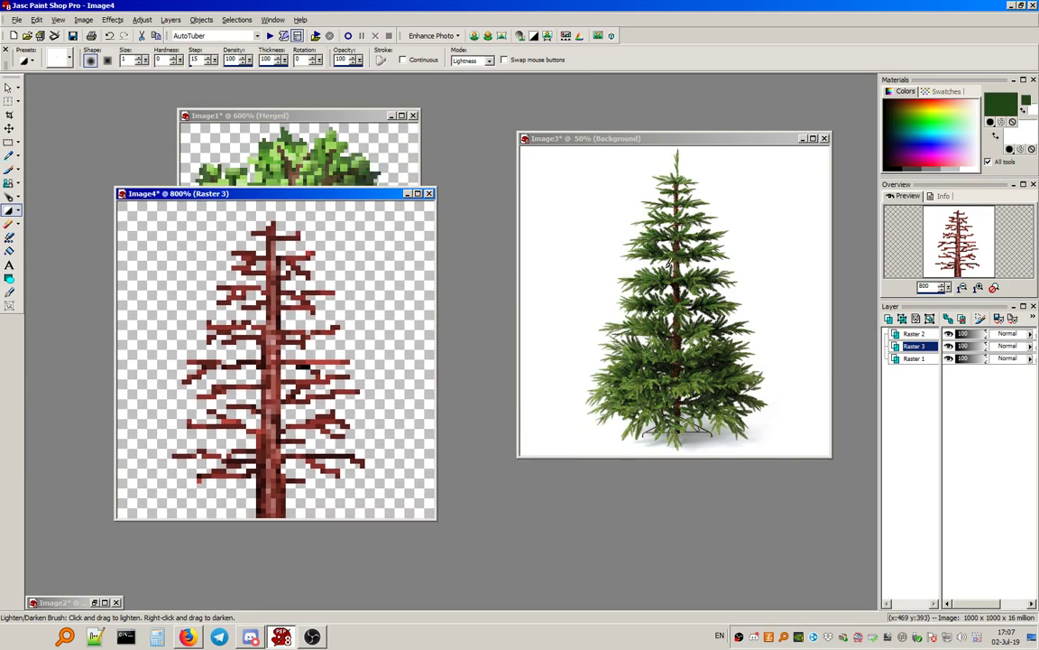
drag(332, 194, 339, 180)
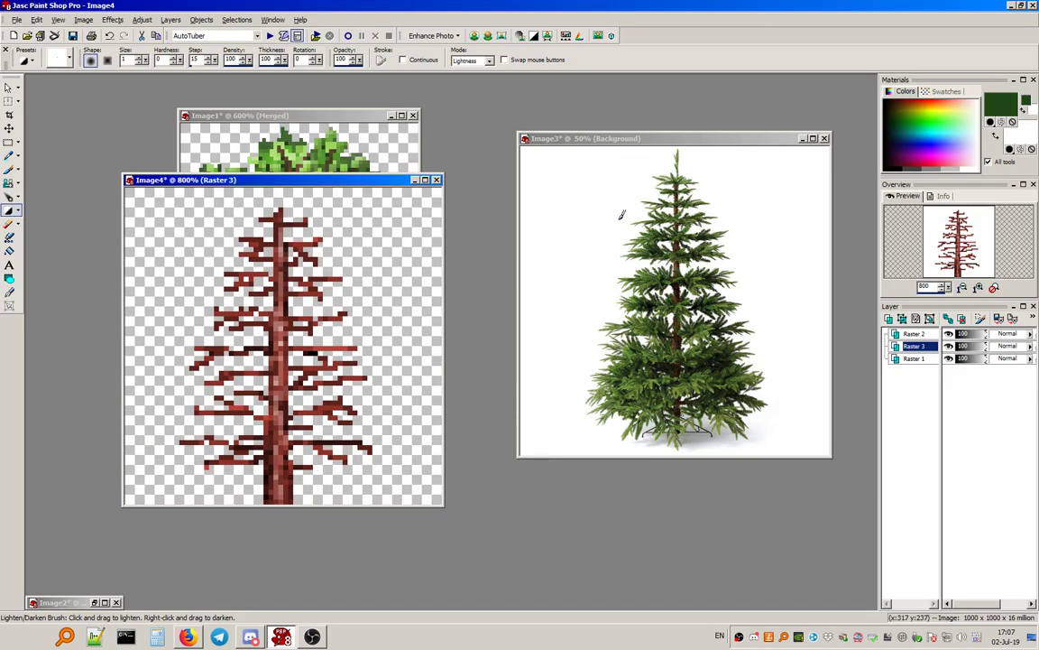
drag(328, 180, 347, 230)
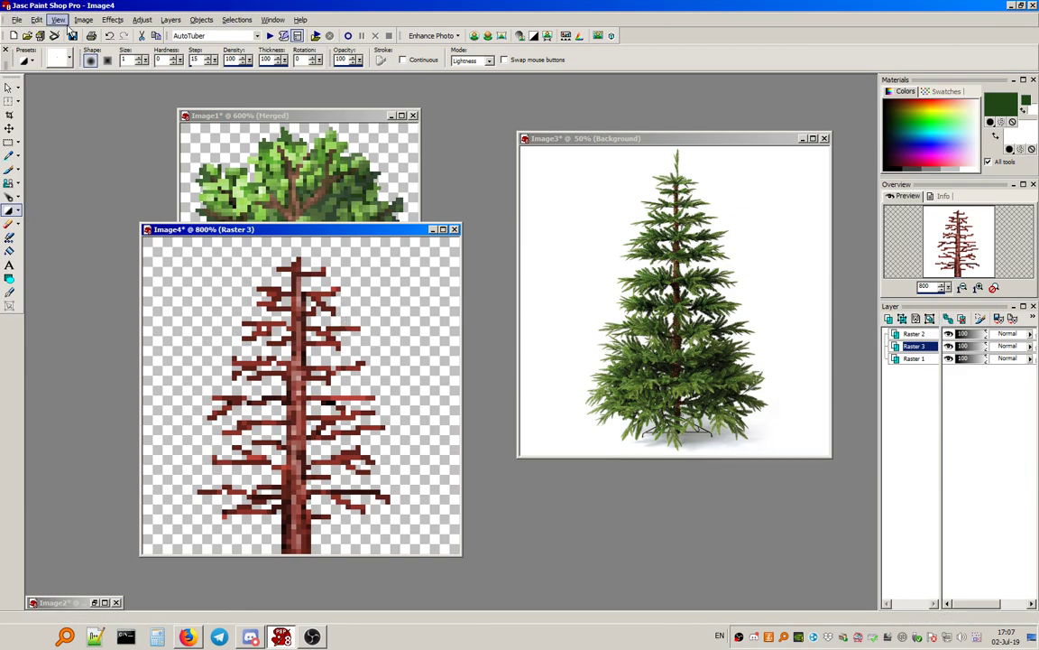
click(36, 19)
click(51, 36)
Paint dark green needles around the treetop and the upper right branch on Raster 3 with the 1-pixel Paint Brush.
click(9, 169)
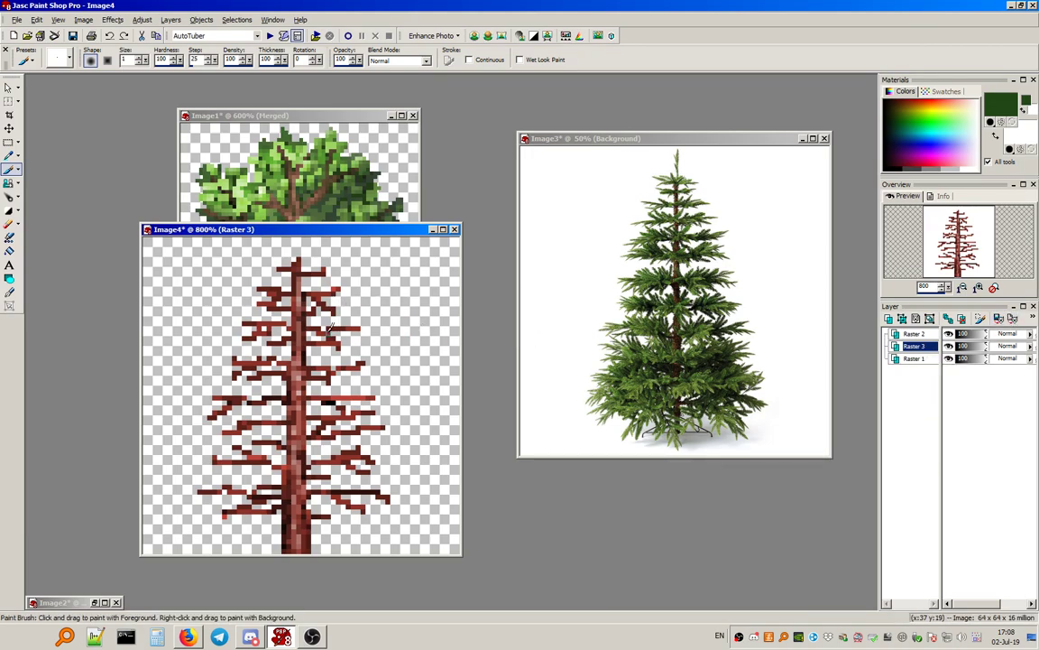
mouse_move(319, 326)
mouse_down()
mouse_move(348, 304)
mouse_move(344, 317)
mouse_move(360, 309)
mouse_move(358, 321)
mouse_move(383, 320)
mouse_move(353, 337)
mouse_up()
mouse_move(306, 271)
mouse_down()
mouse_move(348, 266)
mouse_move(314, 284)
mouse_move(297, 262)
mouse_move(302, 242)
mouse_move(296, 257)
mouse_move(291, 243)
mouse_move(295, 257)
mouse_move(267, 258)
mouse_move(264, 275)
mouse_move(286, 268)
mouse_move(288, 287)
mouse_move(241, 289)
mouse_up()
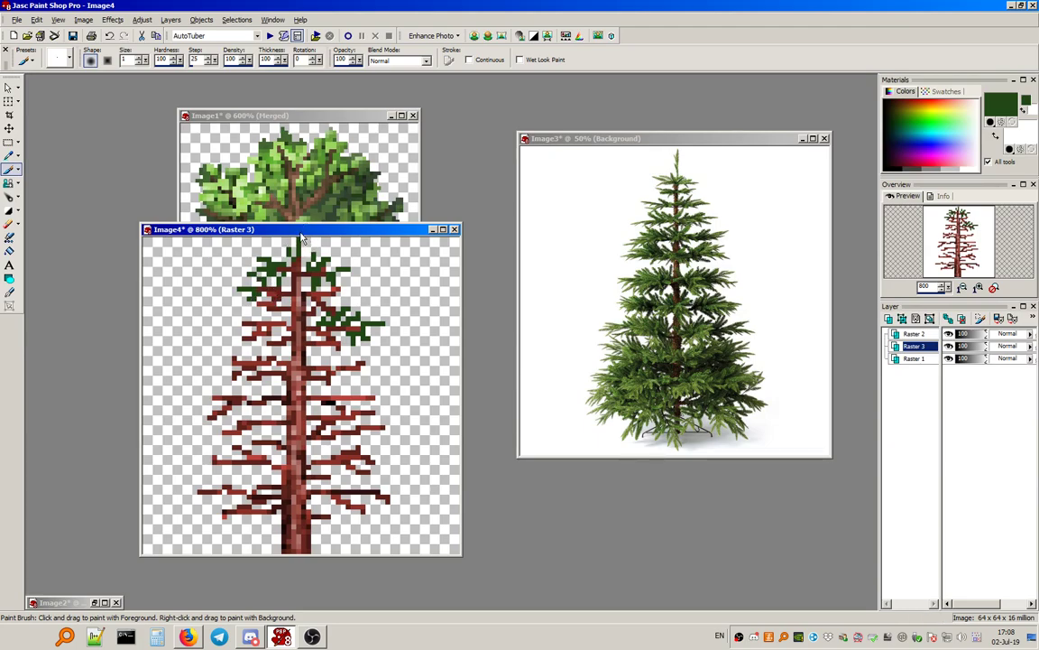
Paint dark green needles along the upper and middle branches on the tree's left side.
mouse_move(258, 322)
mouse_down()
mouse_move(240, 351)
mouse_move(274, 306)
mouse_move(276, 347)
mouse_up()
mouse_move(236, 385)
mouse_down()
mouse_move(200, 418)
mouse_move(210, 429)
mouse_move(245, 388)
mouse_up()
drag(262, 399, 263, 387)
mouse_move(254, 374)
mouse_down()
mouse_move(249, 383)
mouse_move(256, 368)
mouse_move(279, 381)
mouse_move(226, 393)
mouse_move(251, 404)
mouse_move(253, 388)
mouse_up()
Paint dark green needles over the lower left branches down to the bottom tier.
drag(217, 459, 211, 473)
drag(225, 462, 240, 476)
drag(255, 462, 255, 470)
drag(268, 464, 269, 473)
drag(223, 445, 273, 461)
mouse_move(201, 477)
mouse_down()
mouse_move(191, 502)
mouse_move(210, 503)
mouse_up()
drag(223, 488, 250, 493)
mouse_move(269, 483)
mouse_down()
mouse_move(272, 491)
mouse_move(243, 503)
mouse_up()
mouse_move(225, 496)
mouse_down()
mouse_move(228, 531)
mouse_move(273, 518)
mouse_up()
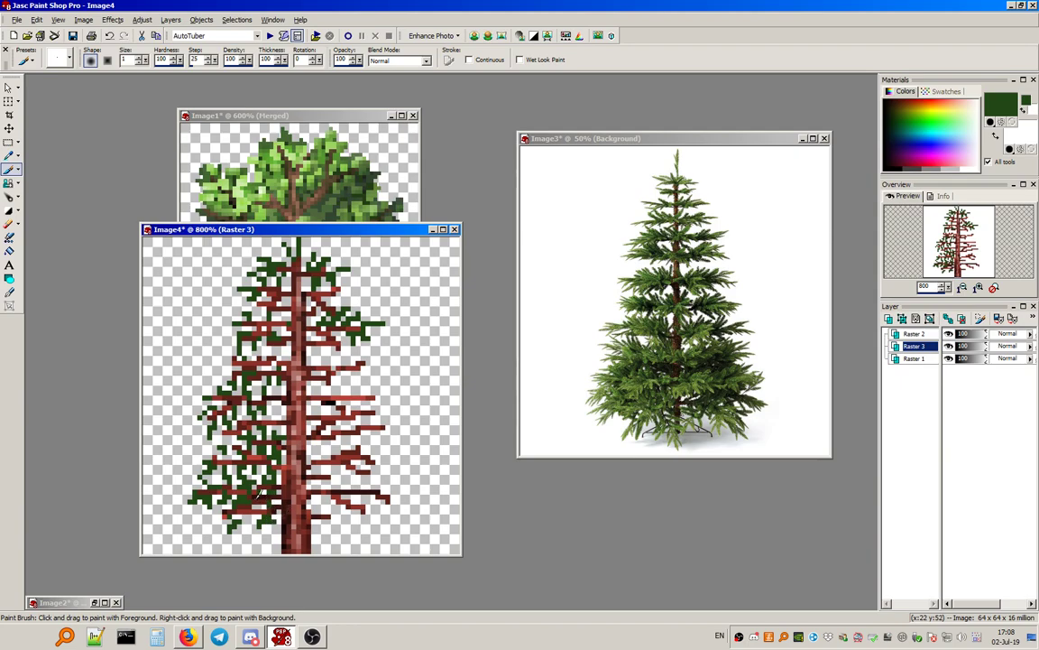
Paint dark green needles around the lowest branches on the tree's right side.
mouse_move(328, 496)
mouse_down()
mouse_move(317, 503)
mouse_move(333, 508)
mouse_up()
mouse_move(348, 502)
mouse_down()
mouse_move(342, 517)
mouse_move(355, 520)
mouse_up()
mouse_move(364, 512)
mouse_down()
mouse_move(368, 521)
mouse_move(371, 484)
mouse_up()
mouse_move(362, 490)
mouse_down()
mouse_move(365, 480)
mouse_move(352, 480)
mouse_up()
mouse_move(339, 490)
mouse_down()
mouse_move(340, 479)
mouse_move(327, 481)
mouse_up()
mouse_move(320, 490)
mouse_down()
mouse_move(327, 476)
mouse_move(337, 479)
mouse_up()
mouse_move(350, 468)
mouse_down()
mouse_move(353, 479)
mouse_move(373, 445)
mouse_up()
Fill the lower-middle branches on the tree's right side with short dark green needle strokes.
drag(360, 449, 356, 442)
drag(350, 448, 340, 443)
drag(331, 453, 329, 445)
drag(321, 457, 324, 451)
mouse_move(335, 440)
mouse_down()
mouse_move(334, 452)
mouse_move(347, 451)
mouse_up()
drag(358, 437, 374, 445)
mouse_move(382, 431)
mouse_down()
mouse_move(387, 439)
mouse_move(373, 421)
mouse_move(322, 429)
mouse_up()
drag(333, 421, 346, 428)
drag(357, 417, 359, 425)
mouse_move(367, 417)
mouse_down()
mouse_move(369, 426)
mouse_move(373, 402)
mouse_up()
drag(363, 410, 322, 406)
Extend the dark green needles up through the middle branches on the tree's right side.
drag(316, 413, 315, 391)
drag(323, 394, 339, 390)
drag(345, 396, 359, 391)
drag(366, 397, 370, 392)
drag(318, 363, 333, 359)
mouse_move(339, 363)
mouse_down()
mouse_move(358, 357)
mouse_move(349, 388)
mouse_move(338, 384)
mouse_up()
mouse_move(329, 375)
mouse_down()
mouse_move(327, 384)
mouse_move(313, 355)
mouse_move(331, 355)
mouse_up()
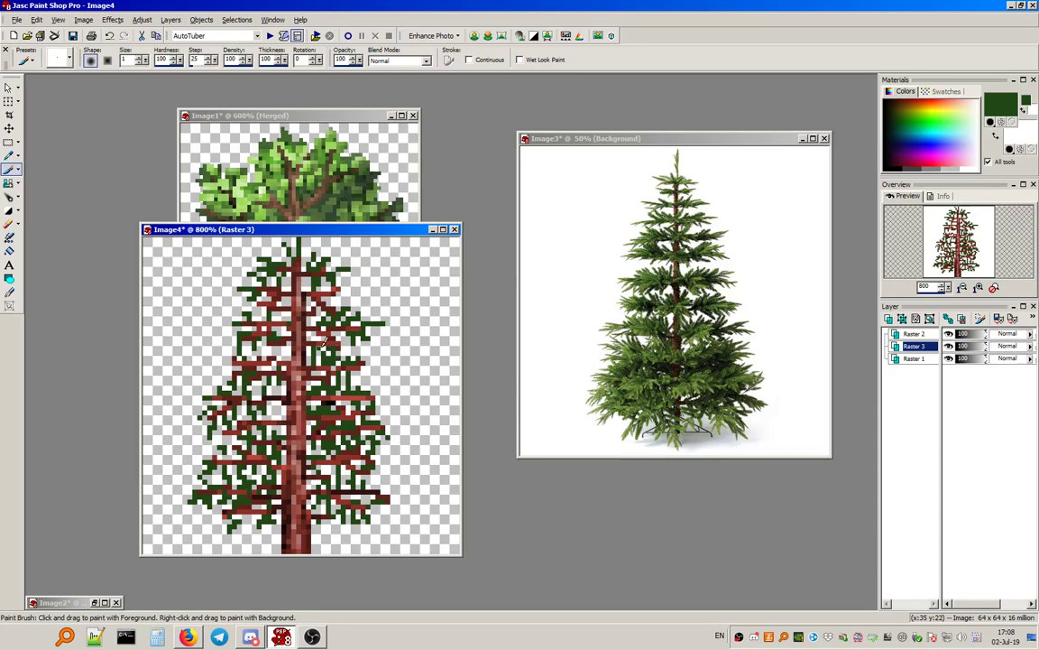
Fill gaps with dark green needles beside the upper and middle trunk and at the right edge of the foliage.
mouse_move(310, 311)
mouse_down()
mouse_move(313, 297)
mouse_move(274, 320)
mouse_up()
drag(281, 365, 273, 400)
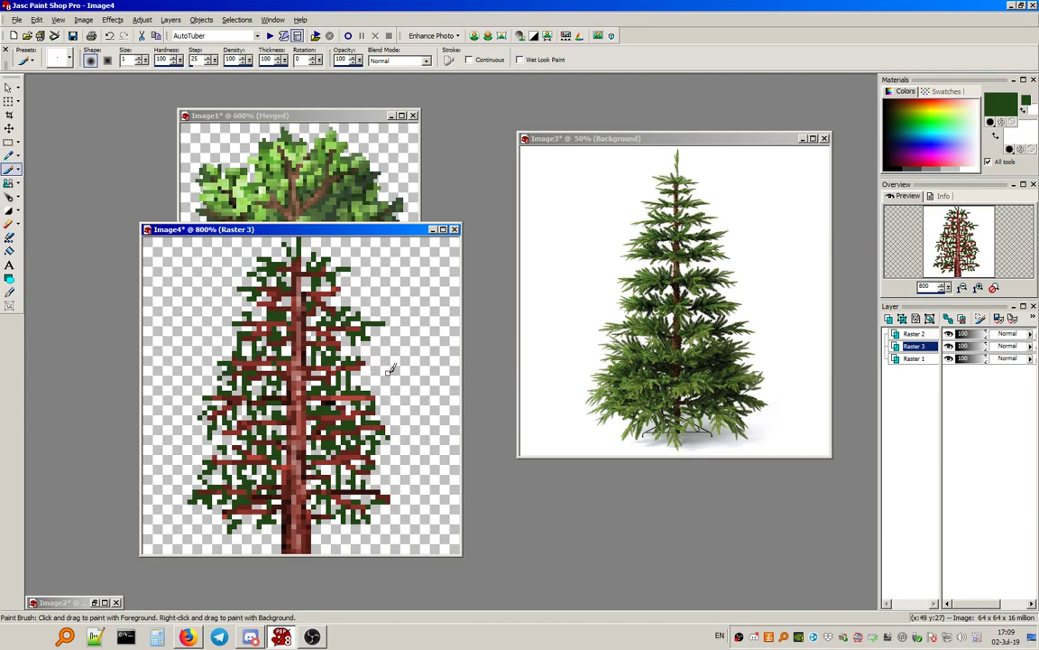
mouse_move(372, 394)
mouse_down()
mouse_move(383, 392)
mouse_move(377, 401)
mouse_up()
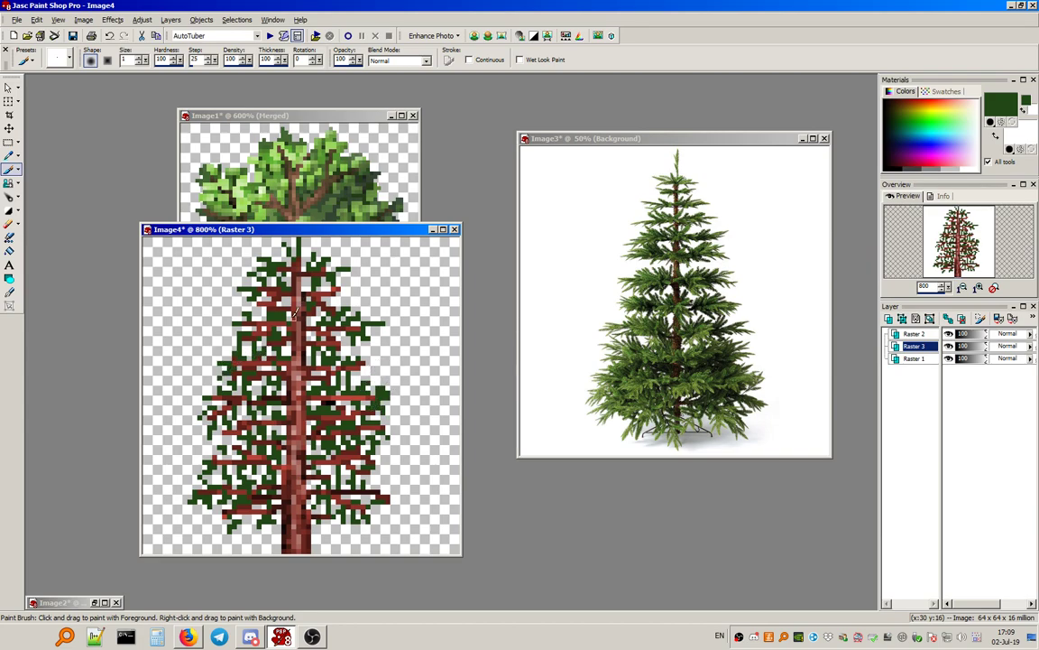
Trim protruding needles from the foliage outline on Raster 3 with a size 4 Eraser to narrow the tree's silhouette.
click(13, 224)
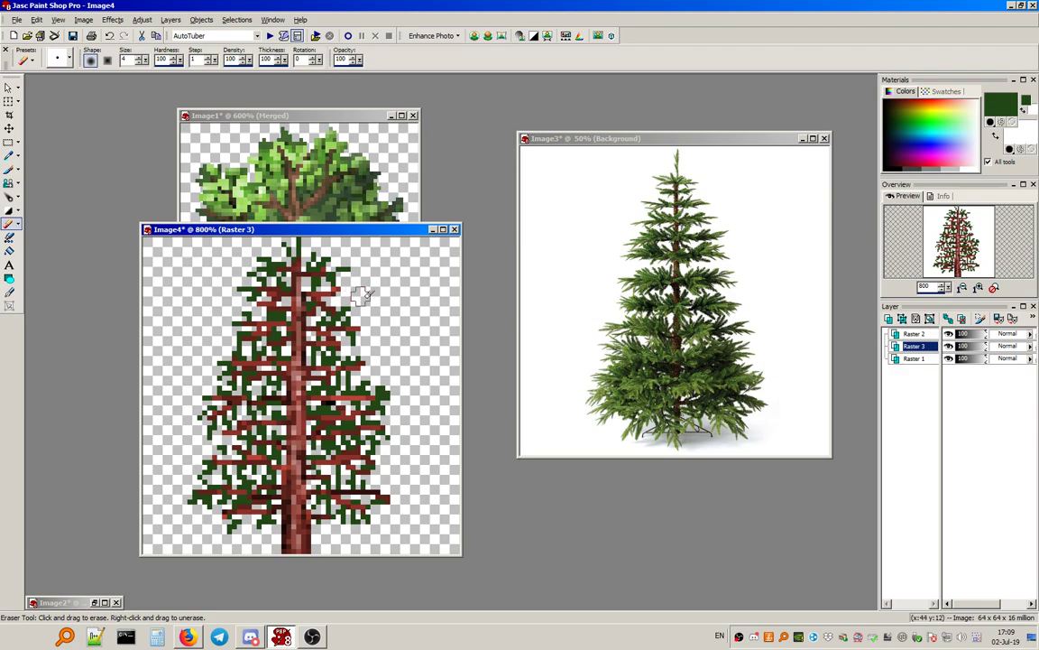
drag(236, 297, 194, 438)
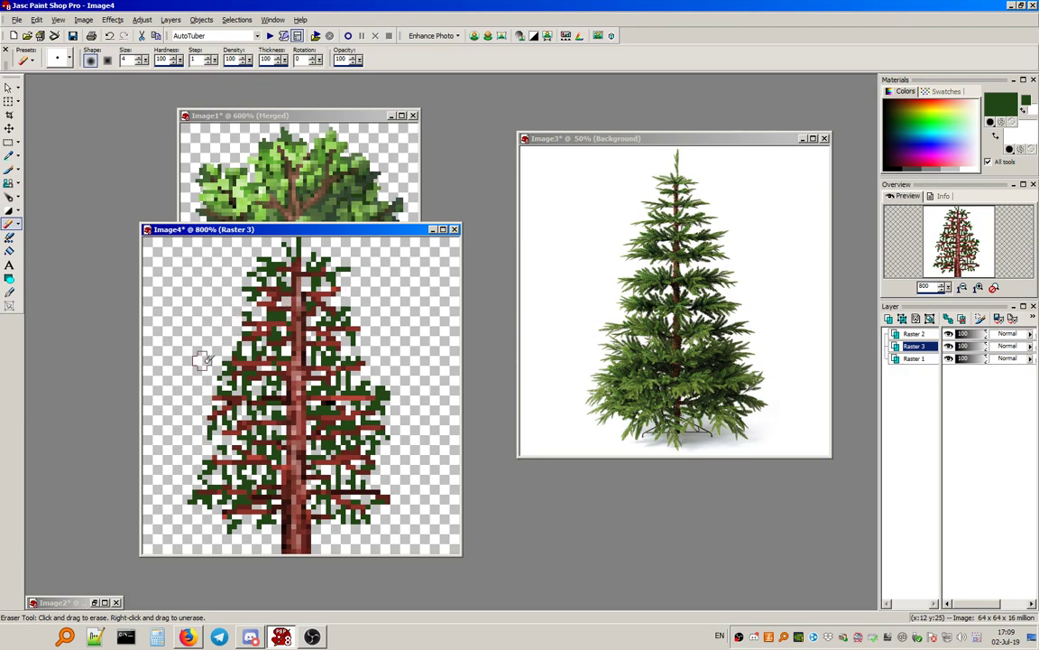
mouse_move(252, 257)
mouse_down()
mouse_move(244, 302)
mouse_move(262, 266)
mouse_up()
drag(236, 317, 219, 366)
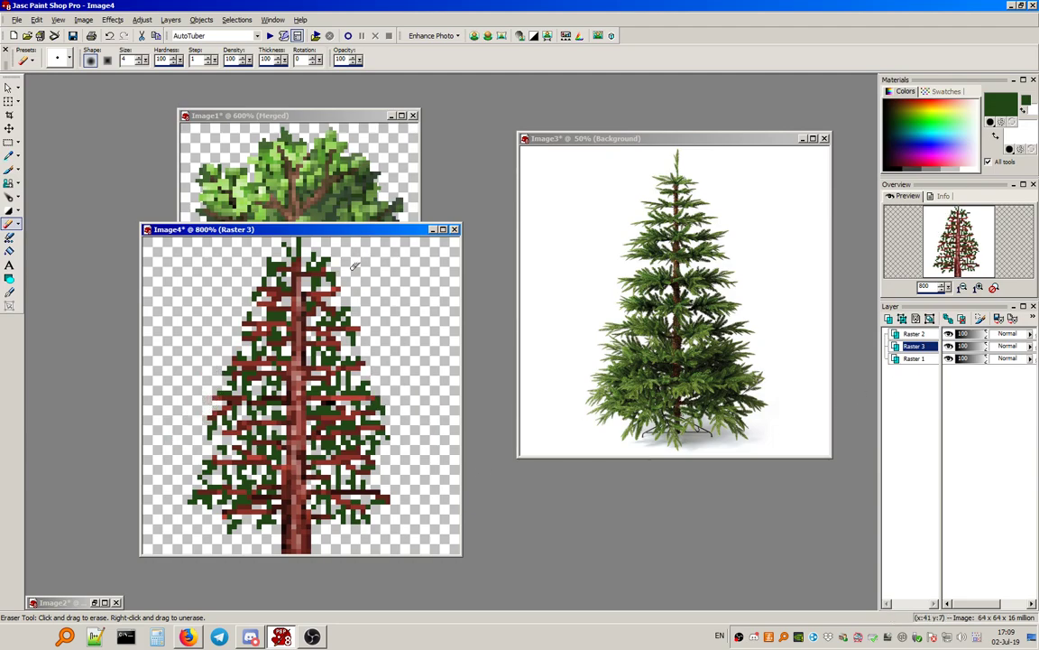
Erase the brown branch tips sticking out of the foliage on both sides of the tree on Raster 2.
click(914, 333)
click(338, 291)
click(359, 330)
click(371, 396)
click(382, 425)
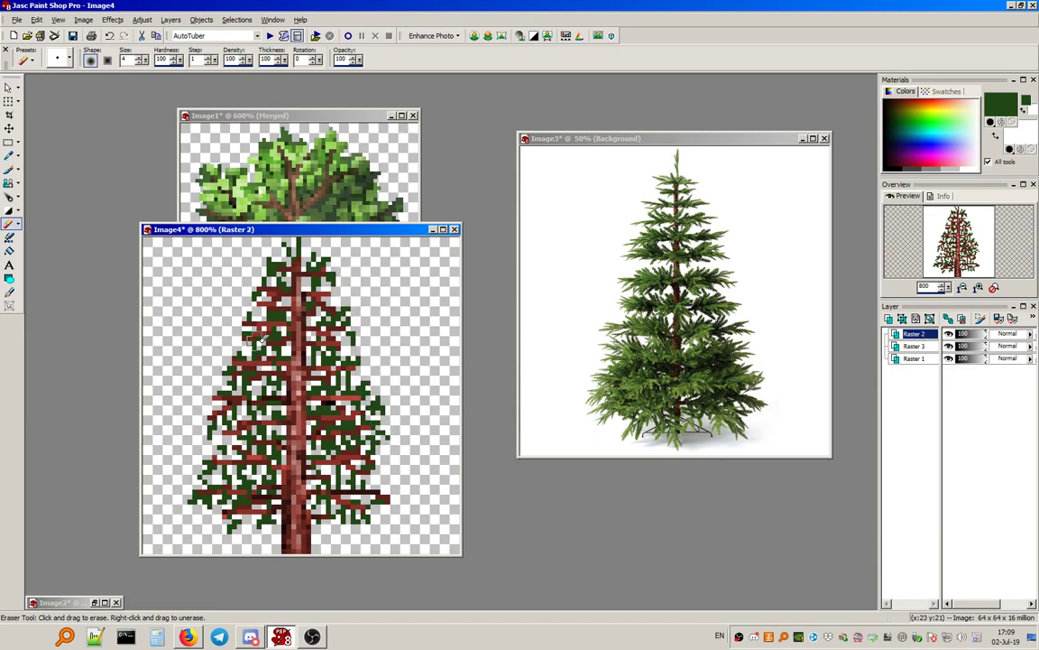
click(223, 402)
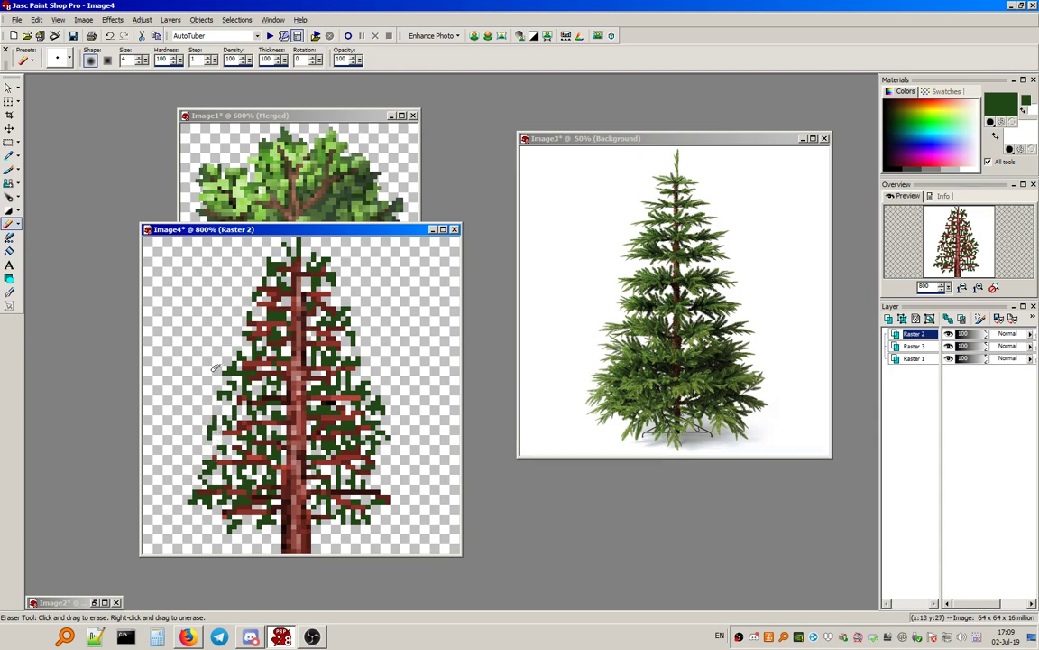
click(213, 459)
Duplicate the Raster 3 foliage layer and mirror the copy horizontally to fill out both sides of the tree.
click(9, 168)
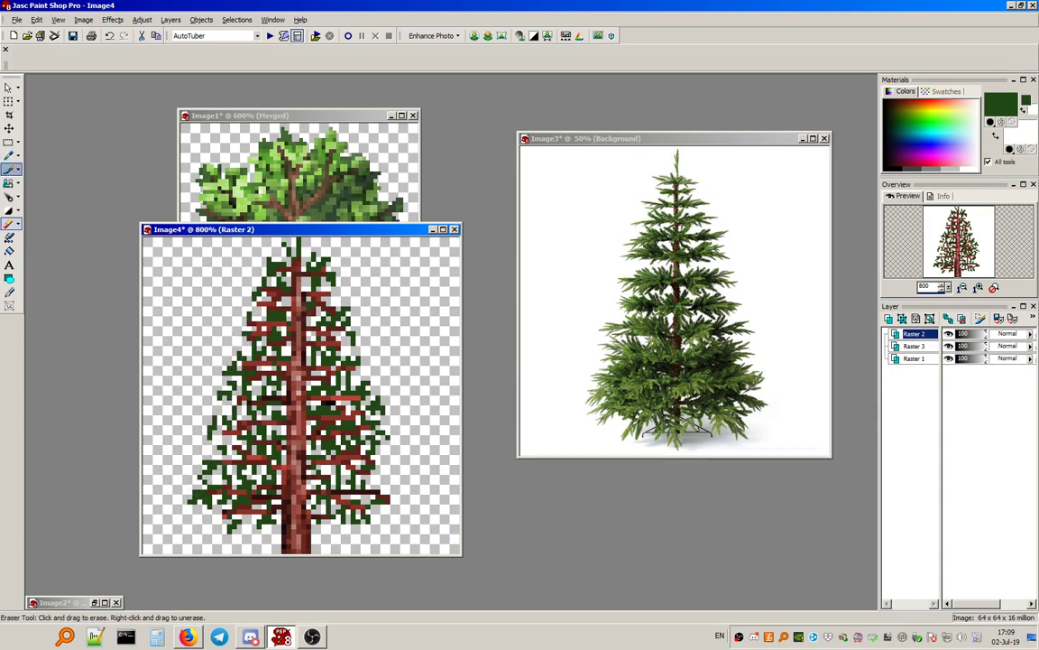
click(913, 346)
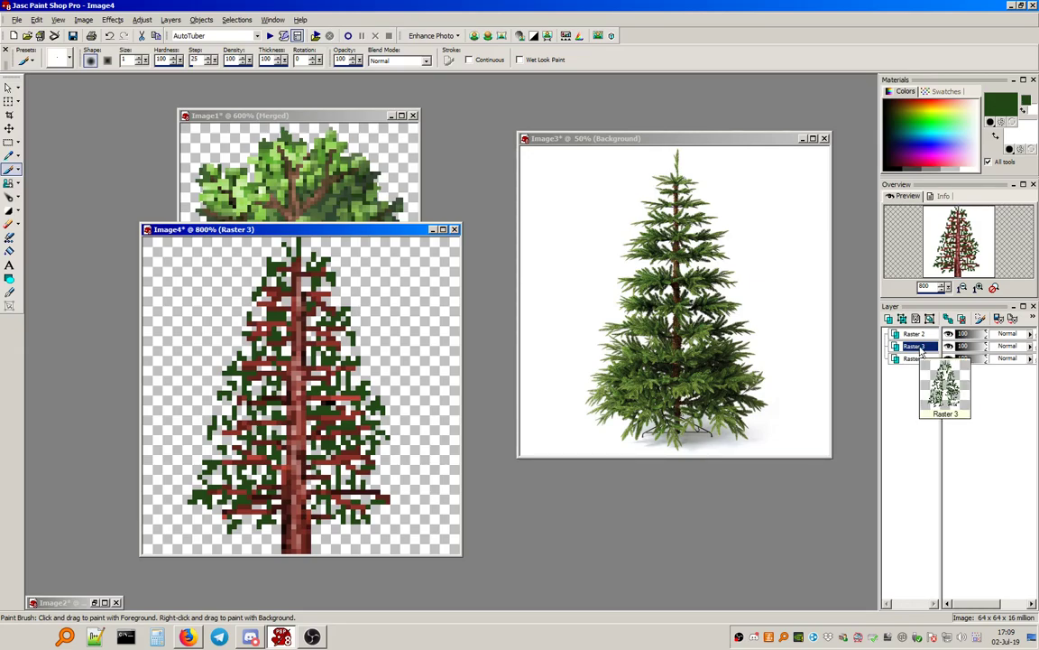
right_click(922, 352)
click(931, 425)
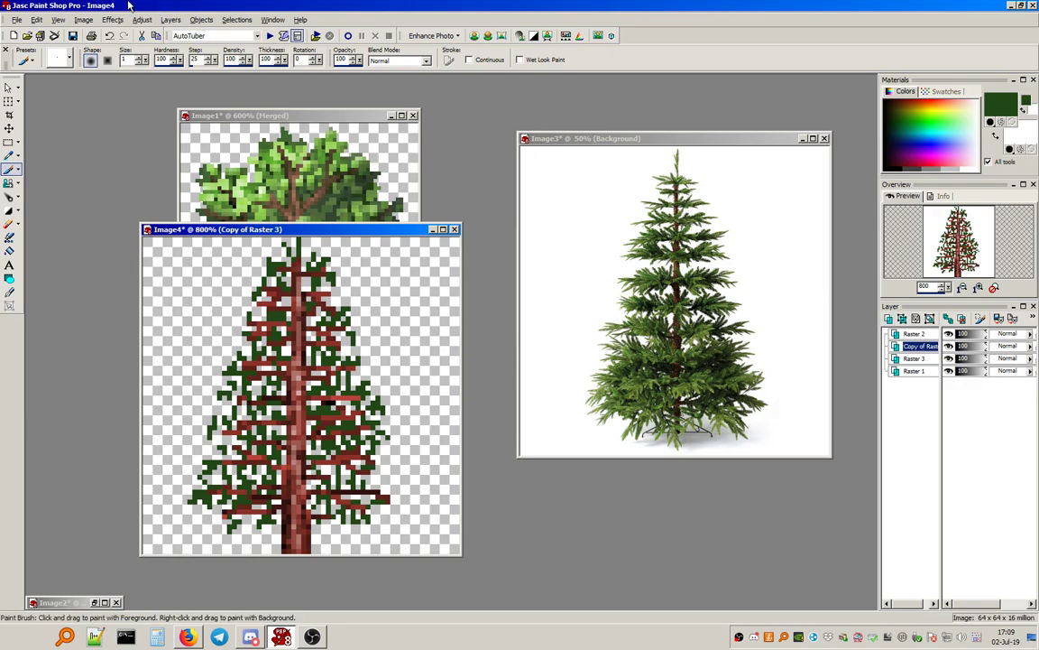
click(83, 20)
click(128, 56)
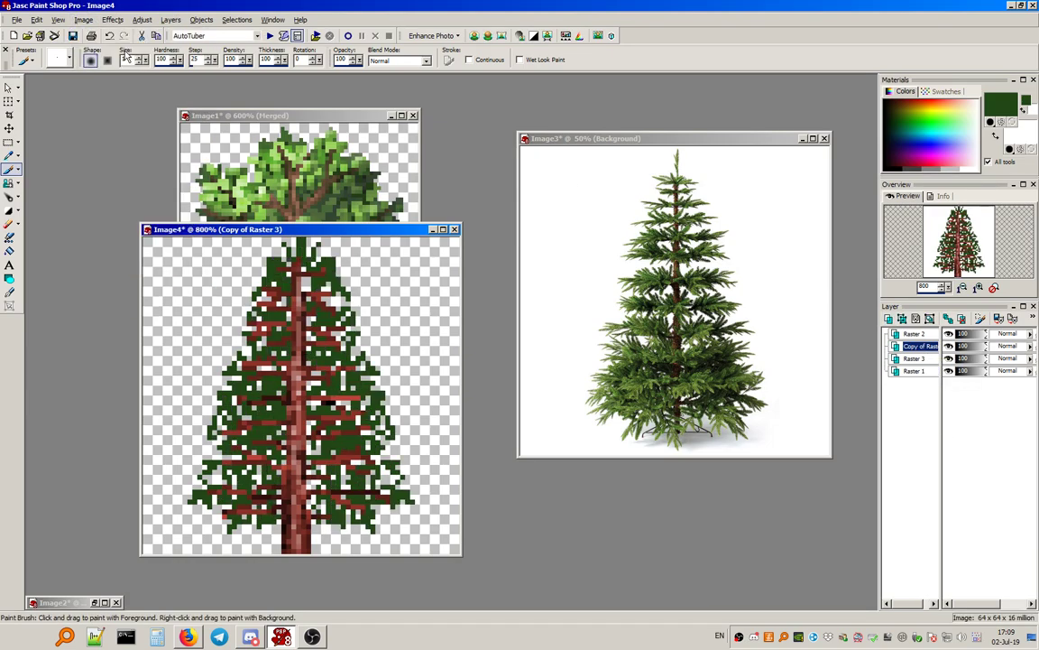
Lighten the mirrored needles on Copy of Raster 3 with Brightness/Contrast, using brightness 63 and contrast 0.
click(142, 20)
mouse_move(180, 48)
click(270, 67)
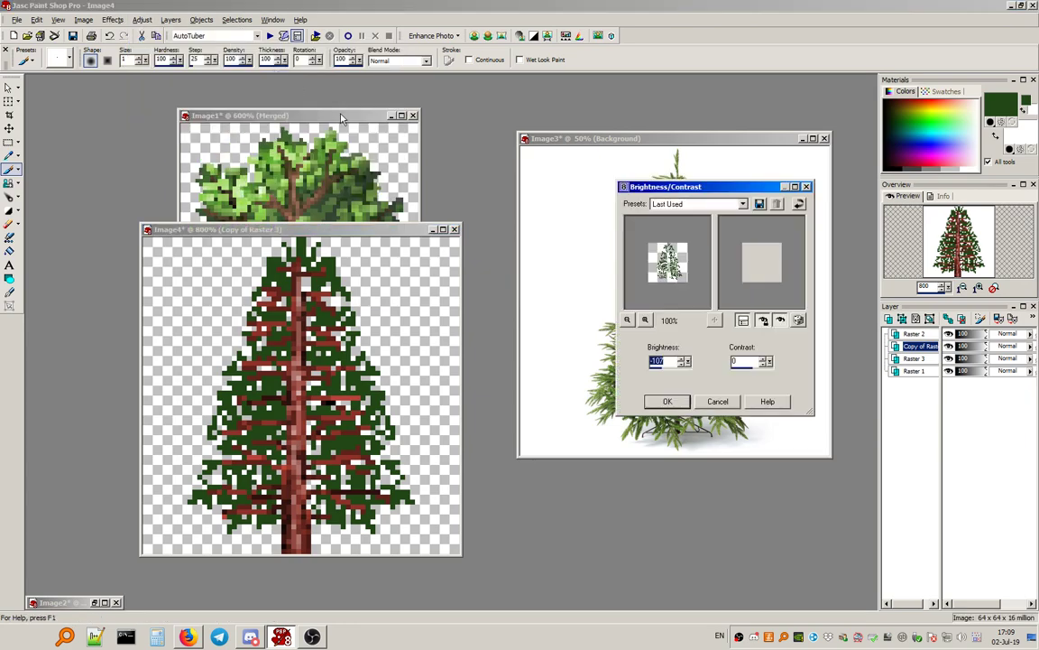
click(686, 206)
click(681, 237)
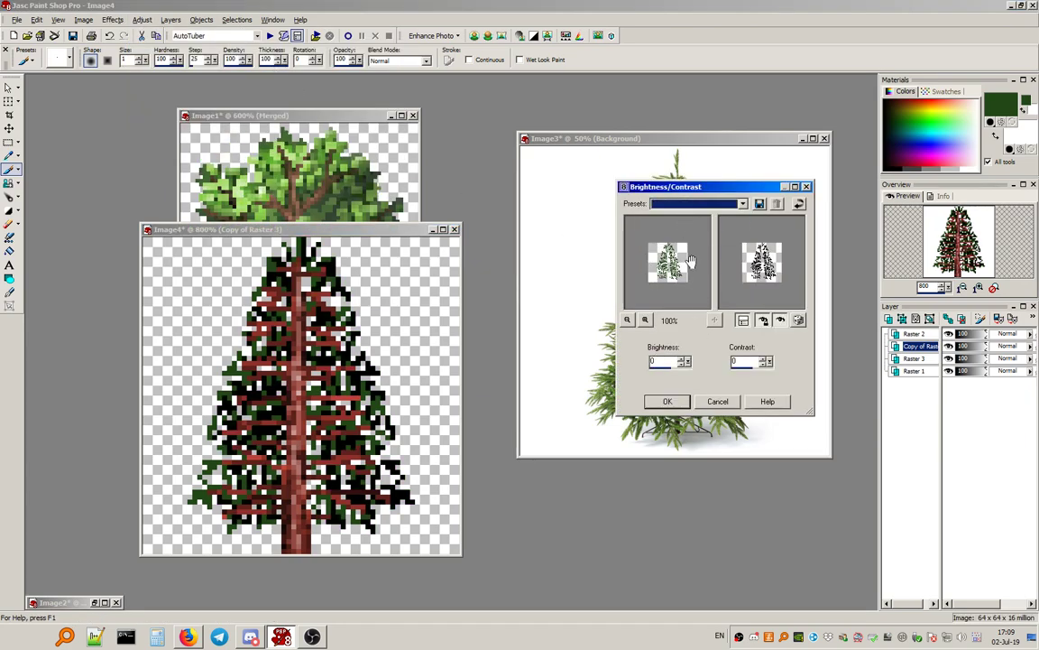
drag(670, 366, 676, 367)
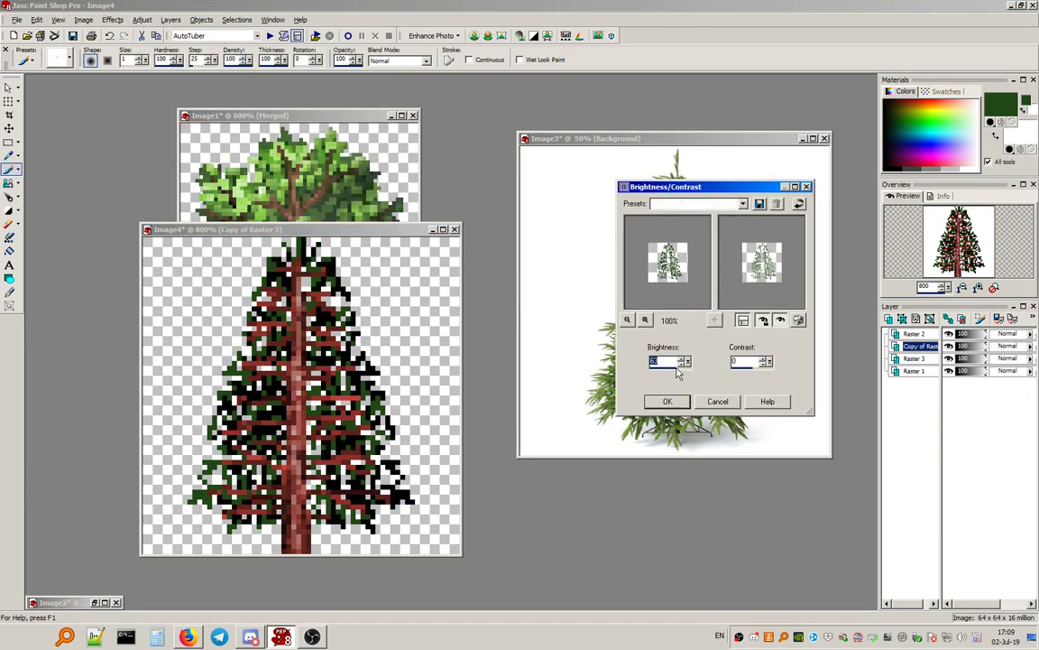
key(Return)
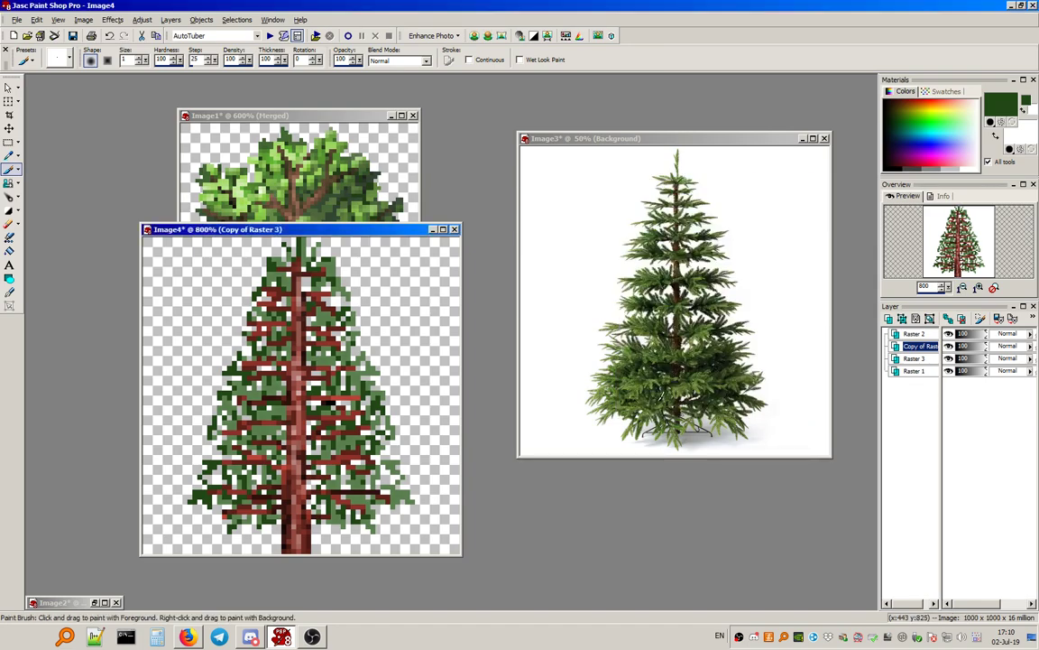
Shift the lighter mirrored needles on Copy of Raster 3 slightly to the right and clear the selection.
click(9, 142)
drag(237, 263, 304, 314)
drag(277, 301, 270, 282)
drag(304, 320, 358, 357)
mouse_move(367, 398)
mouse_down()
mouse_move(313, 433)
mouse_move(339, 424)
mouse_move(218, 465)
mouse_move(255, 440)
mouse_move(250, 432)
mouse_up()
mouse_move(274, 469)
mouse_down()
mouse_move(203, 513)
mouse_move(259, 504)
mouse_up()
mouse_move(417, 475)
mouse_down()
mouse_move(340, 513)
mouse_move(392, 492)
mouse_up()
click(250, 378)
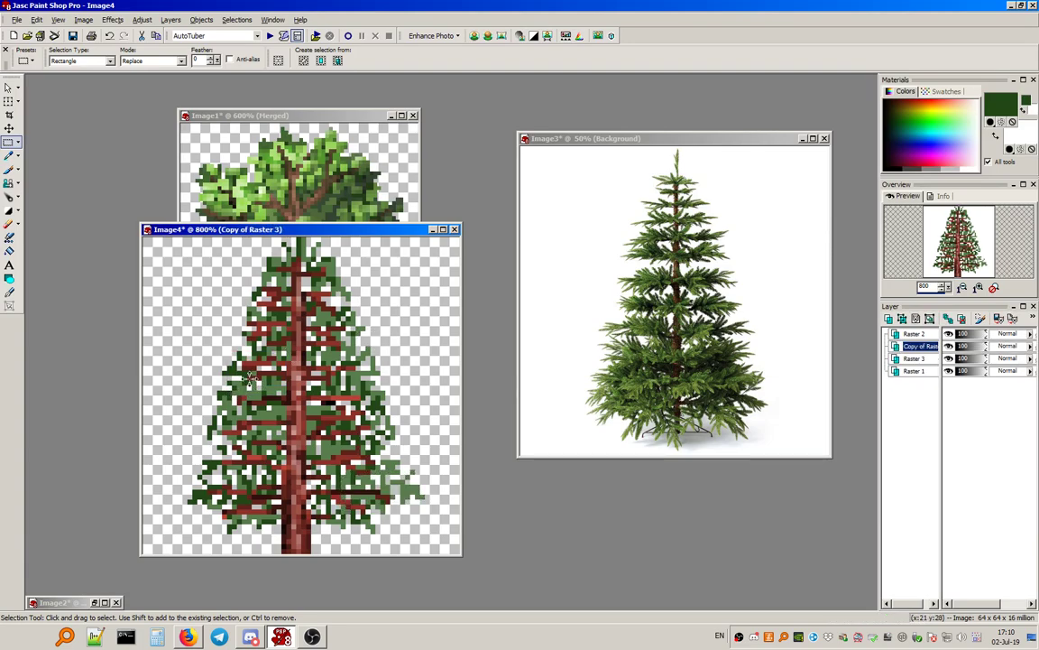
drag(250, 378, 254, 373)
drag(369, 277, 335, 298)
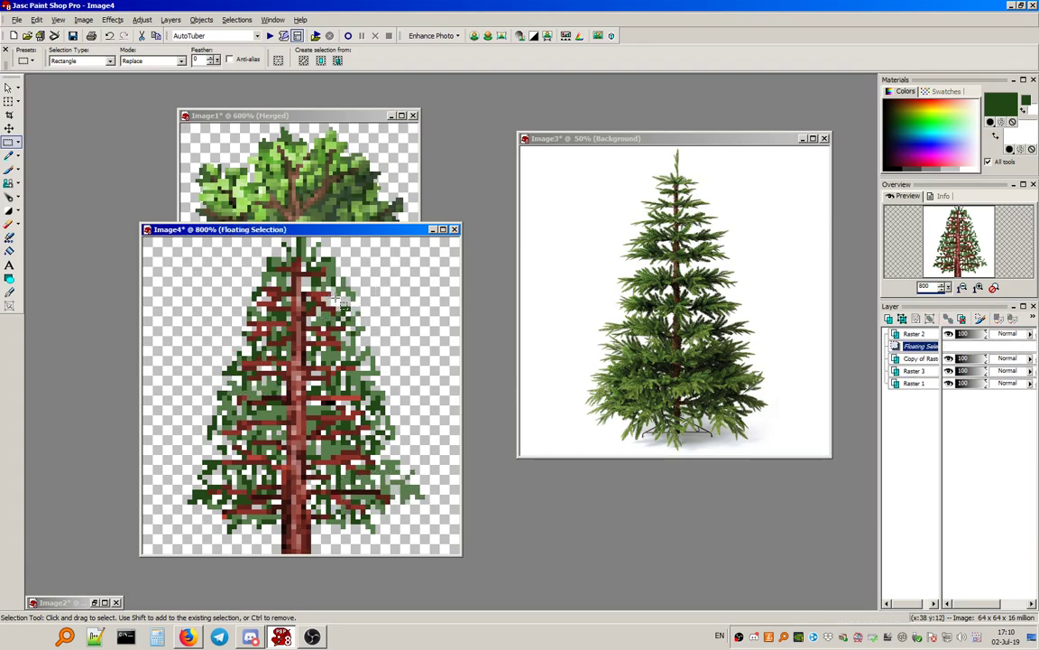
click(237, 20)
click(228, 43)
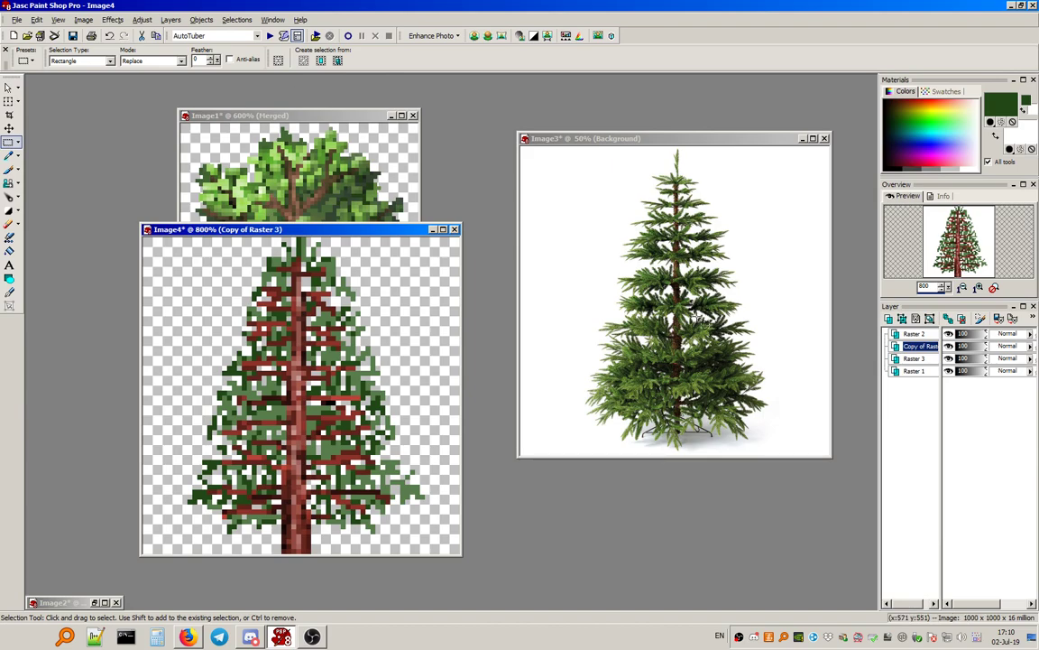
Trim the lighter needles protruding from the tree's right side on Copy of Raster 3 with a size 4 Eraser.
click(9, 223)
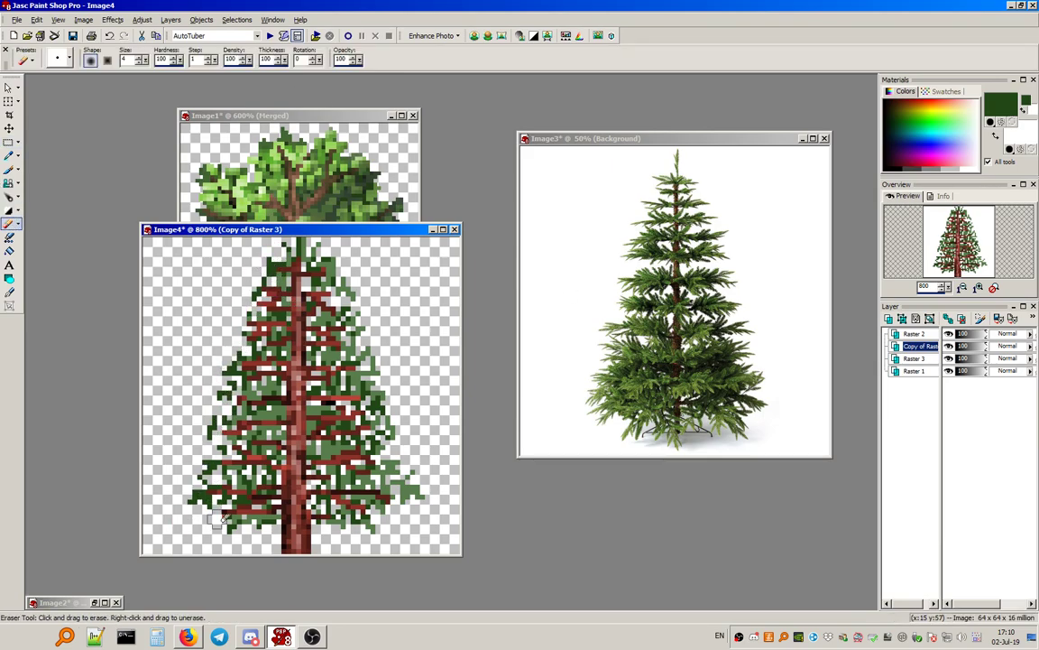
click(413, 483)
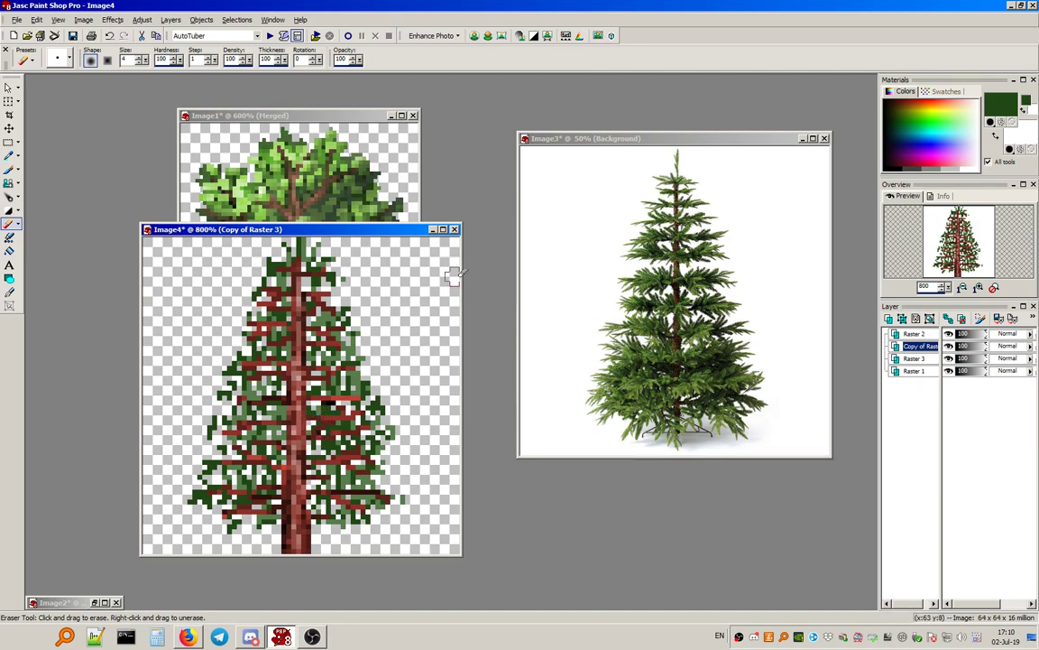
Add a new raster layer with default settings above Raster 2.
click(11, 170)
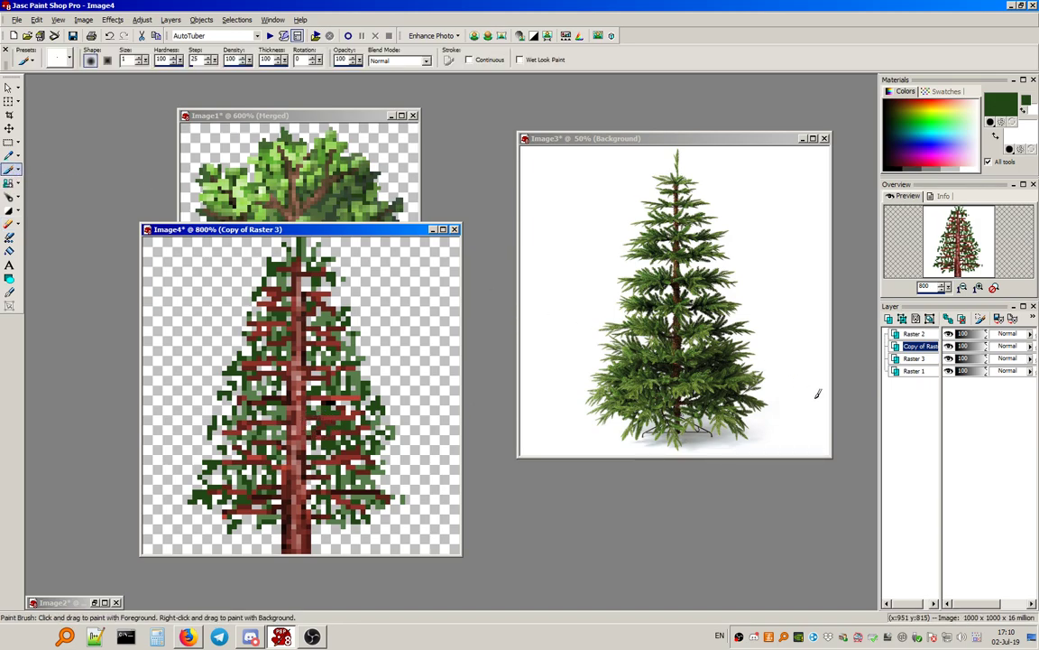
click(926, 335)
click(171, 19)
click(209, 34)
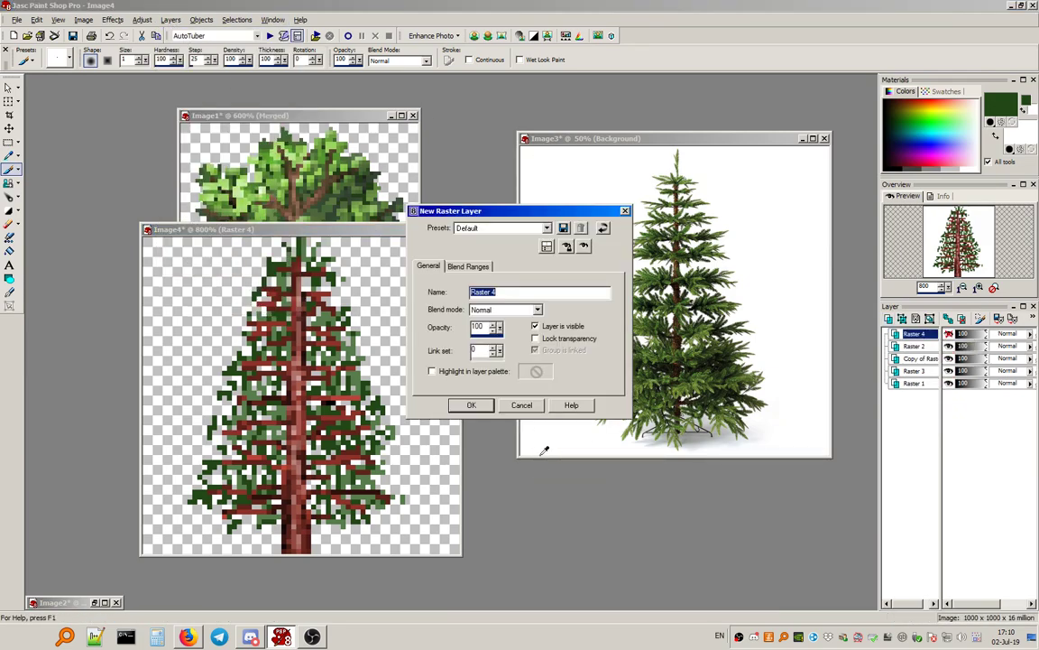
click(474, 406)
Sample a needle green from the reference photo and brighten the foreground colour to #6CAD37.
click(9, 156)
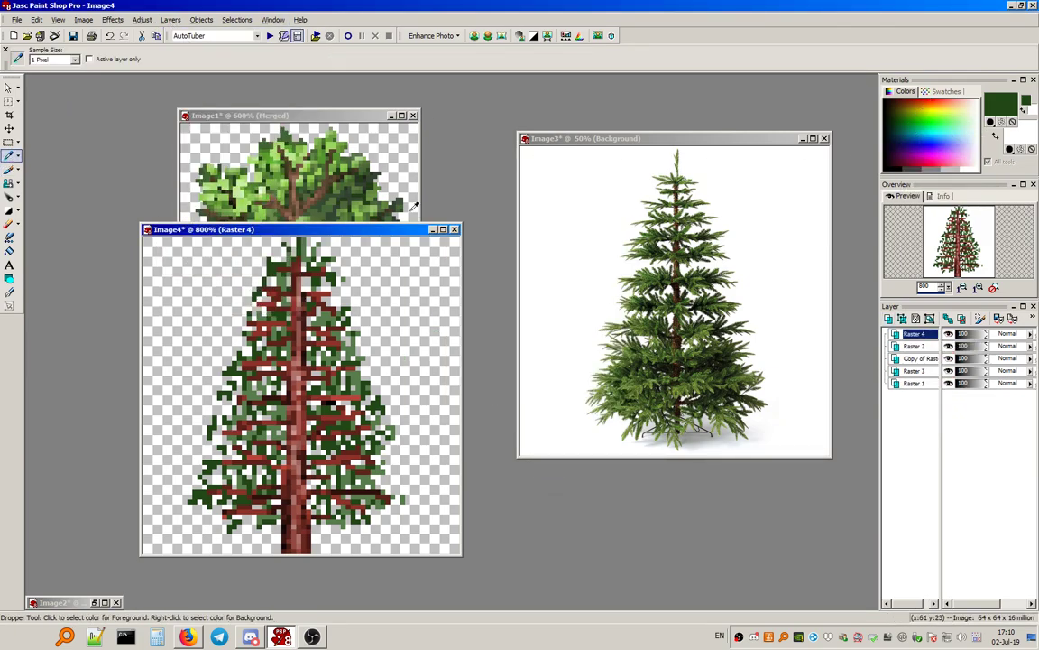
click(642, 323)
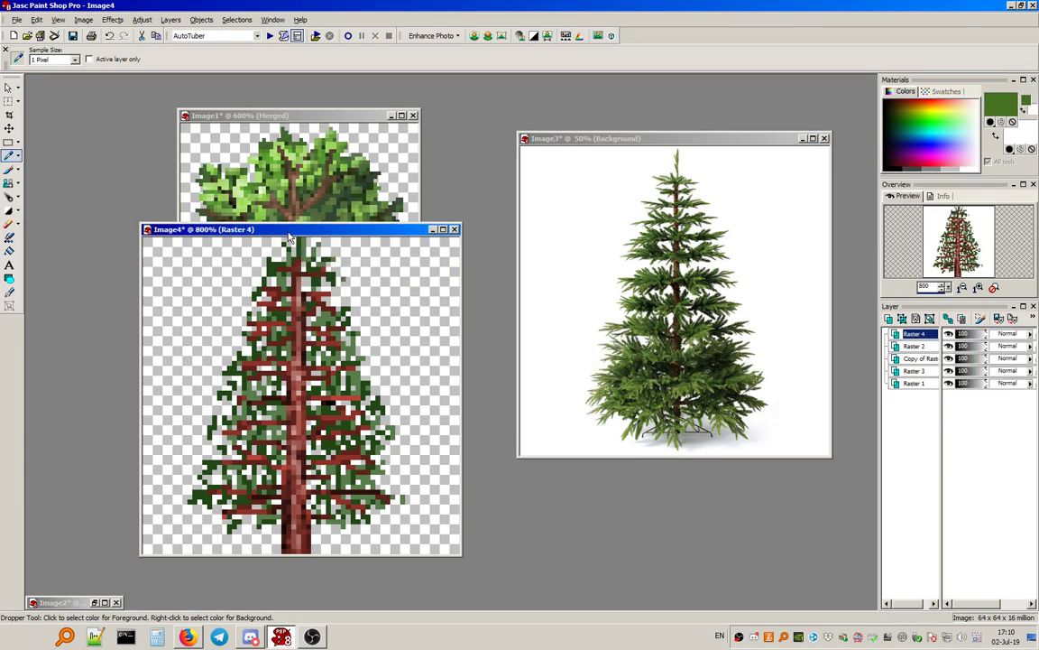
click(9, 168)
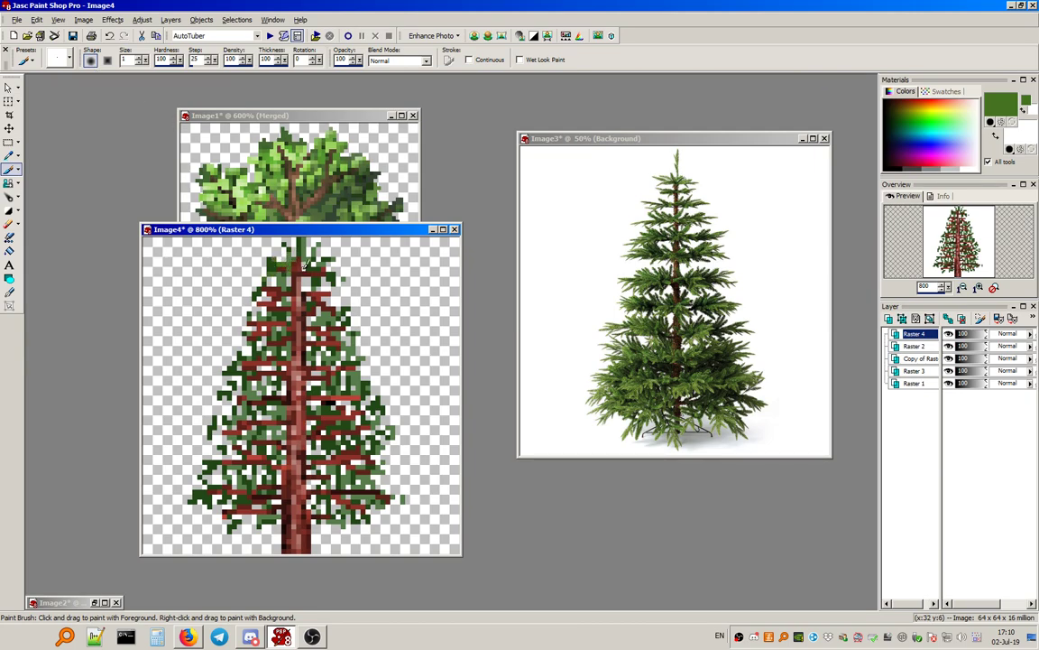
click(1000, 101)
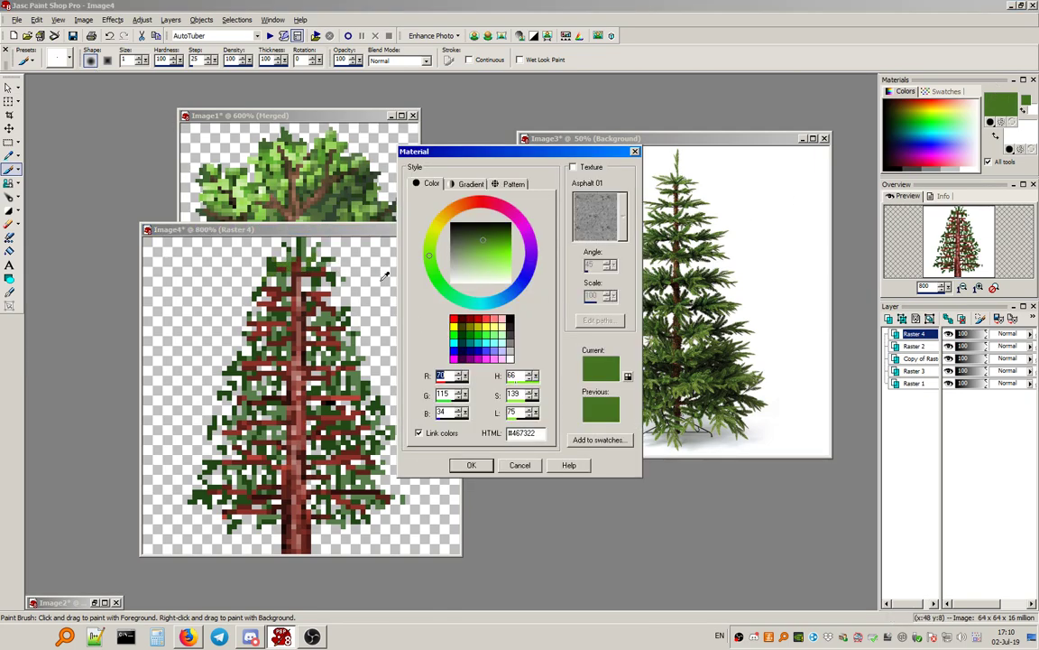
click(488, 244)
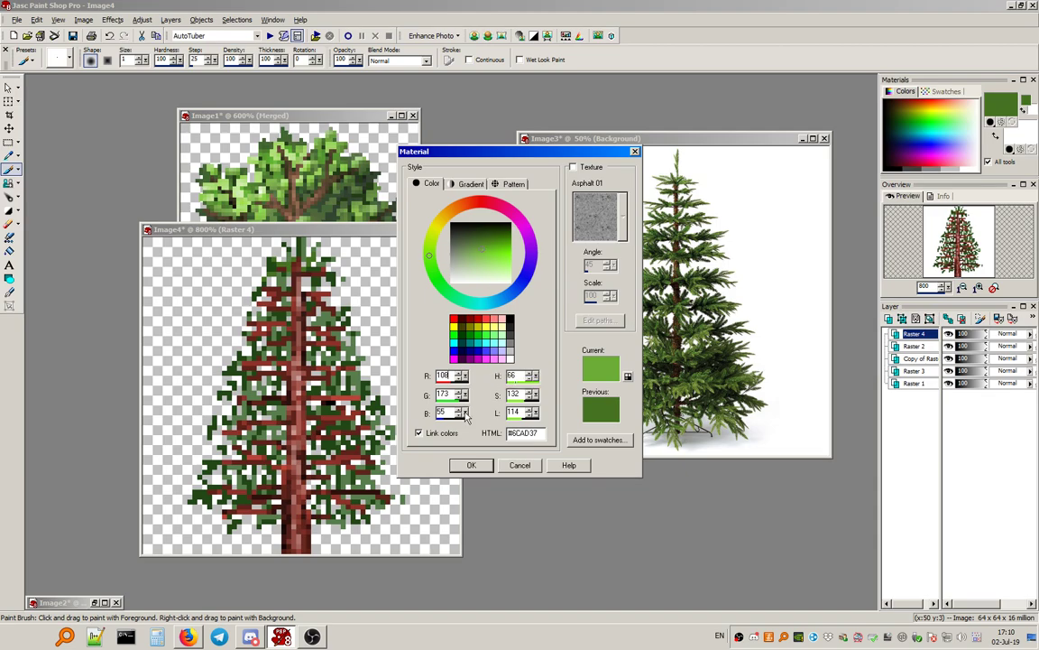
key(Return)
Paint bright green needle highlights with a size 1 brush over the upper and middle branches on Raster 4.
mouse_move(293, 262)
mouse_down()
mouse_move(337, 263)
mouse_move(330, 282)
mouse_move(269, 292)
mouse_move(332, 282)
mouse_move(332, 299)
mouse_move(275, 300)
mouse_move(283, 290)
mouse_move(268, 312)
mouse_move(242, 319)
mouse_move(271, 340)
mouse_up()
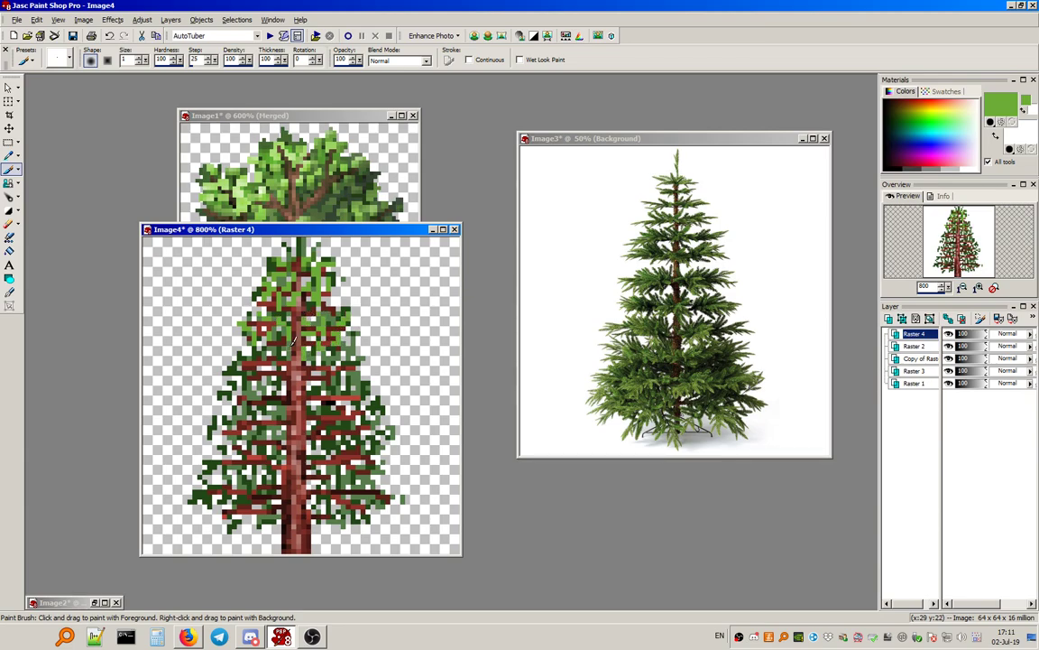
mouse_move(240, 363)
mouse_down()
mouse_move(286, 350)
mouse_move(362, 357)
mouse_move(359, 373)
mouse_move(295, 376)
mouse_up()
drag(230, 373, 217, 372)
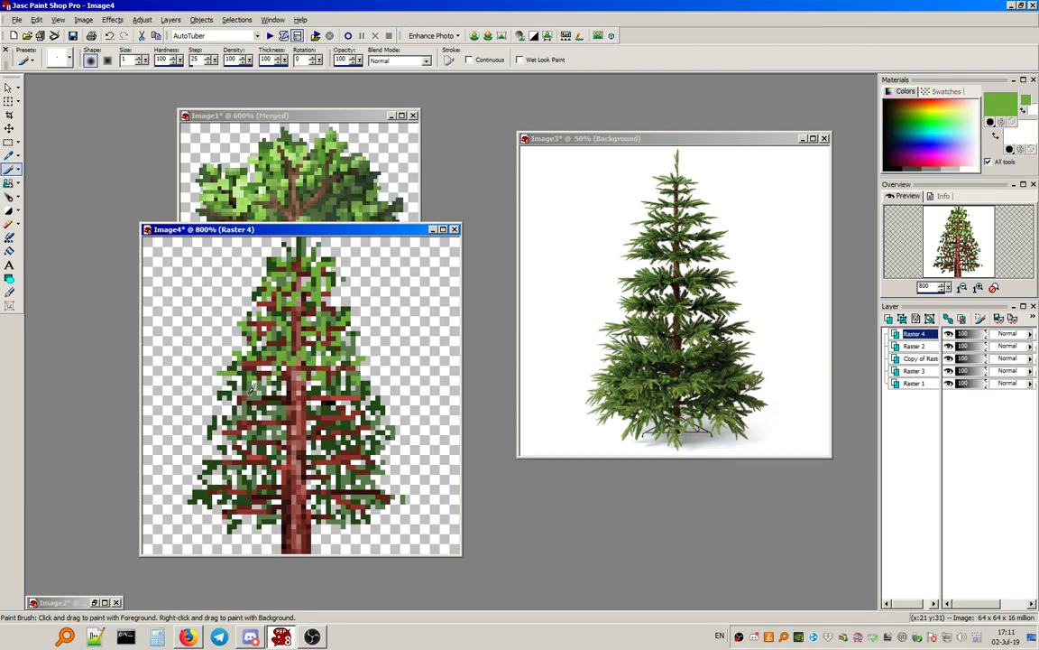
drag(271, 409, 240, 414)
mouse_move(368, 389)
mouse_down()
mouse_move(370, 403)
mouse_move(330, 426)
mouse_up()
mouse_move(251, 438)
mouse_down()
mouse_move(295, 430)
mouse_move(277, 411)
mouse_move(285, 422)
mouse_move(372, 431)
mouse_up()
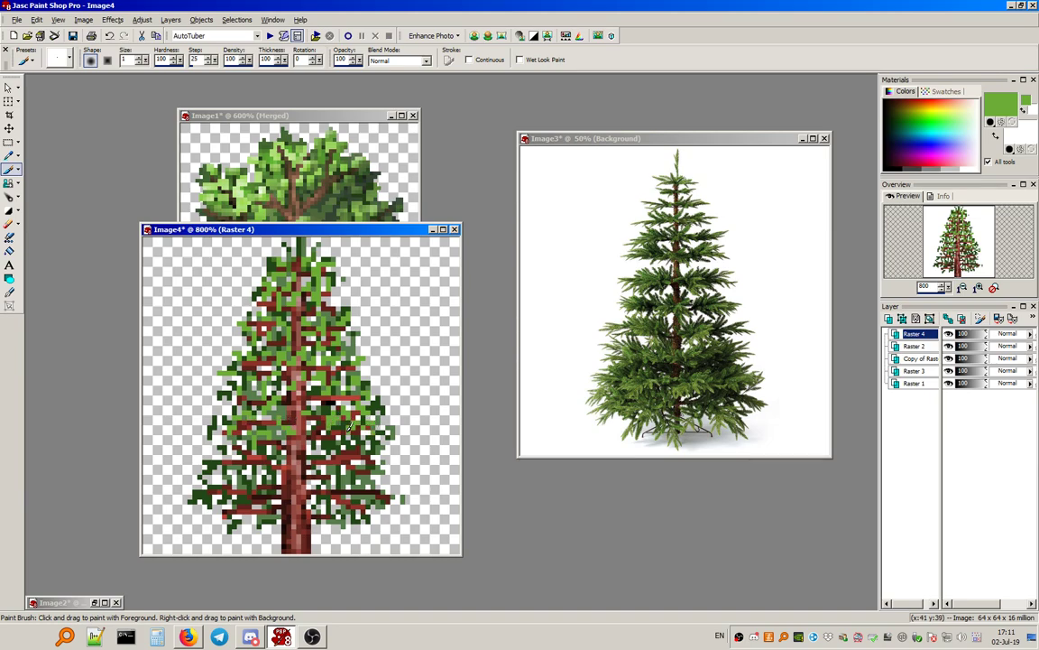
Continue the bright green needle highlights over the lower branches and out to the bottom foliage tips on both sides.
mouse_move(251, 454)
mouse_down()
mouse_move(219, 469)
mouse_move(255, 478)
mouse_up()
mouse_move(341, 458)
mouse_down()
mouse_move(318, 454)
mouse_move(371, 444)
mouse_up()
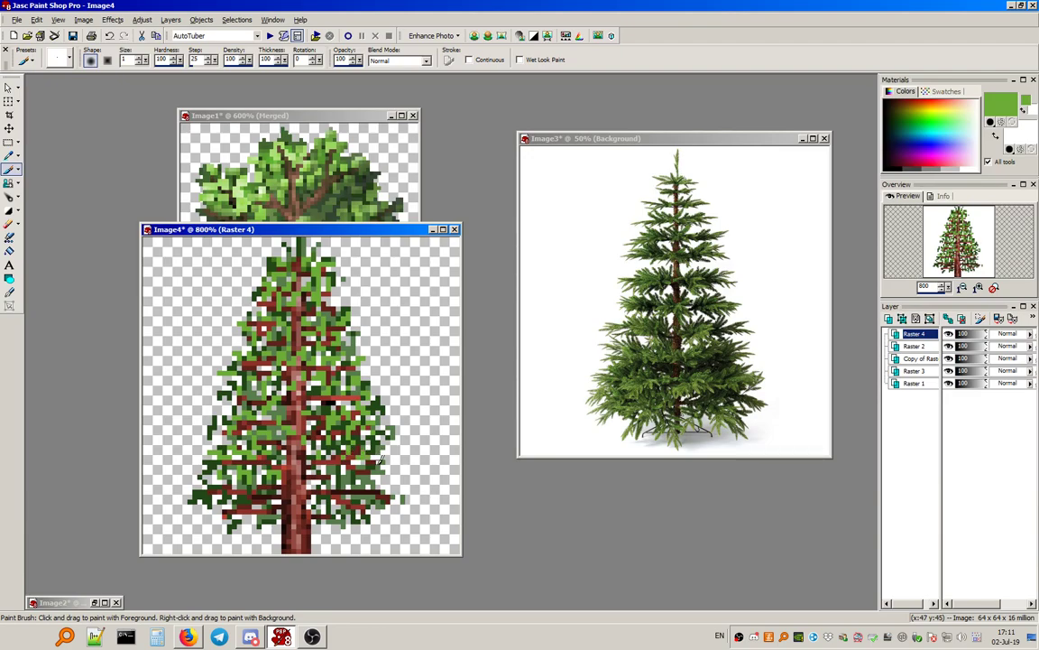
drag(317, 479, 309, 489)
mouse_move(227, 487)
mouse_down()
mouse_move(210, 490)
mouse_move(228, 524)
mouse_move(219, 510)
mouse_up()
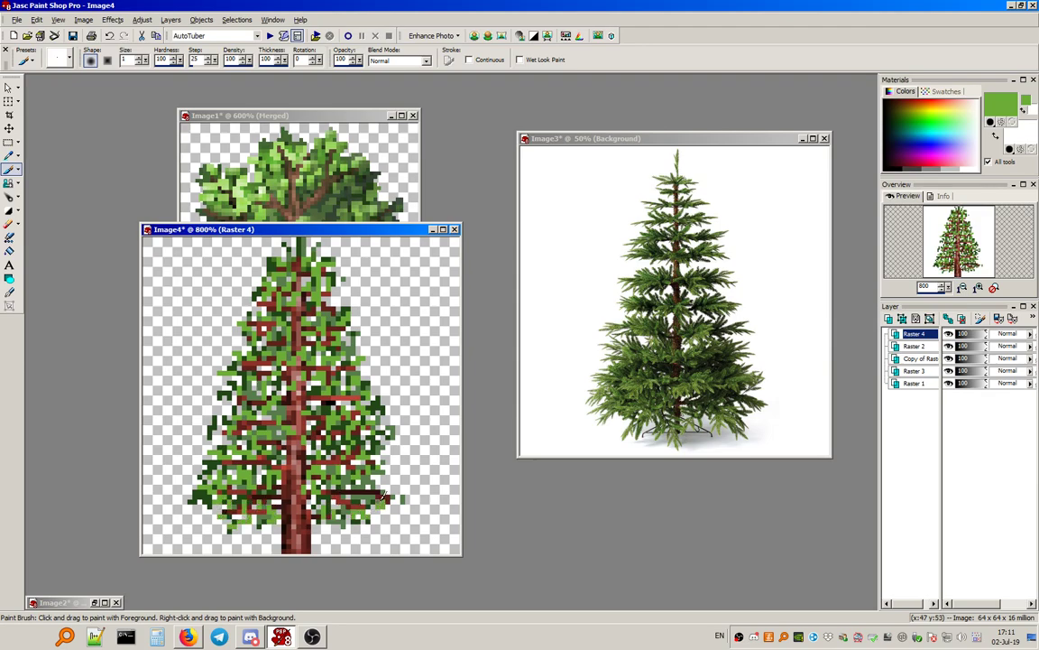
drag(391, 490, 398, 492)
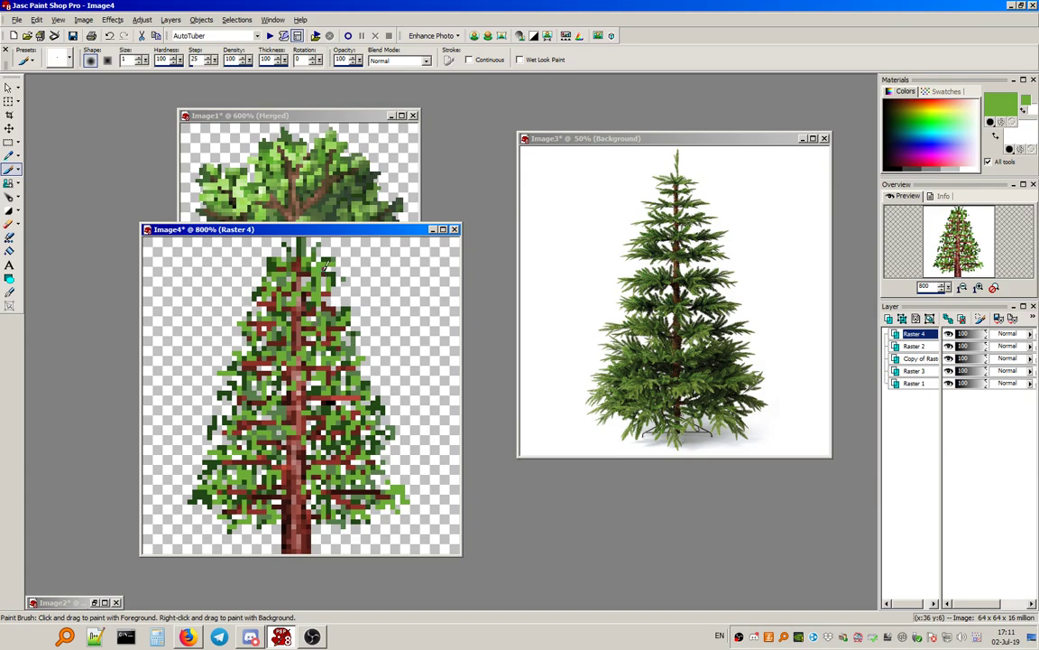
Select the trunk and branch pixels of Raster 2 and invert the selection.
drag(318, 234, 352, 203)
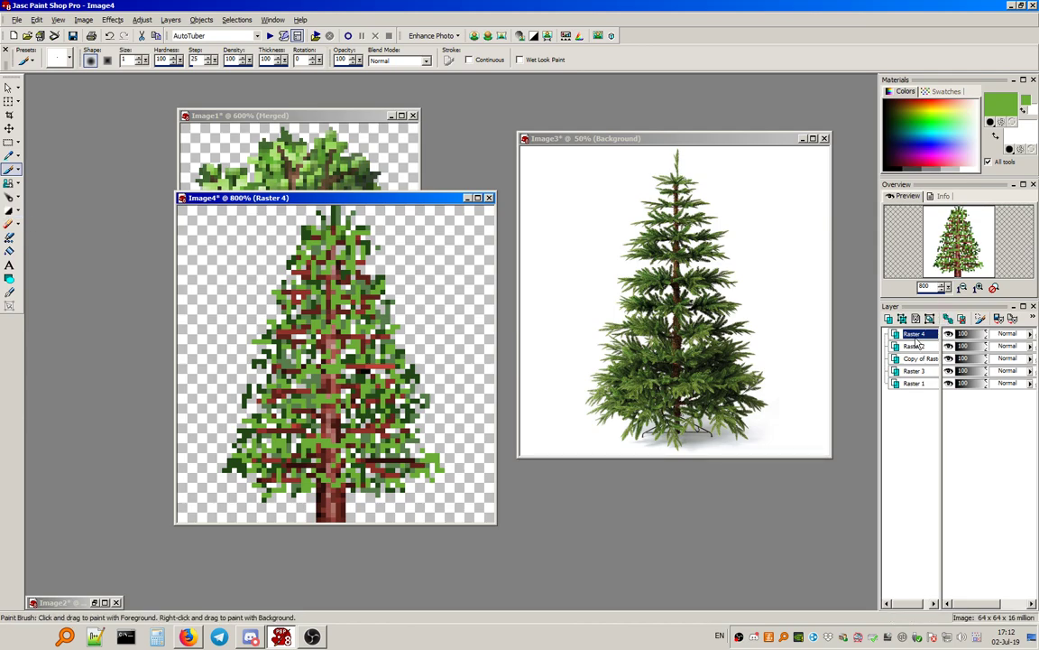
mouse_move(918, 339)
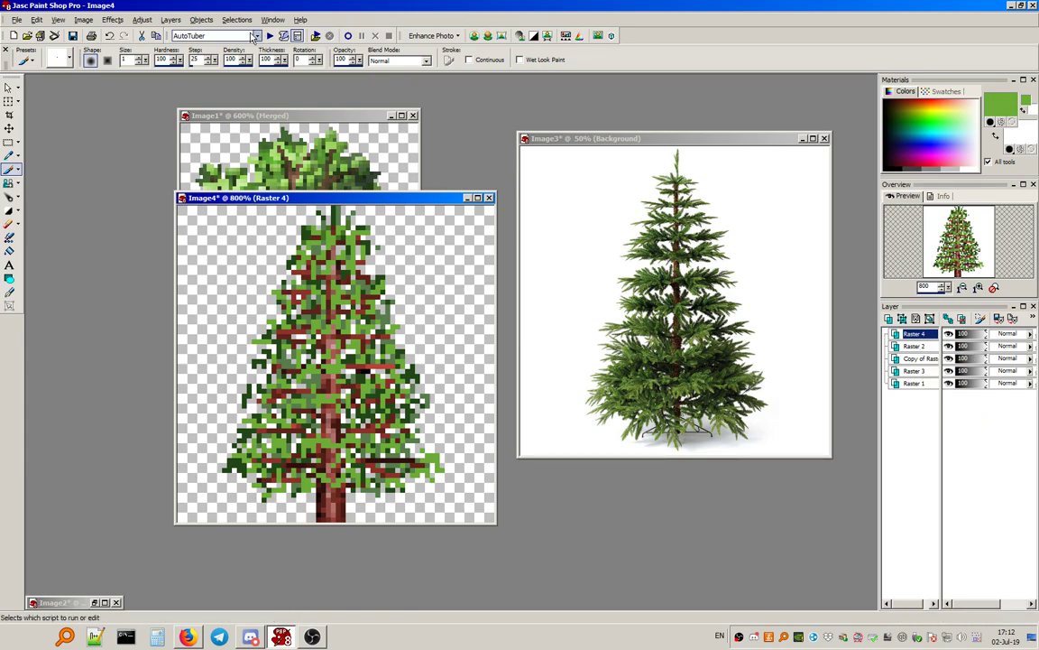
click(9, 142)
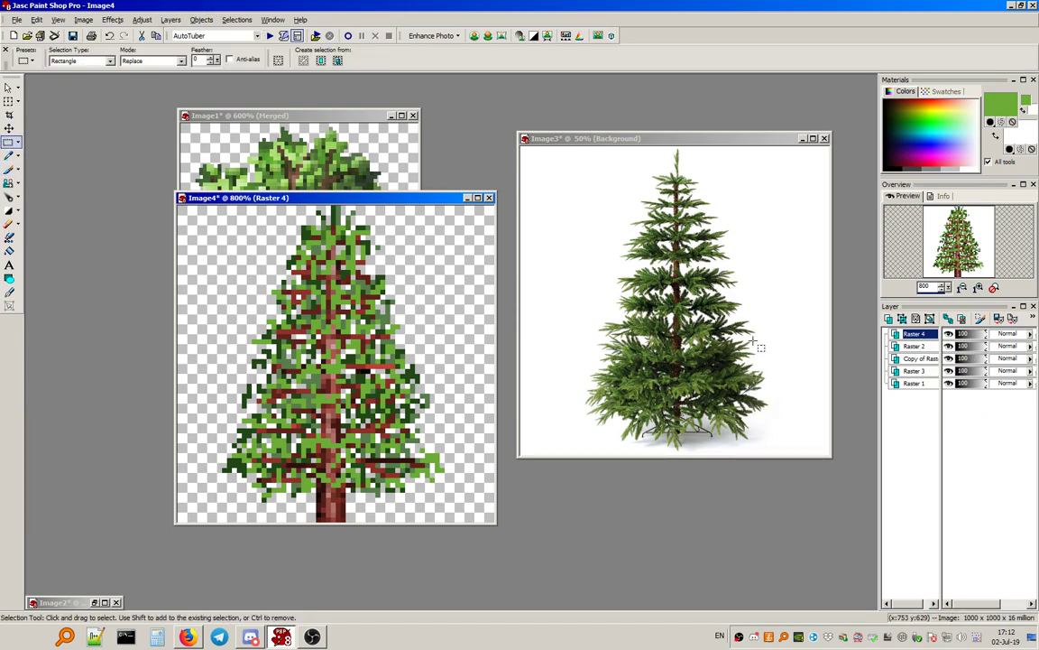
mouse_move(920, 354)
mouse_move(918, 340)
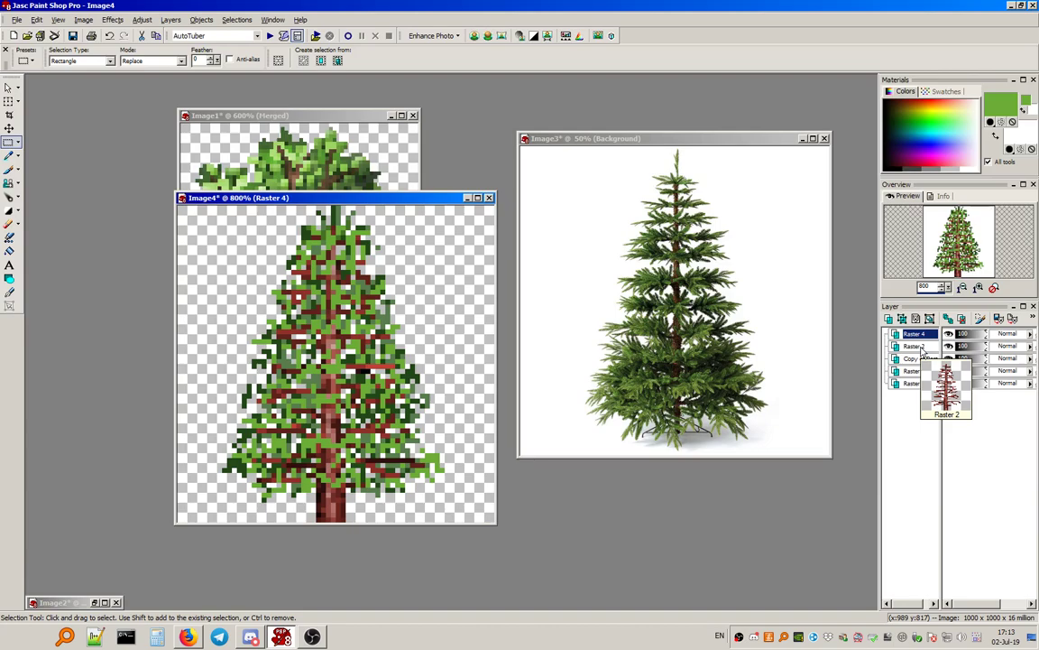
click(915, 346)
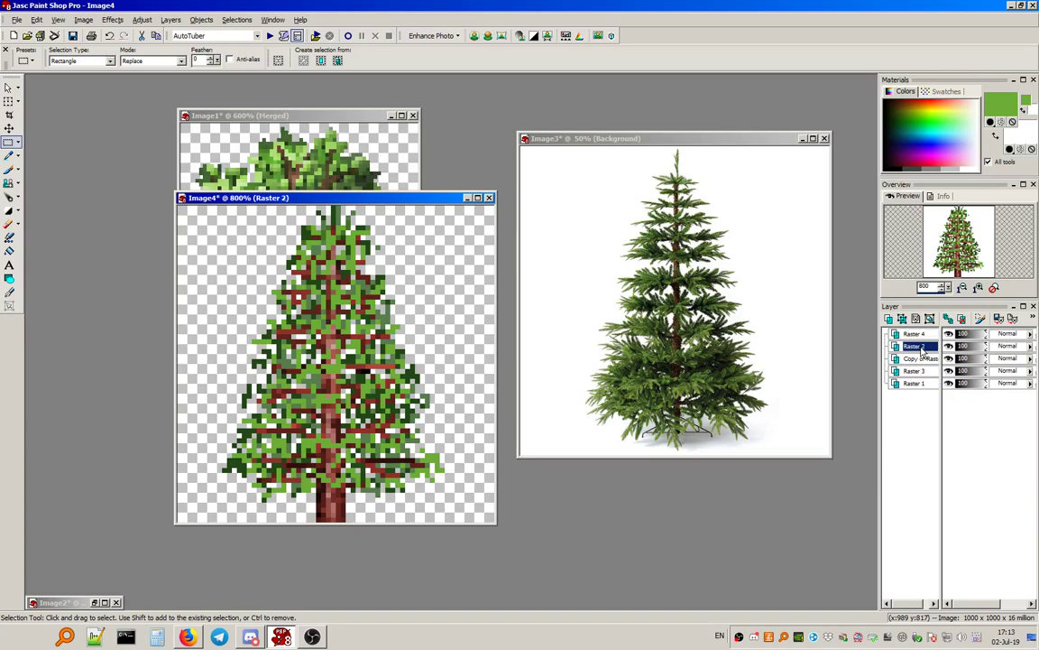
key(ctrl+a)
click(330, 503)
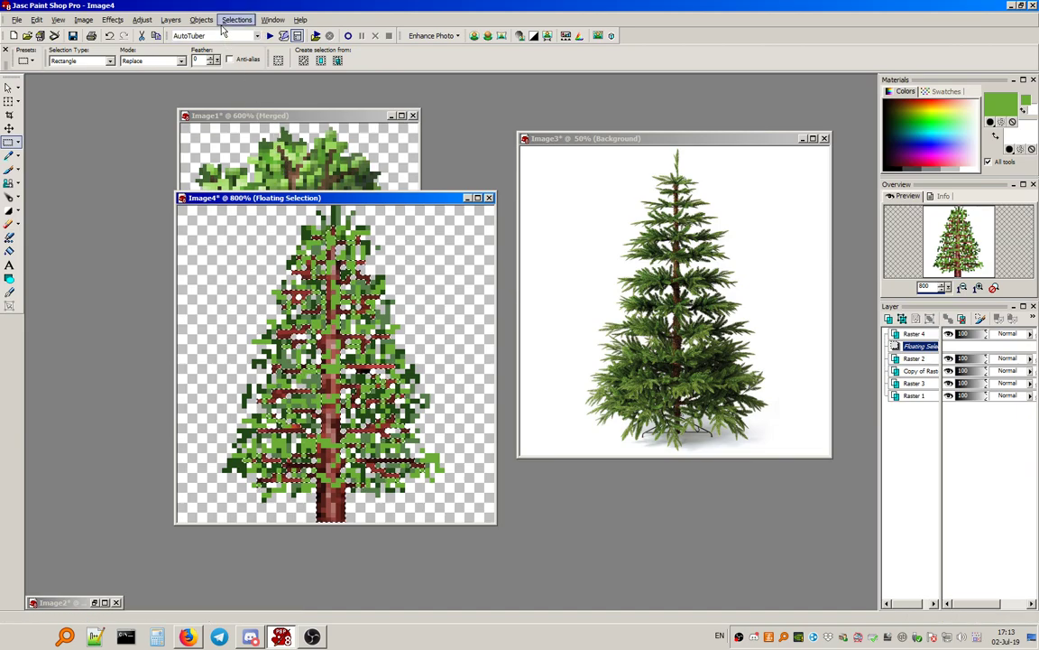
click(237, 20)
click(242, 211)
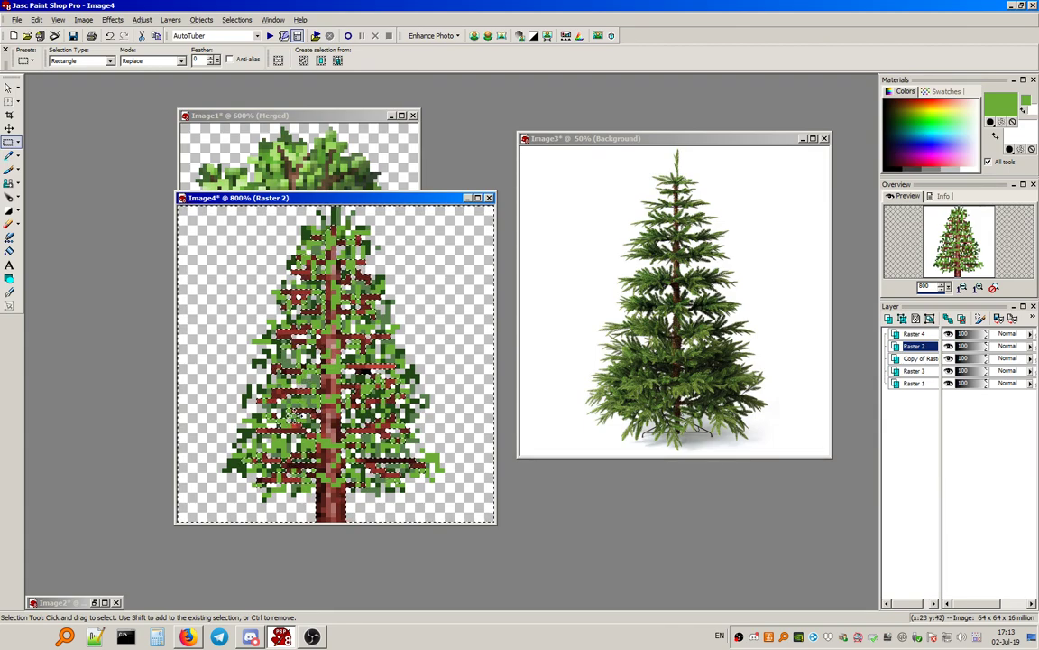
Make Raster 4 the active layer and clear the current selection.
click(922, 336)
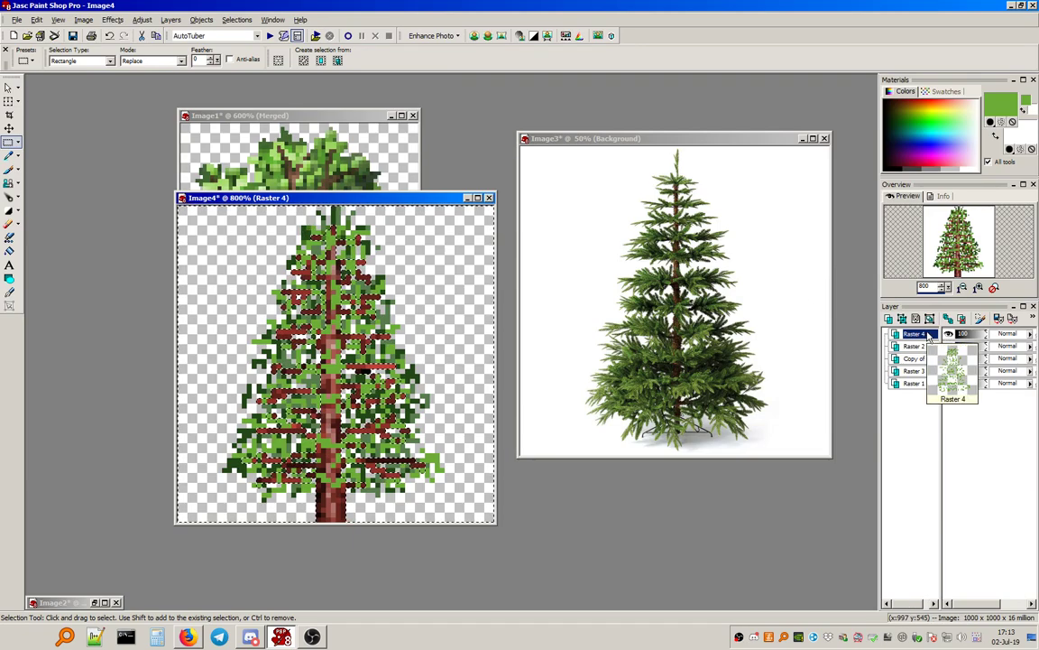
click(438, 458)
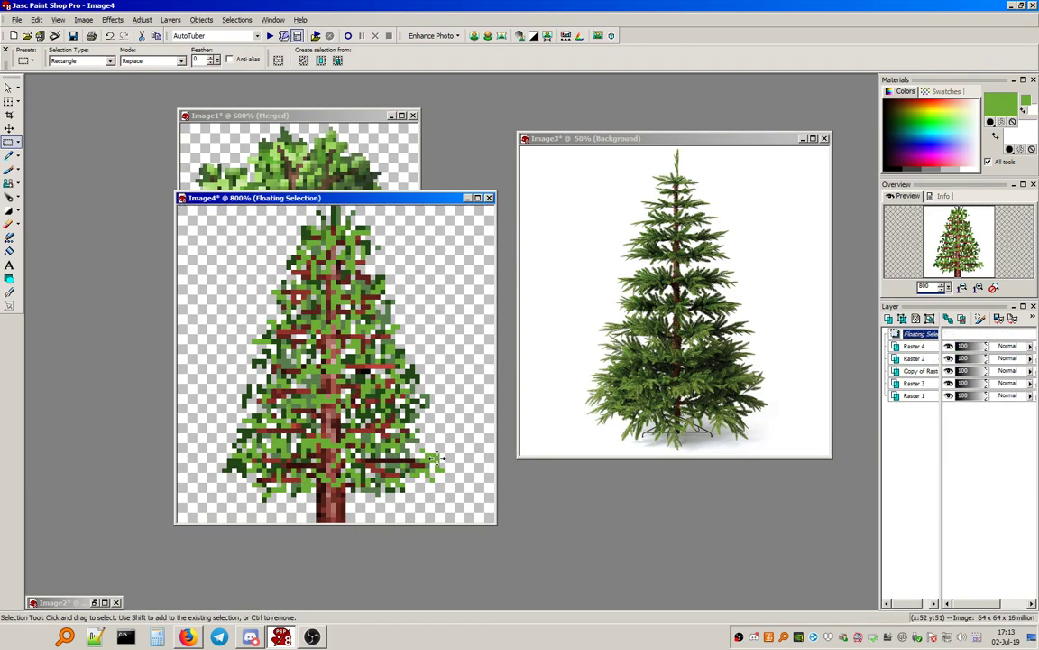
scroll(378, 351, up, 1)
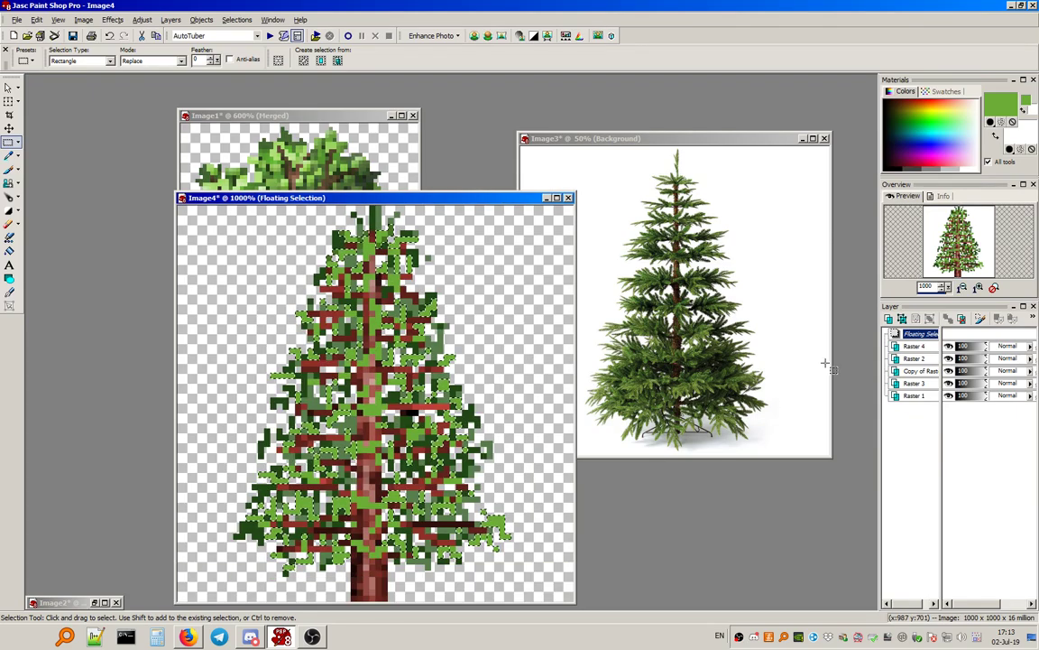
click(237, 19)
click(257, 44)
scroll(310, 395, down, 4)
scroll(309, 395, up, 1)
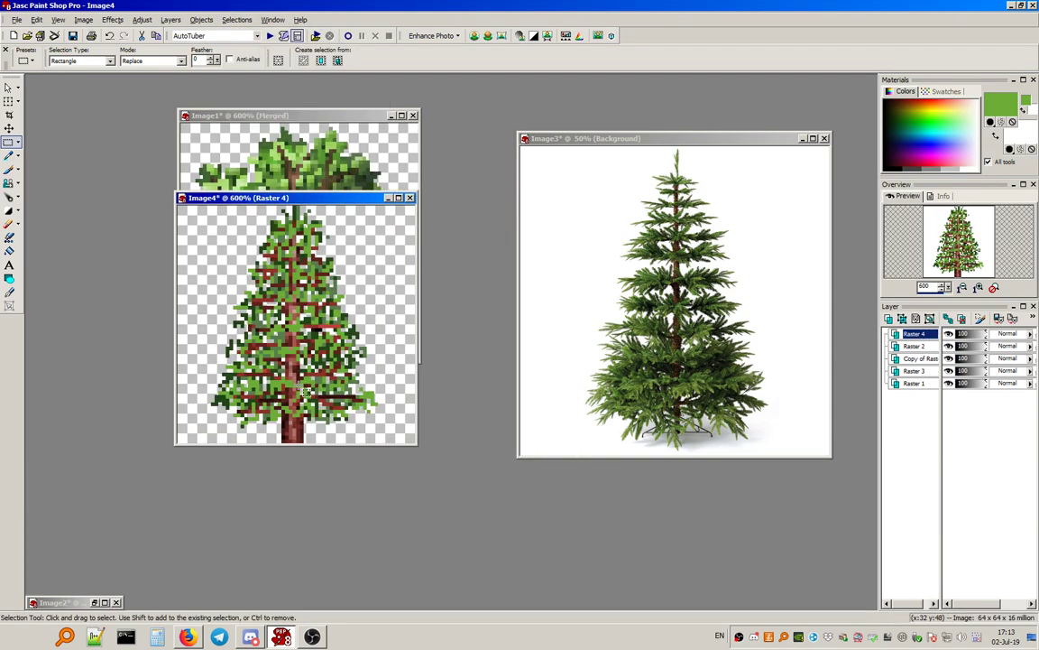
Merge all visible layers of the conifer drawing into a single layer.
scroll(313, 384, up, 4)
drag(415, 204, 361, 134)
click(142, 19)
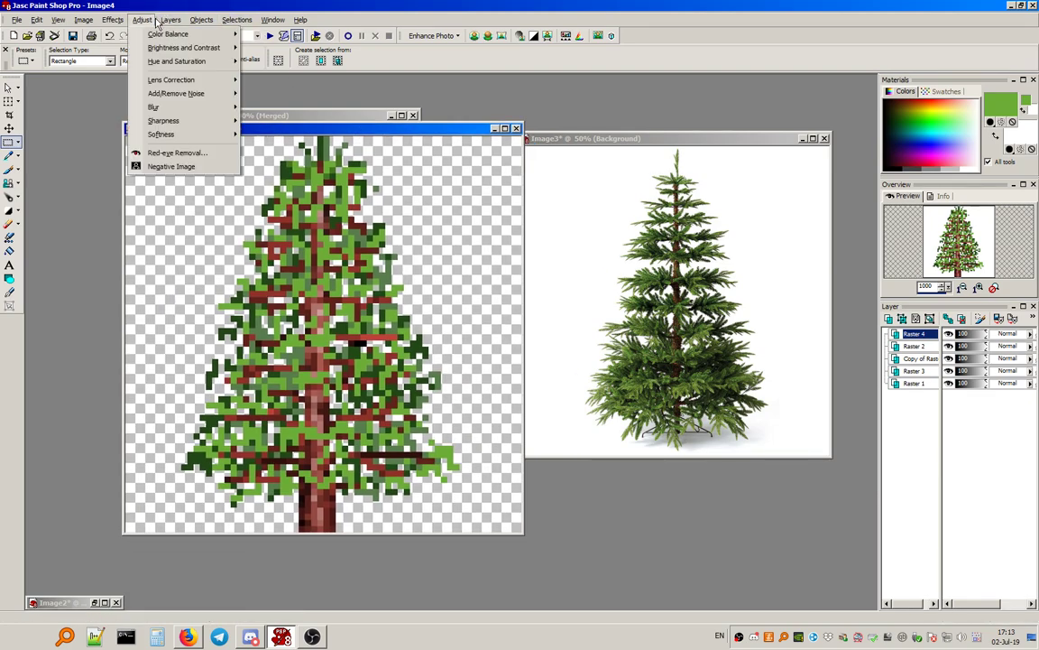
mouse_move(171, 19)
mouse_move(212, 207)
click(341, 234)
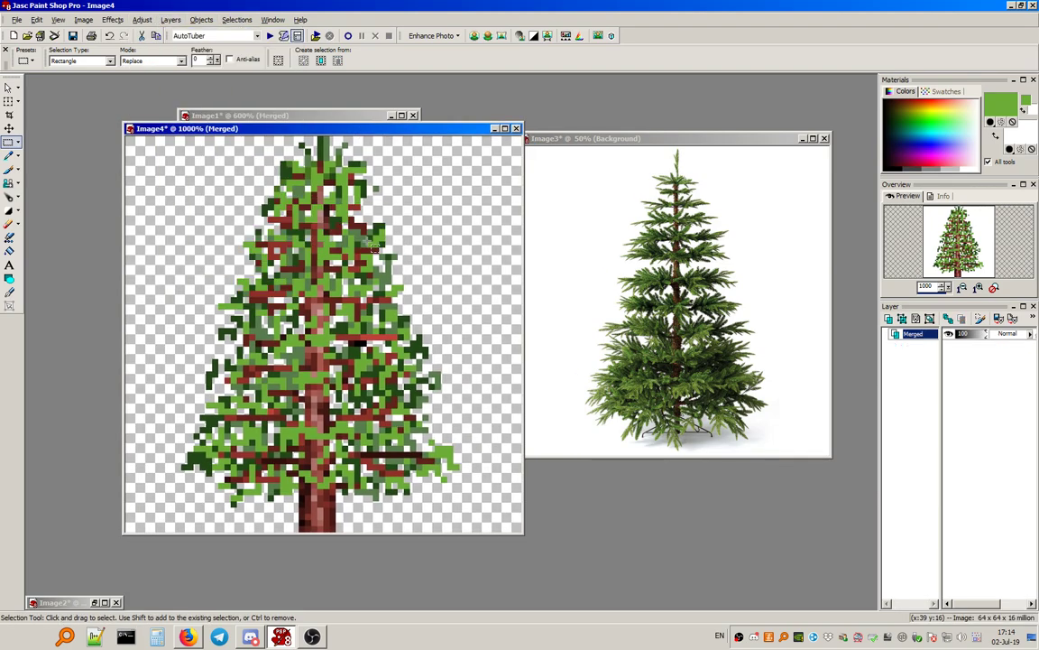
Select the whole image and subtract the reddish-brown bark colour range with tolerance 65 and softness 0.
click(236, 19)
mouse_move(323, 122)
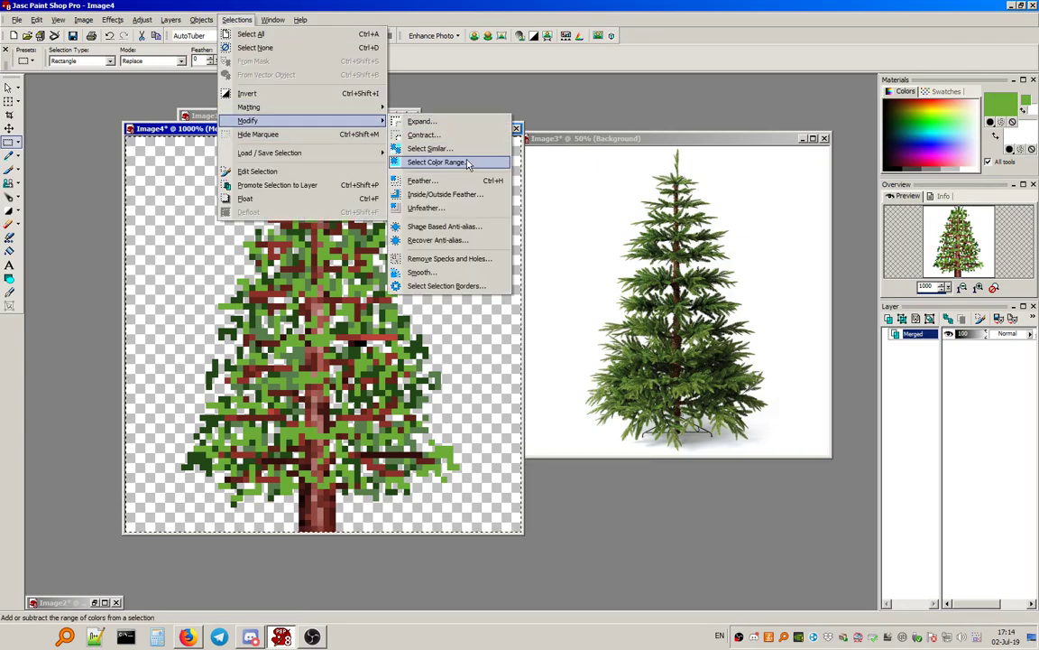
click(487, 132)
click(655, 309)
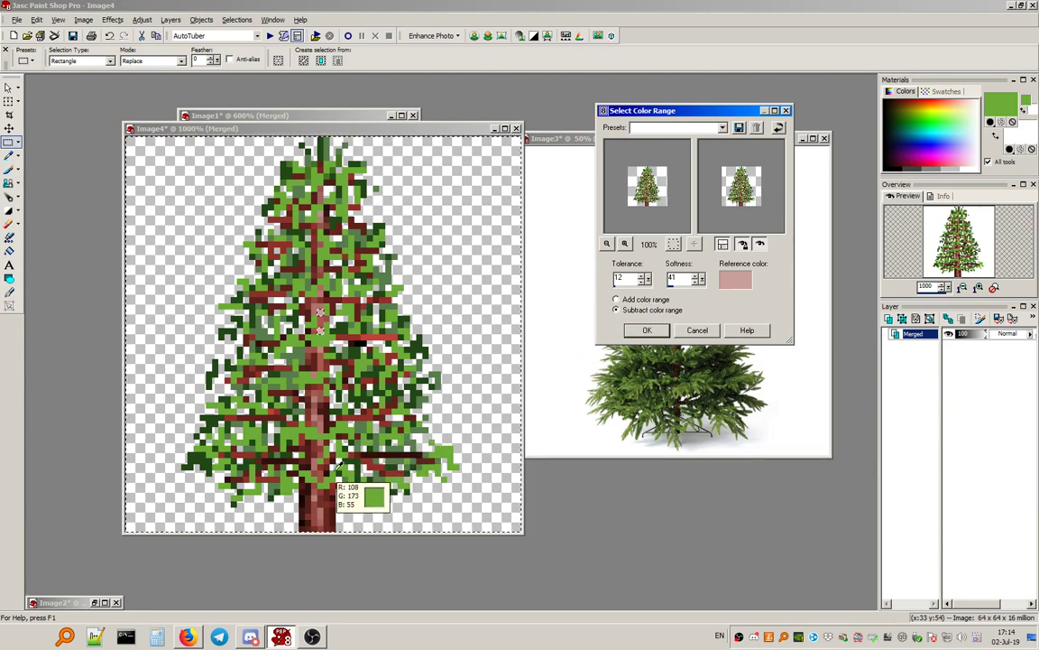
click(332, 502)
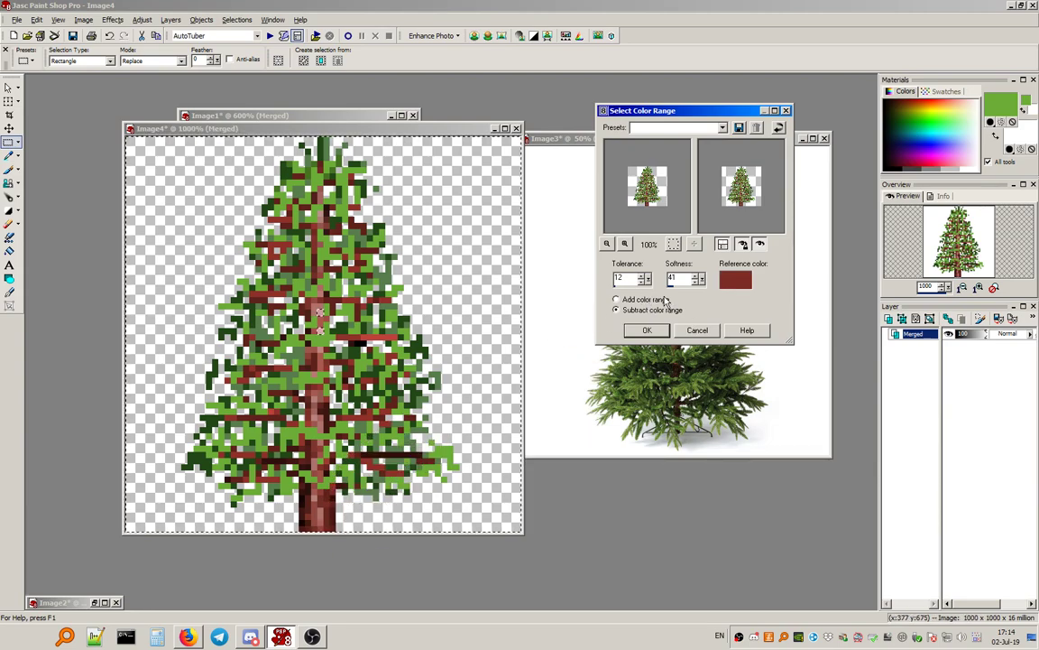
click(618, 286)
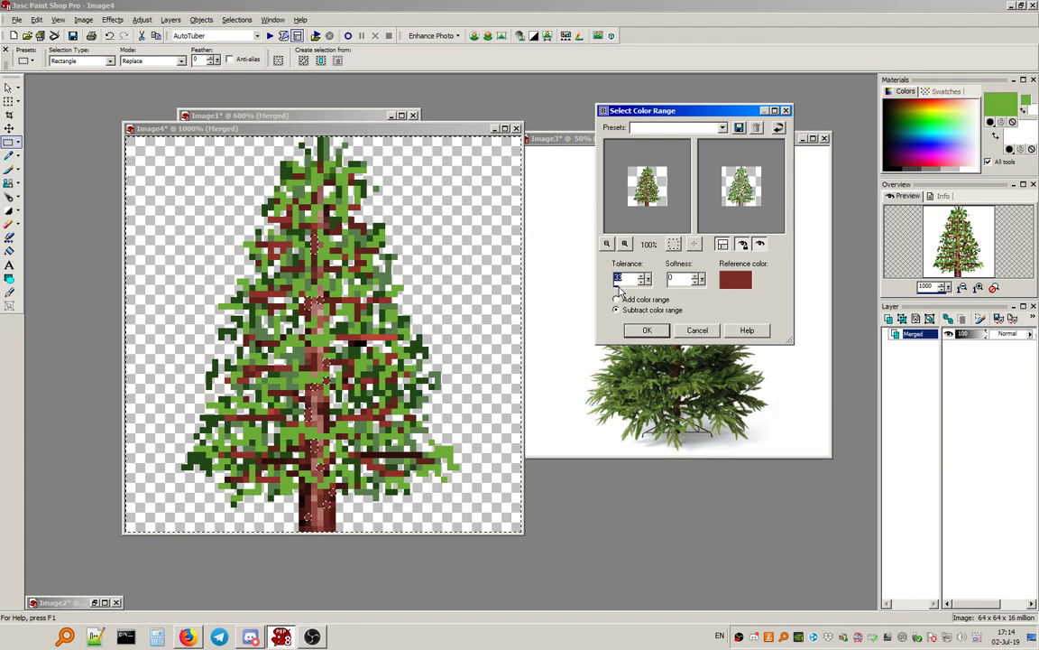
drag(619, 291, 625, 291)
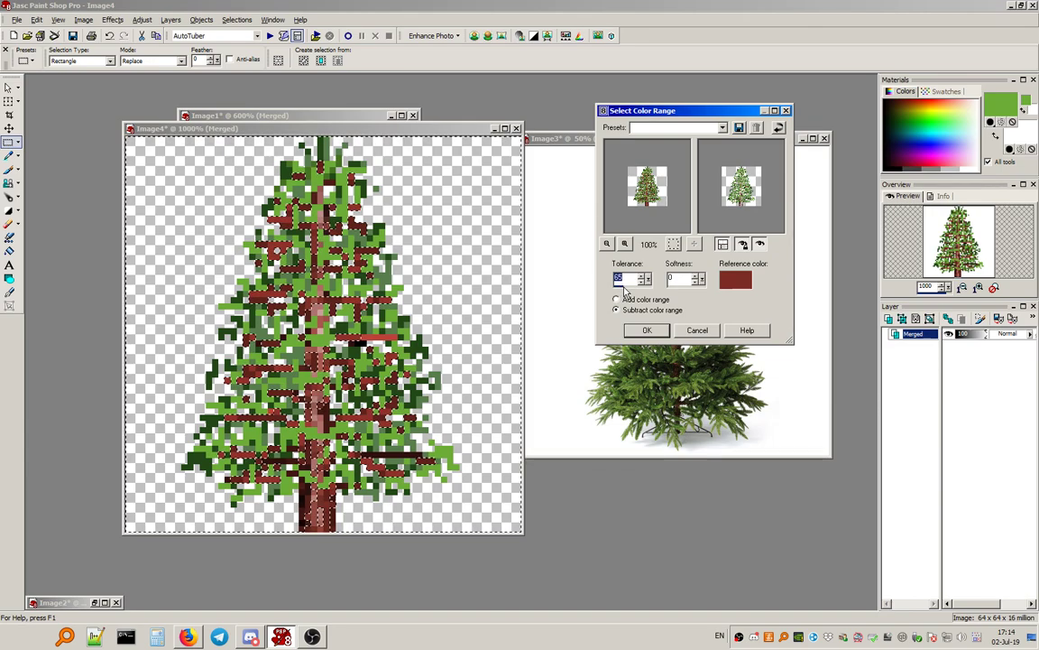
click(647, 331)
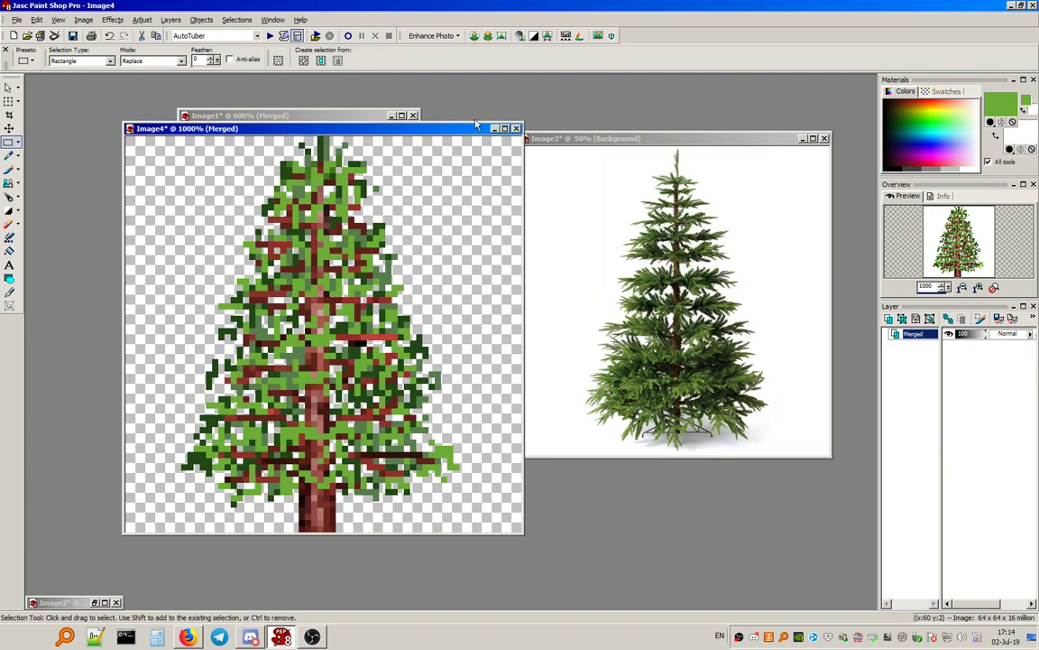
Subtract the near-black bark colour at the trunk's edge from the selection, using a colour range tolerance of 12.
click(236, 19)
mouse_move(304, 123)
click(459, 164)
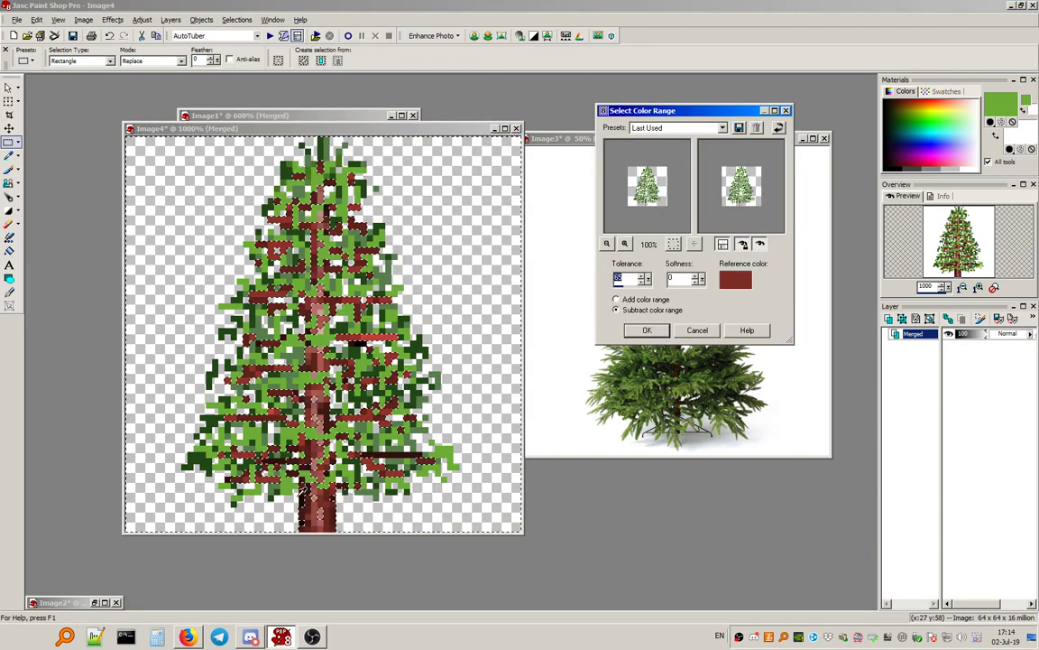
click(308, 493)
click(305, 493)
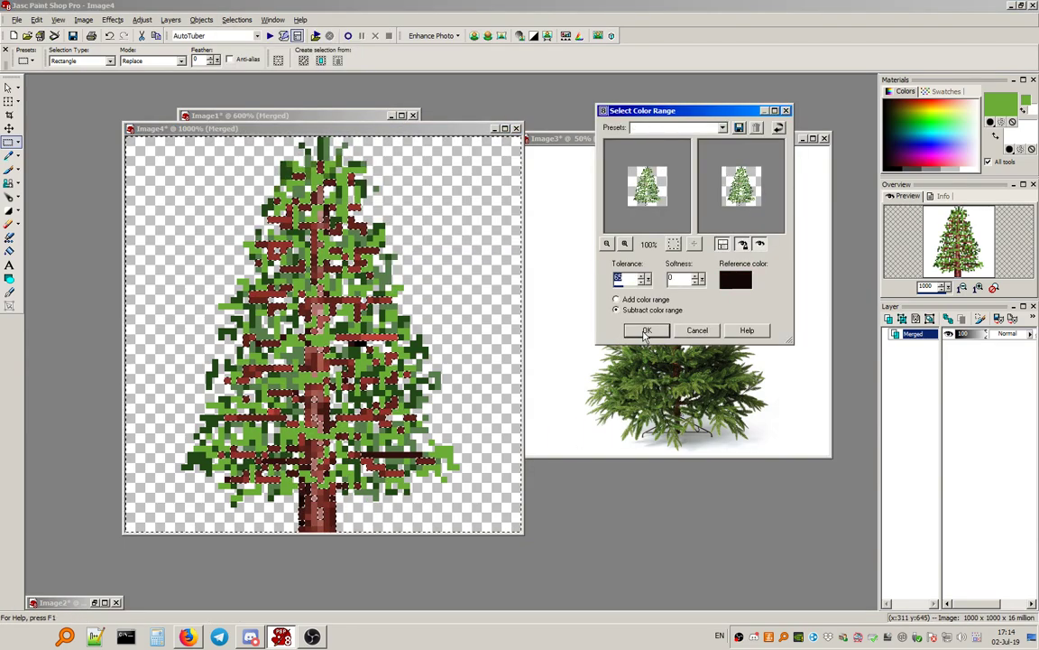
drag(620, 286, 618, 286)
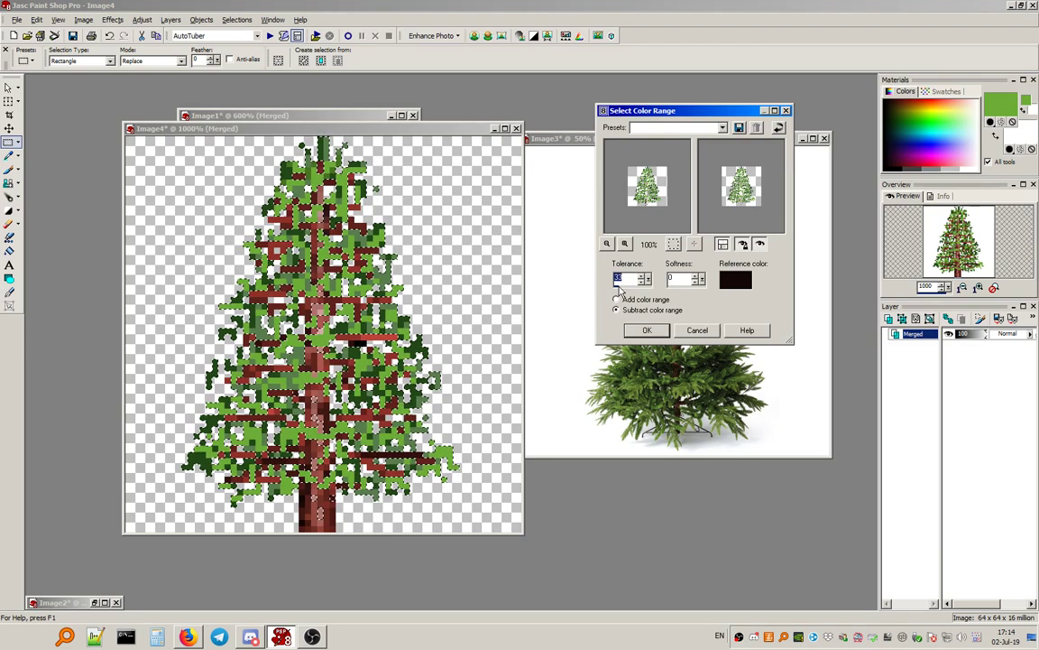
text(12)
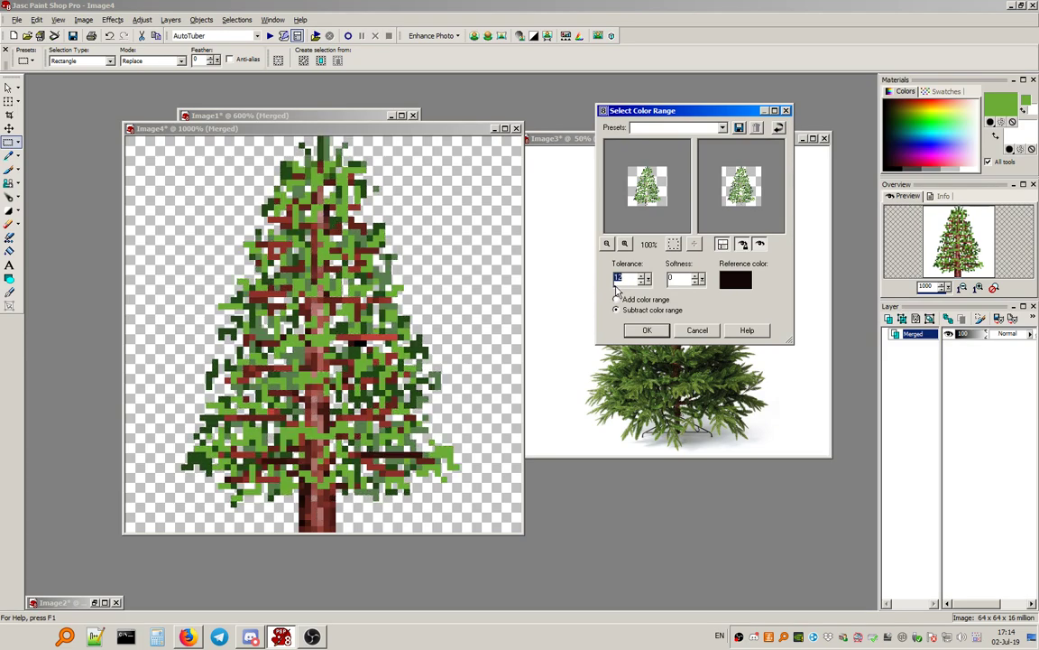
click(647, 331)
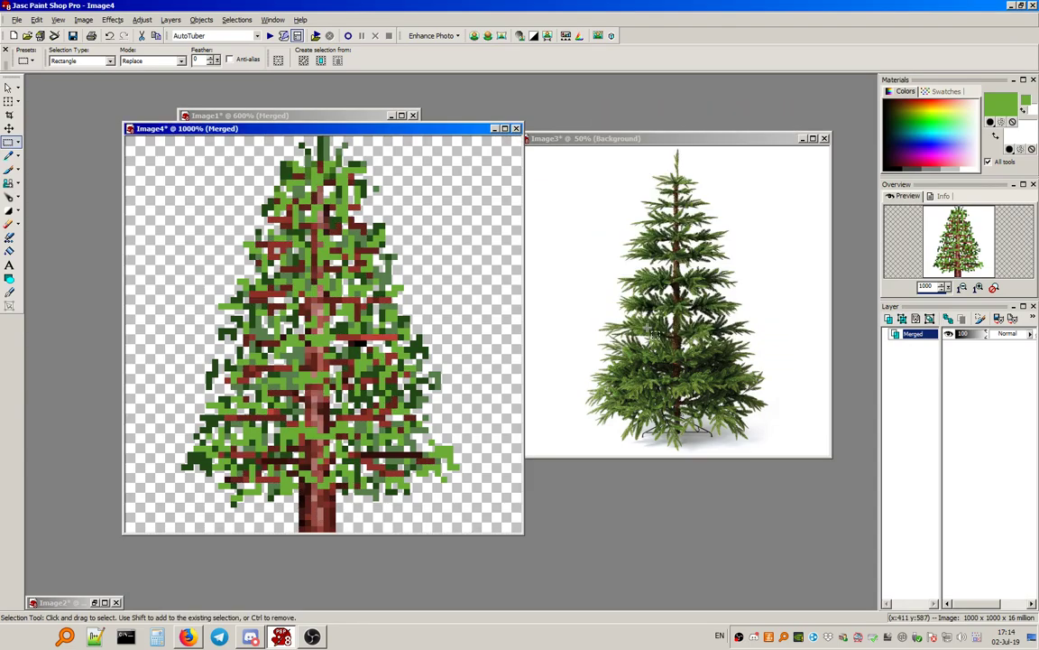
Choose the Lighten/Darken Brush and move the reference photo window clear of the drawing.
click(10, 211)
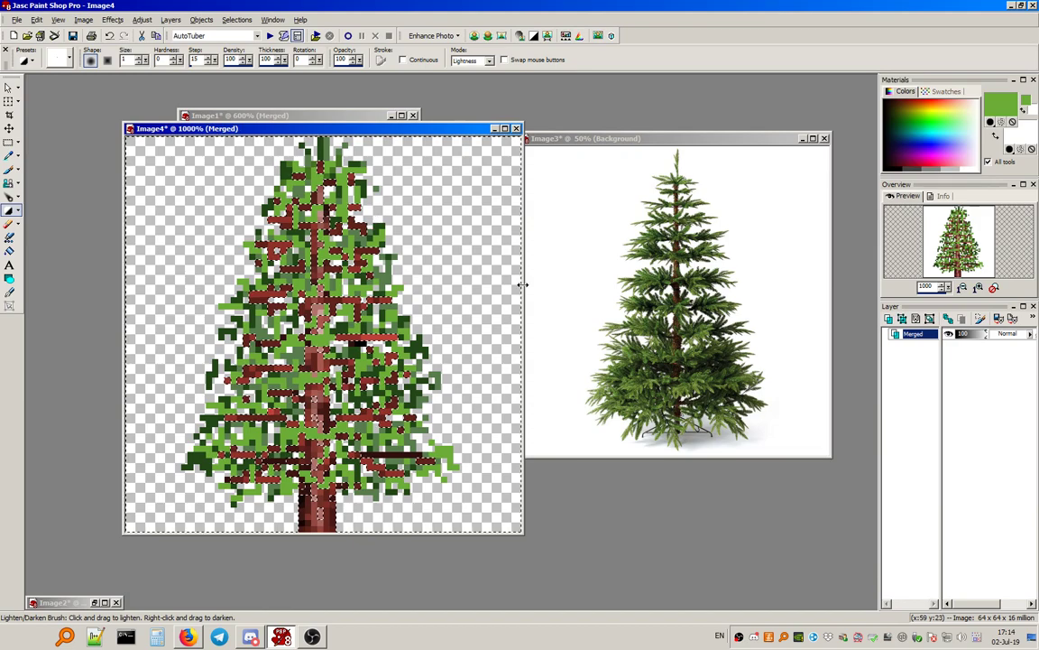
click(685, 140)
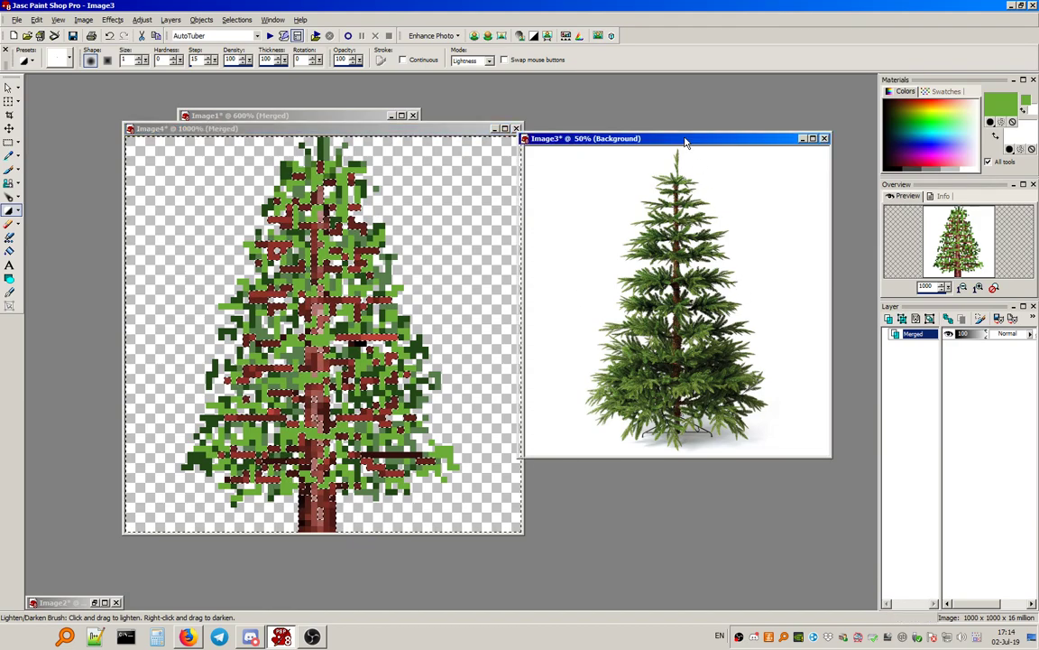
drag(686, 141, 722, 171)
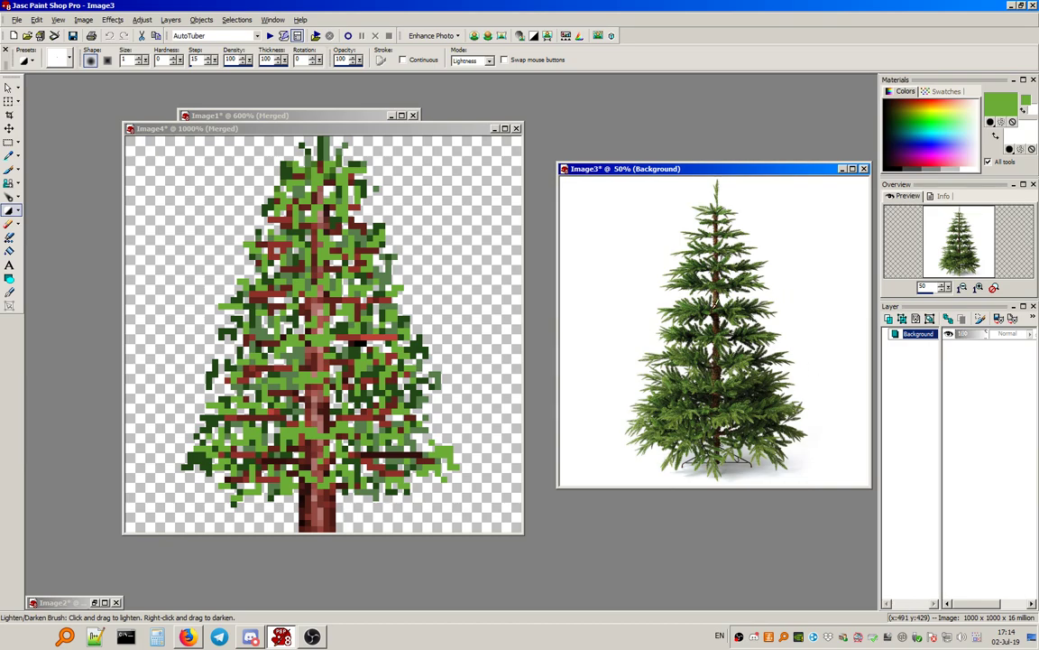
Lighten and darken alternating rows of needles from the treetop to the lowest branches with a size 4 brush.
click(278, 123)
drag(132, 59, 90, 62)
text(4)
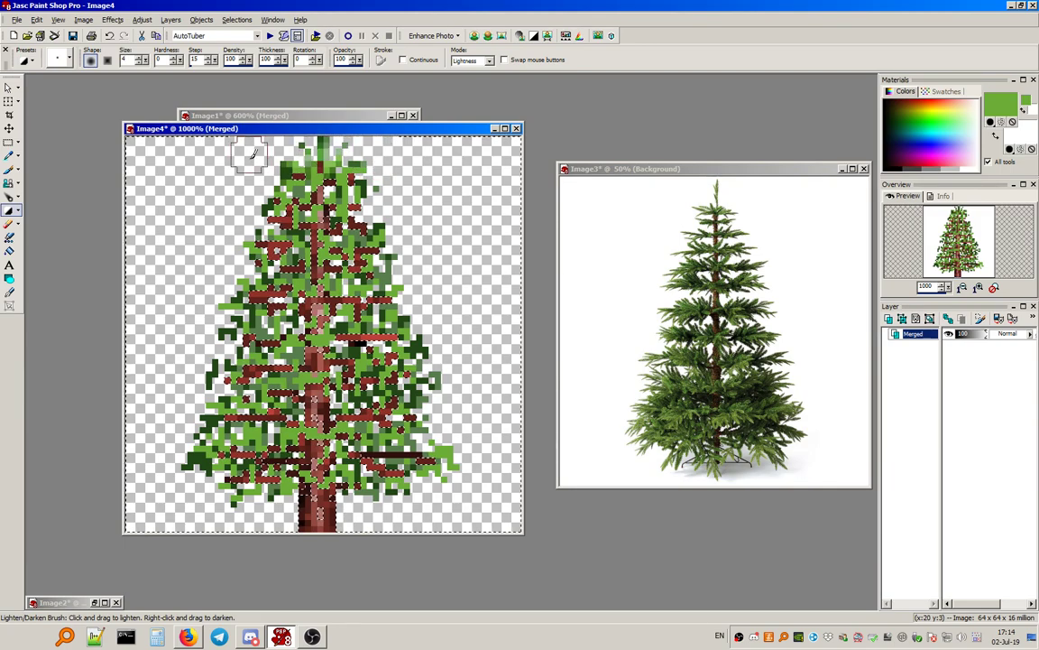
mouse_move(280, 174)
mouse_down()
mouse_move(368, 174)
mouse_move(334, 197)
mouse_move(352, 219)
mouse_move(385, 229)
mouse_move(226, 246)
mouse_move(397, 263)
mouse_move(237, 287)
mouse_move(289, 310)
mouse_move(415, 320)
mouse_move(234, 336)
mouse_move(424, 351)
mouse_move(307, 374)
mouse_move(209, 377)
mouse_up()
drag(421, 390, 210, 388)
mouse_move(358, 397)
mouse_down()
mouse_move(185, 405)
mouse_move(428, 426)
mouse_move(172, 442)
mouse_up()
mouse_move(181, 459)
mouse_down()
mouse_move(456, 462)
mouse_move(180, 474)
mouse_move(479, 473)
mouse_move(172, 474)
mouse_up()
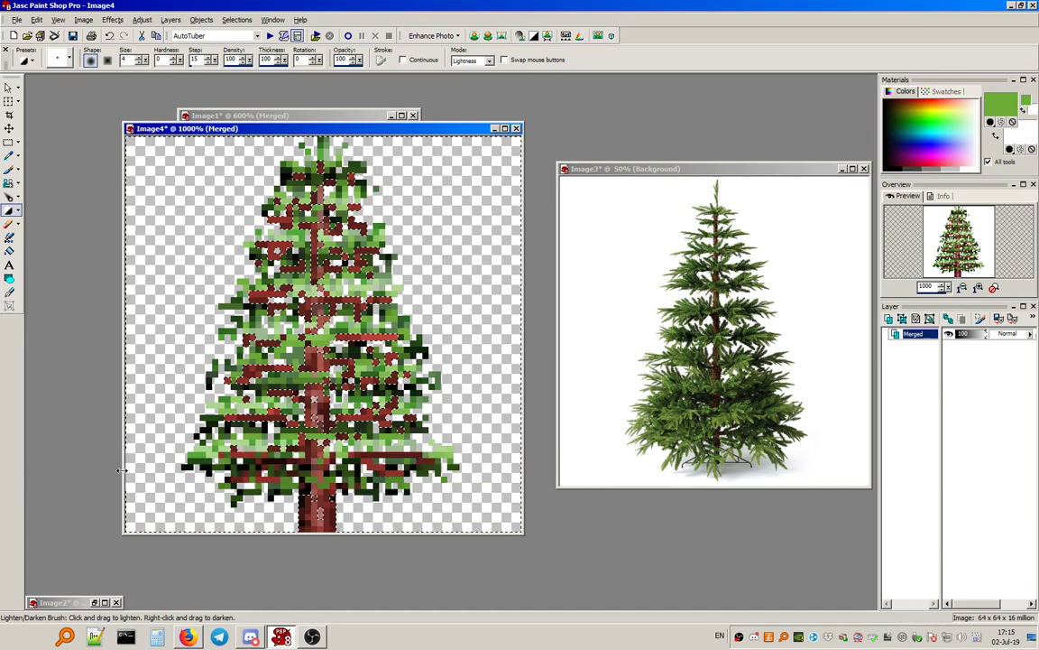
Refine the light and dark shading of the foliage using brush size 8 and 46% opacity.
text(8)
click(349, 66)
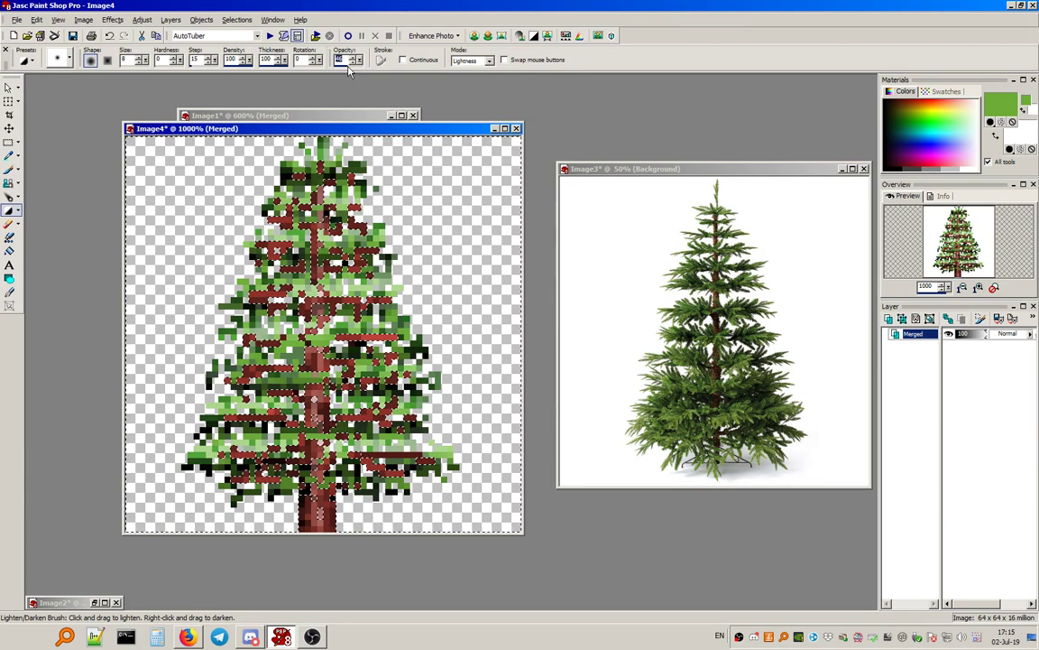
mouse_move(283, 350)
mouse_down()
mouse_move(293, 318)
mouse_move(270, 339)
mouse_up()
mouse_move(364, 286)
mouse_down()
mouse_move(287, 283)
mouse_move(394, 377)
mouse_move(375, 436)
mouse_move(412, 463)
mouse_move(422, 432)
mouse_move(238, 495)
mouse_move(219, 483)
mouse_move(224, 470)
mouse_move(278, 493)
mouse_move(239, 482)
mouse_up()
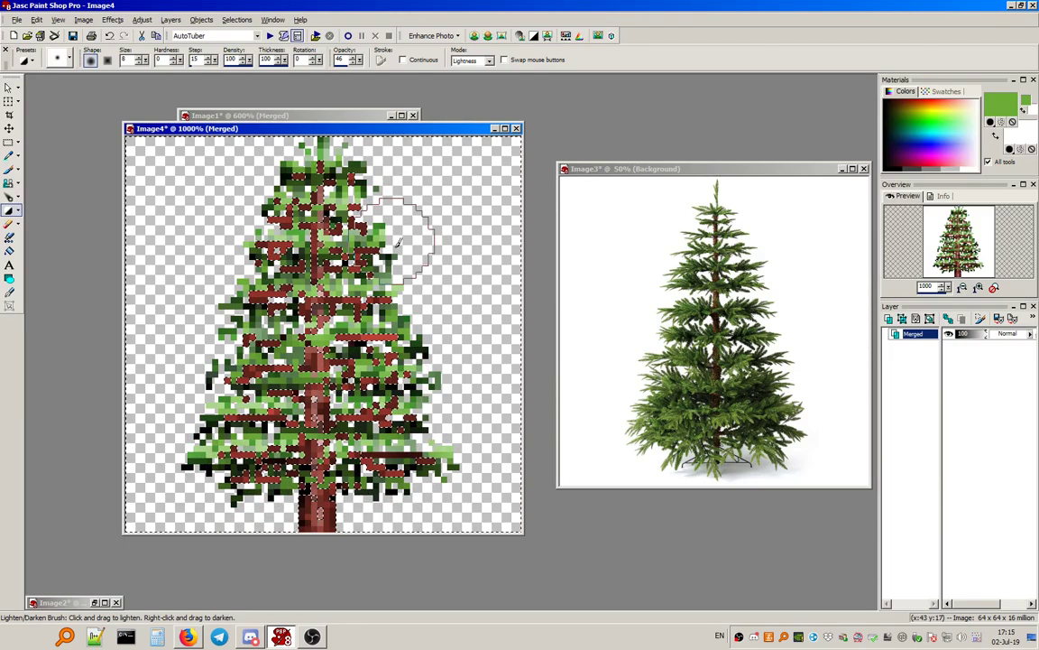
drag(269, 328, 296, 352)
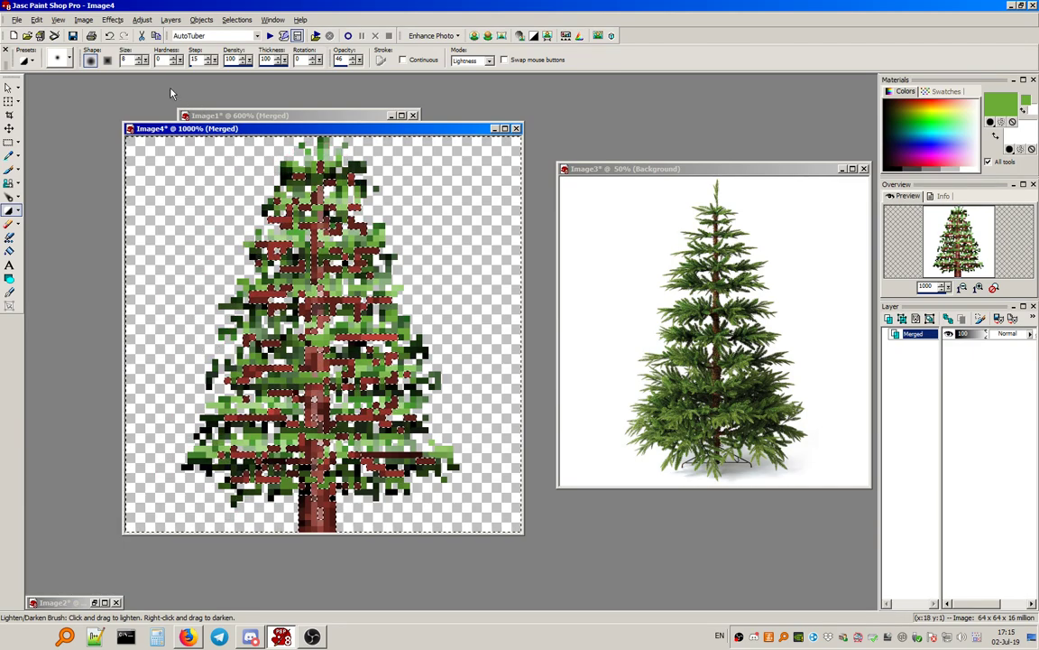
Lighten the needles around the middle of the tree with a size 16 brush.
drag(130, 59, 113, 75)
text(16)
drag(333, 216, 331, 455)
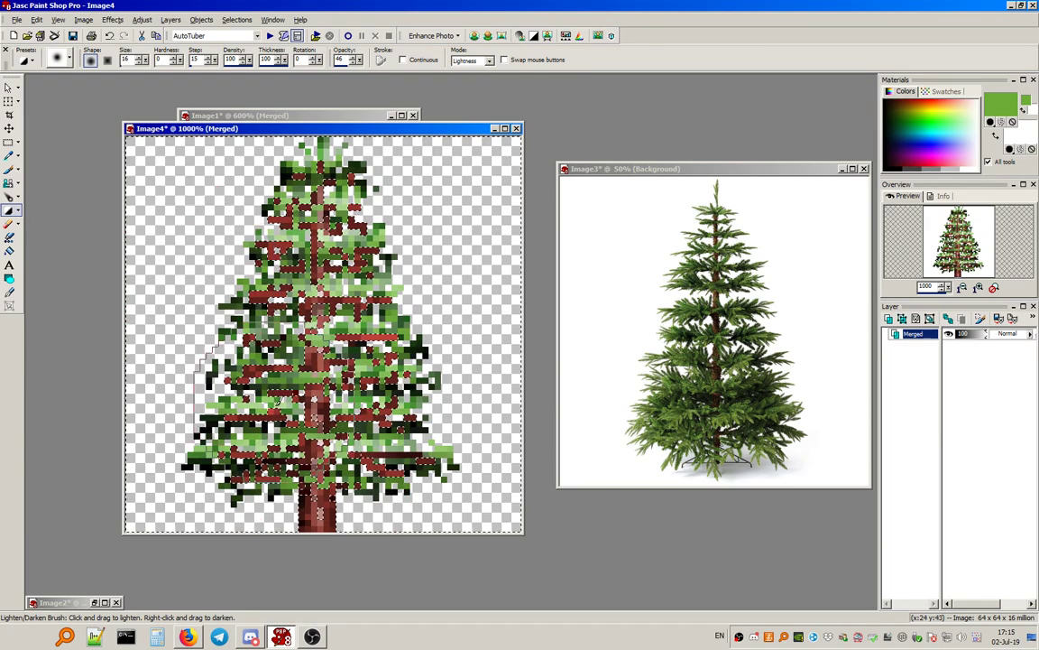
scroll(212, 162, down, 5)
scroll(221, 176, up, 3)
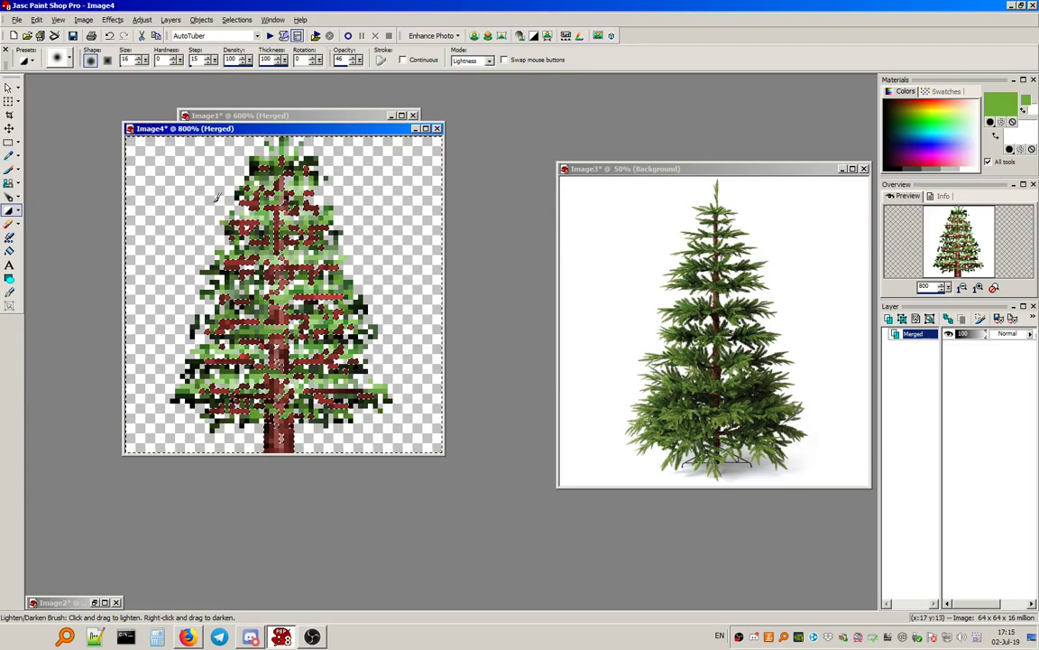
Shade the foliage with a size 32 brush, lightening the tree's left side and darkening its right side.
double_click(125, 60)
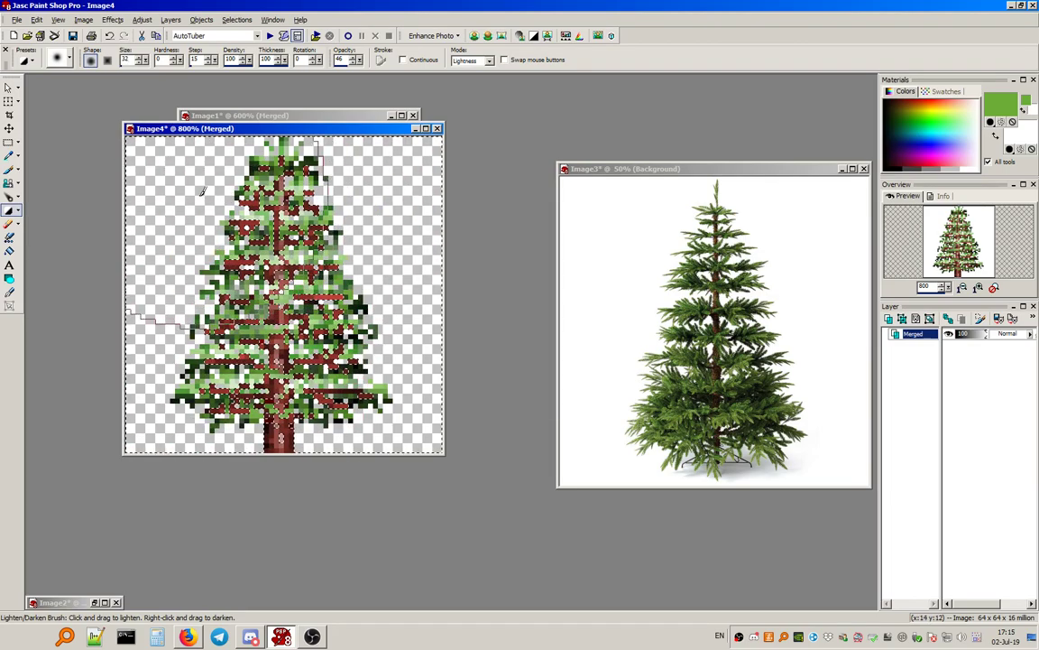
right_click(350, 349)
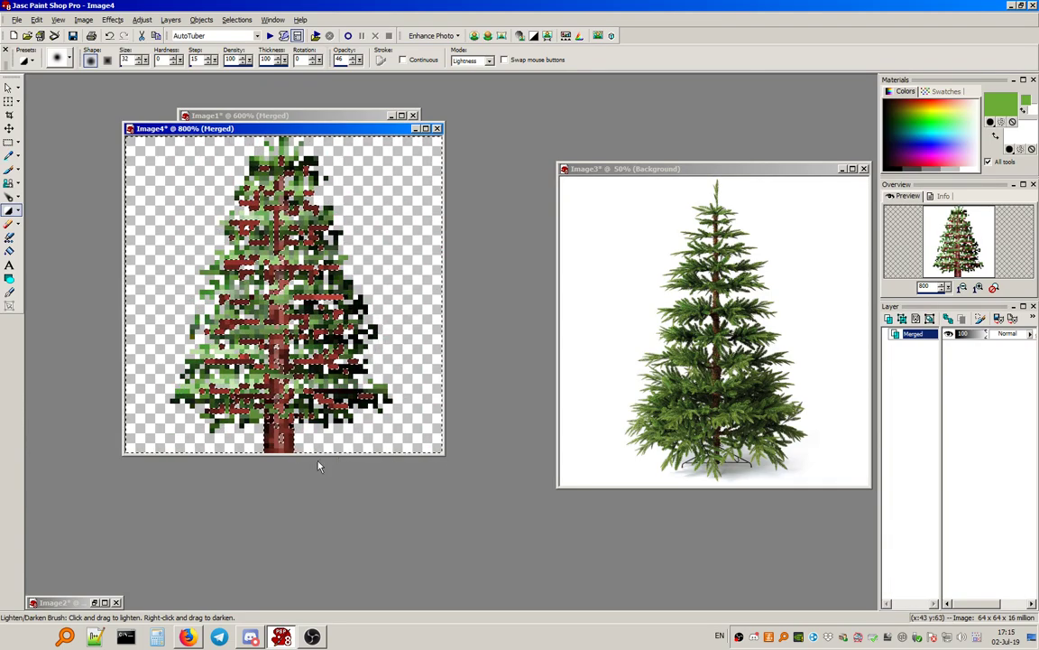
scroll(222, 276, down, 1)
scroll(223, 280, up, 1)
scroll(223, 282, up, 1)
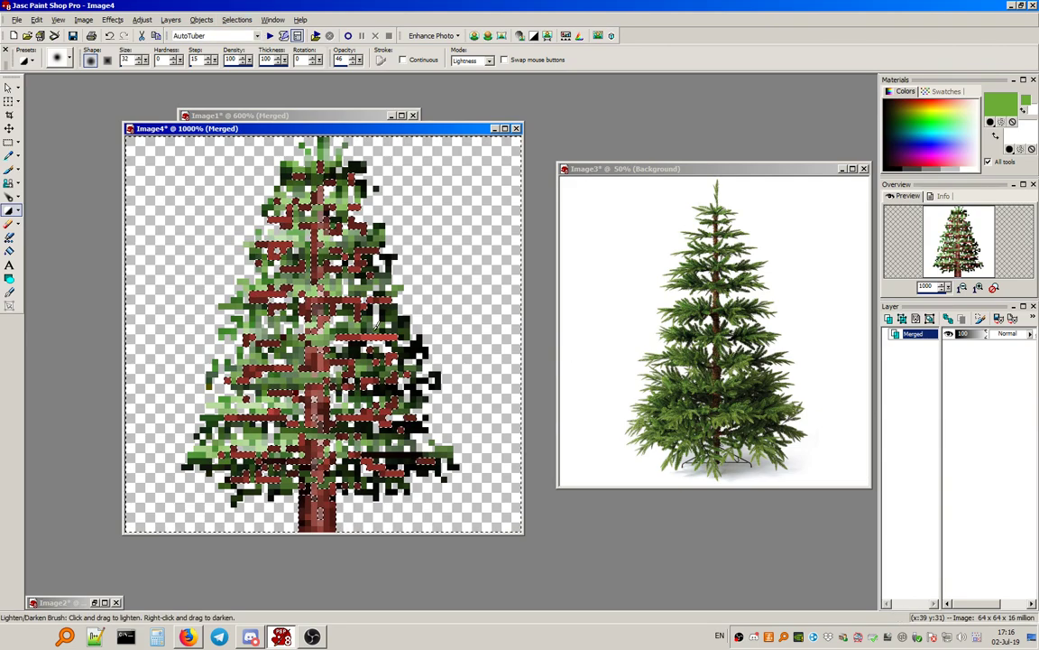
Invert the selection and adjust the lightness of the trunk and branches with brush sizes 16 and 8.
click(236, 18)
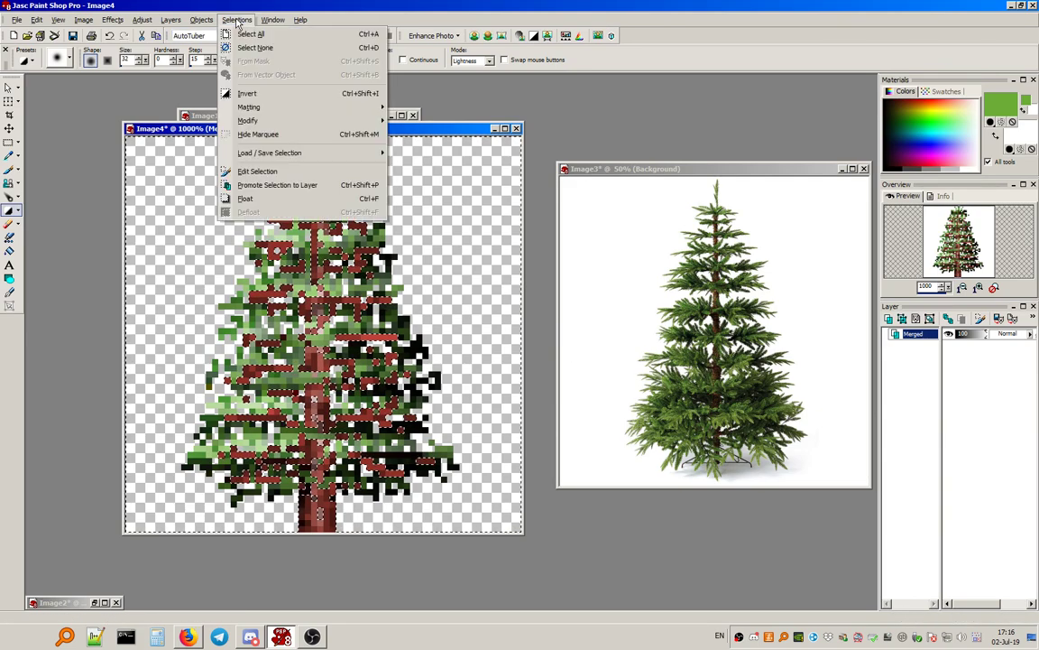
click(265, 94)
drag(136, 59, 96, 76)
text(16)
mouse_move(263, 199)
mouse_down()
mouse_move(285, 227)
mouse_move(280, 293)
mouse_move(234, 363)
mouse_move(421, 321)
mouse_move(401, 307)
mouse_up()
drag(135, 60, 113, 61)
text(8)
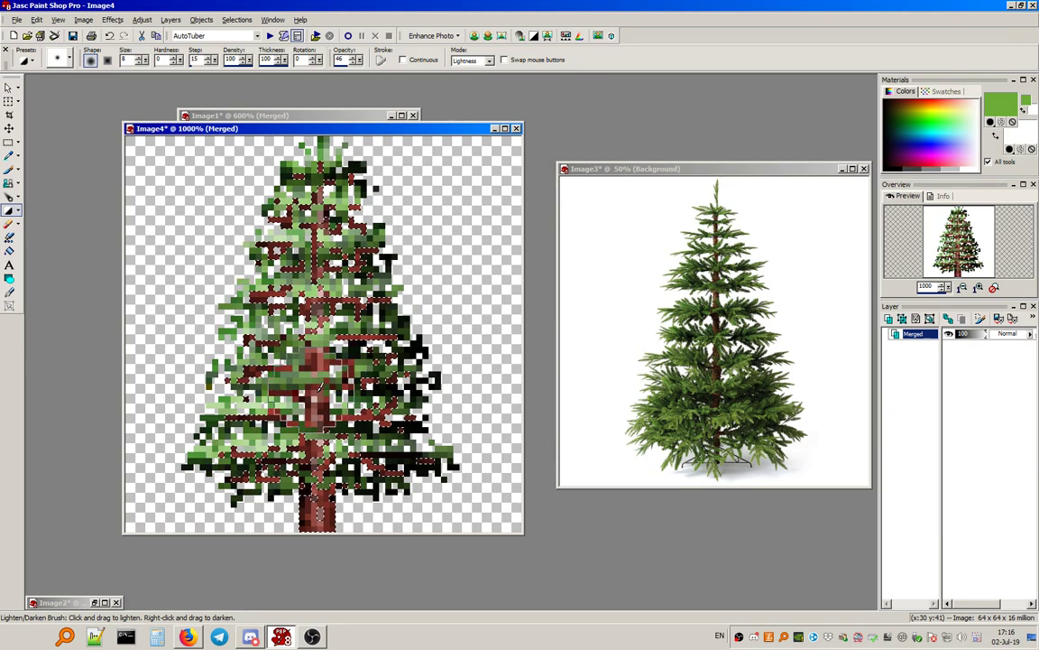
Clear the selection and check the shaded tree at several zoom levels.
click(252, 21)
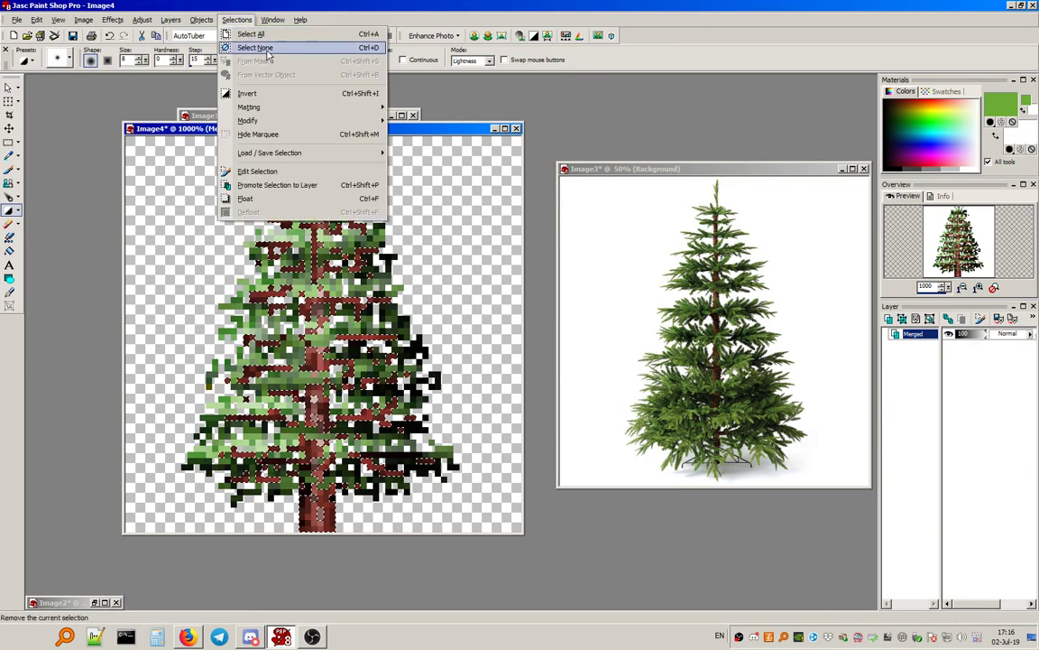
click(266, 50)
scroll(271, 202, down, 5)
scroll(269, 202, down, 2)
scroll(287, 203, up, 7)
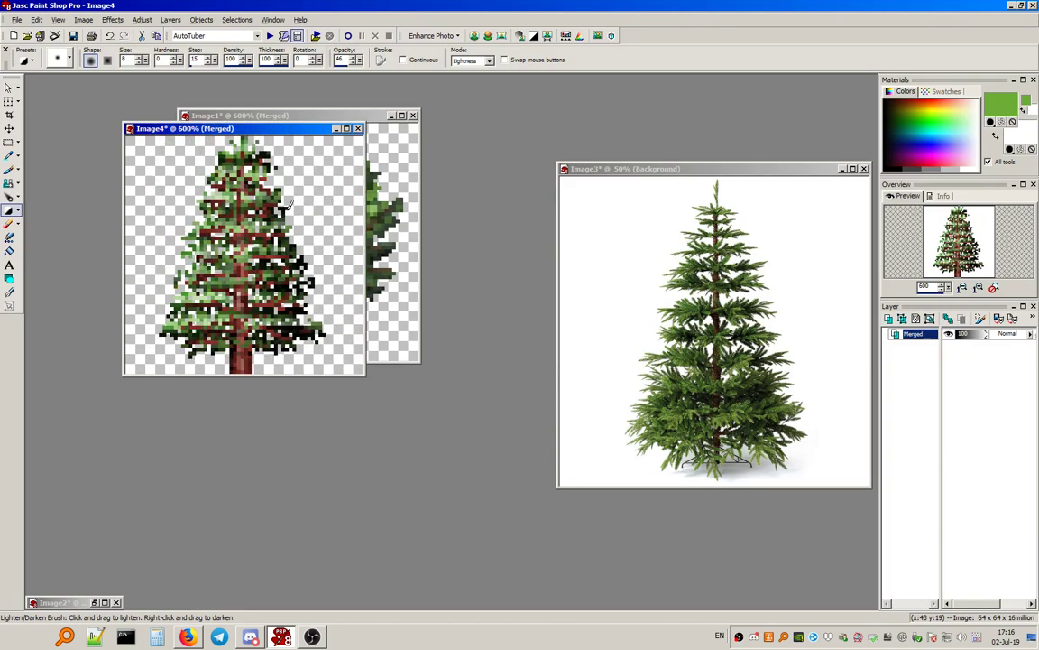
scroll(295, 230, down, 1)
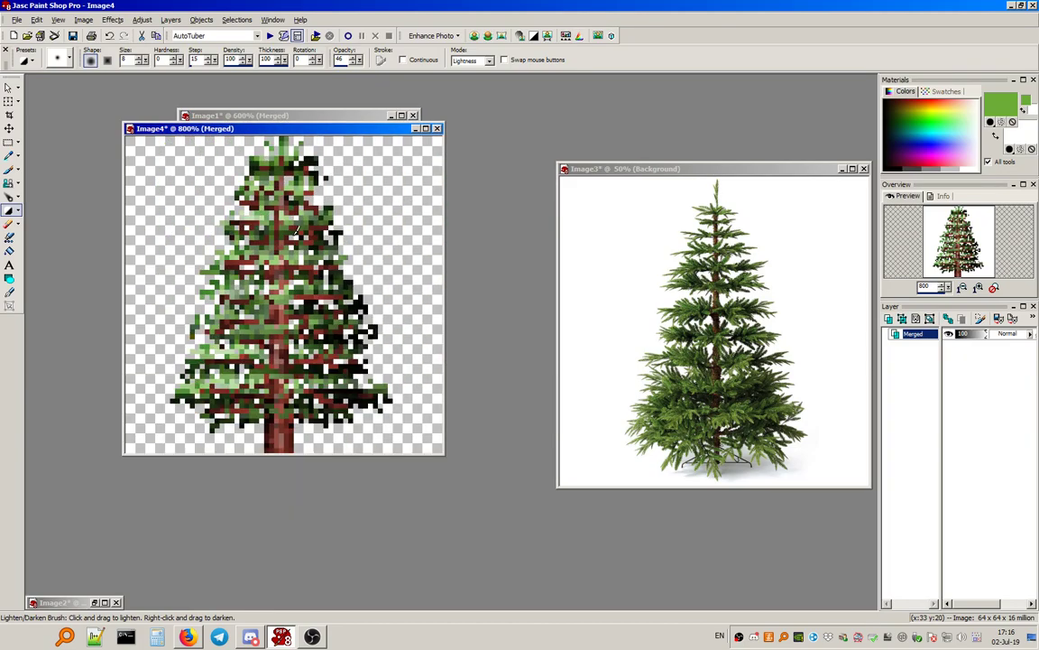
Shade the trunk and inner branches with the Lighten/Darken brush at sizes 8 and 7.
scroll(418, 290, up, 1)
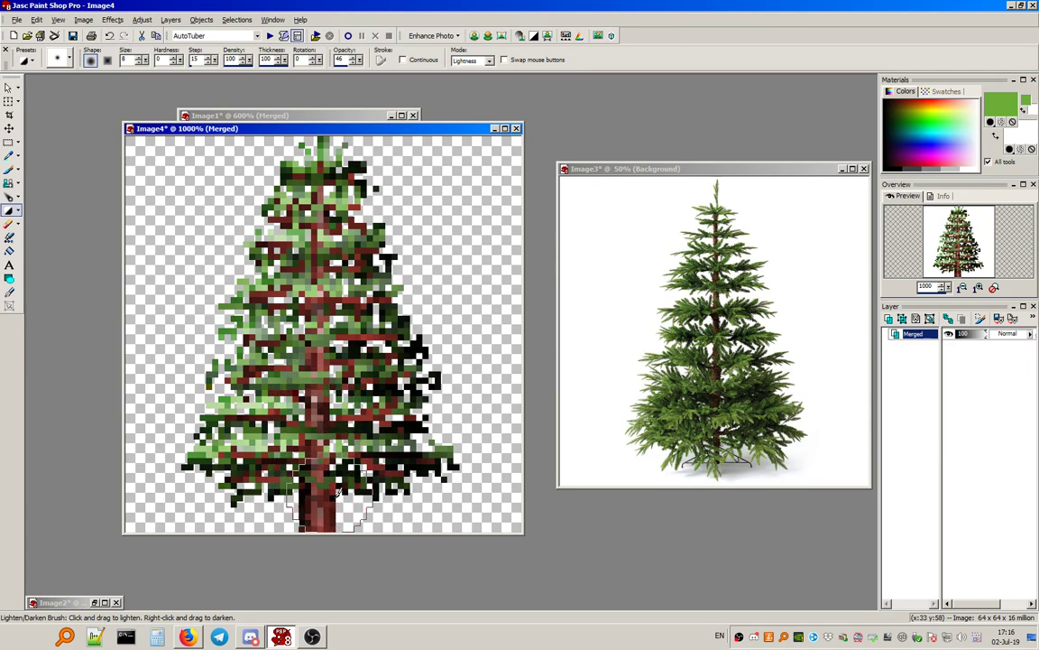
mouse_move(445, 477)
mouse_down()
mouse_move(218, 417)
mouse_move(313, 390)
mouse_move(298, 374)
mouse_move(313, 390)
mouse_move(336, 311)
mouse_move(297, 315)
mouse_move(383, 289)
mouse_move(329, 236)
mouse_up()
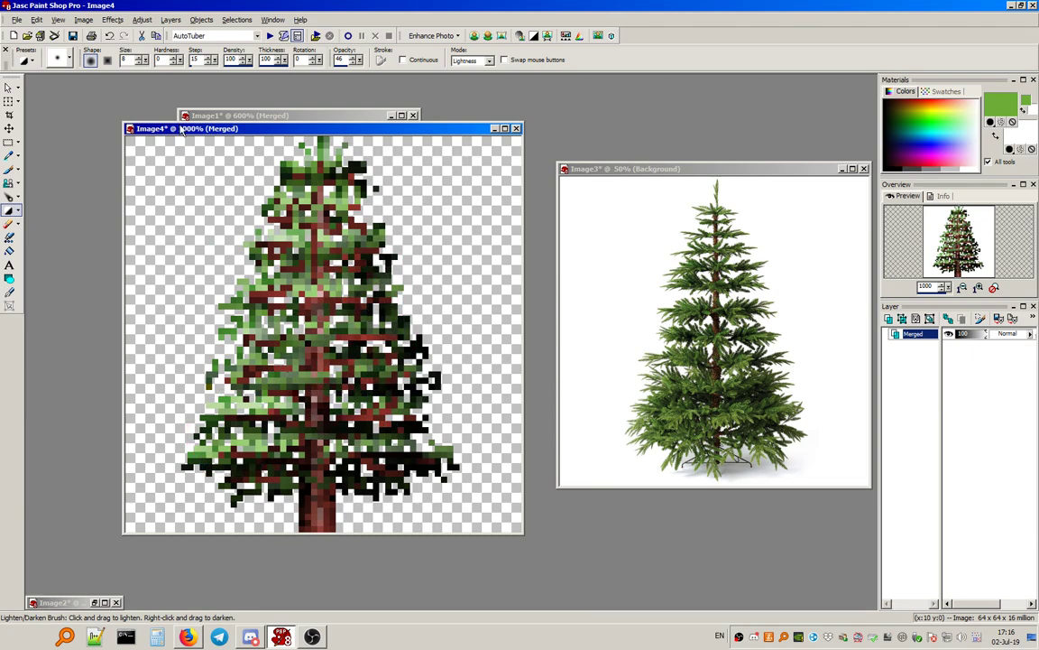
drag(128, 58, 108, 61)
text(7)
mouse_move(240, 461)
mouse_down()
mouse_move(272, 465)
mouse_move(229, 460)
mouse_move(328, 405)
mouse_move(247, 364)
mouse_move(322, 349)
mouse_move(319, 410)
mouse_move(226, 388)
mouse_move(303, 312)
mouse_move(306, 352)
mouse_move(298, 288)
mouse_move(257, 271)
mouse_move(270, 225)
mouse_move(329, 213)
mouse_up()
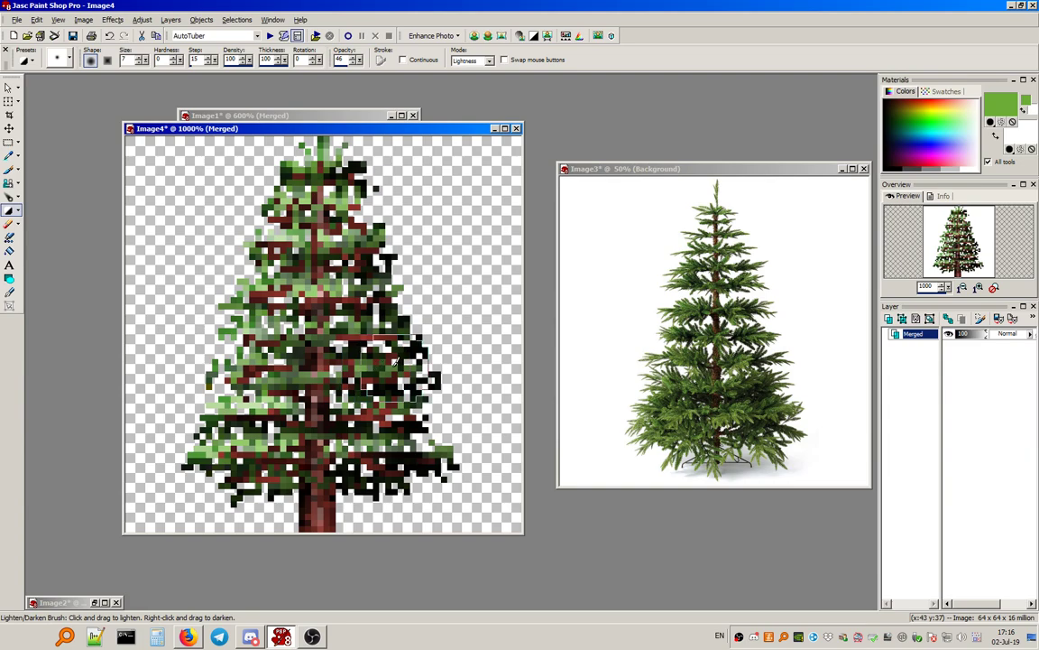
Apply a Curves adjustment from the Default preset, raising the black point and bending the RGB curve down near input 77, output 73.
click(142, 19)
mouse_move(181, 46)
click(302, 73)
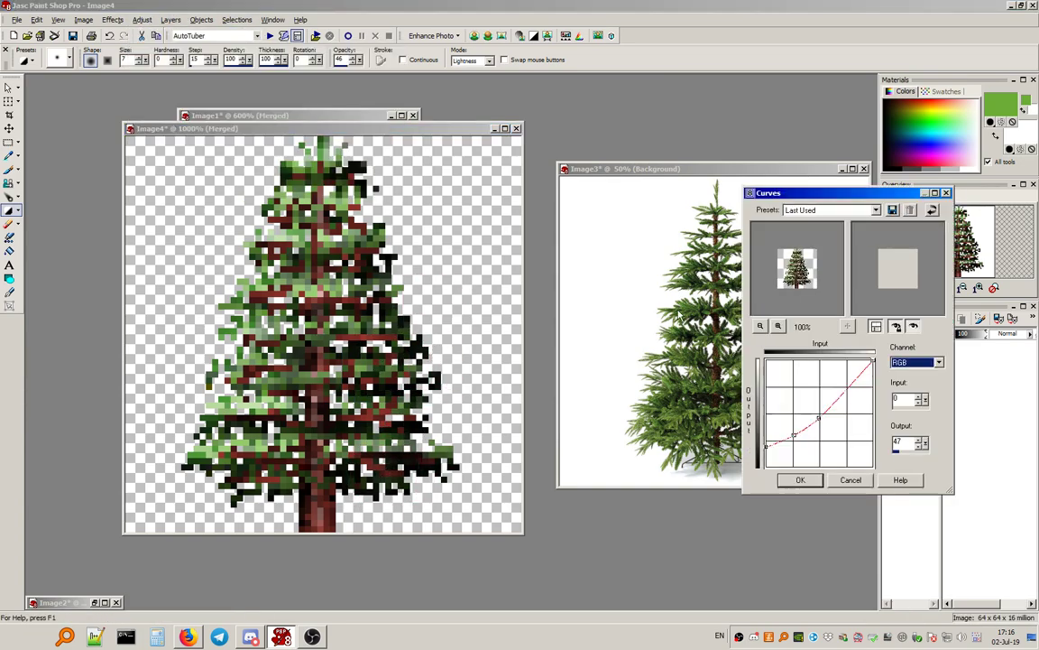
click(808, 210)
click(807, 222)
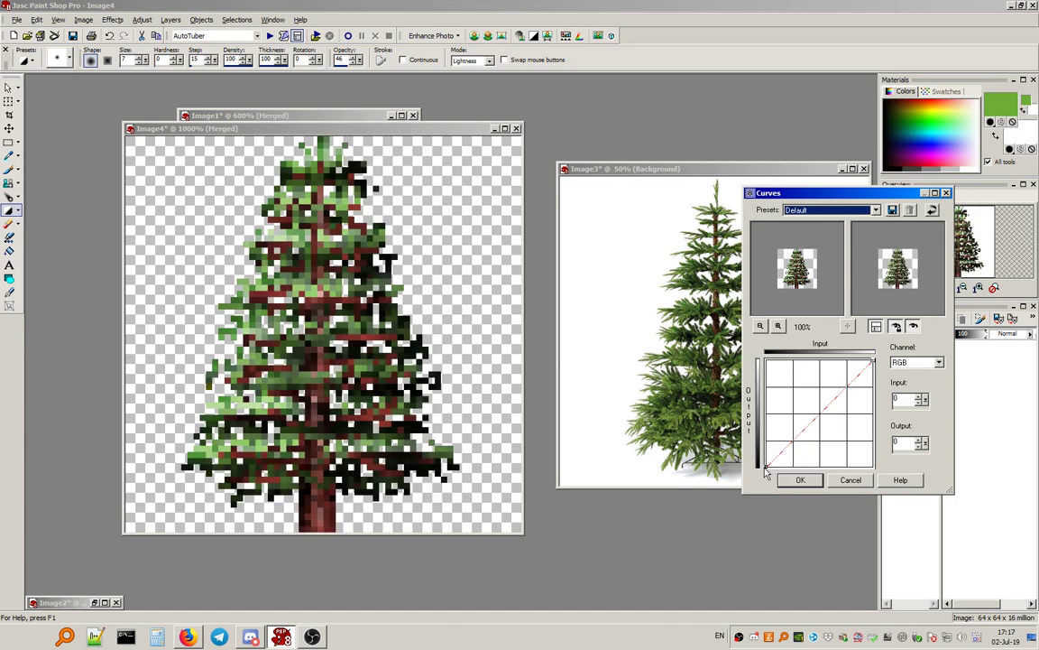
drag(767, 465, 766, 456)
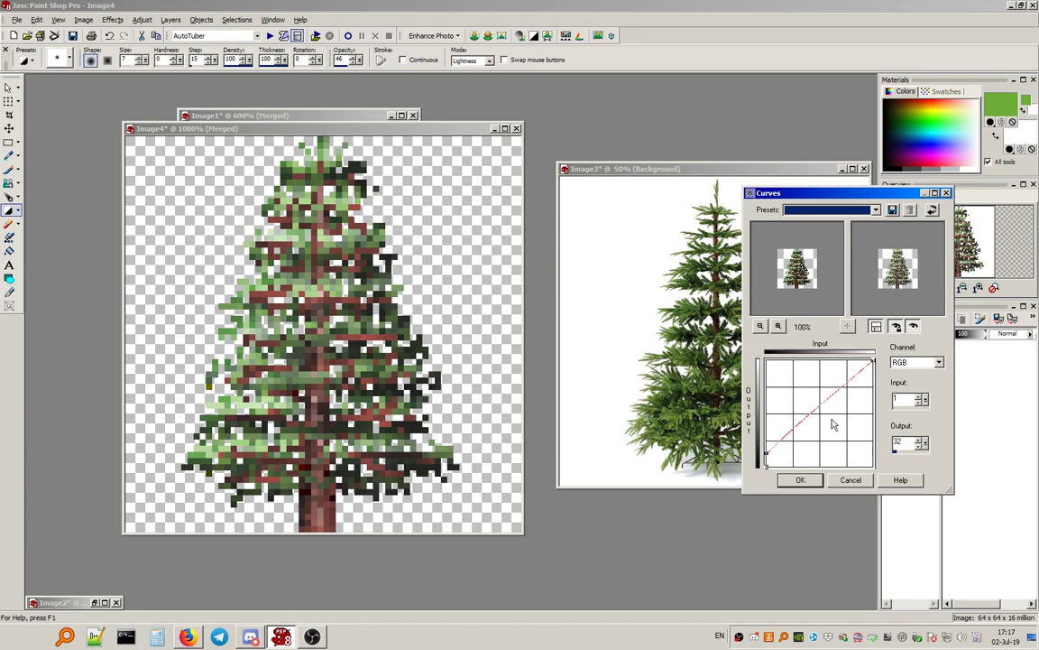
click(795, 443)
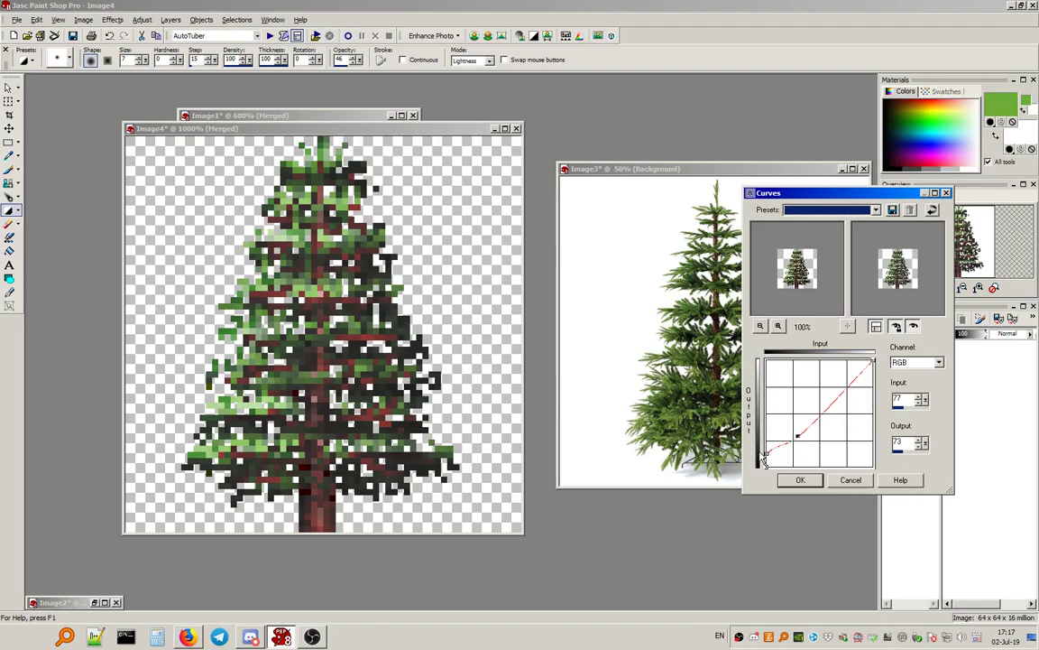
drag(774, 461, 776, 464)
click(801, 481)
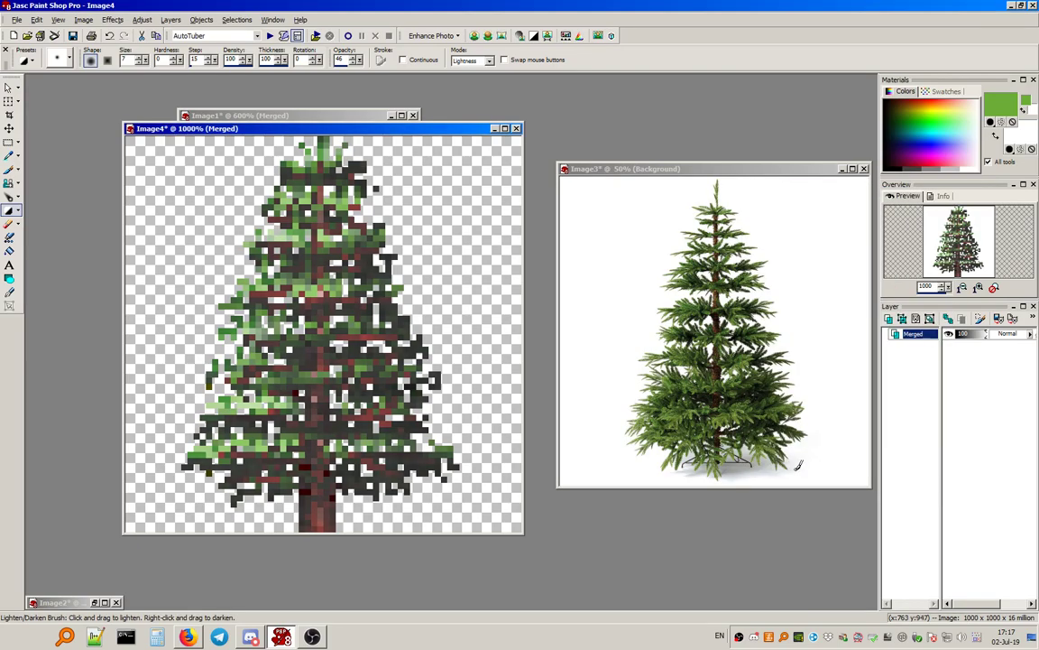
Increase the saturation of the tree's needles and branches with a size 8 Saturation Up/Down brush at 69 opacity.
click(21, 210)
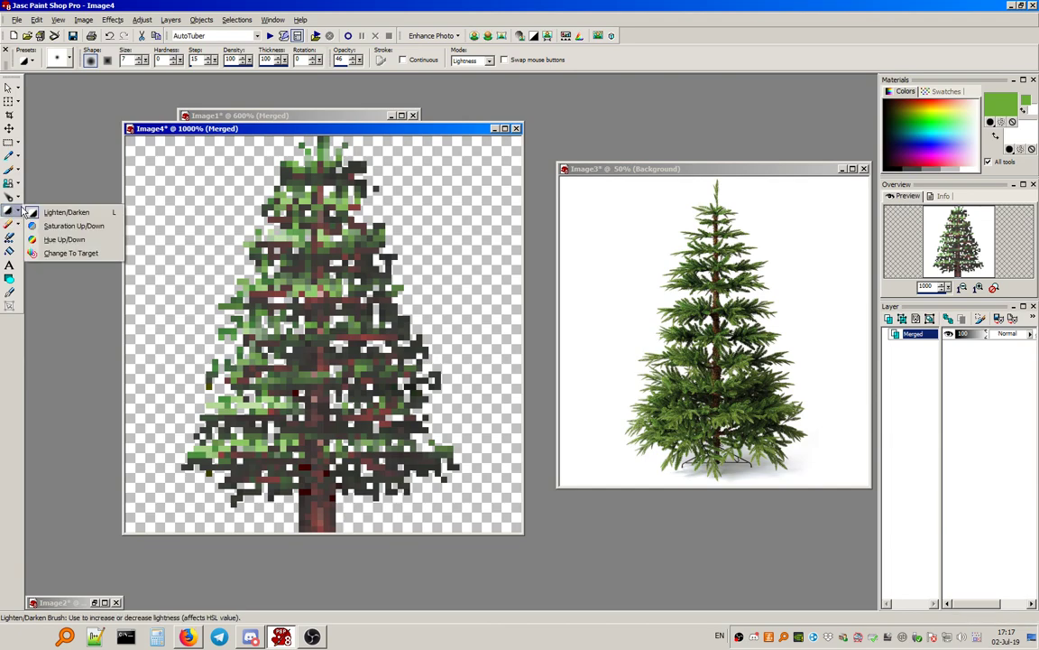
click(67, 226)
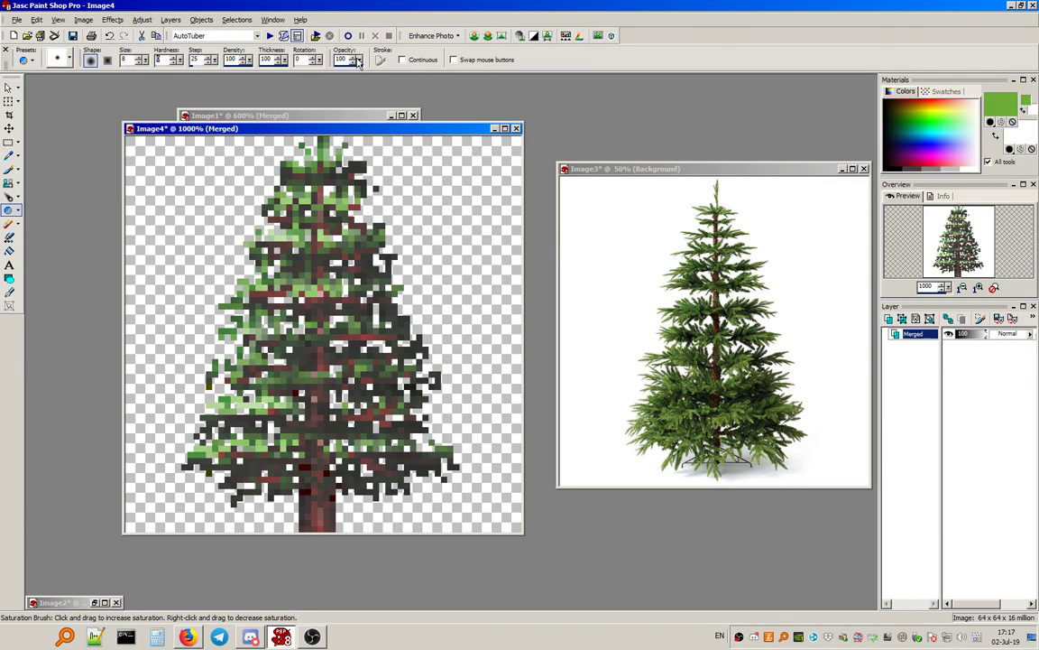
mouse_move(342, 171)
mouse_down()
mouse_move(314, 171)
mouse_move(334, 169)
mouse_up()
drag(8, 121, 27, 88)
click(354, 67)
mouse_move(380, 279)
mouse_down()
mouse_move(371, 310)
mouse_move(409, 312)
mouse_move(310, 311)
mouse_move(431, 402)
mouse_move(365, 440)
mouse_move(331, 426)
mouse_move(196, 422)
mouse_move(279, 468)
mouse_move(280, 476)
mouse_move(222, 486)
mouse_move(398, 483)
mouse_move(444, 461)
mouse_move(426, 467)
mouse_move(370, 382)
mouse_move(269, 389)
mouse_move(304, 358)
mouse_move(318, 372)
mouse_move(297, 525)
mouse_move(299, 488)
mouse_move(355, 508)
mouse_move(332, 422)
mouse_move(334, 345)
mouse_move(390, 280)
mouse_move(370, 260)
mouse_up()
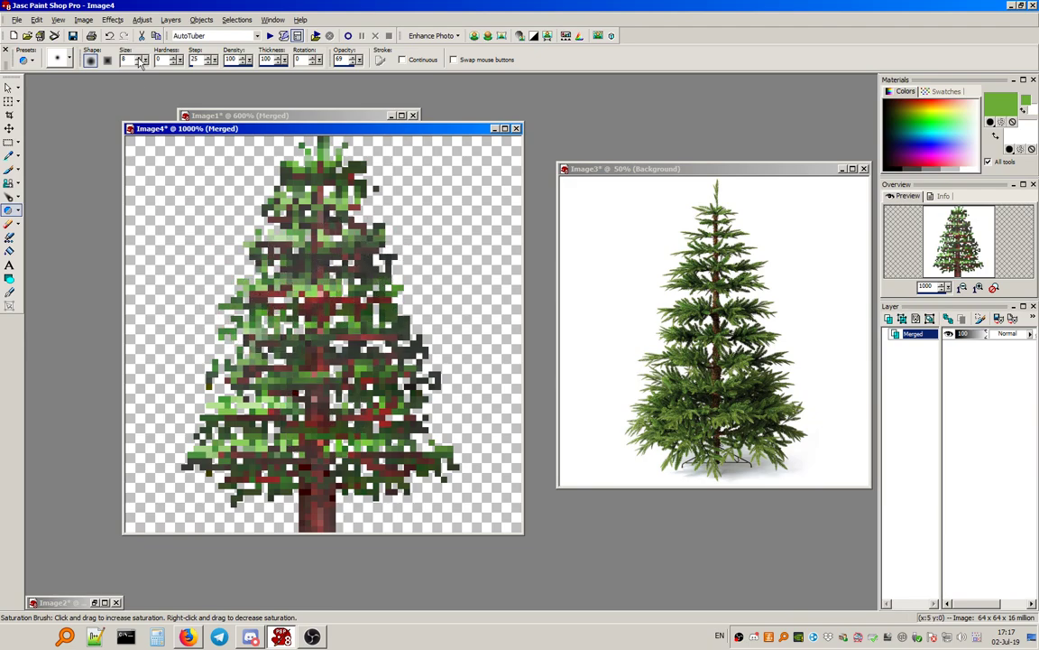
Saturate the remaining dull needles on the tree's right side and middle with a size 4 brush.
text(4)
mouse_move(358, 162)
mouse_down()
mouse_move(384, 184)
mouse_move(376, 214)
mouse_up()
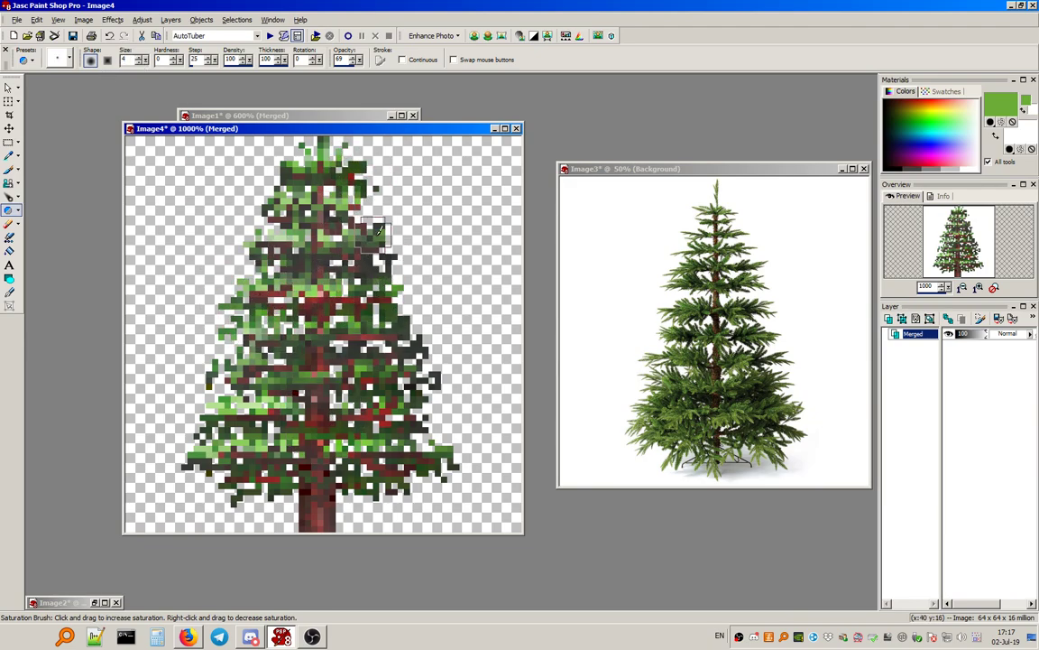
mouse_move(362, 272)
mouse_down()
mouse_move(303, 265)
mouse_move(312, 295)
mouse_move(287, 349)
mouse_up()
mouse_move(350, 347)
mouse_down()
mouse_move(434, 347)
mouse_move(432, 402)
mouse_up()
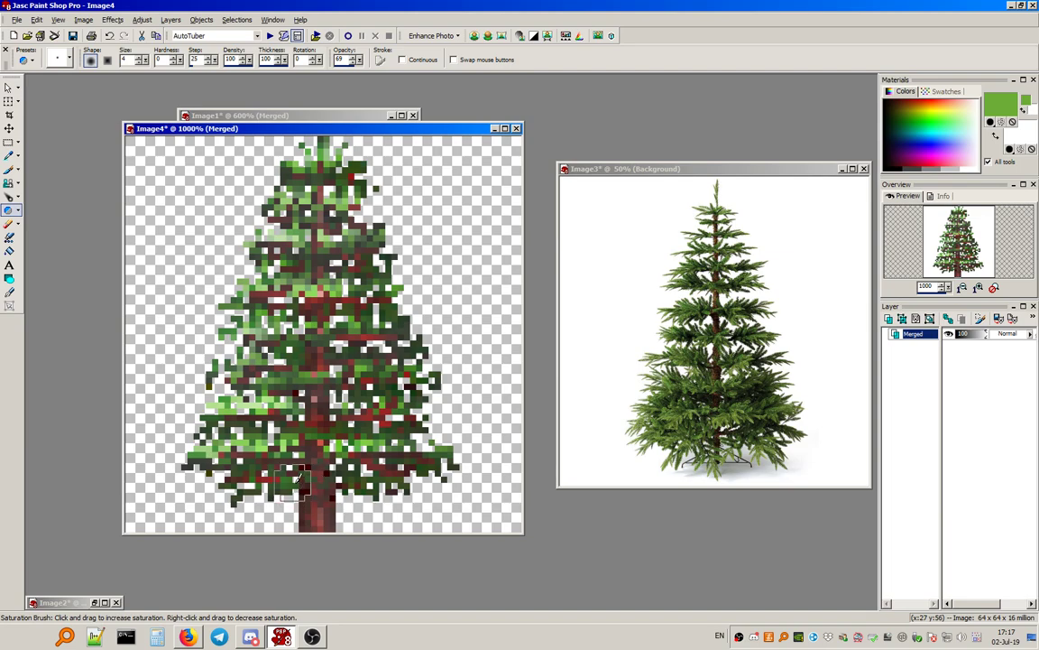
Maximize the tree image and shade the trunk with a size 4 Lighten/Darken brush, darkening its edges.
click(16, 212)
click(49, 209)
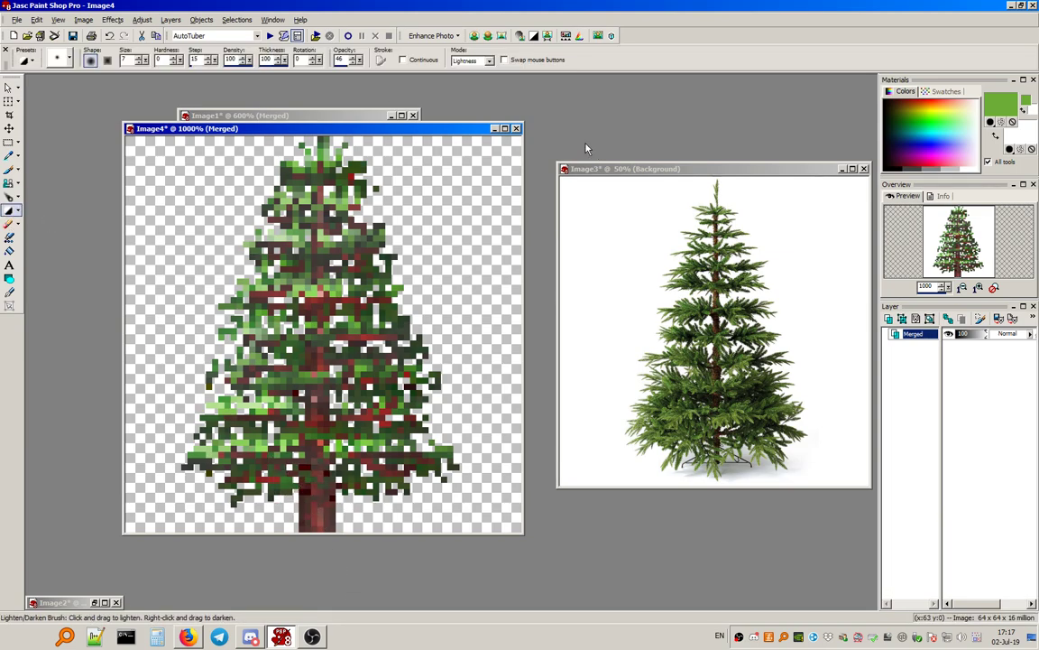
click(505, 129)
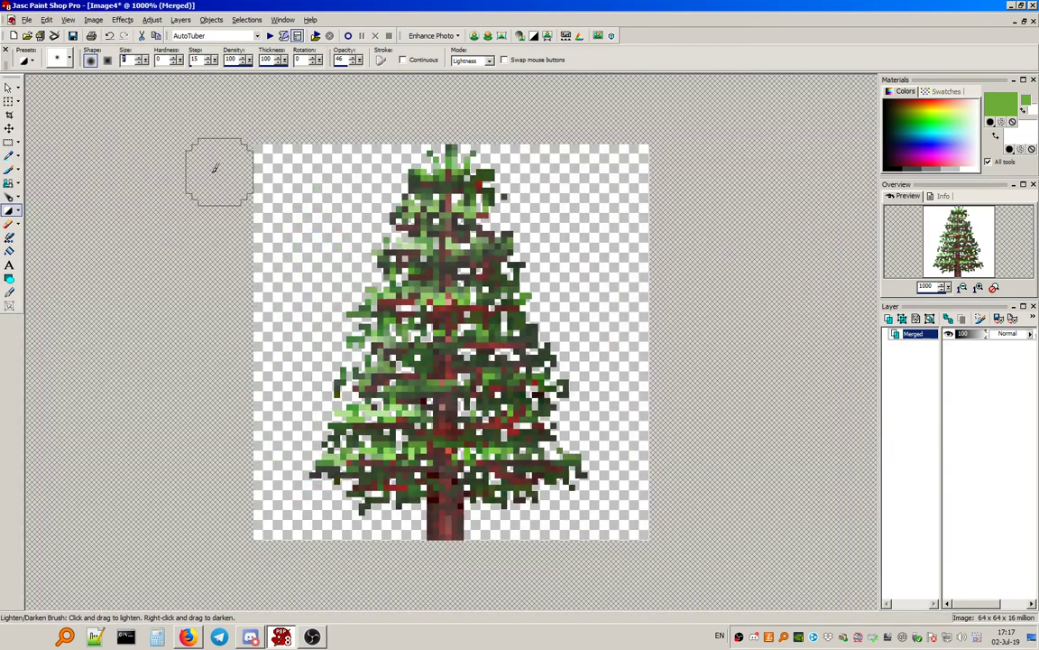
drag(432, 501, 429, 530)
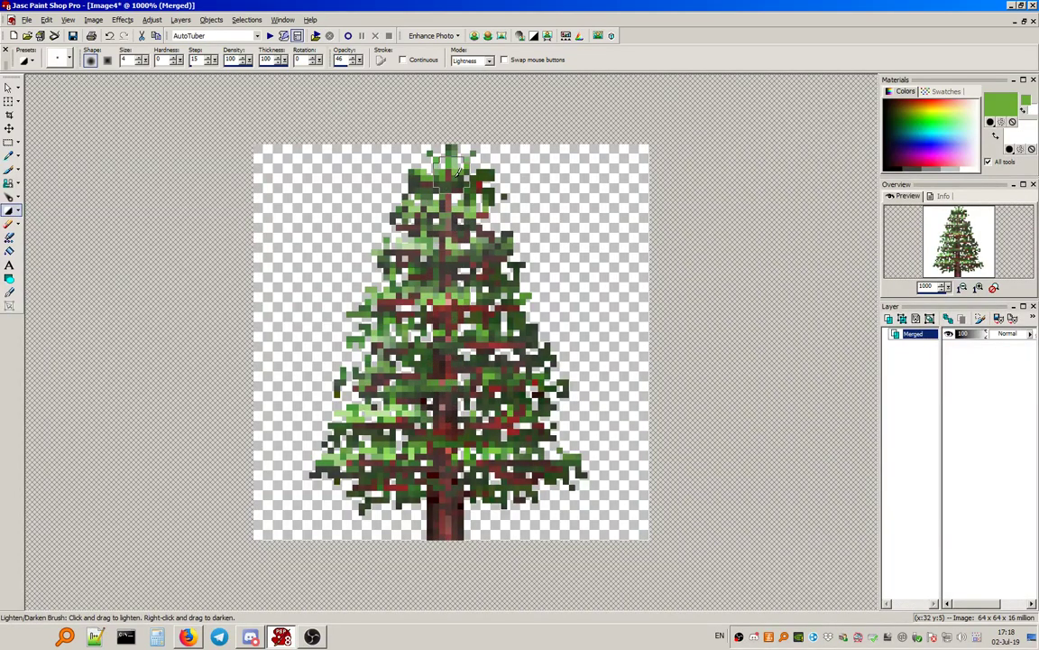
mouse_move(451, 364)
mouse_down()
mouse_move(443, 495)
mouse_move(452, 514)
mouse_move(467, 511)
mouse_move(466, 544)
mouse_move(431, 521)
mouse_move(454, 496)
mouse_up()
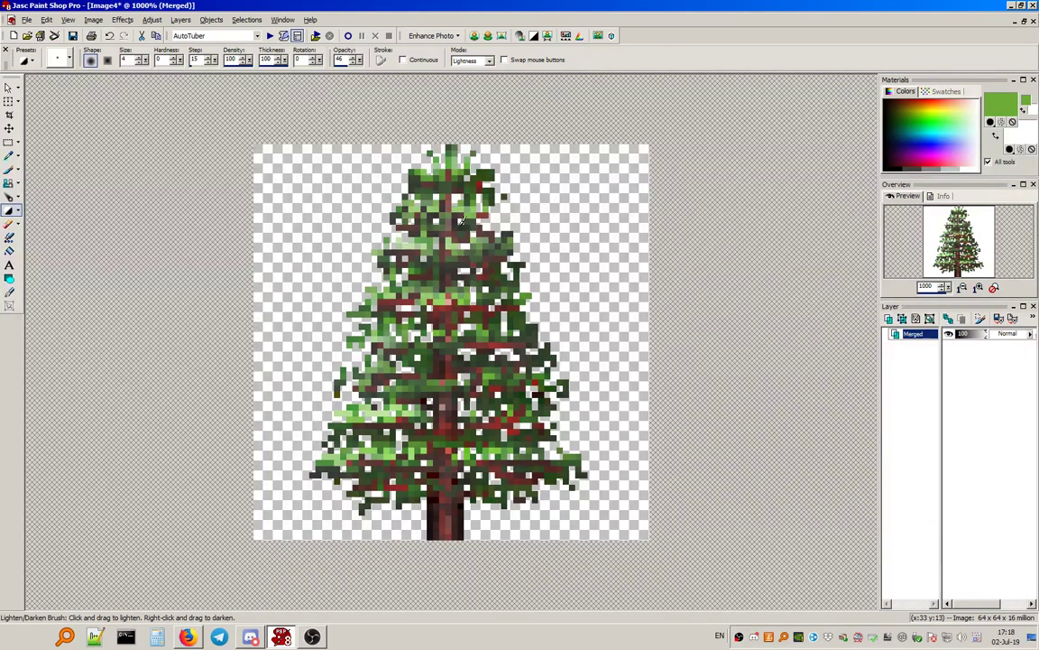
drag(456, 199, 453, 191)
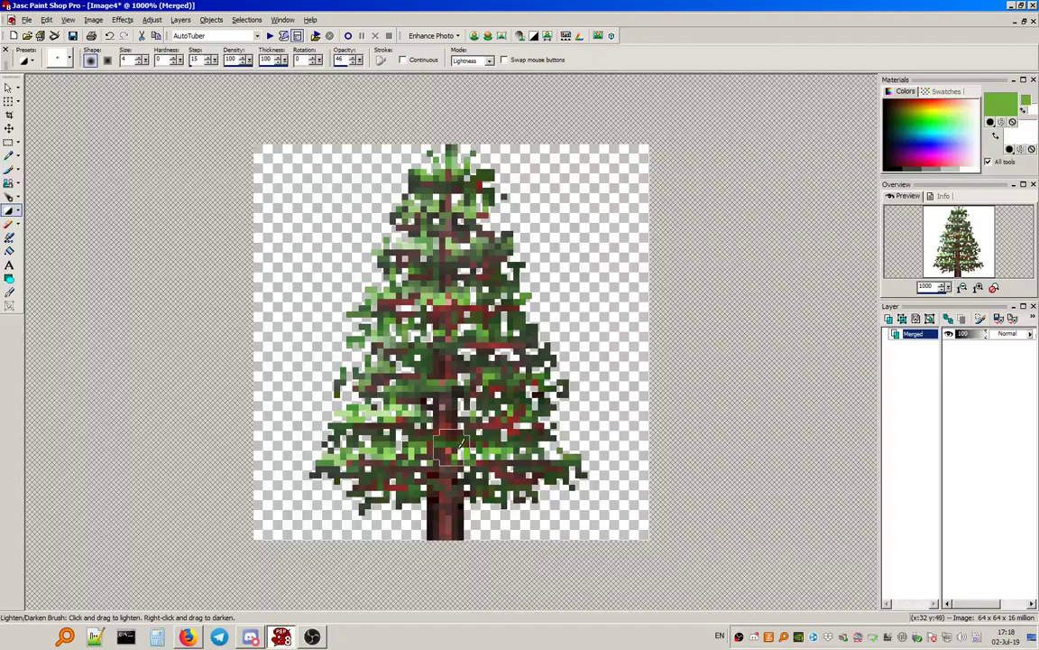
Darken patches between the branches on the tree's right side and across its upper middle.
scroll(435, 368, down, 3)
scroll(482, 412, up, 3)
mouse_move(564, 361)
mouse_down()
mouse_move(524, 366)
mouse_move(557, 341)
mouse_move(508, 337)
mouse_up()
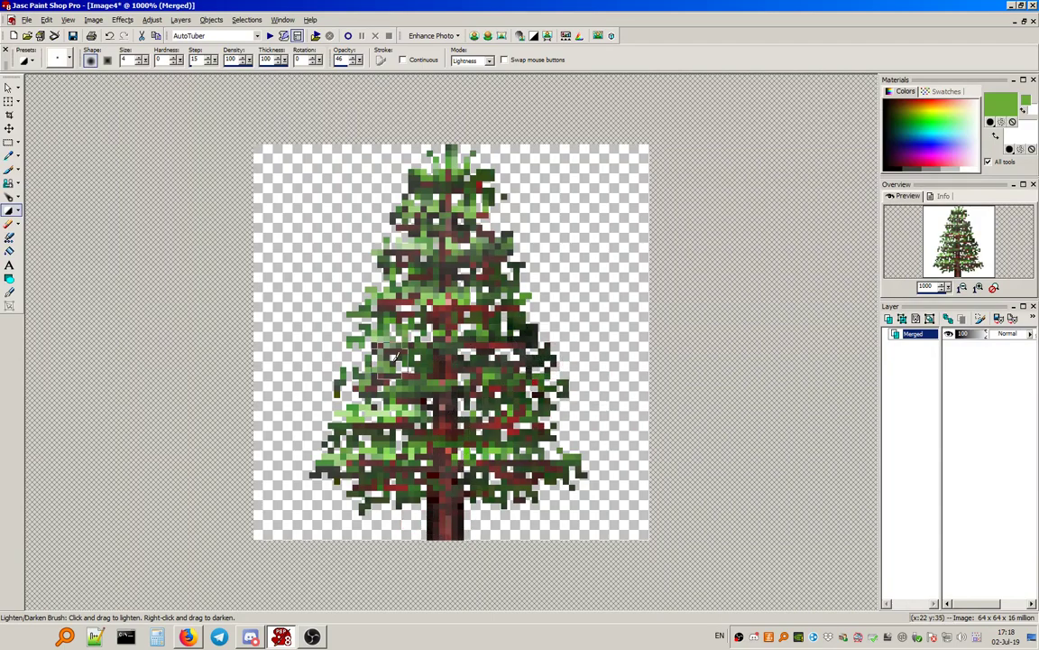
mouse_move(532, 398)
mouse_down()
mouse_move(496, 408)
mouse_move(515, 405)
mouse_up()
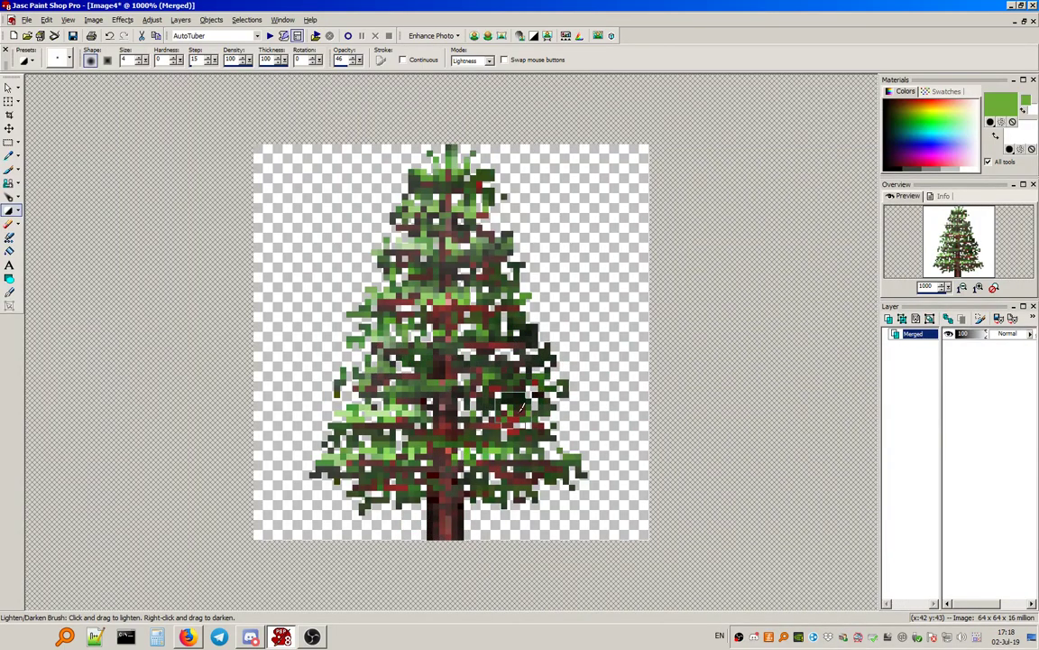
drag(538, 466, 492, 472)
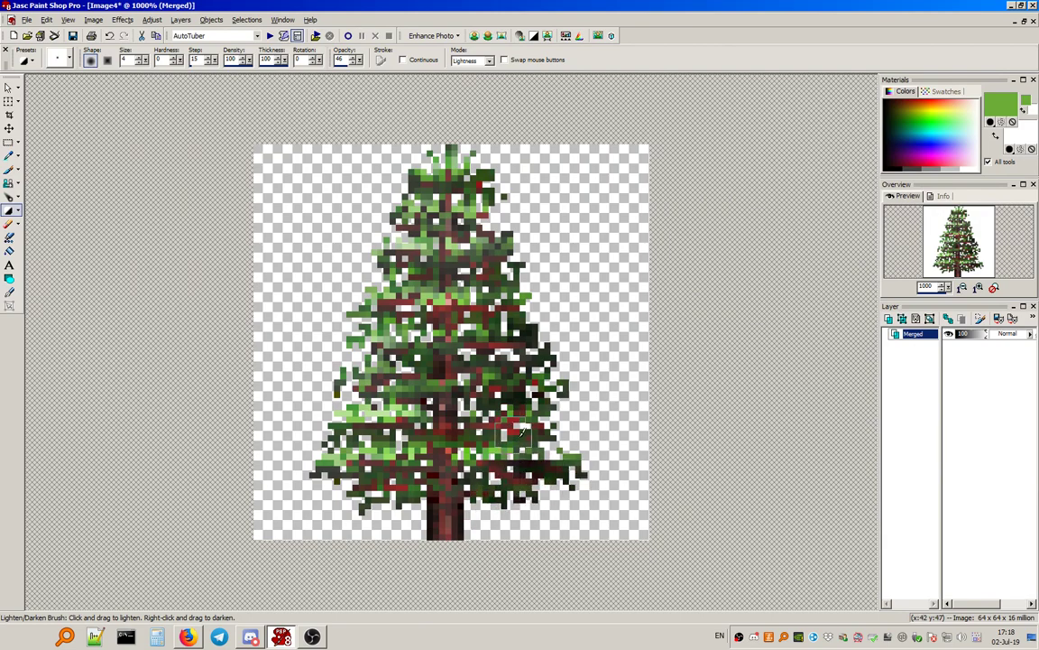
drag(524, 435, 474, 361)
mouse_move(451, 248)
mouse_down()
mouse_move(462, 219)
mouse_move(409, 173)
mouse_move(437, 281)
mouse_move(413, 283)
mouse_move(418, 275)
mouse_up()
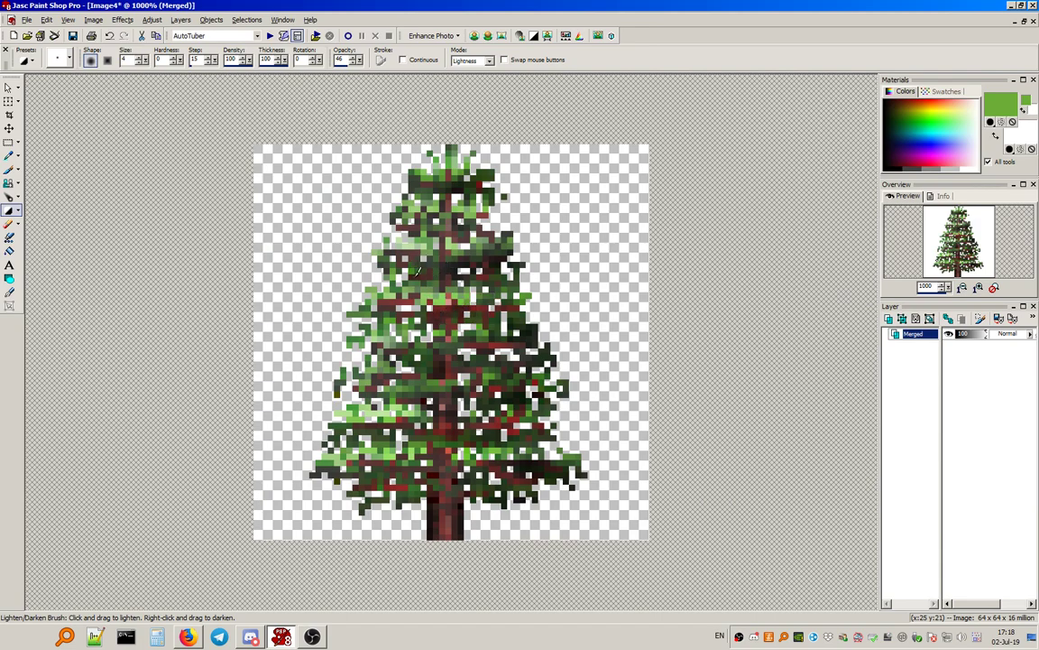
Darken the undersides of the branches on the tree's left side, from the middle to the lowest tiers.
drag(429, 320, 388, 314)
drag(429, 370, 400, 362)
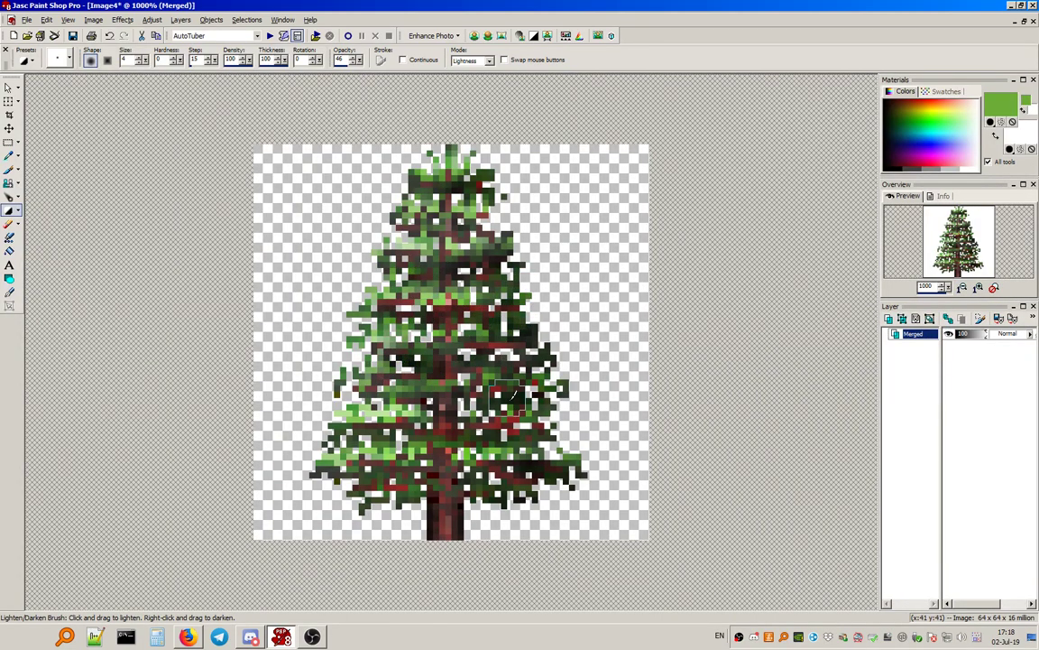
drag(402, 436, 333, 431)
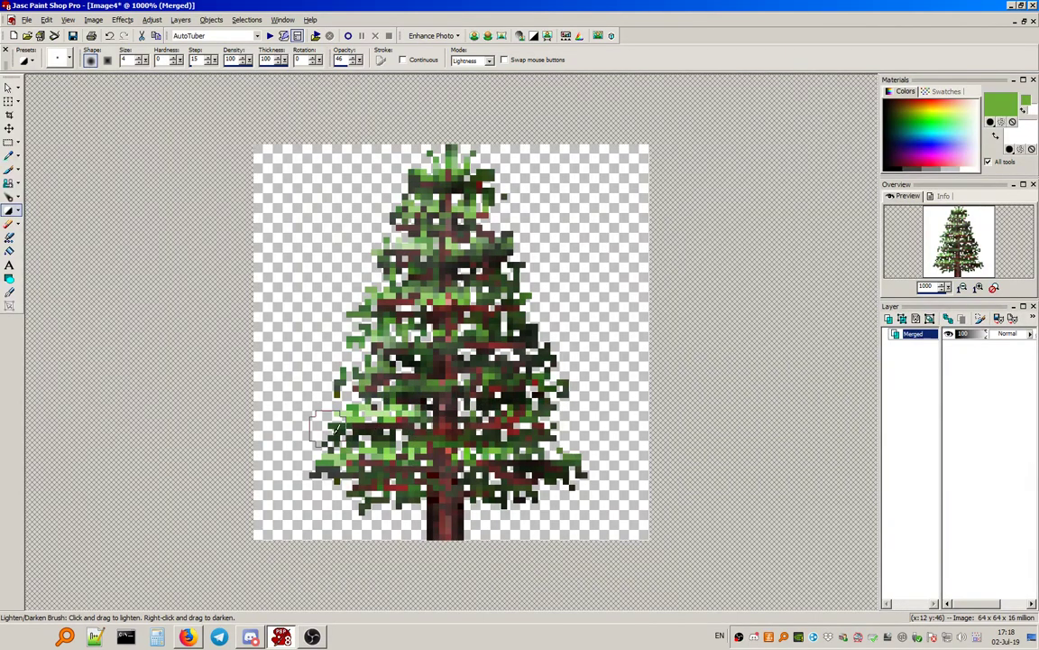
drag(397, 483, 337, 474)
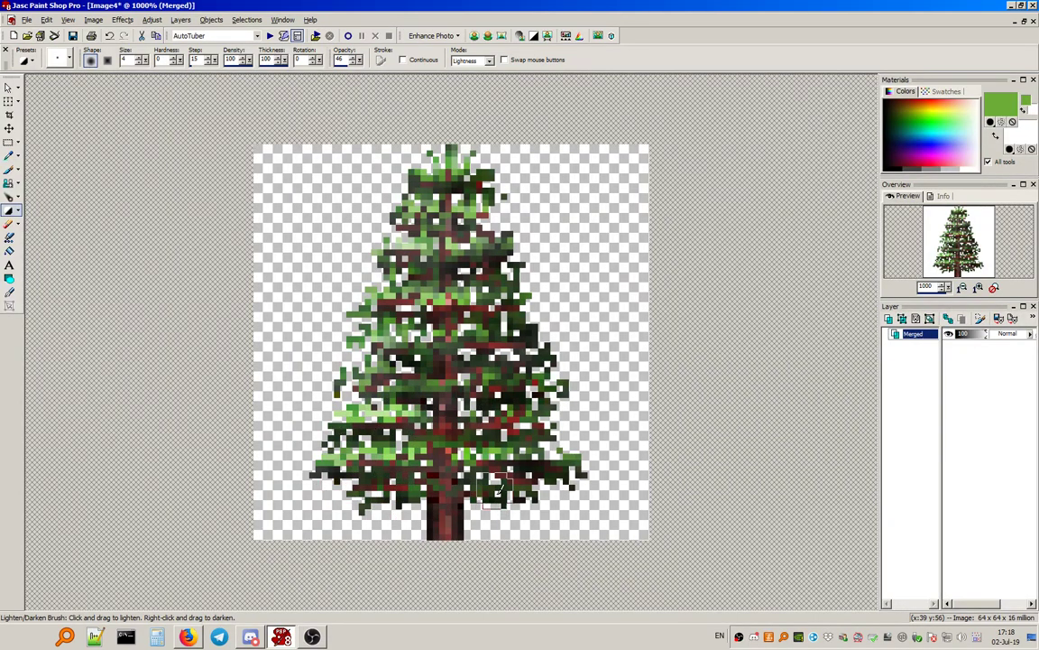
Touch up the lightness of the lower-left needles and darken the trunk between the branches up to the treetop.
scroll(479, 300, down, 4)
scroll(479, 298, up, 4)
drag(367, 427, 386, 449)
click(390, 412)
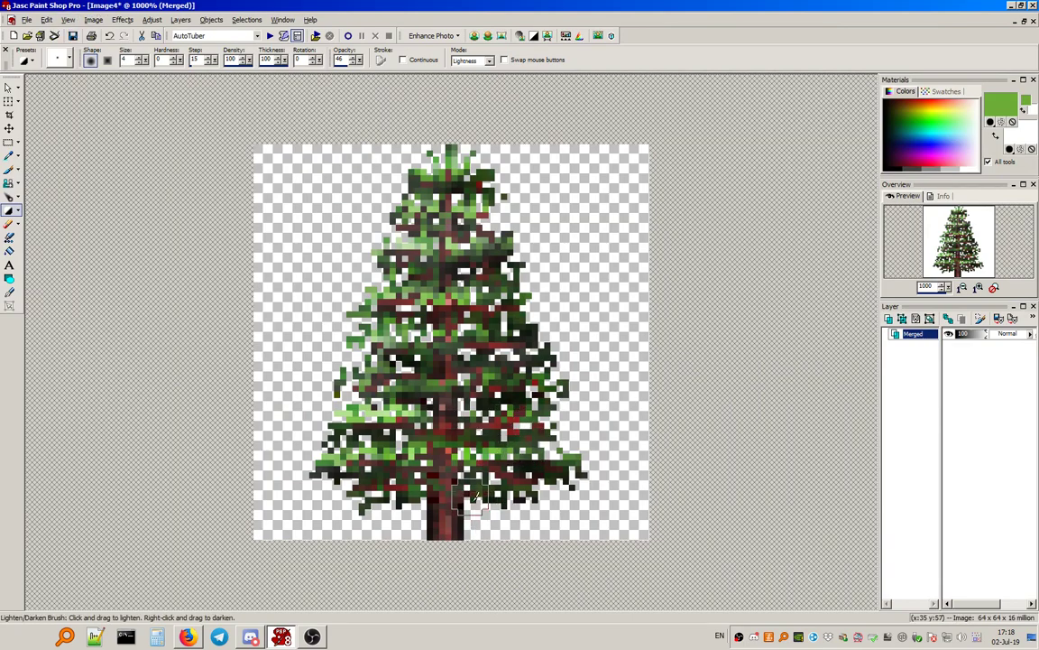
right_click(454, 404)
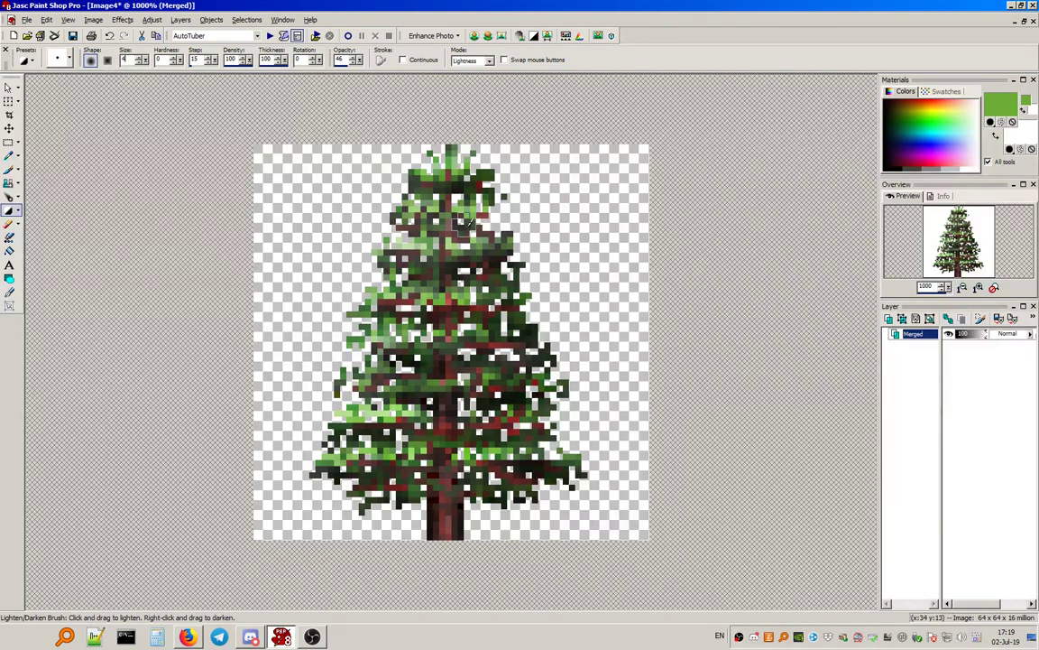
drag(455, 237, 441, 195)
click(451, 152)
Restore and reposition the tree's window beside the reference photo, and examine the shading at several zoom levels.
scroll(543, 164, down, 4)
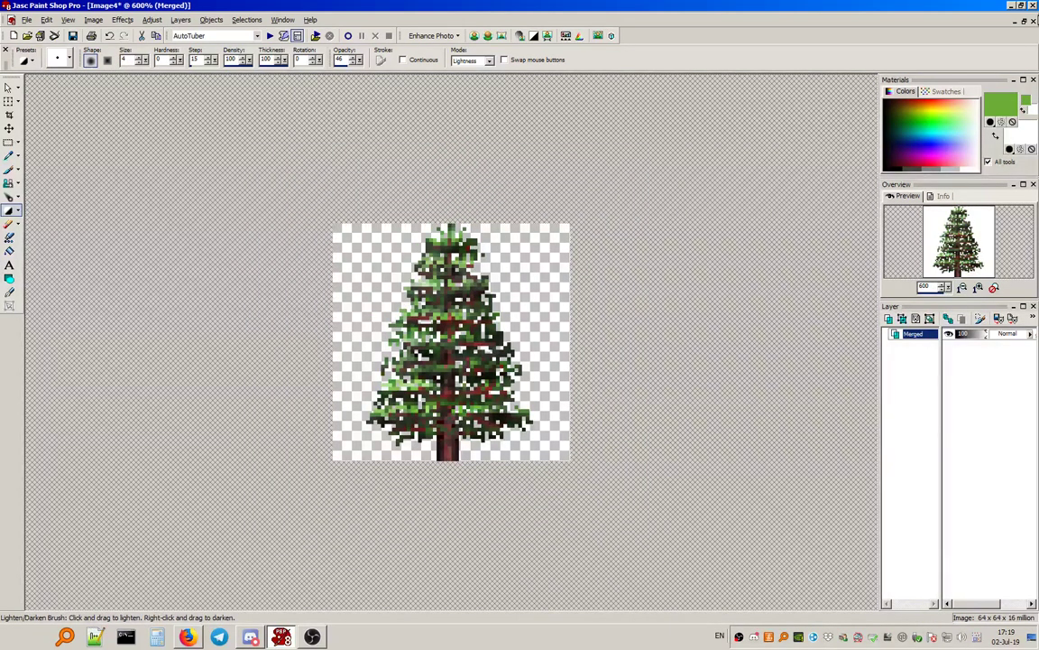
click(1025, 21)
scroll(457, 251, down, 2)
scroll(308, 239, up, 2)
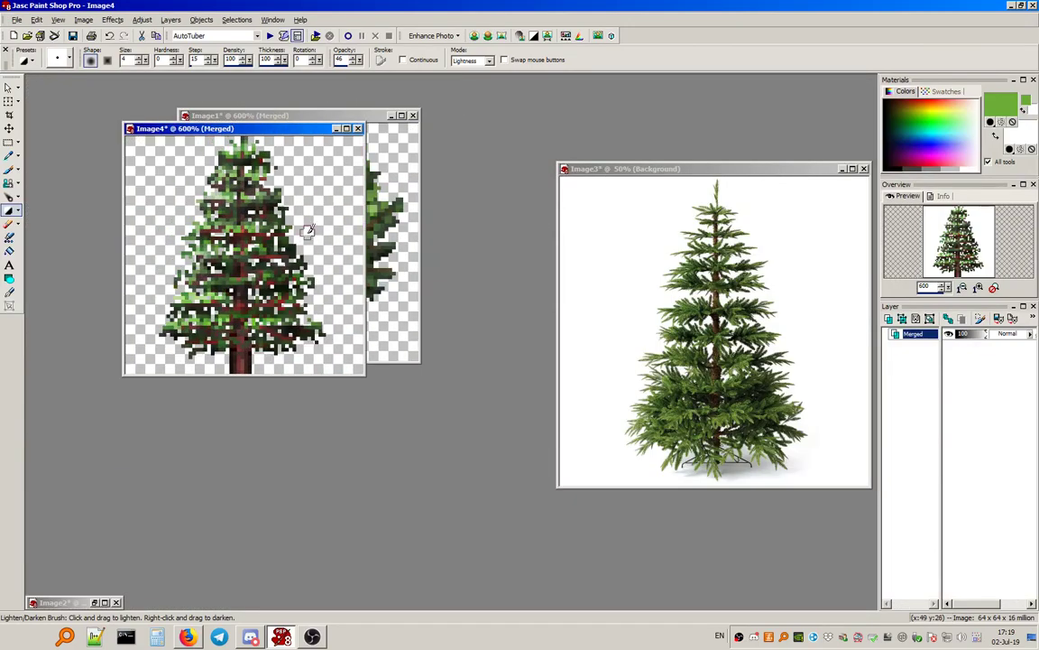
drag(274, 128, 363, 190)
scroll(363, 192, up, 4)
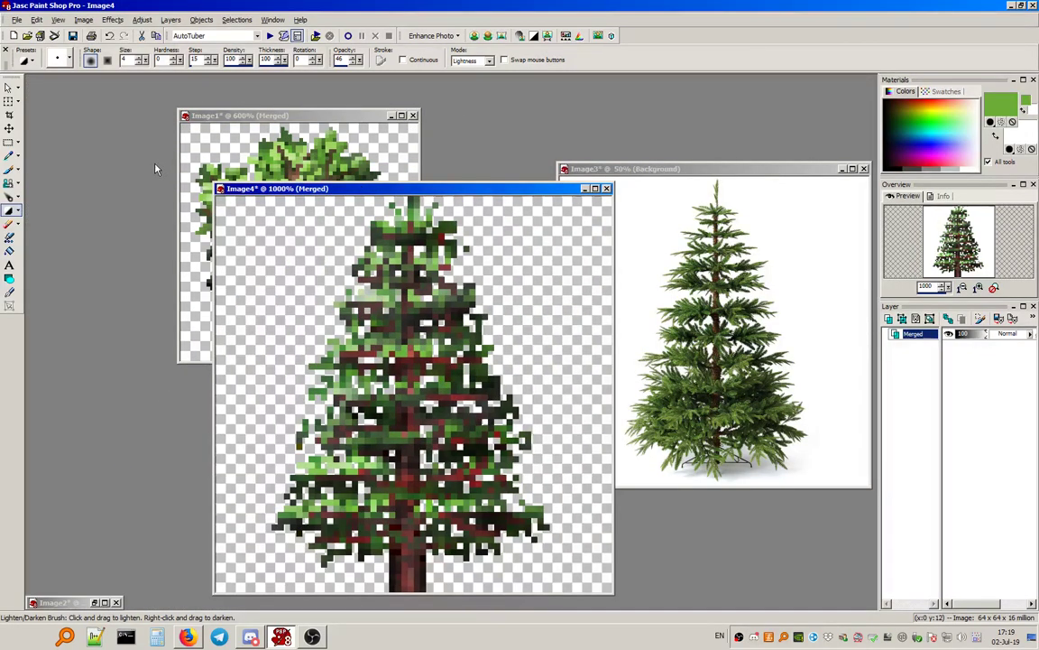
scroll(156, 169, down, 2)
Select the tree's outline by floating the whole image, and invert the selection to the empty area around it.
click(8, 143)
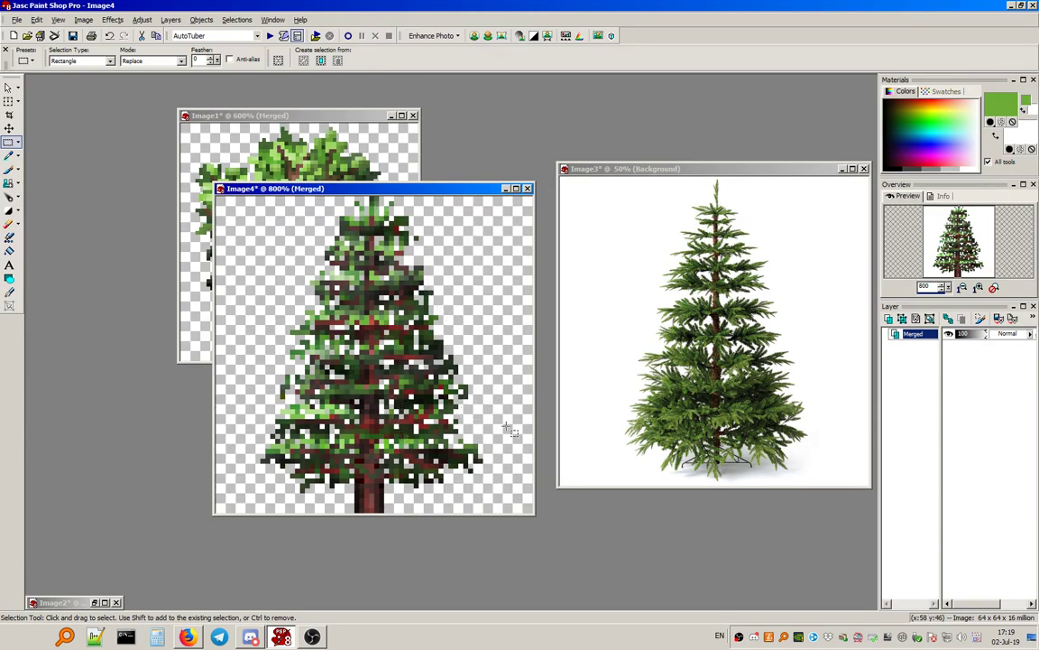
key(ctrl+a)
key(ctrl+f)
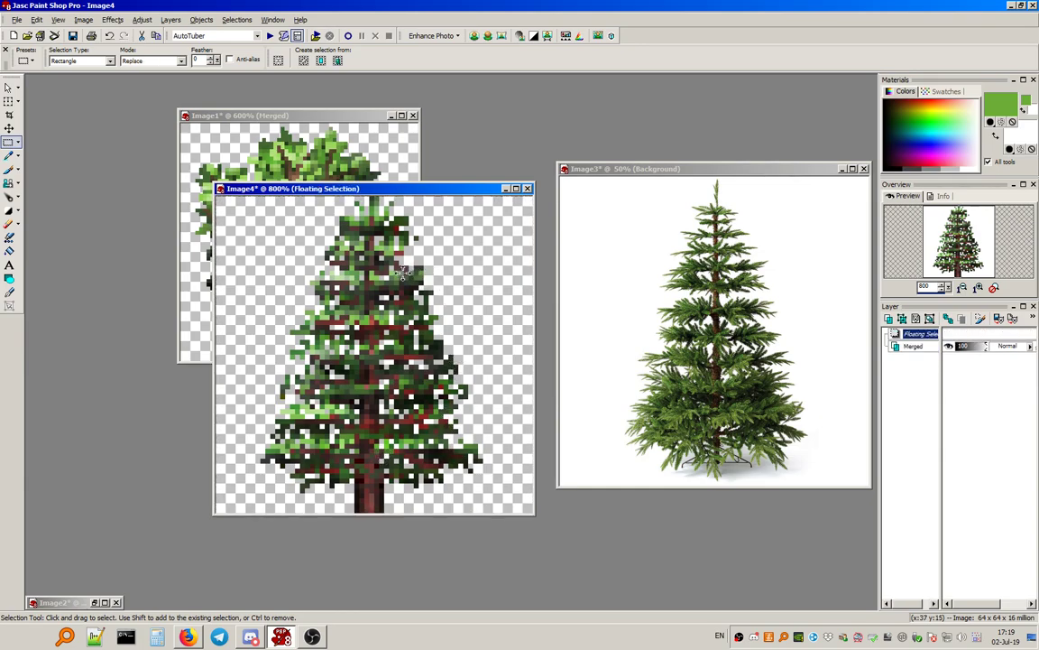
click(238, 20)
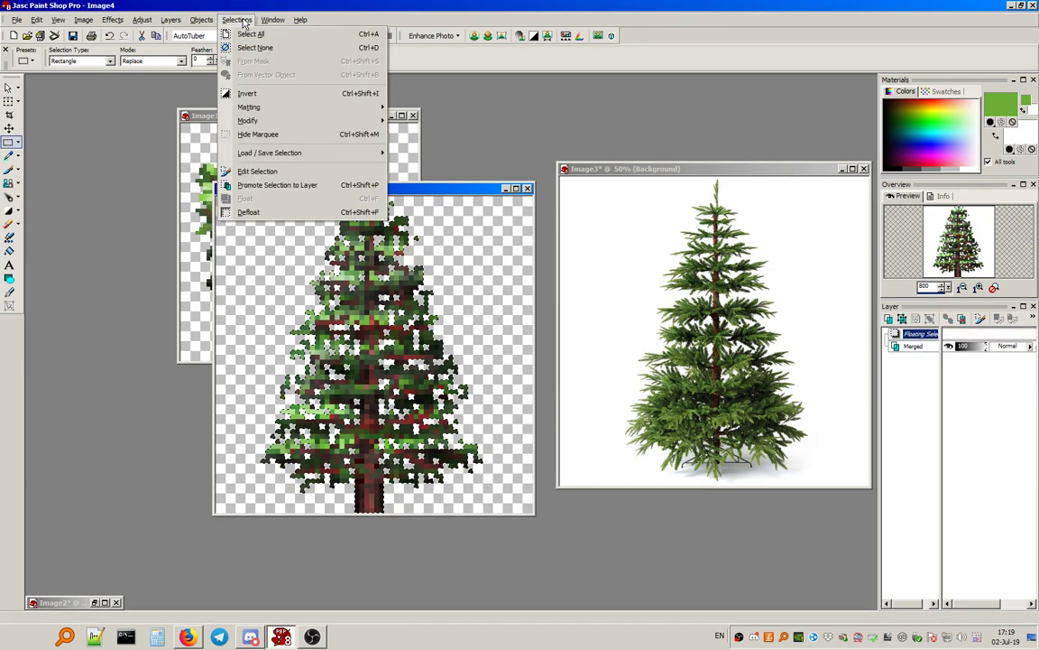
click(275, 93)
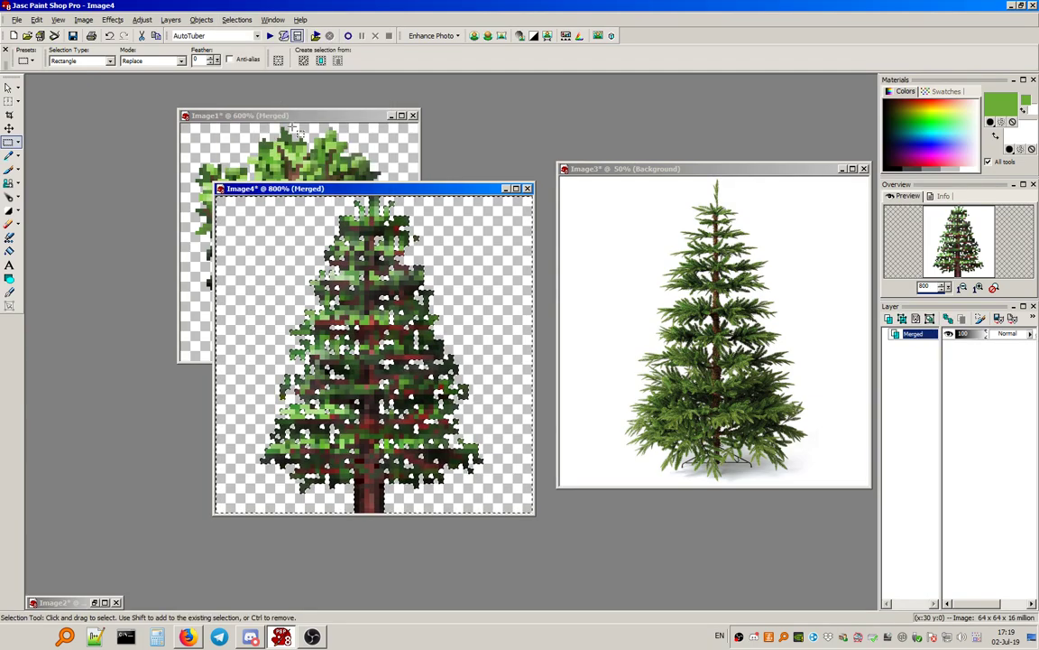
Fill the small see-through gaps within the branches using a dark green sampled from the tree, and clear the selection.
click(9, 155)
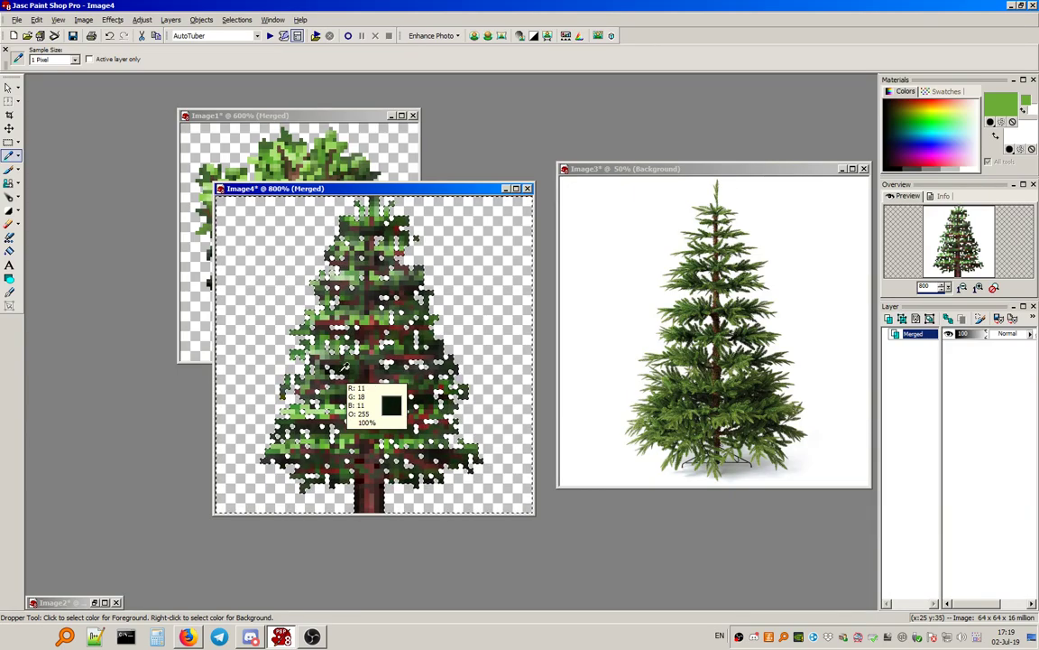
click(339, 368)
click(9, 170)
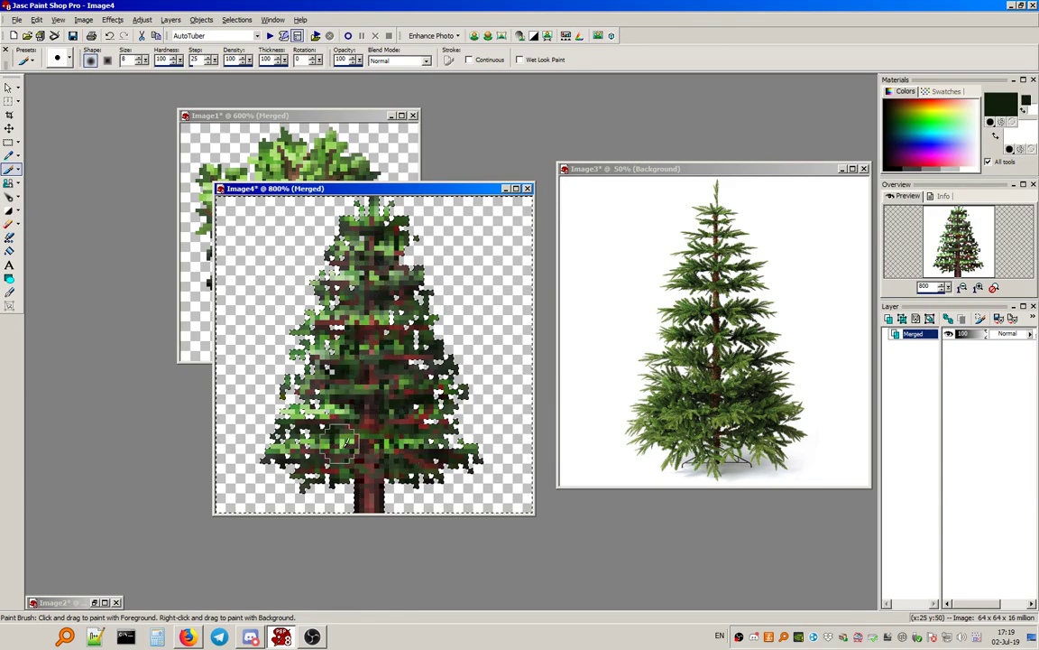
mouse_move(341, 427)
mouse_down()
mouse_move(339, 456)
mouse_move(395, 453)
mouse_up()
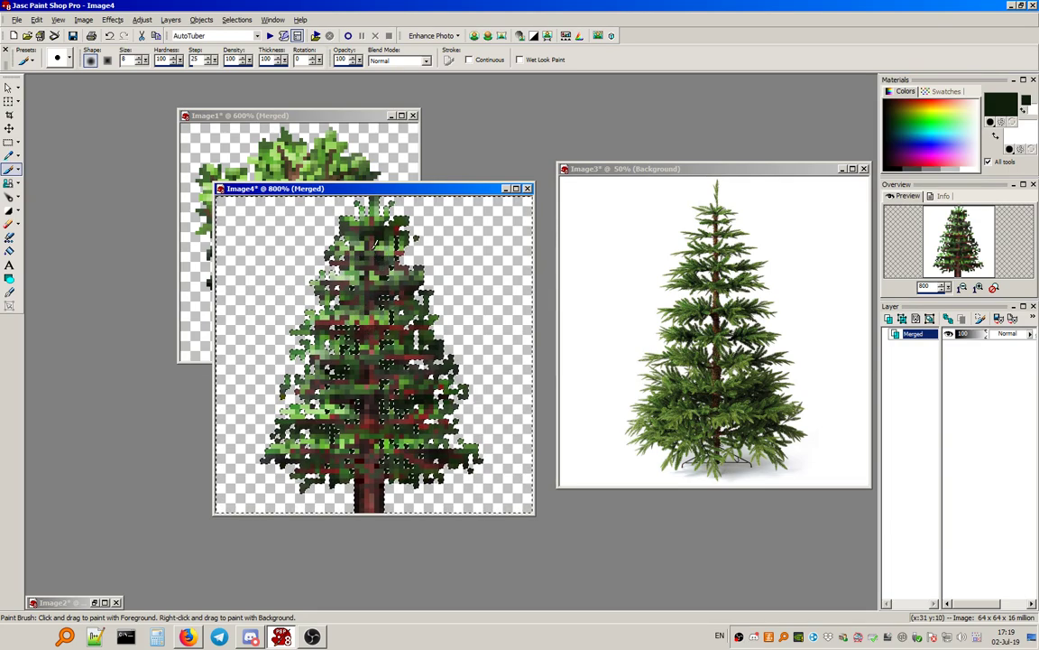
click(244, 20)
click(255, 48)
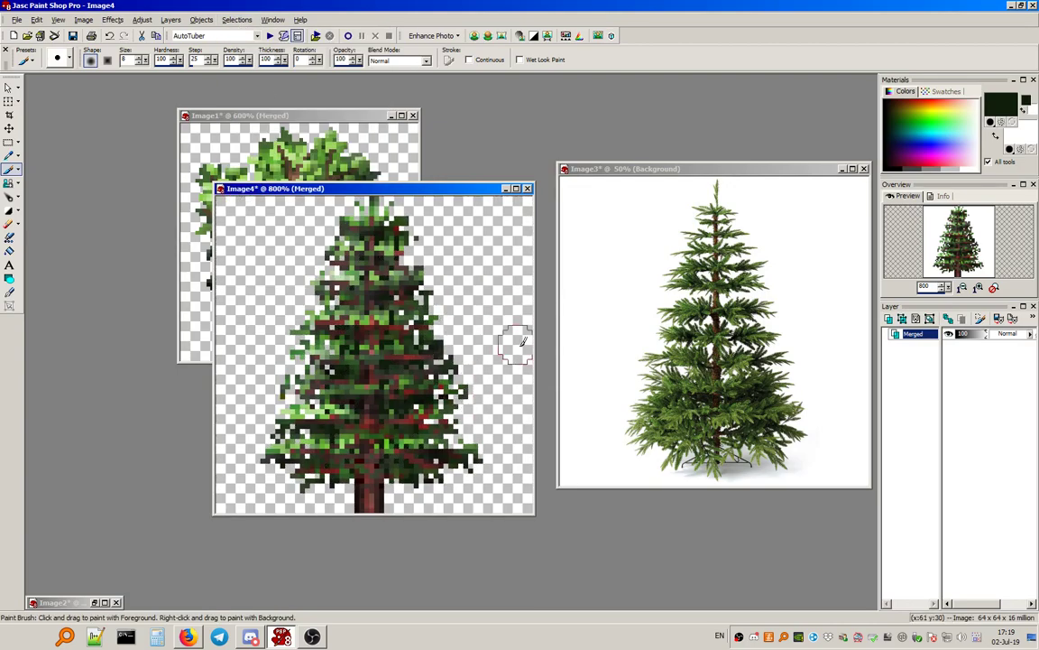
Erase the stray pixel off the treetop's right edge with a 1-pixel eraser, and reposition the tree's window.
scroll(450, 342, down, 4)
scroll(450, 347, up, 4)
scroll(451, 338, up, 1)
scroll(450, 338, down, 1)
click(8, 224)
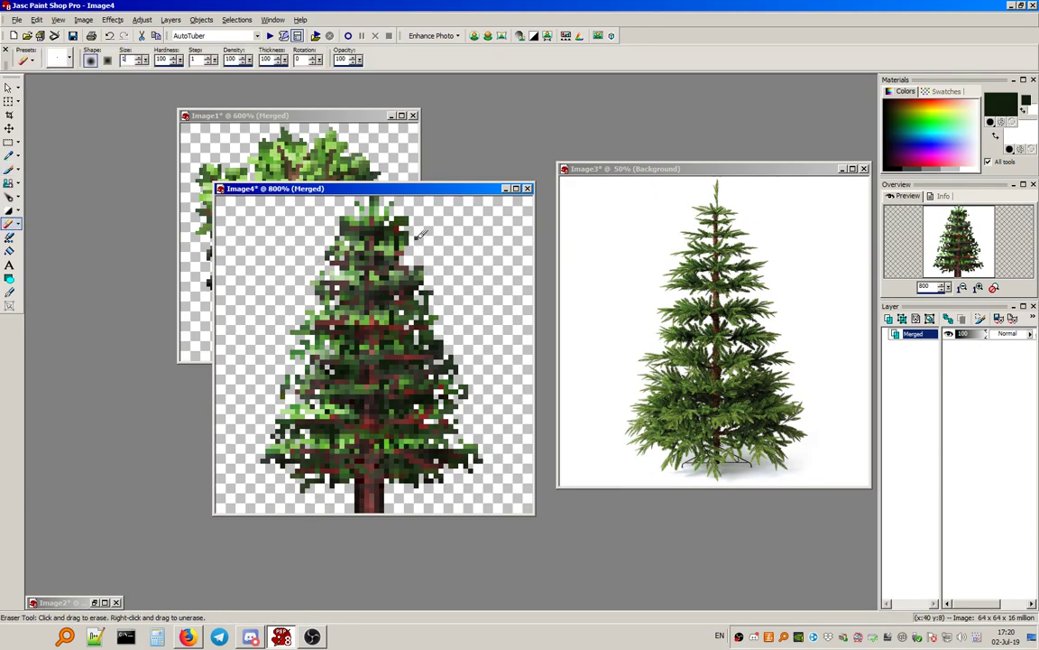
drag(383, 188, 327, 196)
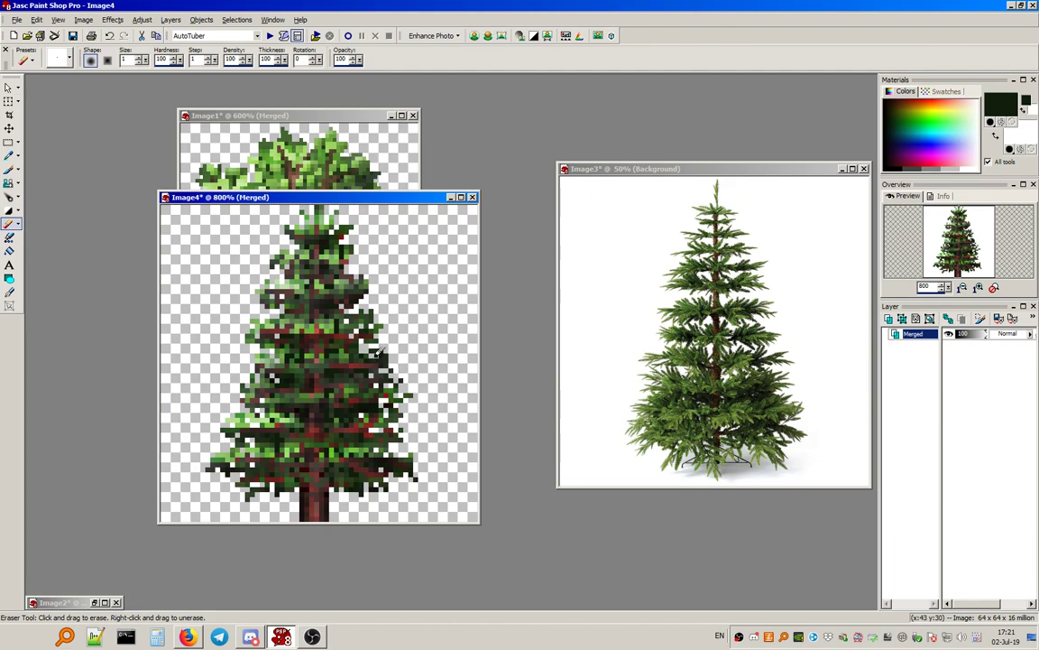
Examine the filled tree at several zoom levels for areas that still need touching up.
scroll(361, 350, down, 2)
scroll(309, 344, up, 2)
scroll(313, 355, up, 1)
scroll(311, 361, down, 3)
scroll(313, 360, up, 2)
scroll(312, 370, up, 1)
scroll(307, 353, down, 1)
scroll(307, 353, up, 1)
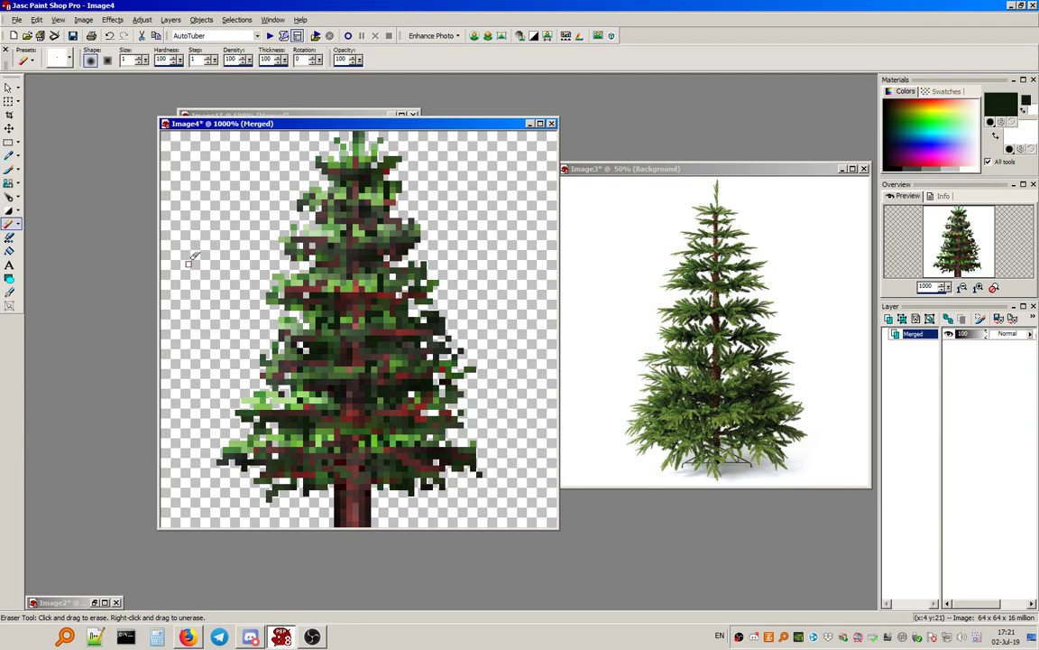
click(9, 210)
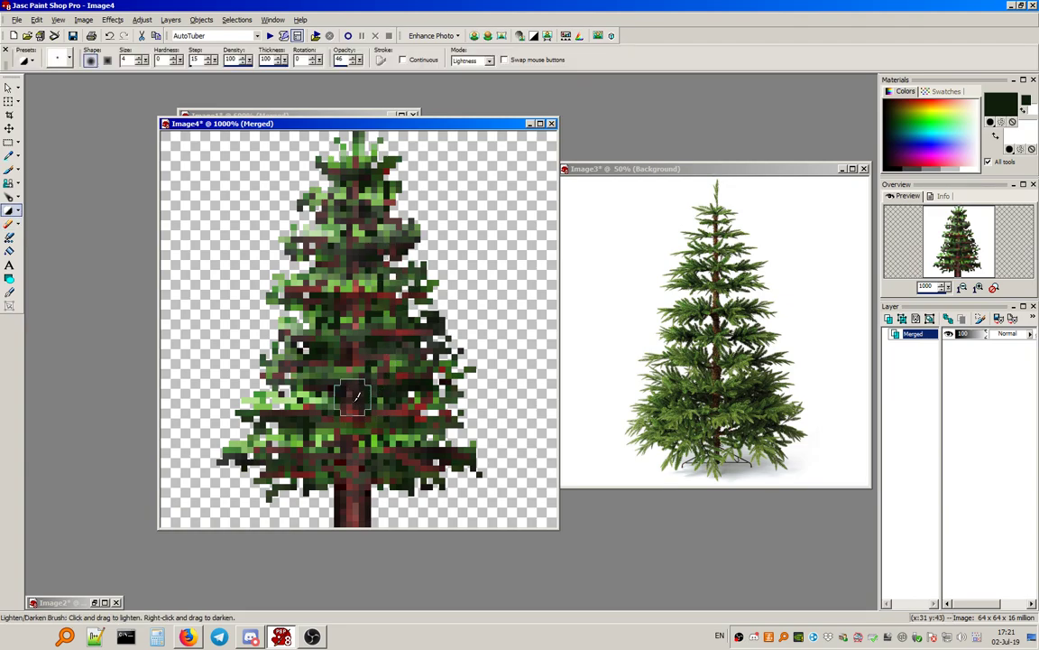
scroll(332, 274, down, 5)
scroll(335, 279, up, 3)
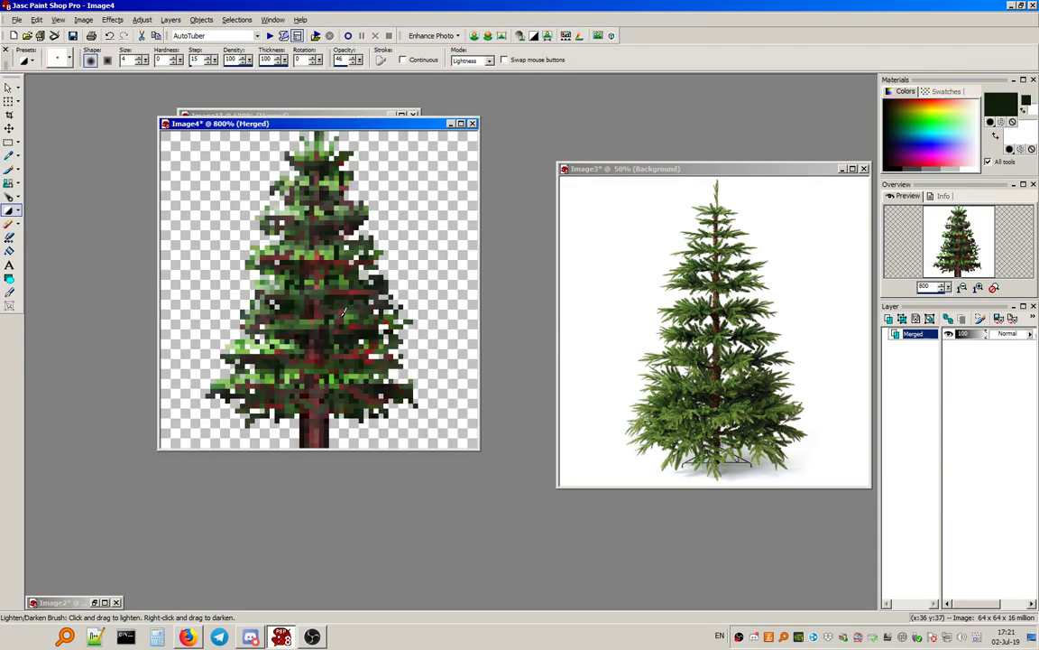
scroll(344, 314, up, 1)
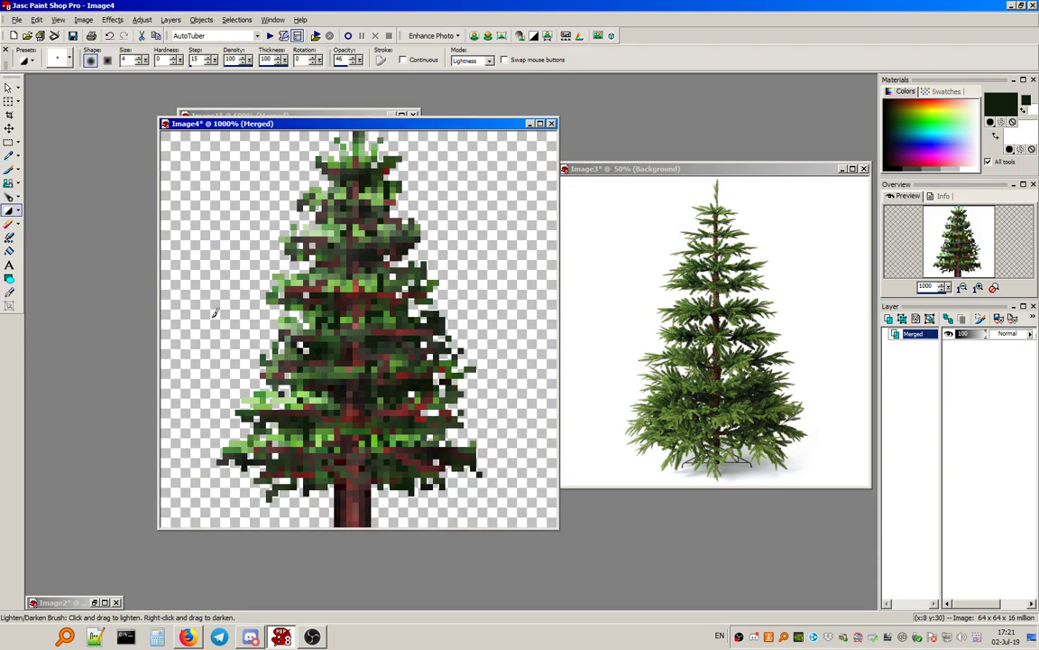
Copy an 11 x 6 pixel patch of upper branches and paste it over the dark area left of the trunk at mid-height.
click(5, 143)
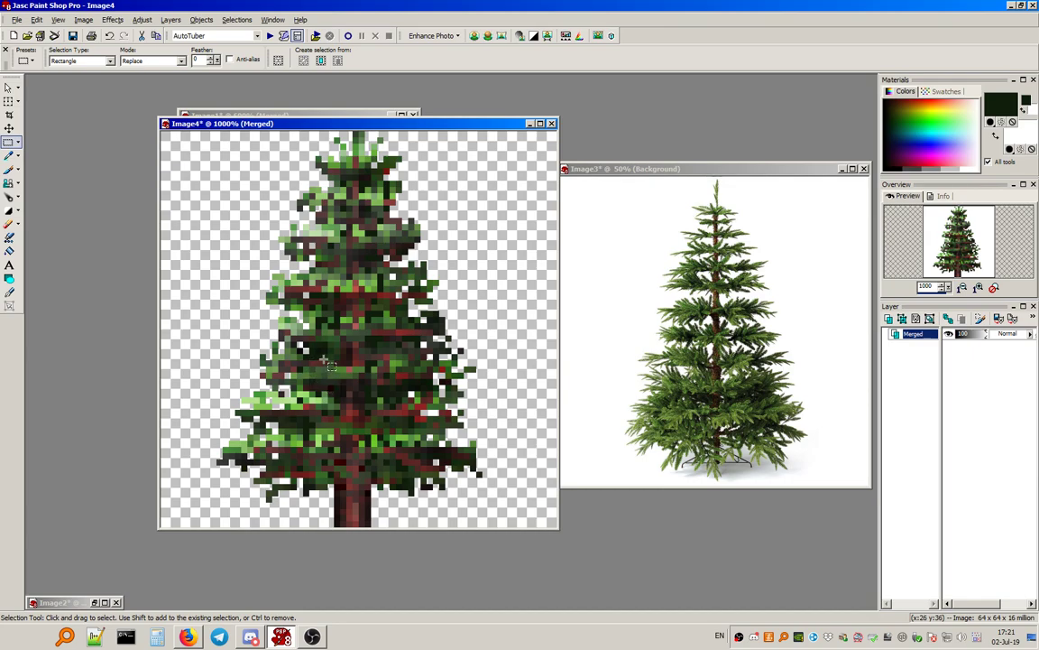
drag(309, 268, 377, 303)
key(ctrl+e)
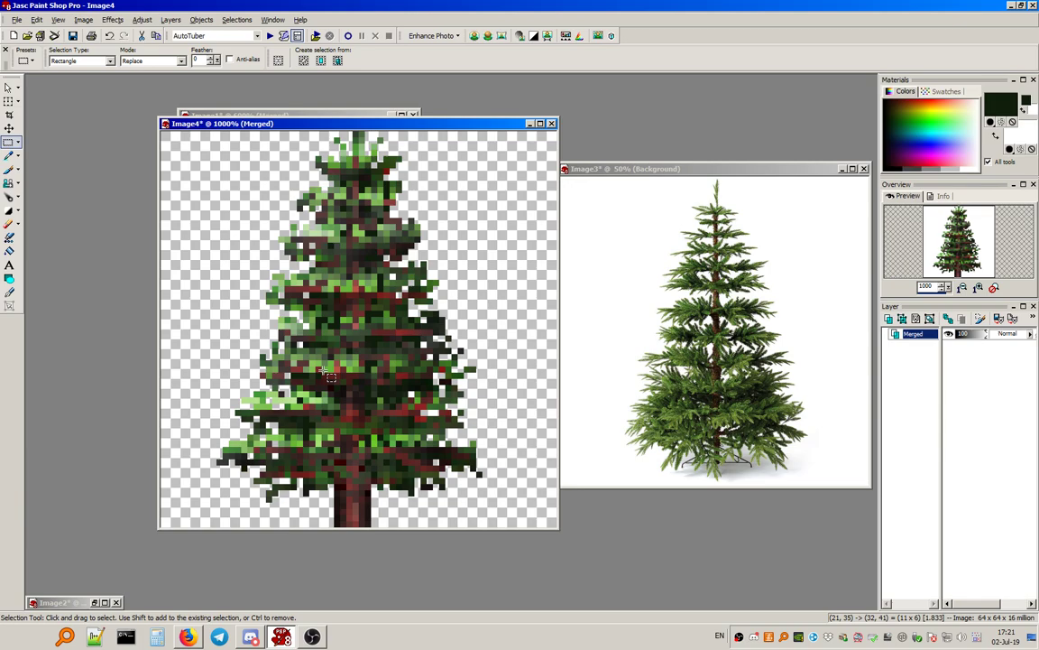
click(318, 370)
drag(421, 330, 494, 391)
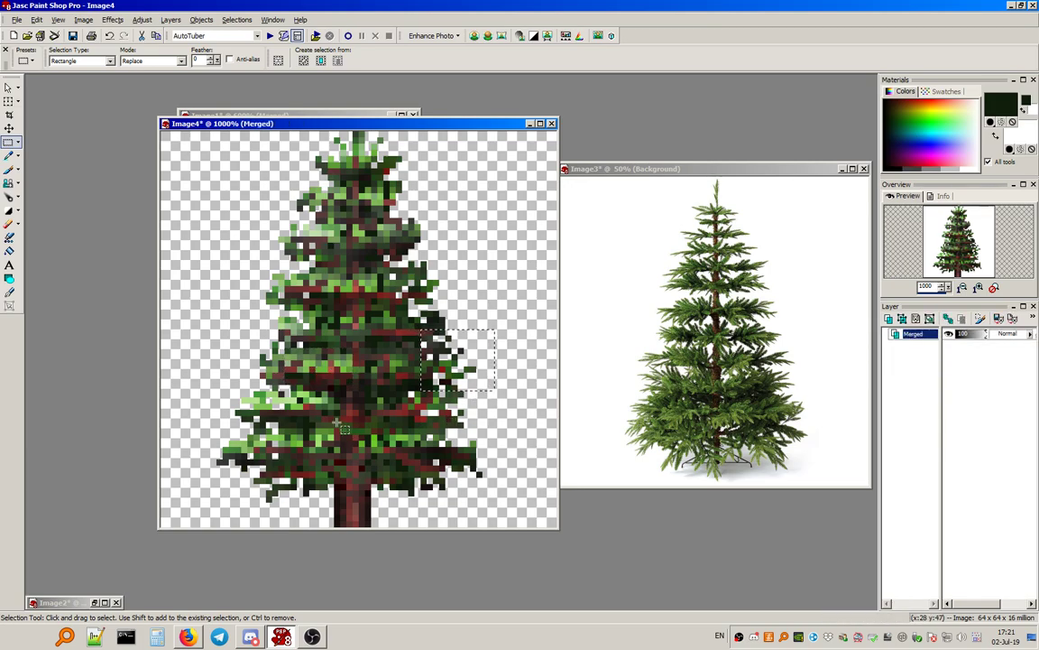
Copy a 9 x 5 pixel patch of lower-left needles, paste it over the branches right of the trunk, and deselect it.
drag(291, 428, 346, 458)
key(ctrl+c)
key(ctrl+e)
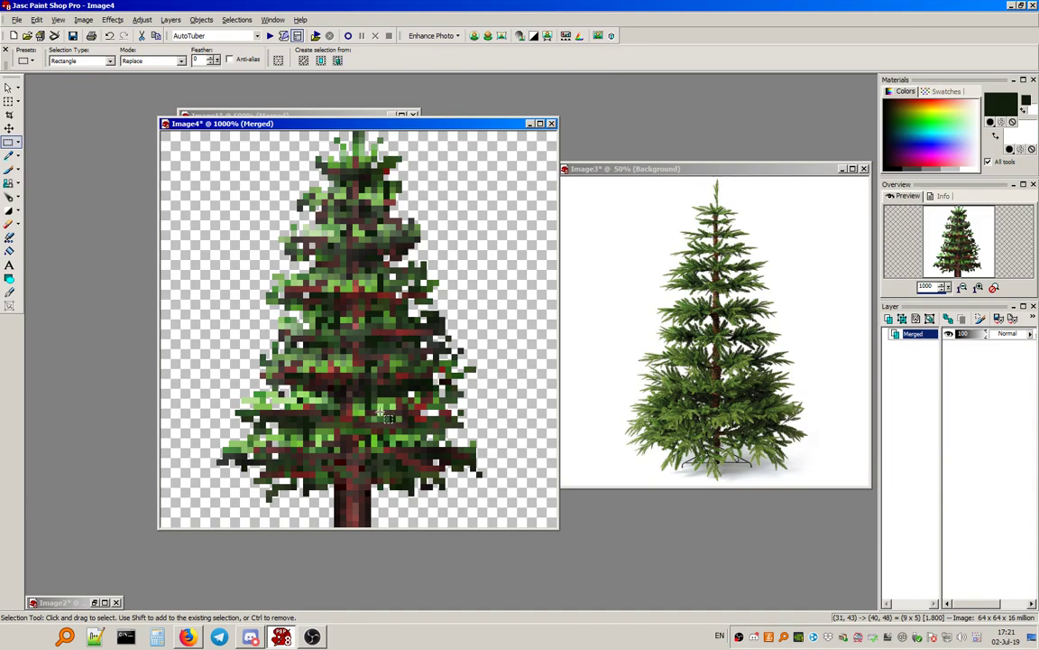
click(399, 413)
key(ctrl+d)
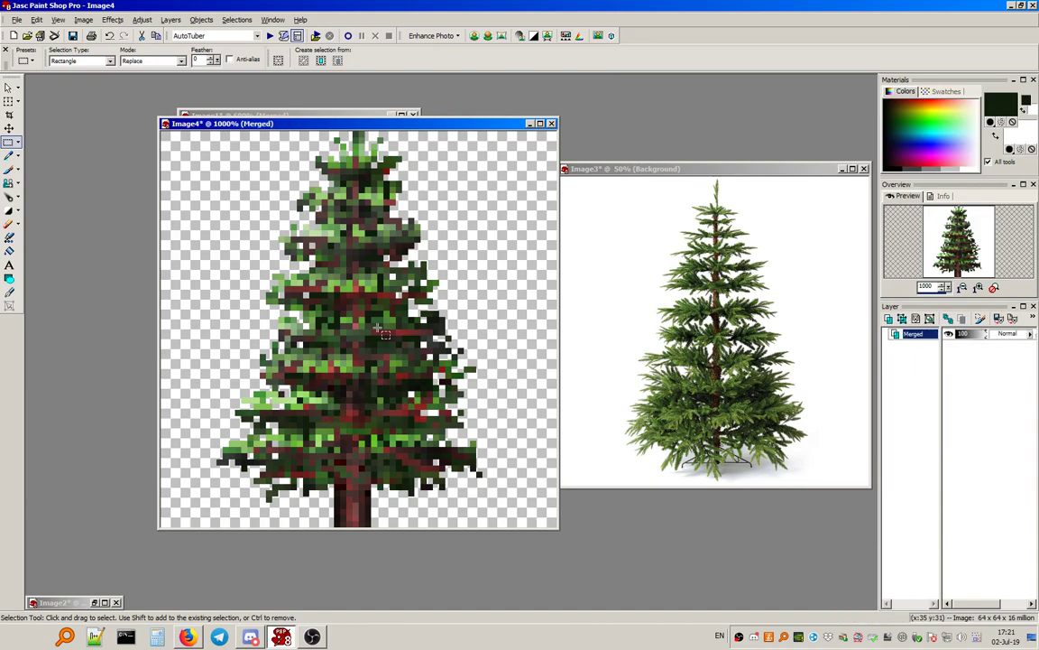
Copy a 7 x 6 pixel patch of upper-right branches and paste it onto the dark branches near the tree's right edge at mid-height.
drag(367, 220, 410, 253)
key(ctrl+c)
key(ctrl+e)
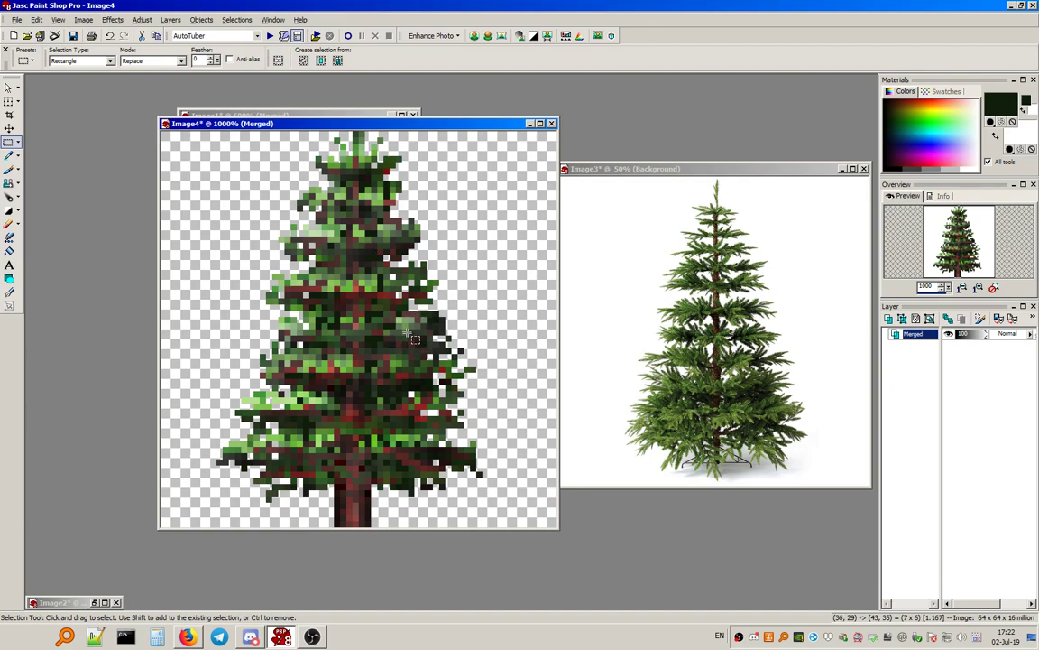
click(409, 335)
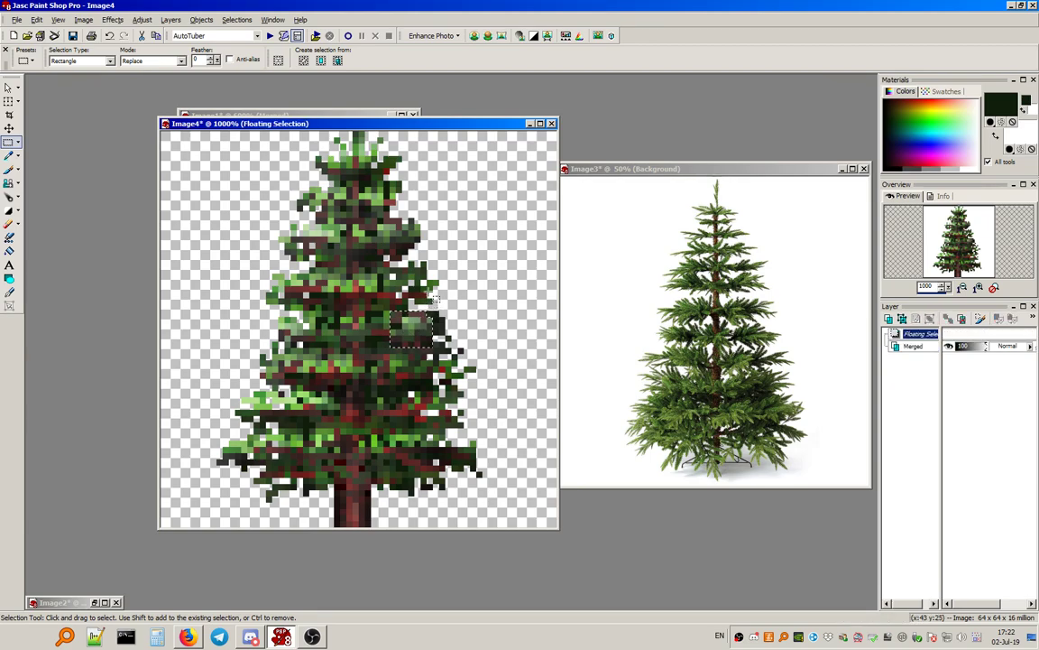
click(471, 350)
Patch the branches right of the trunk with a small 3 x 4 pixel piece copied from the tree's right edge, and deselect it.
drag(435, 296, 442, 312)
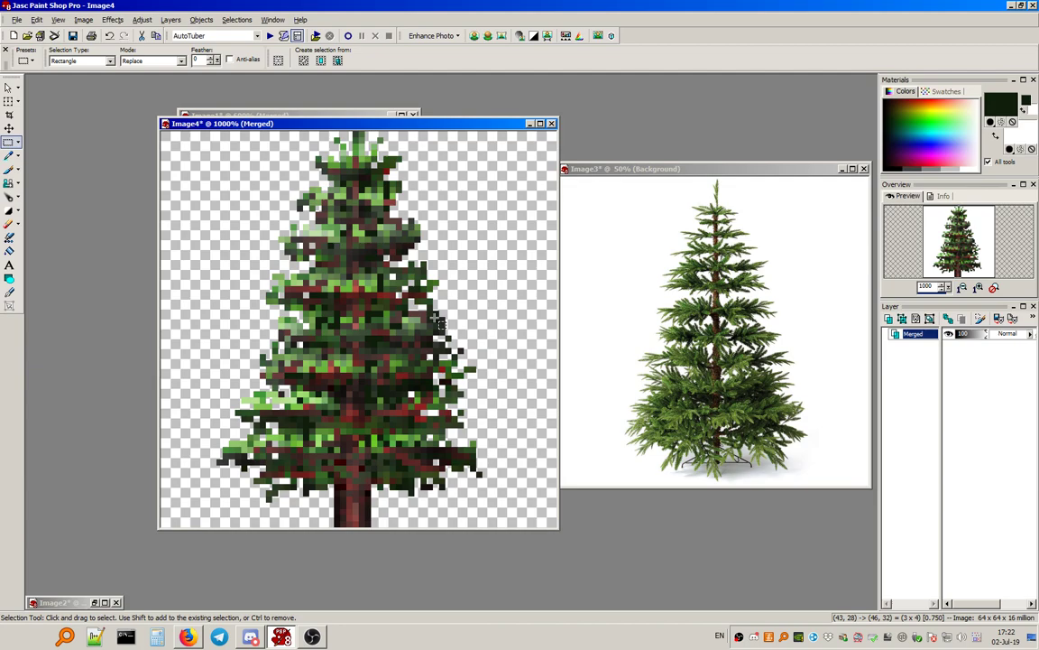
click(388, 285)
drag(513, 311, 482, 280)
click(225, 23)
click(247, 47)
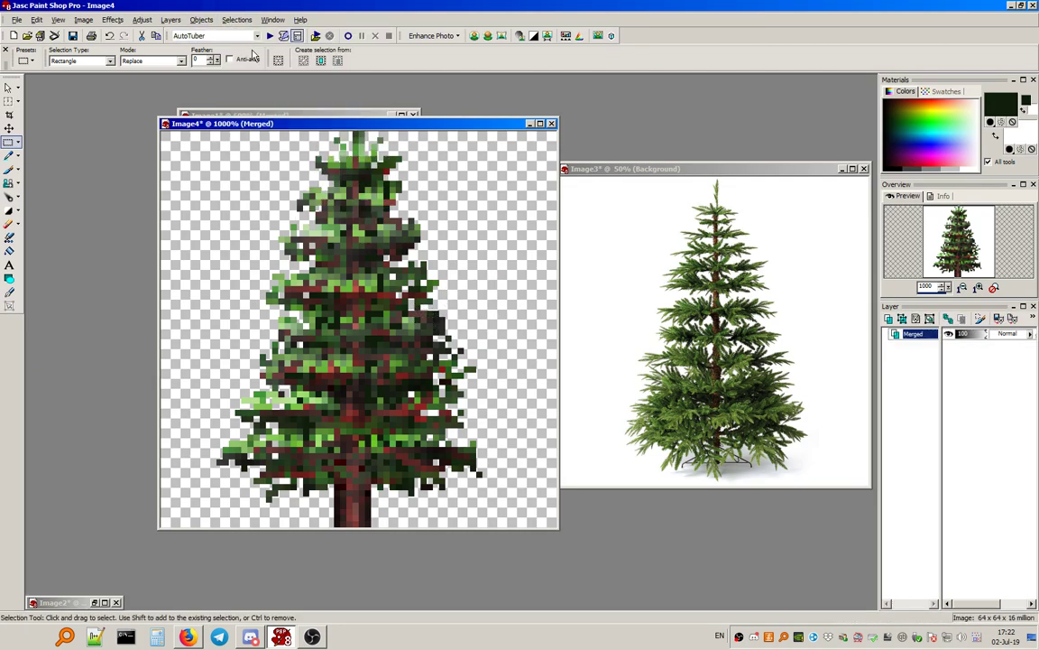
Brighten the whole tree with a linked Gamma Correction of 1.10 for red, green and blue.
scroll(333, 334, down, 5)
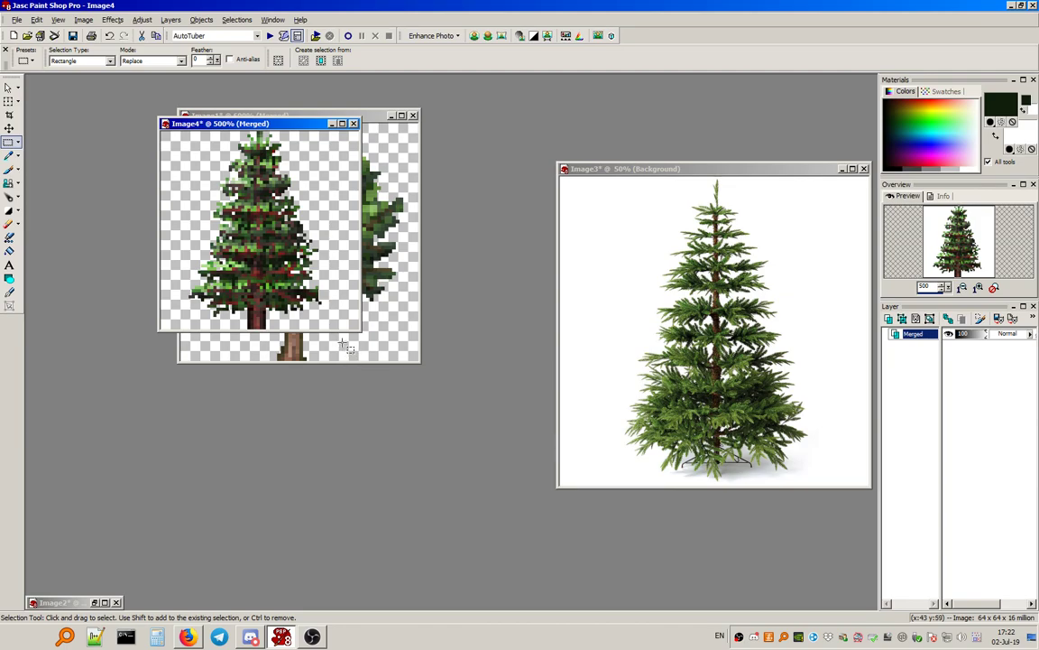
scroll(336, 336, up, 5)
click(142, 19)
mouse_move(184, 47)
click(291, 107)
drag(790, 353, 800, 358)
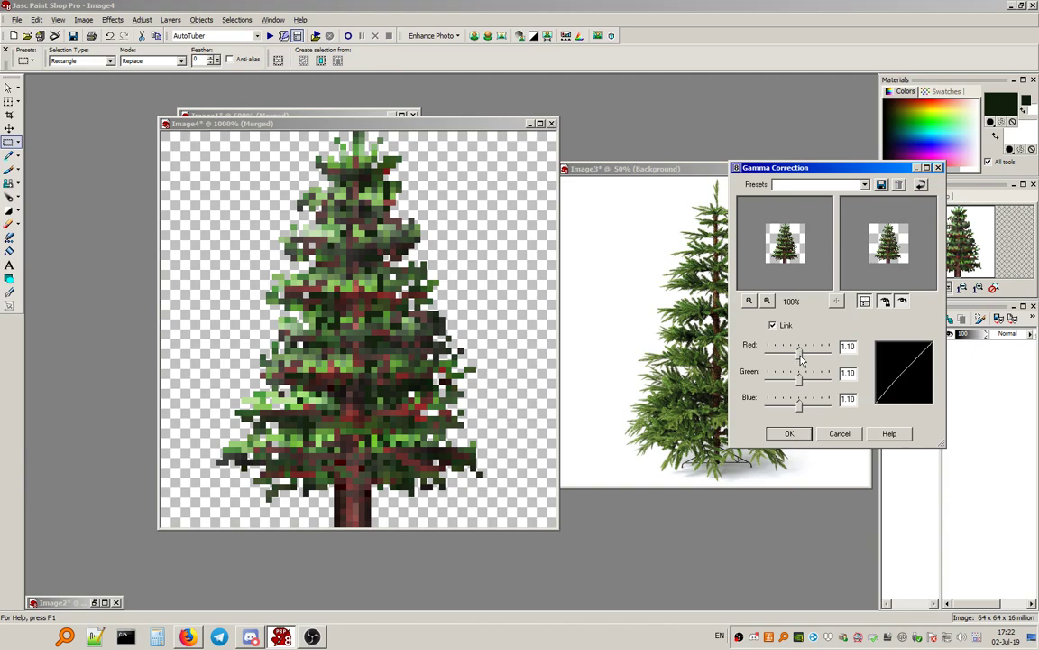
click(791, 433)
Place the conifer's window at 600% zoom beside the broadleaf tree in Image1 and compare the two.
scroll(376, 379, down, 5)
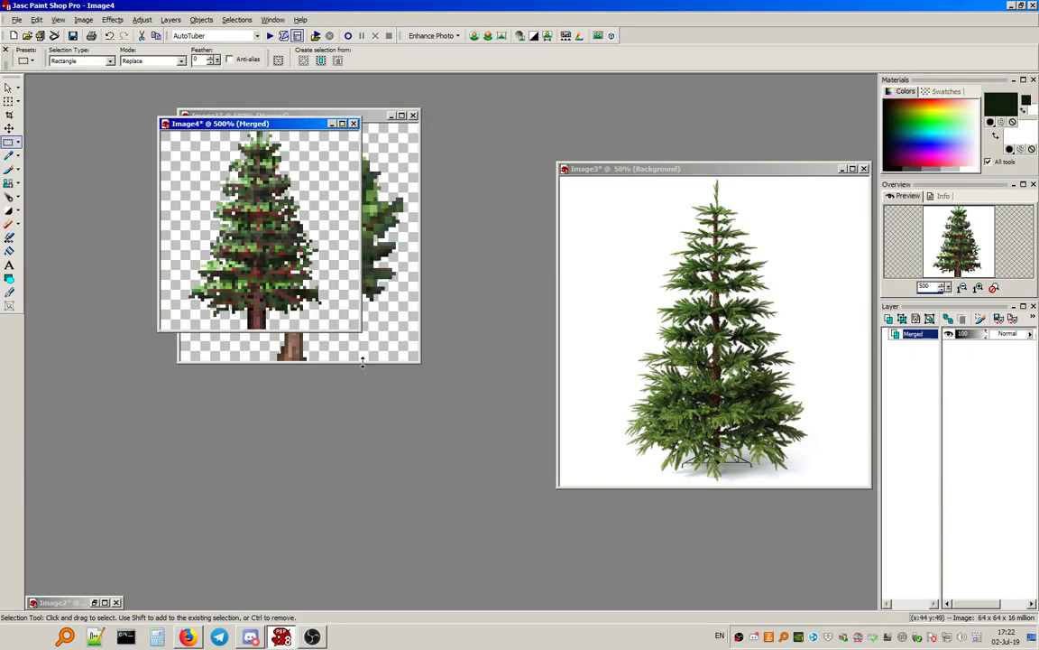
scroll(362, 361, down, 2)
scroll(296, 261, up, 3)
drag(229, 124, 505, 120)
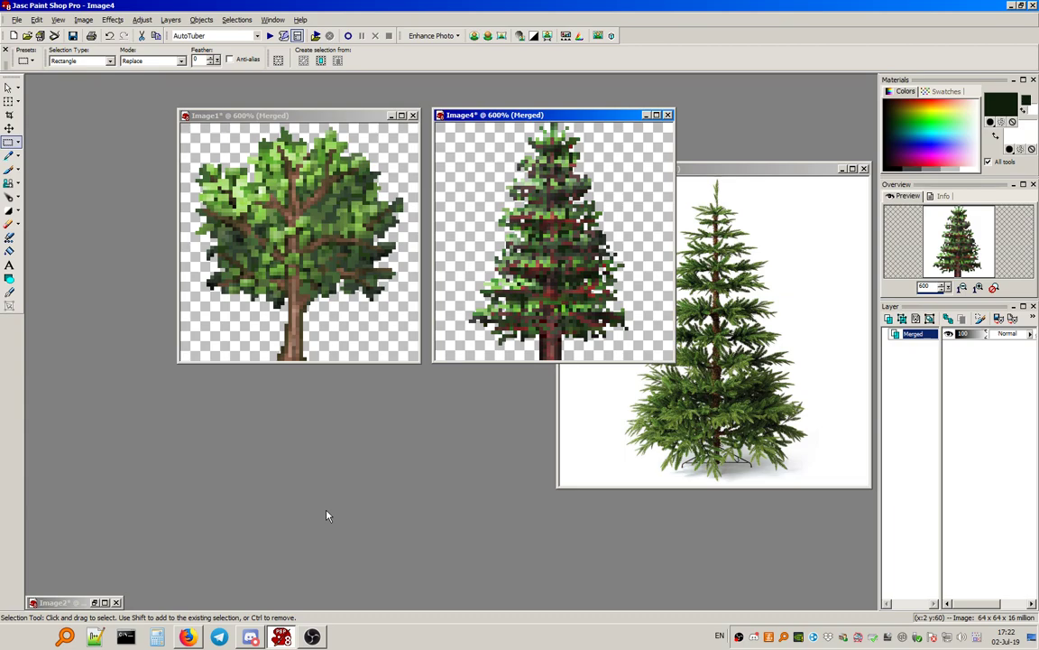
mouse_move(507, 114)
mouse_down()
mouse_move(507, 139)
mouse_move(505, 116)
mouse_up()
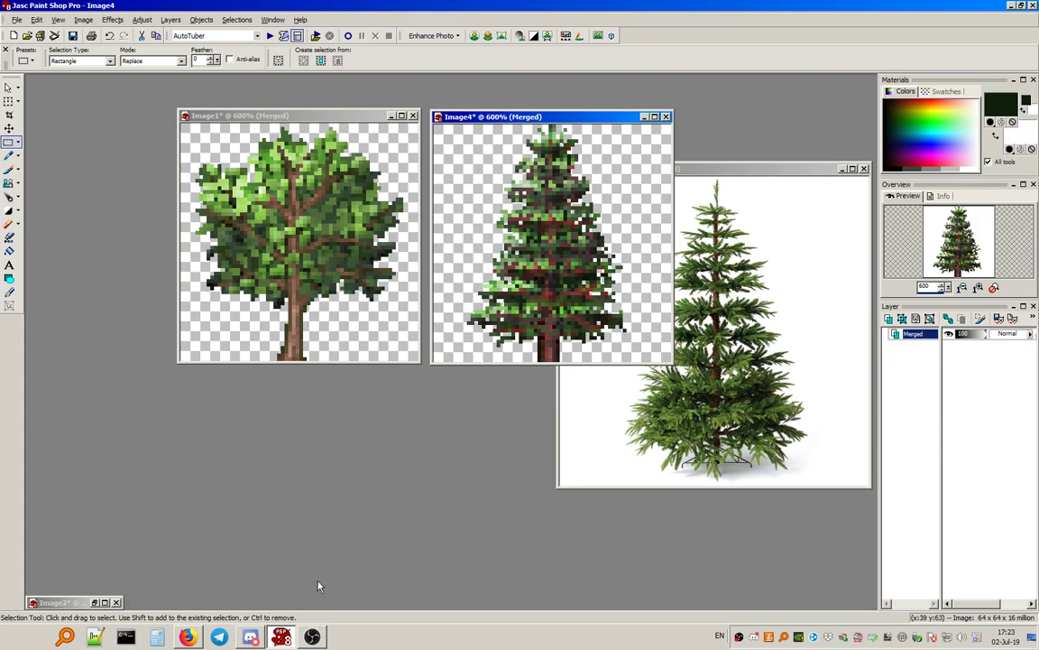
click(312, 636)
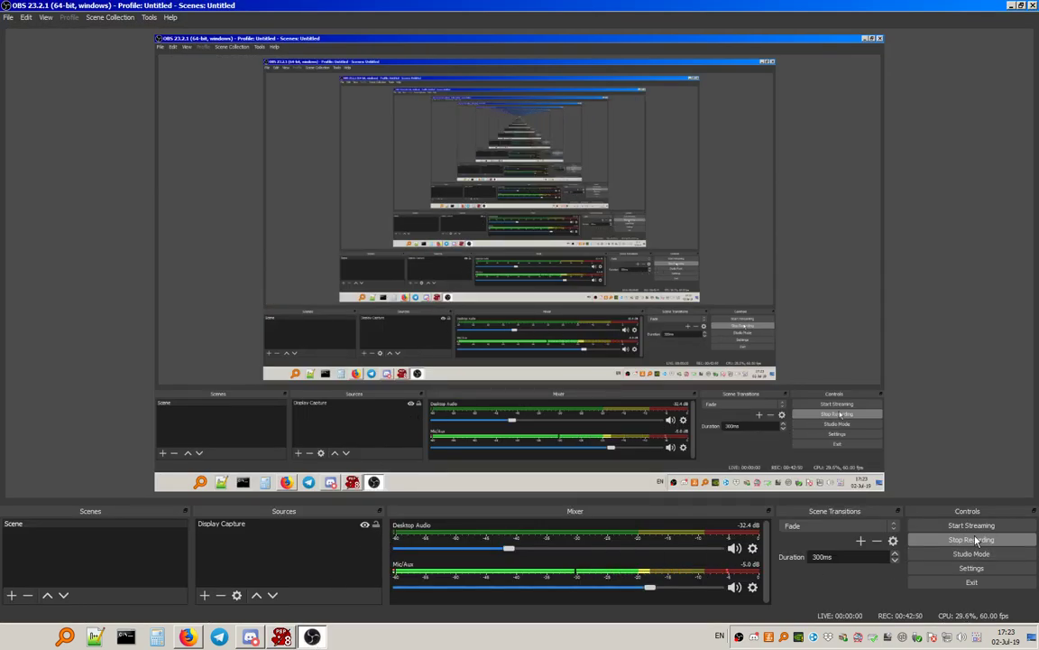